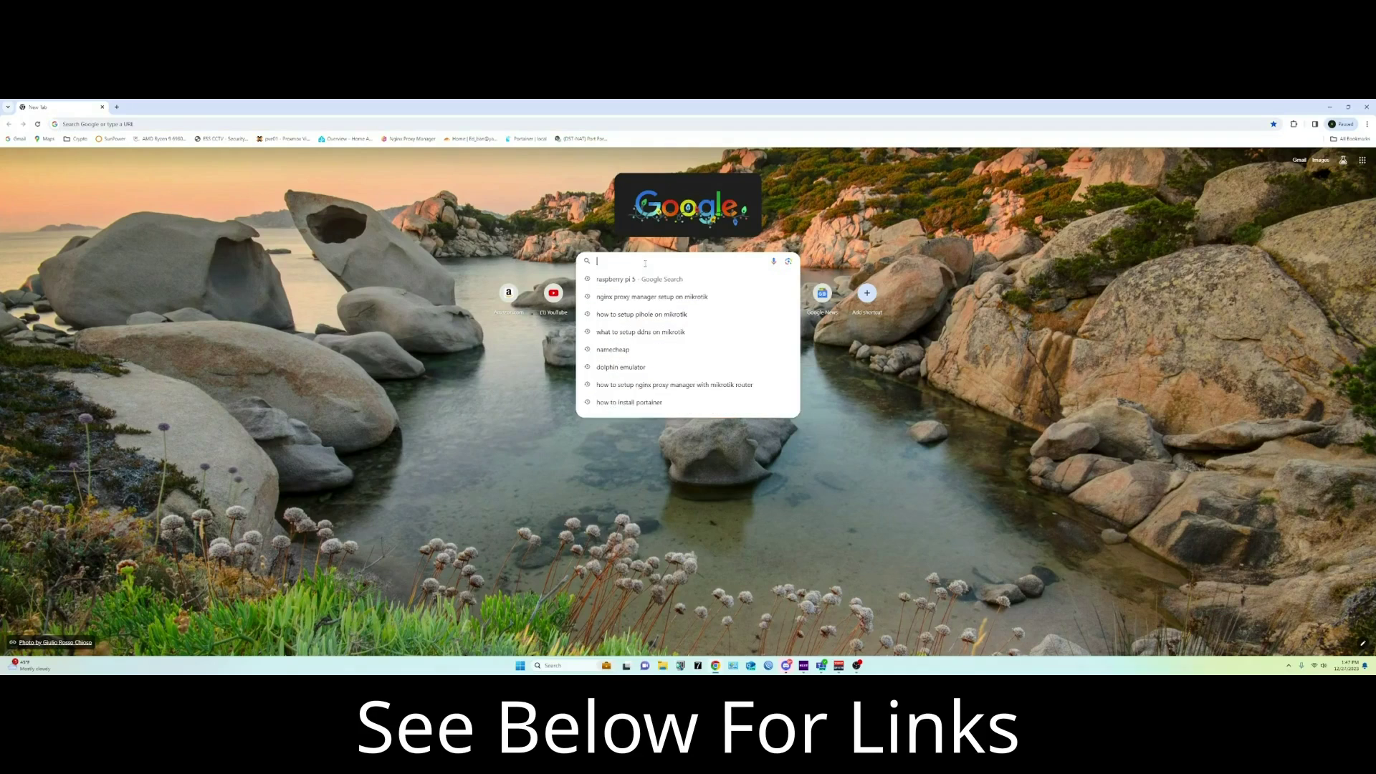
pyautogui.write('raspberry pi 5')
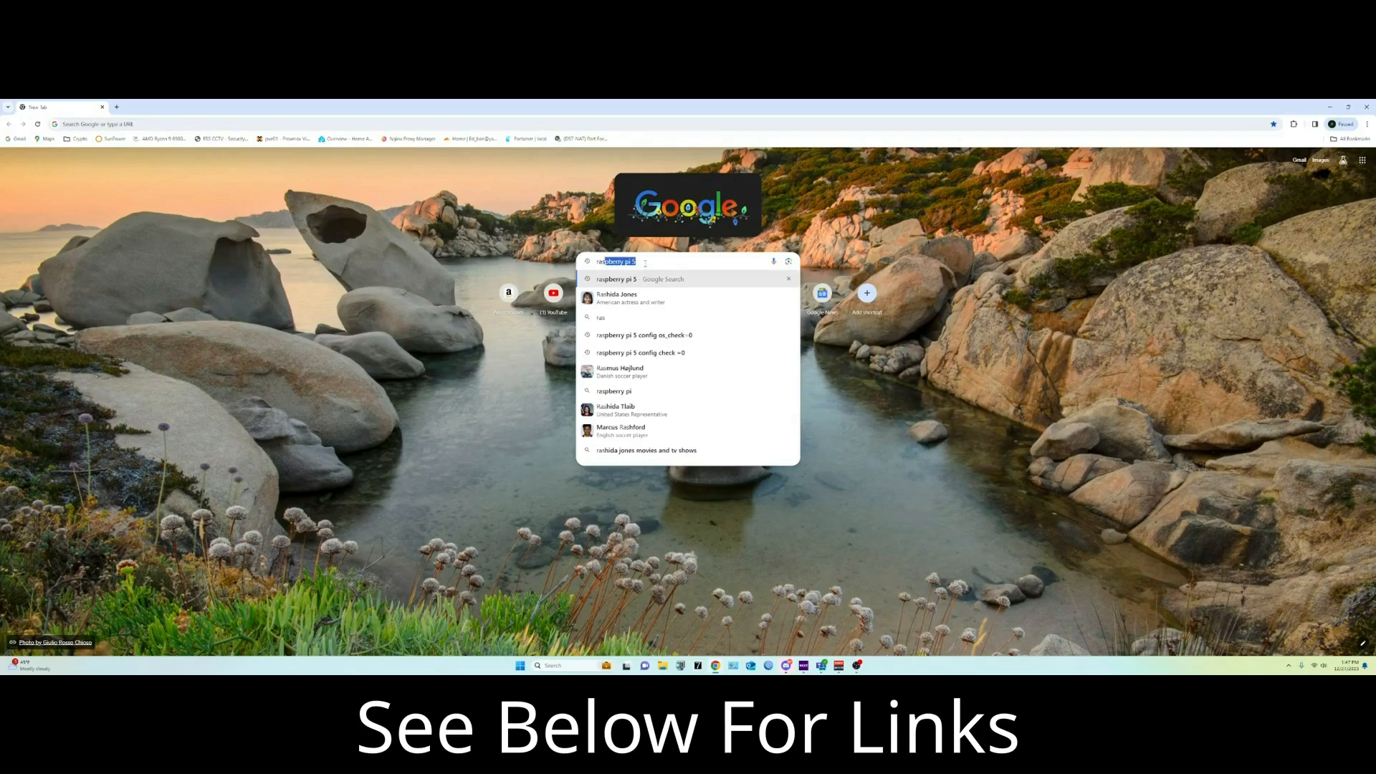
# Step: Reach raspberrypi.com's Software page from the 'raspberry pi 5' search and download the Imager for Windows
pyautogui.press('Return')
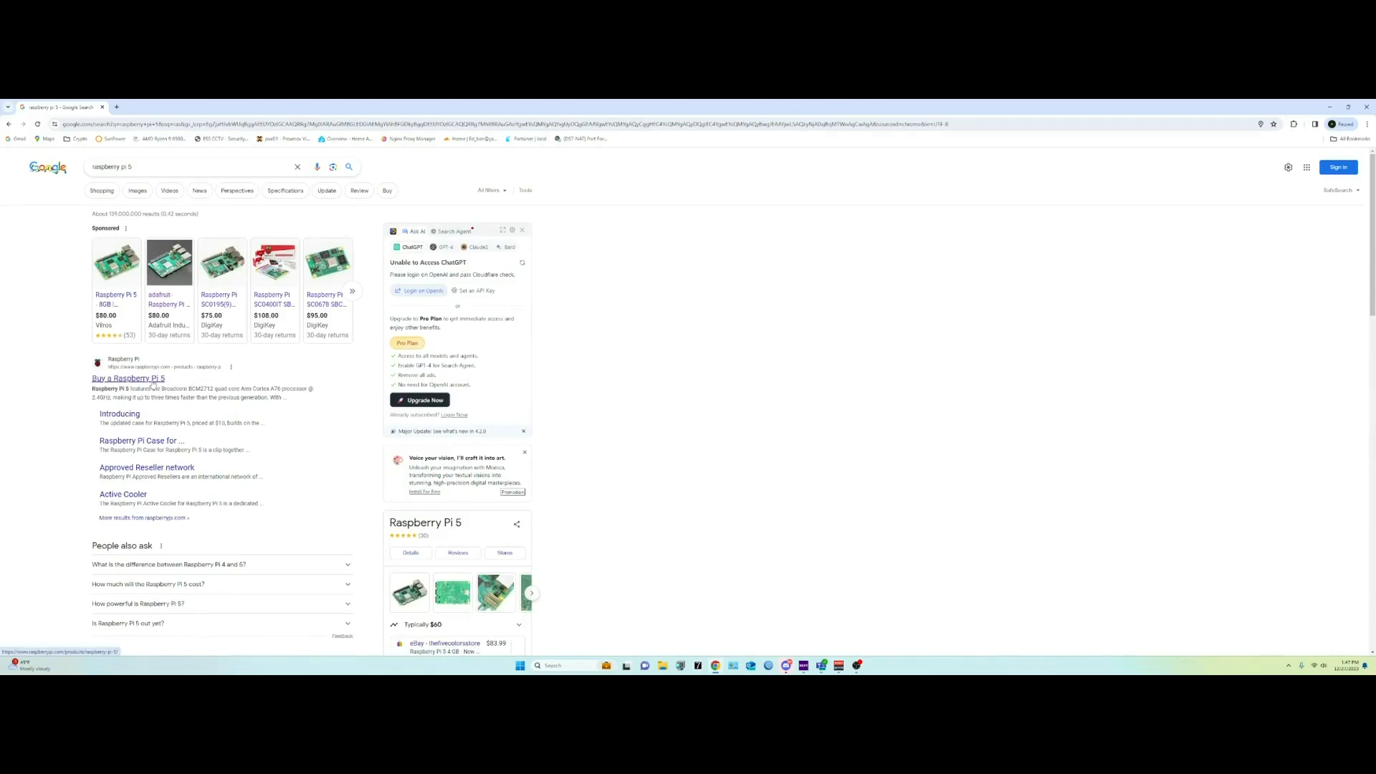
pyautogui.click(129, 379)
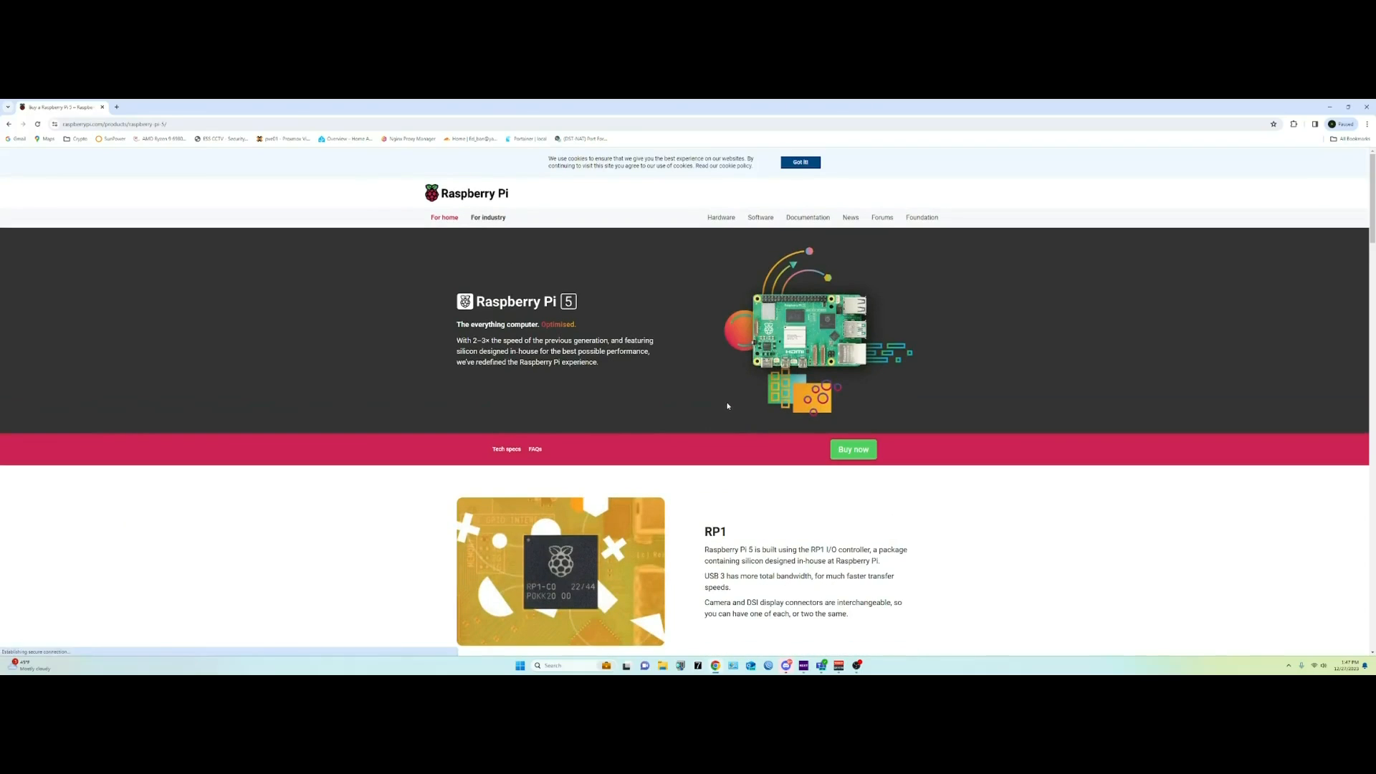
pyautogui.click(760, 217)
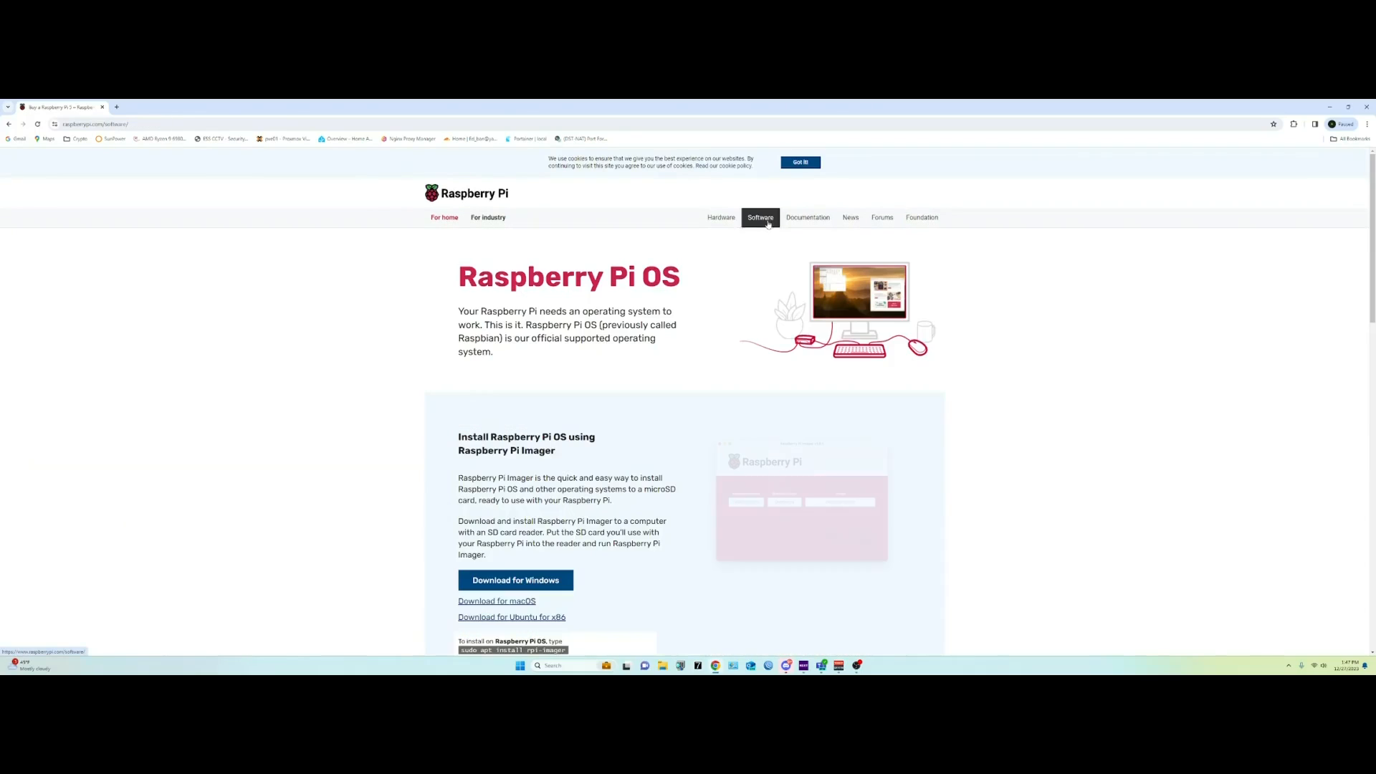
pyautogui.scroll(-1, 645, 376)
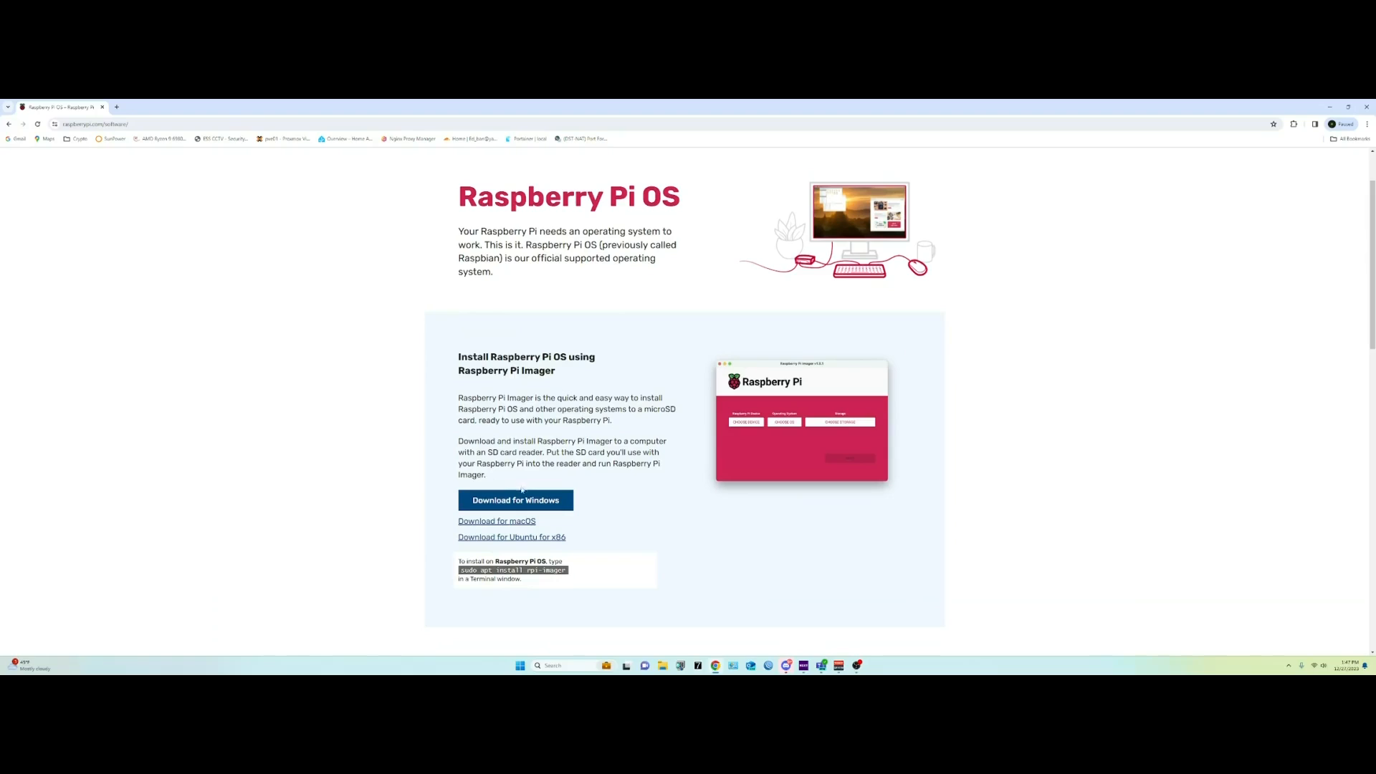
pyautogui.click(523, 500)
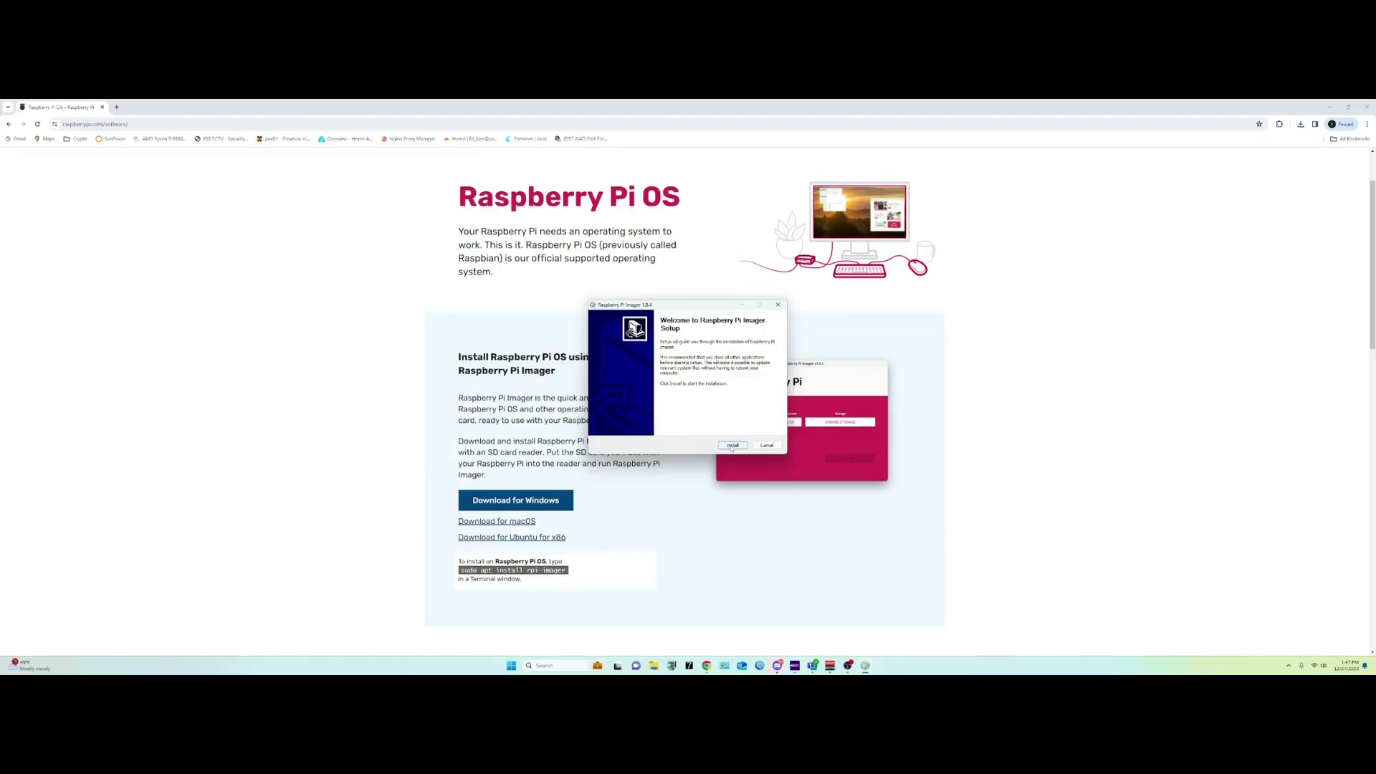
# Step: Install Raspberry Pi Imager and finish with it set to run immediately
pyautogui.click(732, 447)
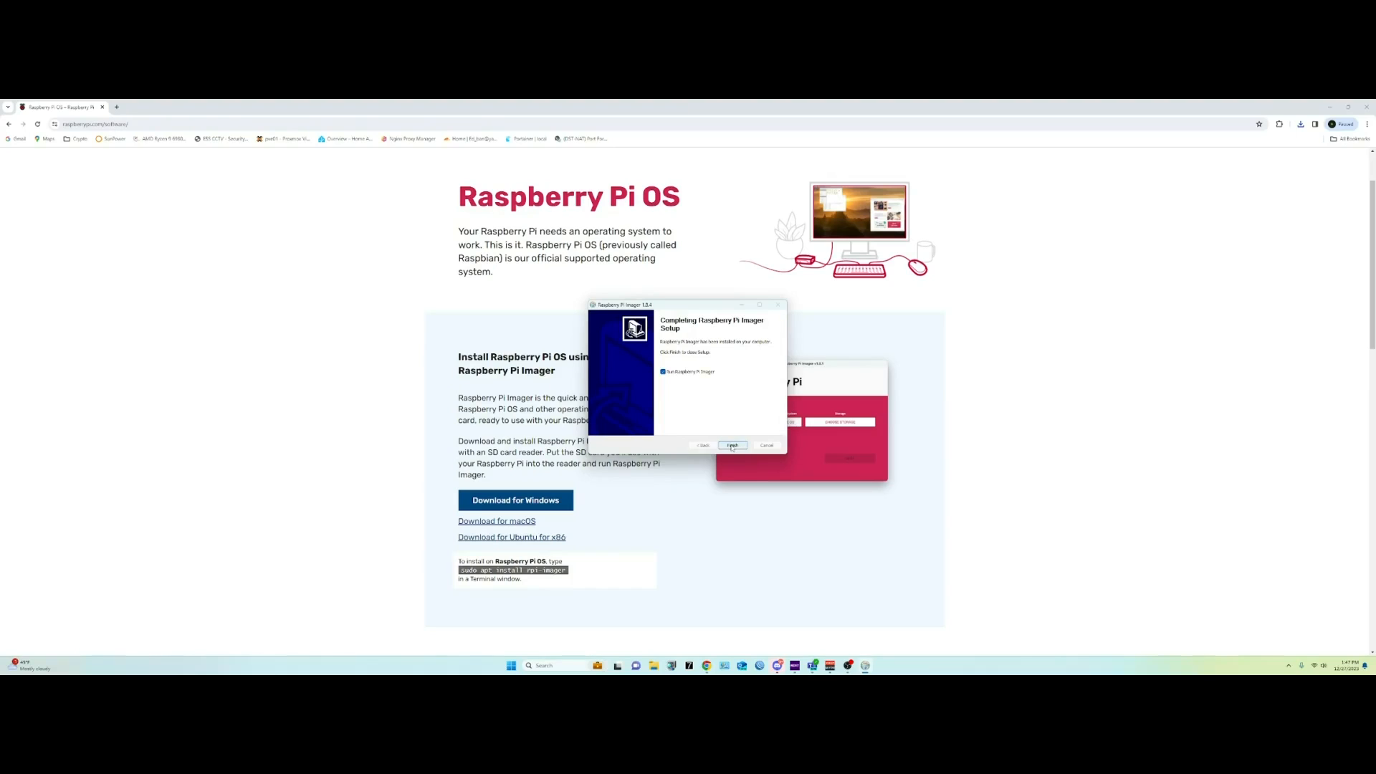
pyautogui.click(732, 448)
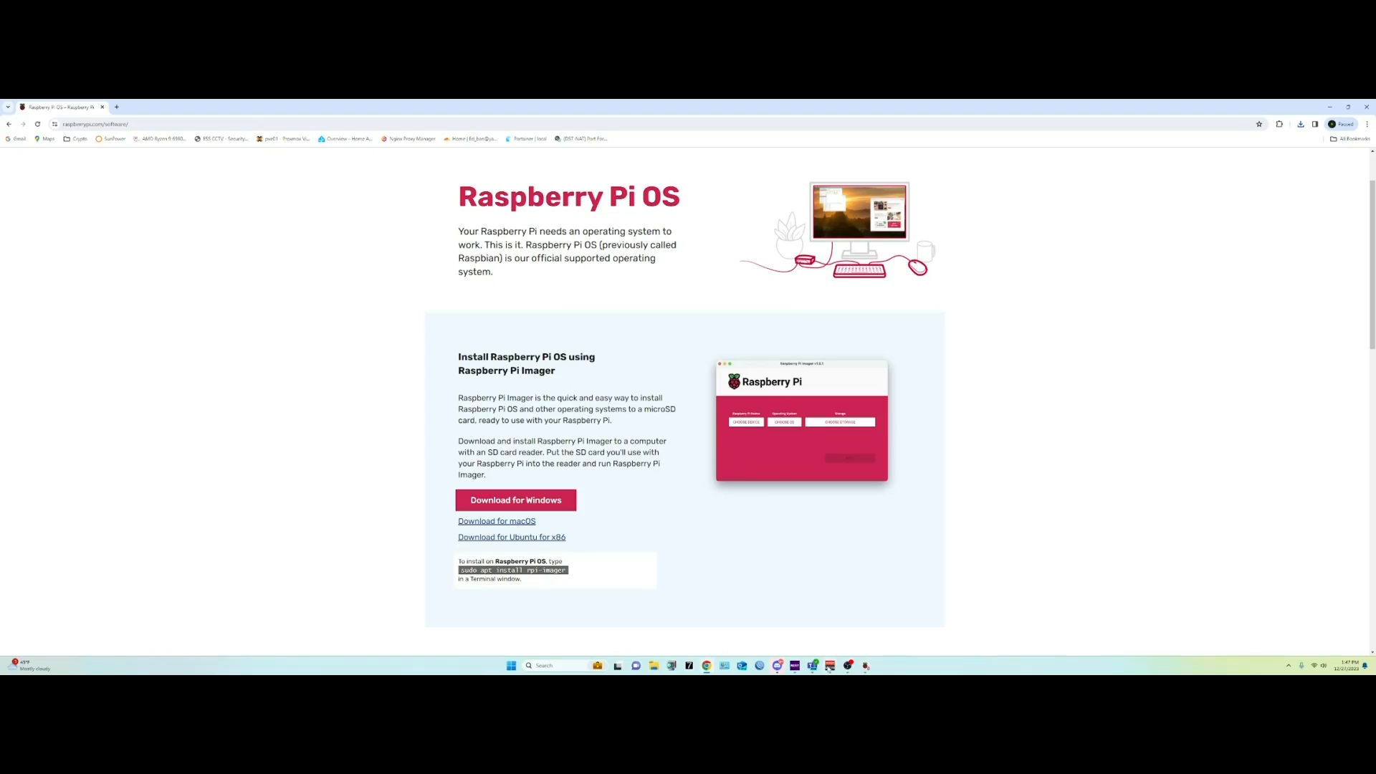
# Step: Choose Raspberry Pi 5 as the device and Raspberry Pi OS (64-bit) as the OS
pyautogui.click(865, 666)
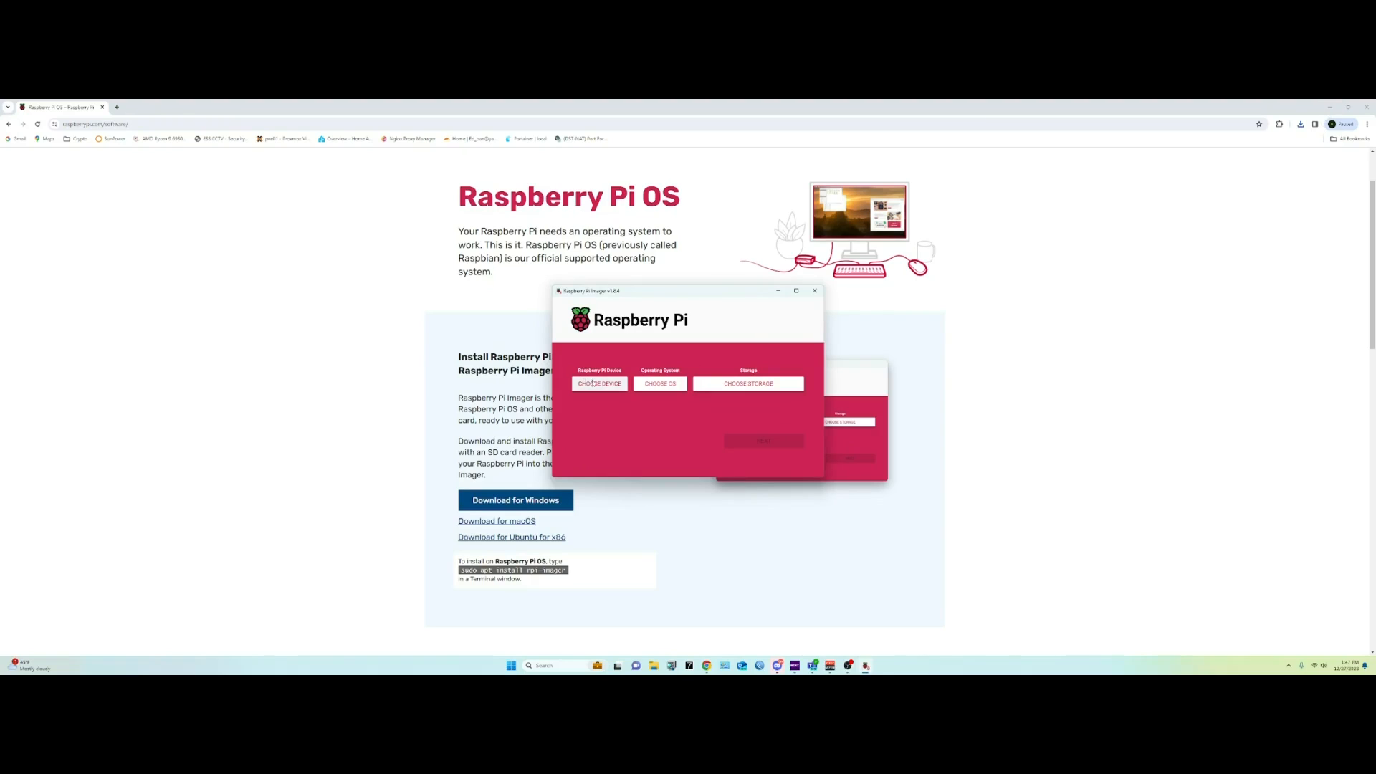
pyautogui.click(597, 383)
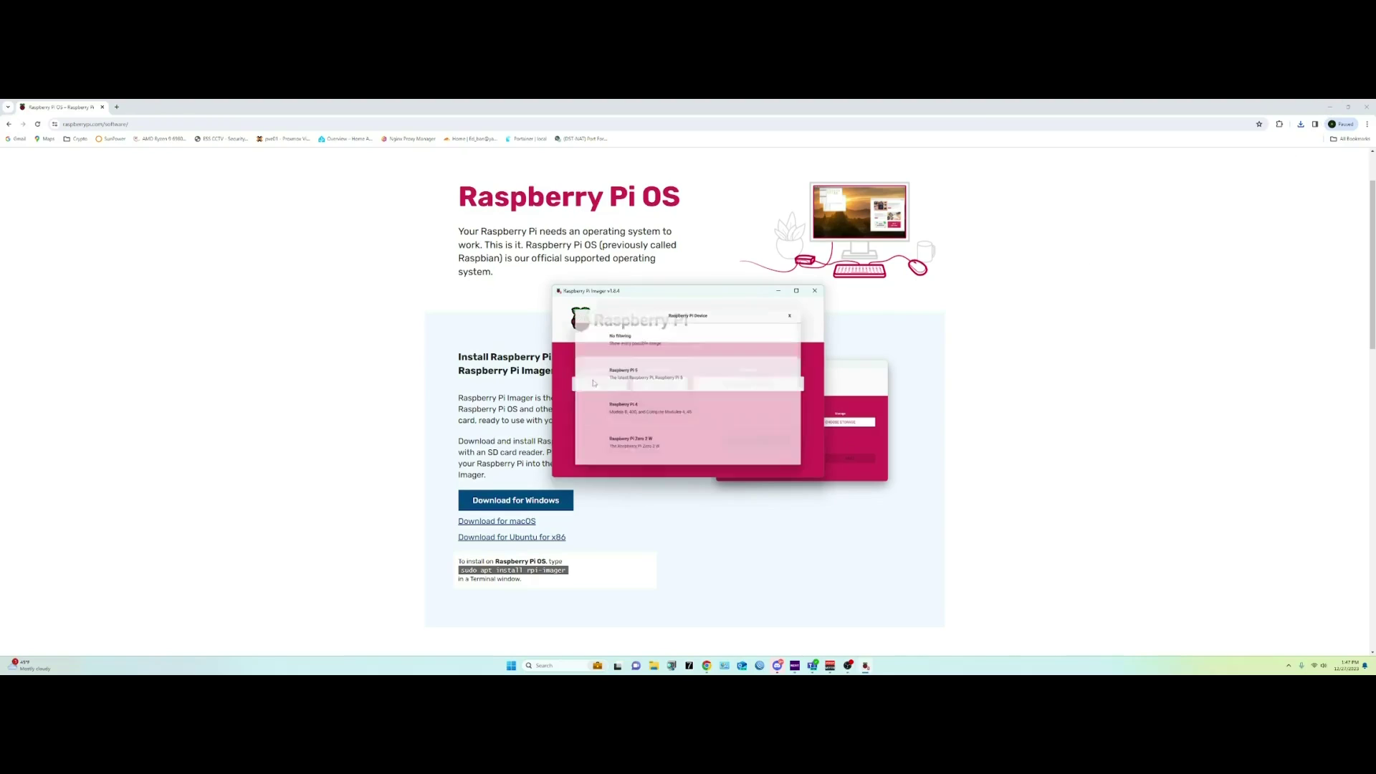
pyautogui.click(653, 378)
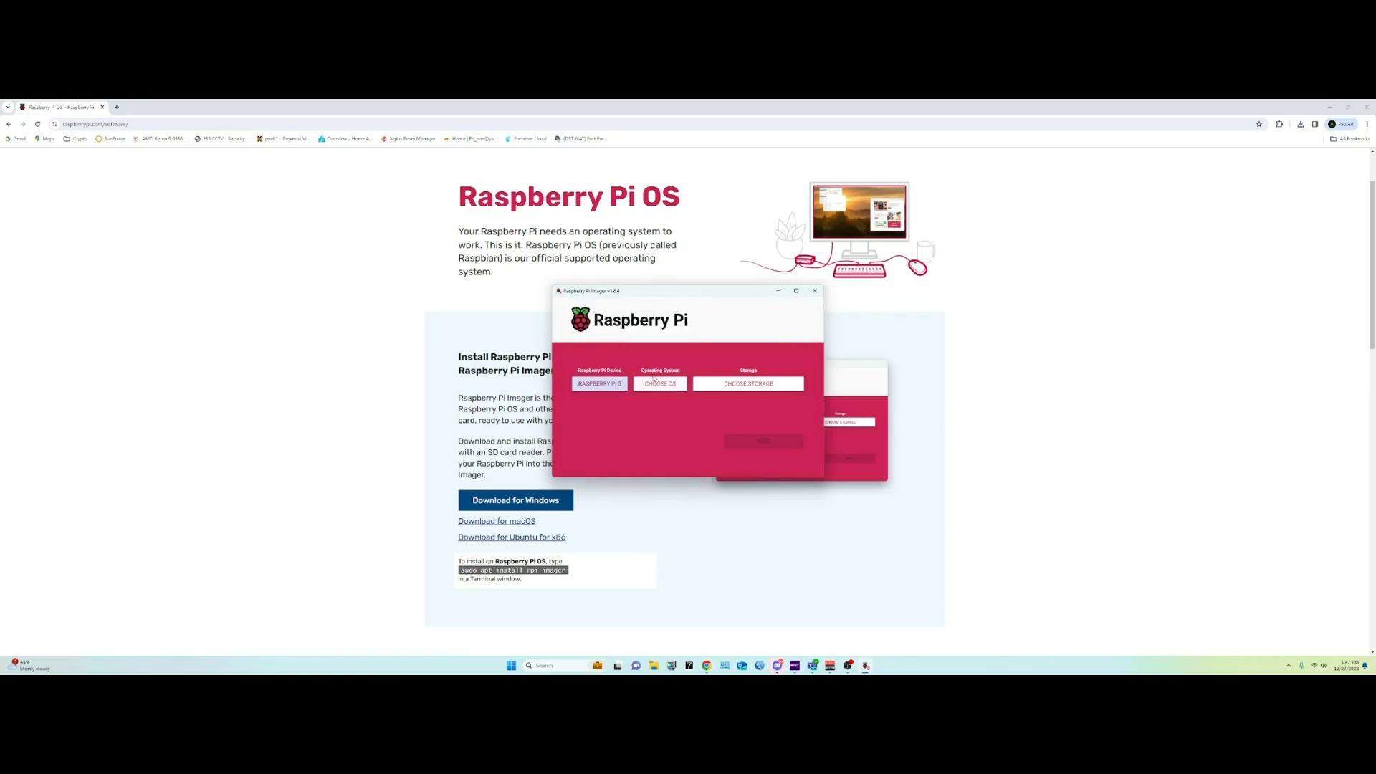
pyautogui.click(660, 385)
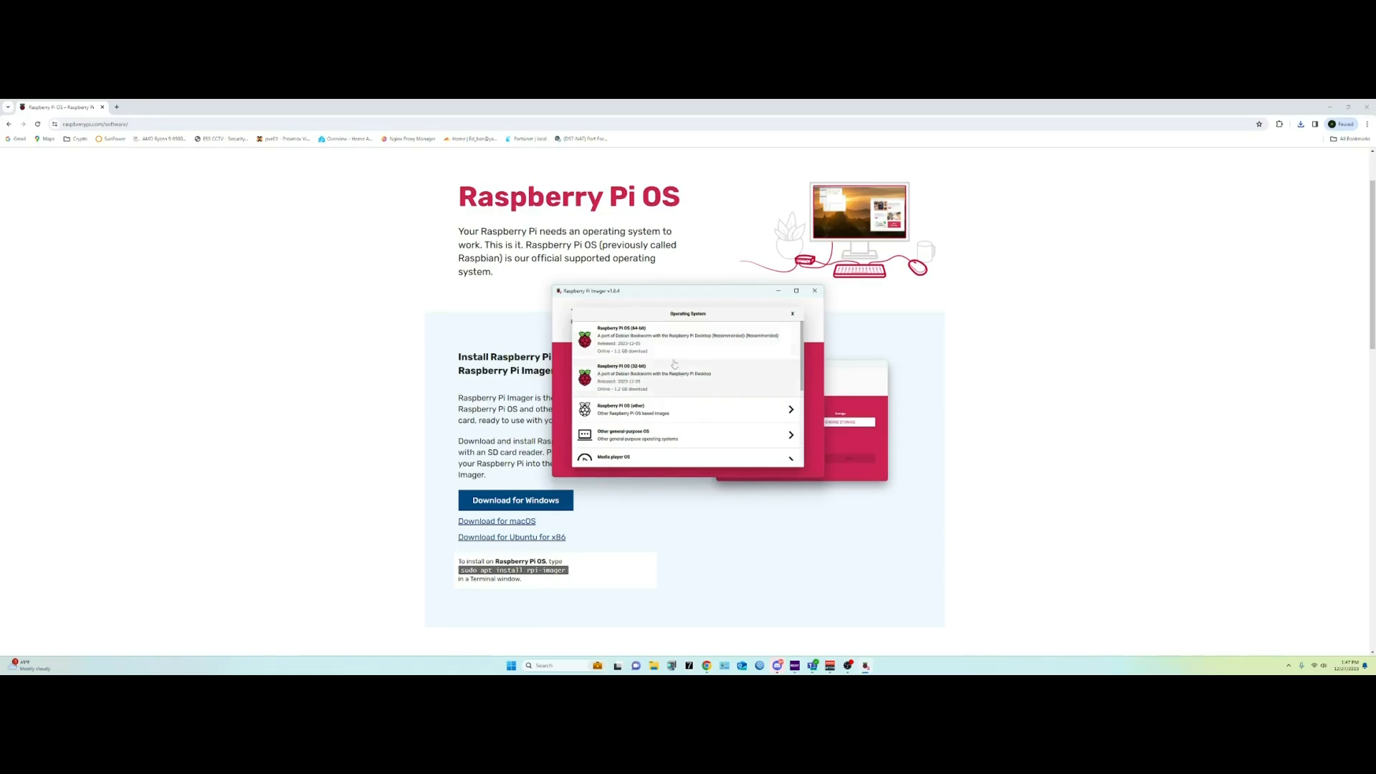
pyautogui.click(654, 341)
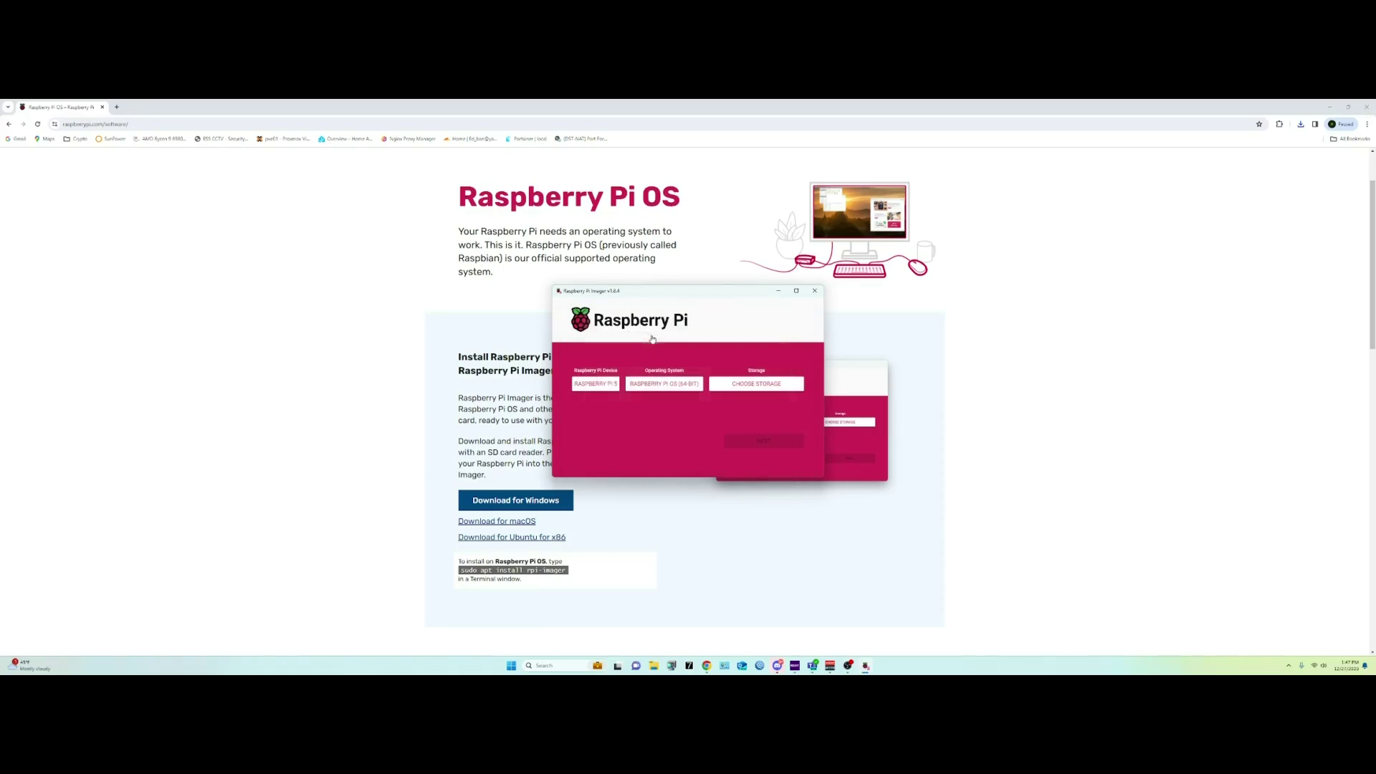
# Step: Select the 256 GB PCIe disk as the storage target and proceed to writing
pyautogui.click(764, 385)
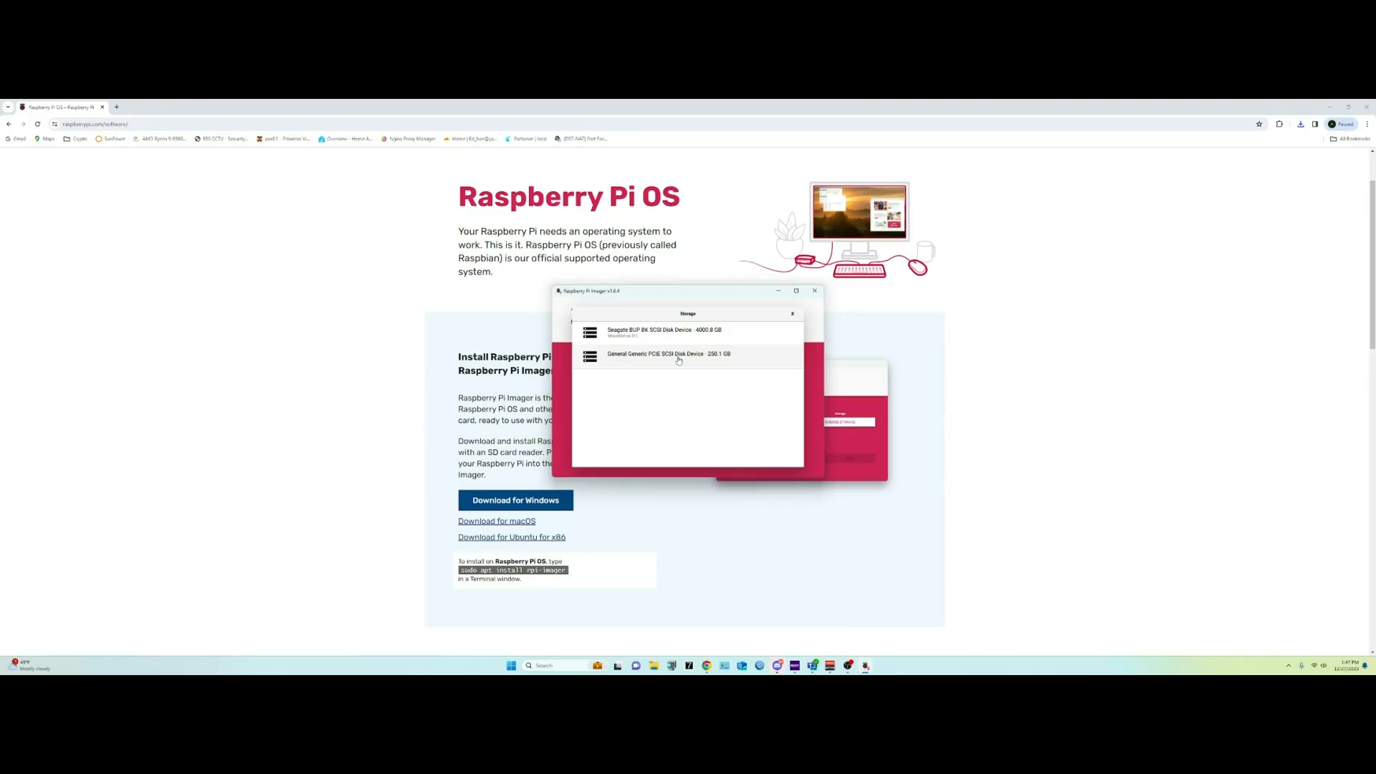
pyautogui.click(677, 361)
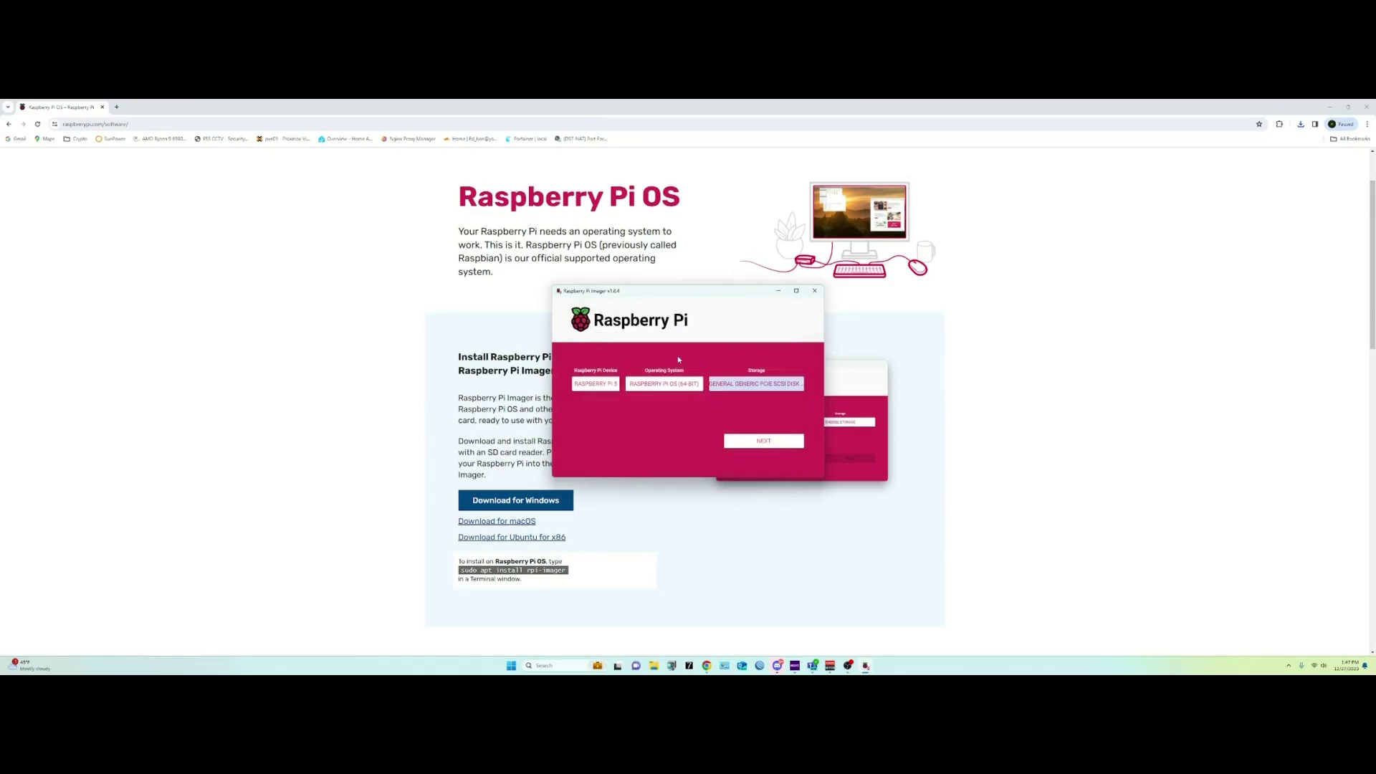
pyautogui.click(779, 440)
# Step: Write the image without OS customisation, confirming the disk erase, then continue after success
pyautogui.click(766, 408)
pyautogui.click(697, 417)
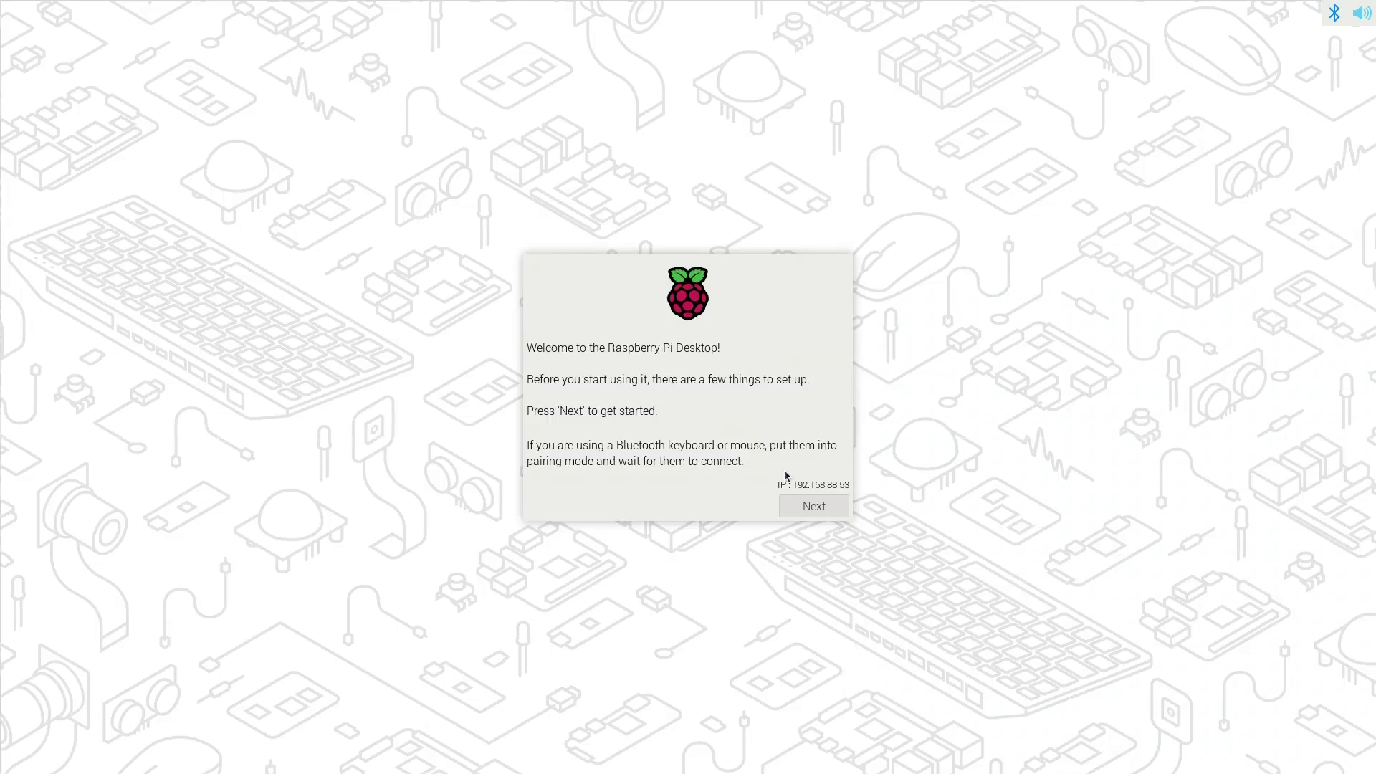
pyautogui.click(814, 505)
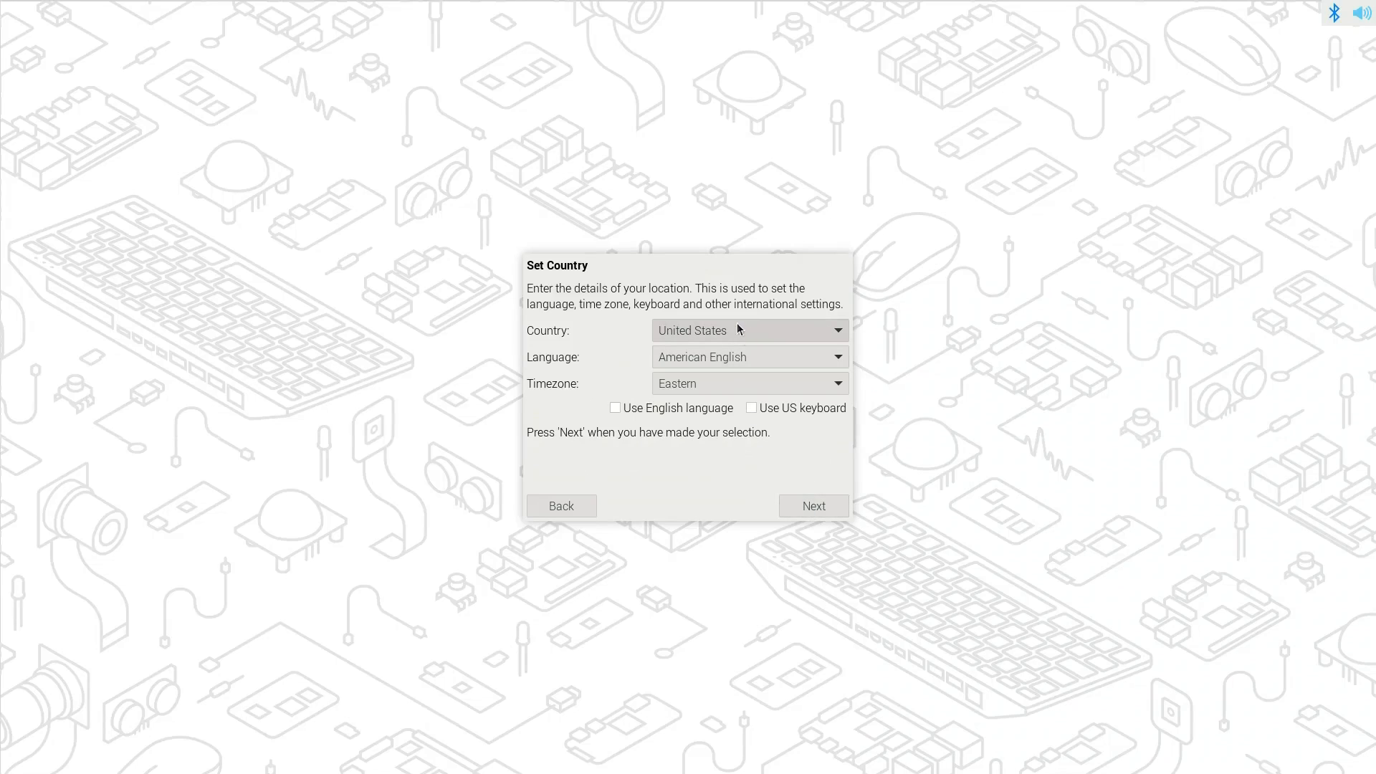
# Step: Set the timezone to New York with English language and US keyboard layout
pyautogui.click(744, 387)
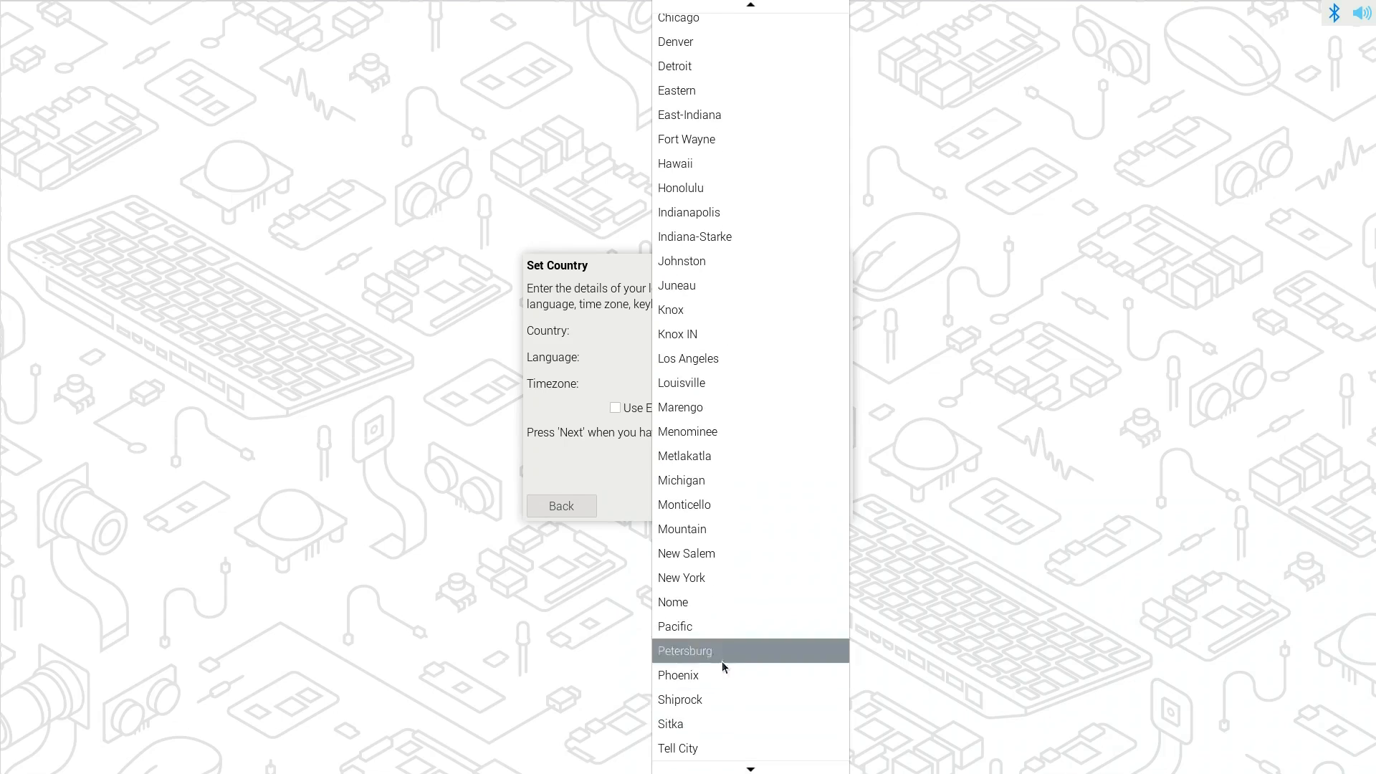
pyautogui.click(694, 591)
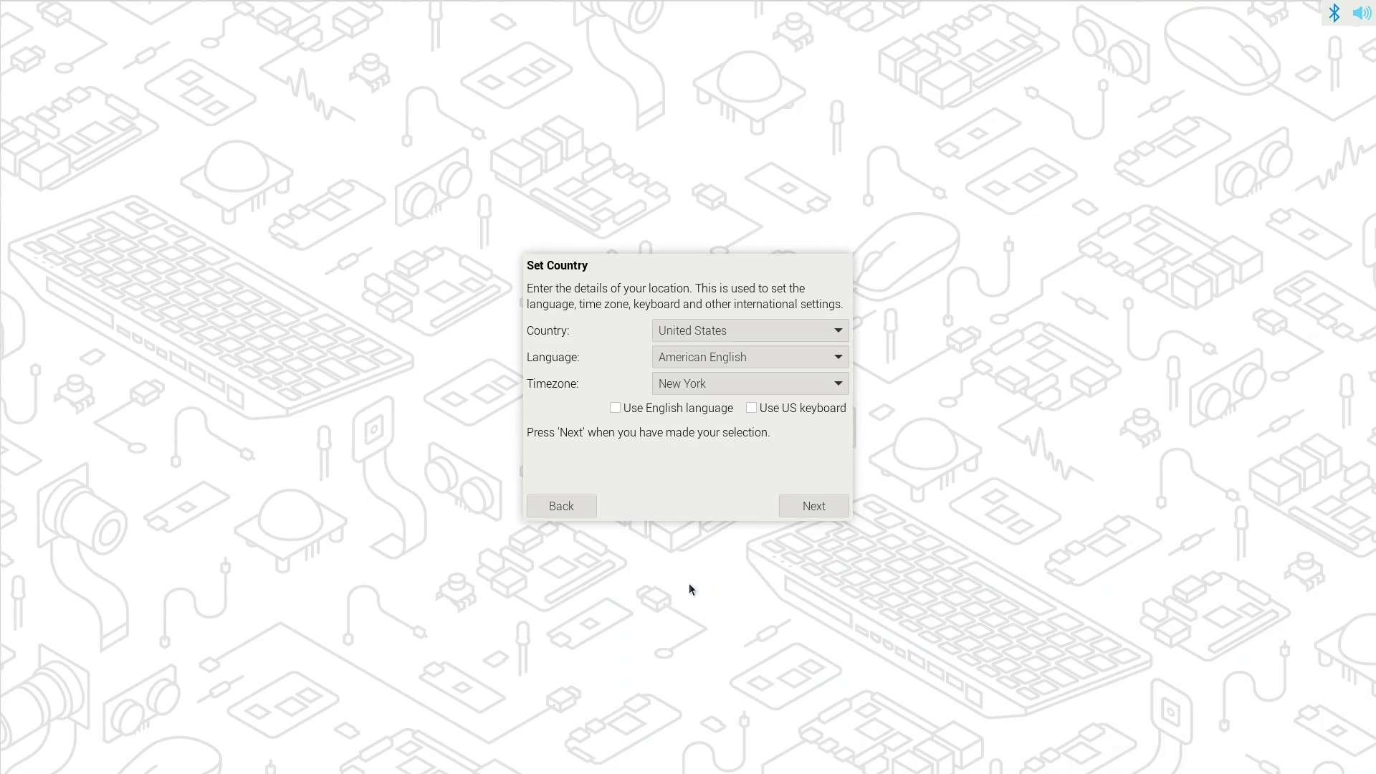
pyautogui.click(615, 408)
pyautogui.click(752, 407)
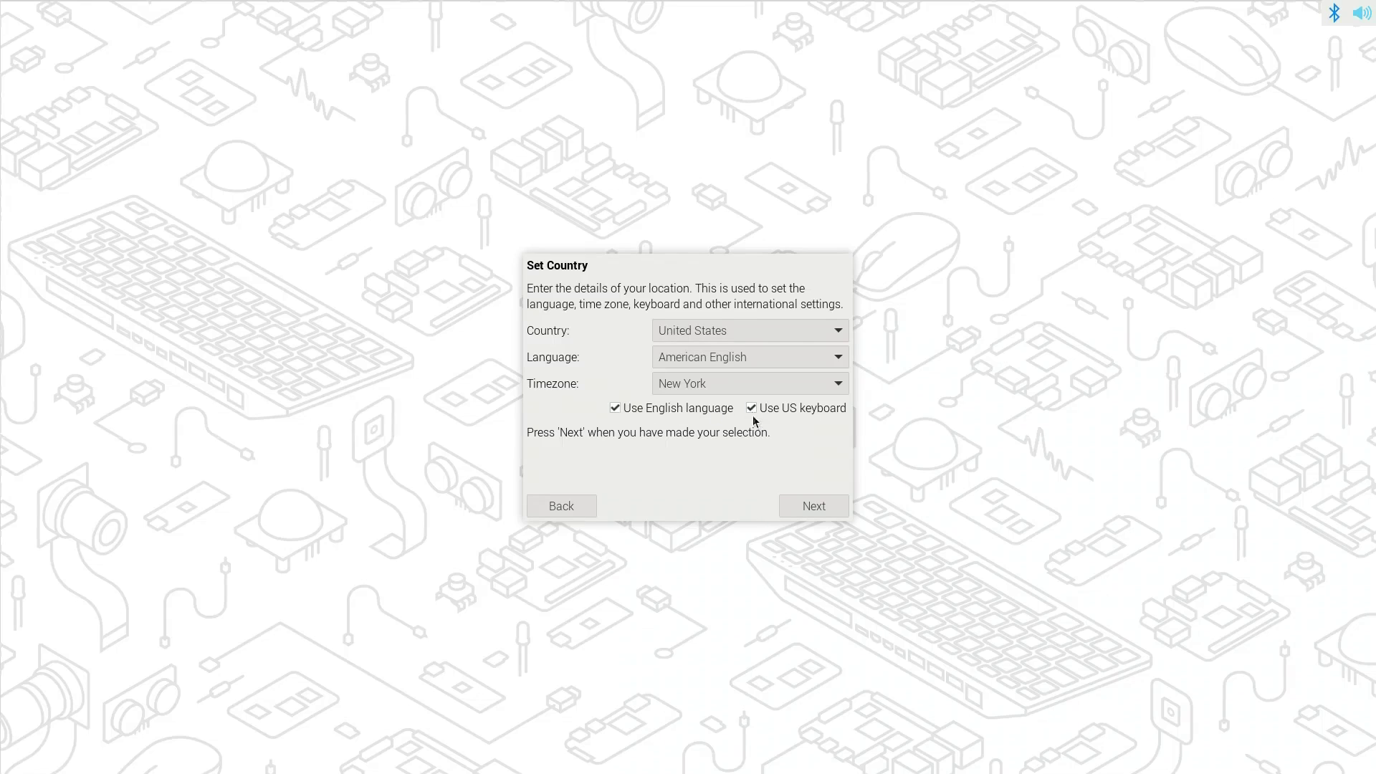
pyautogui.click(813, 505)
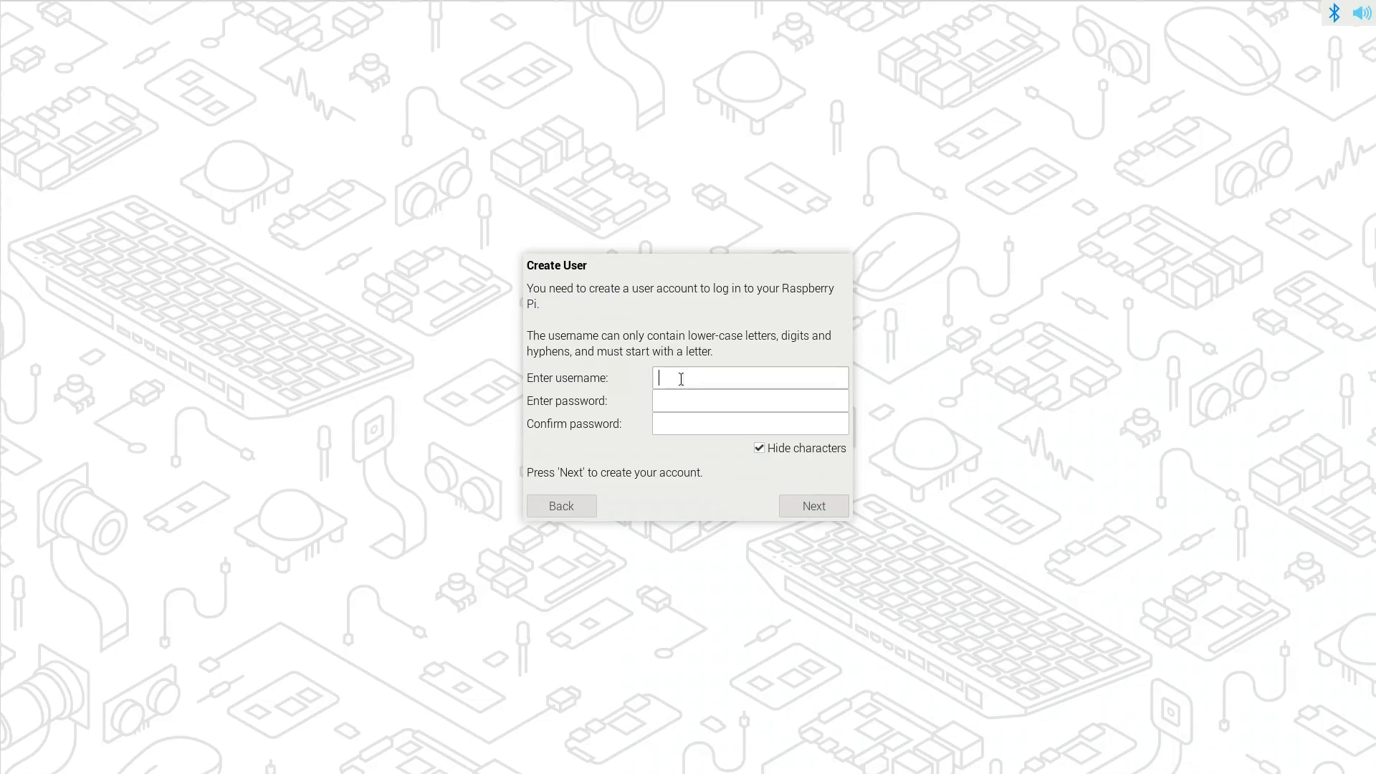
pyautogui.write('ez-does-it')
# Step: Enter the username and password twice to create the login account
pyautogui.press('Tab')
pyautogui.write('•••••••••••')
pyautogui.press('Tab')
pyautogui.write('•••••••••••')
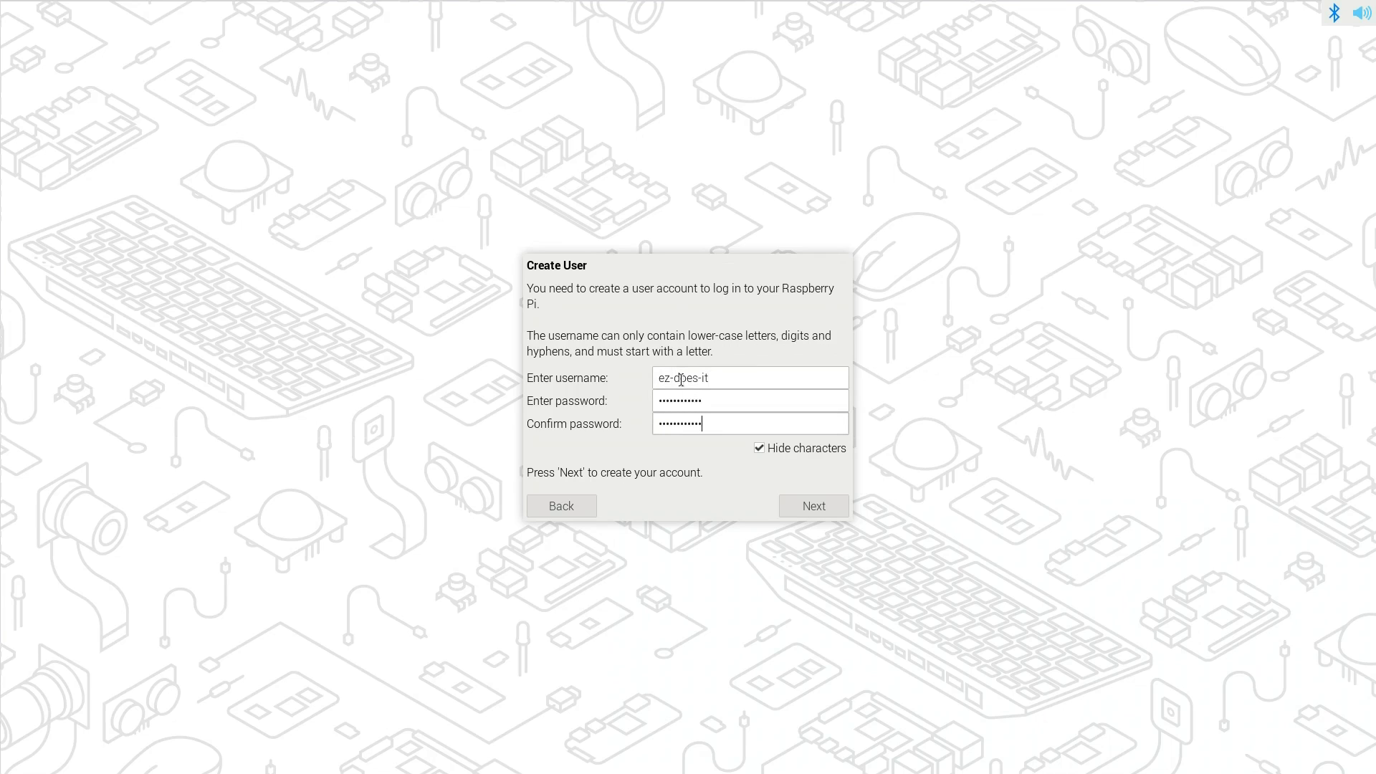
pyautogui.click(814, 506)
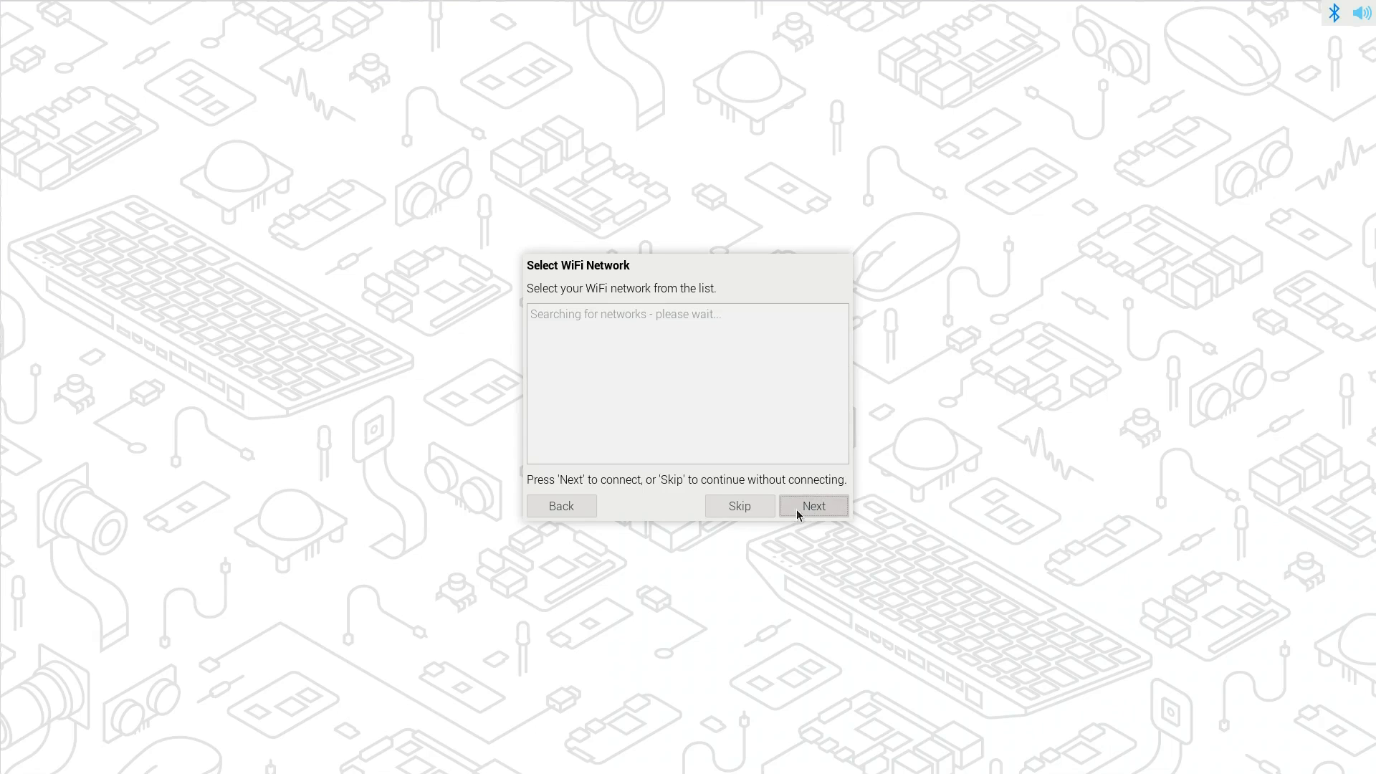
# Step: Skip Wi-Fi, keep Chromium, confirm the system is up to date and restart the Pi
pyautogui.click(756, 505)
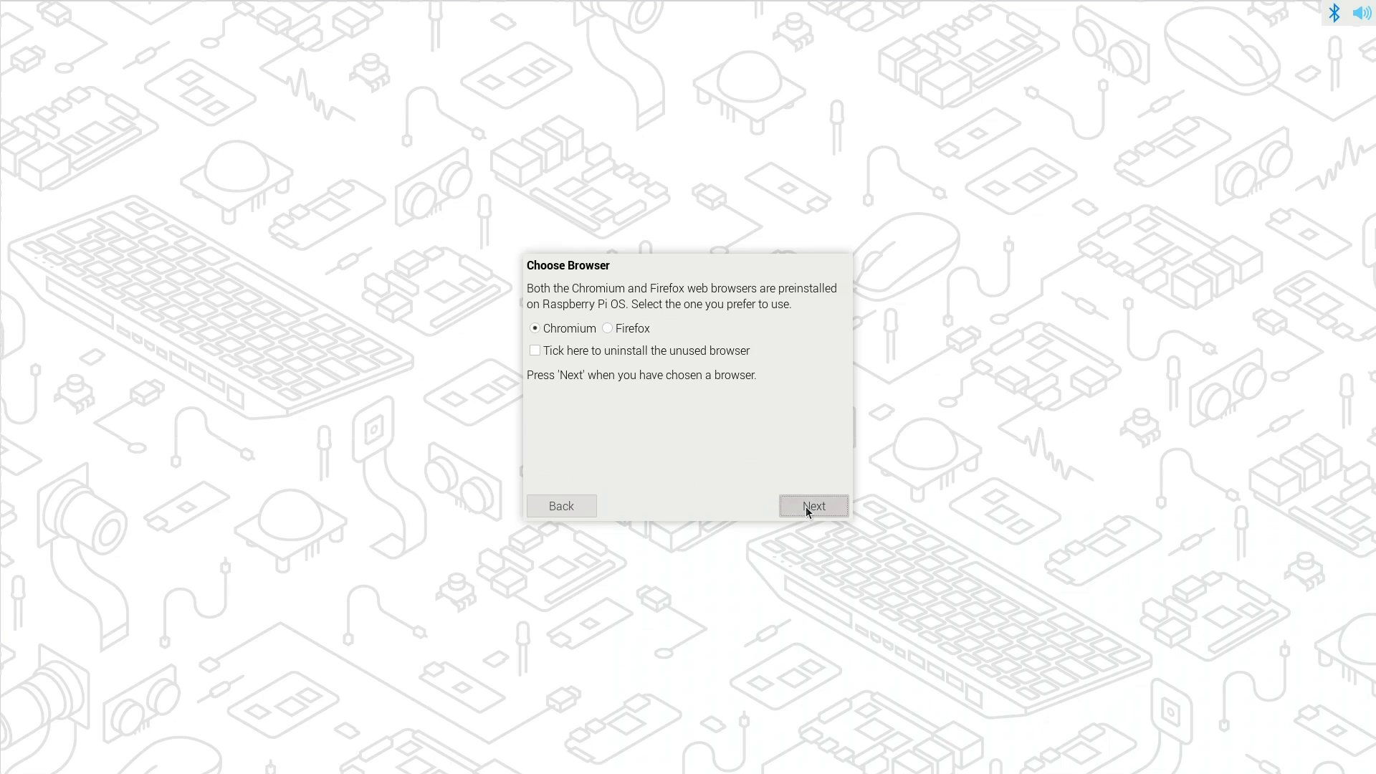
pyautogui.click(799, 507)
pyautogui.click(808, 507)
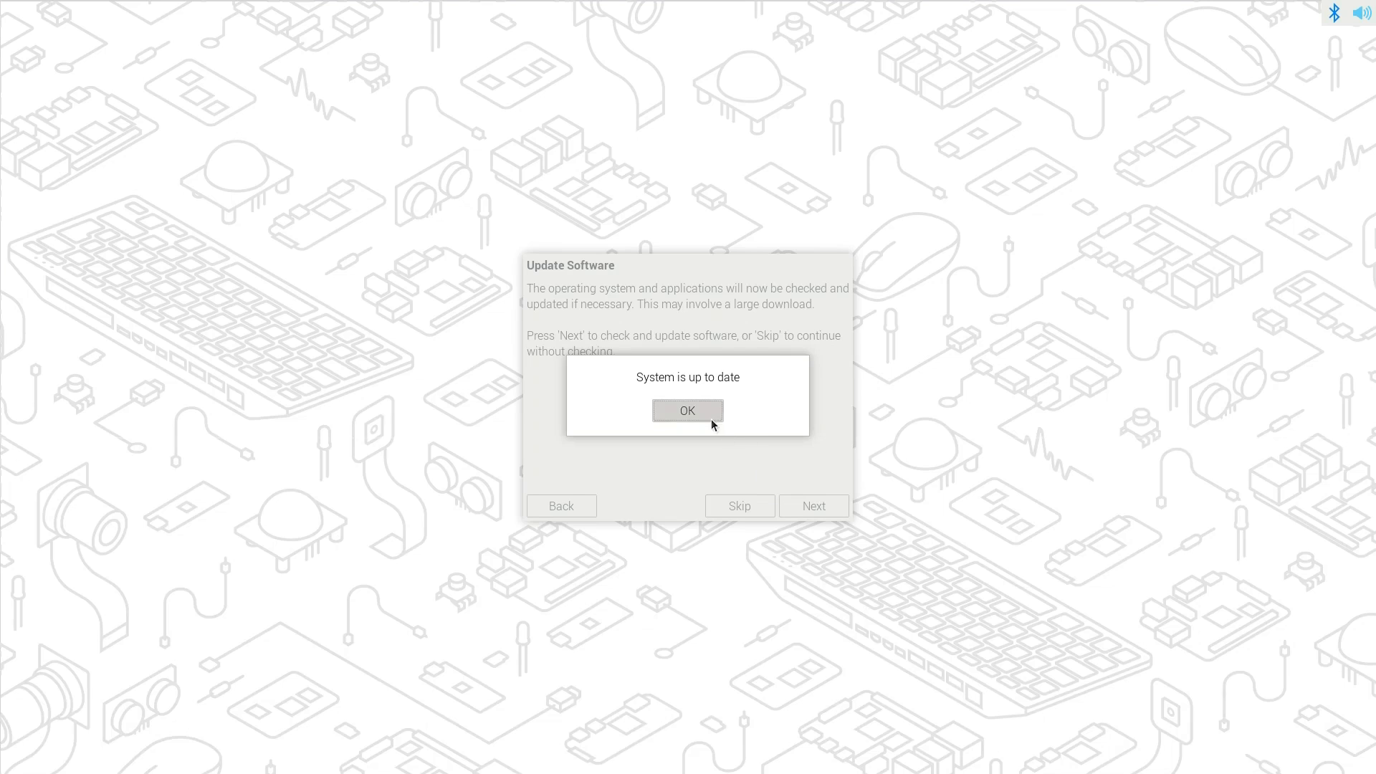
pyautogui.click(688, 411)
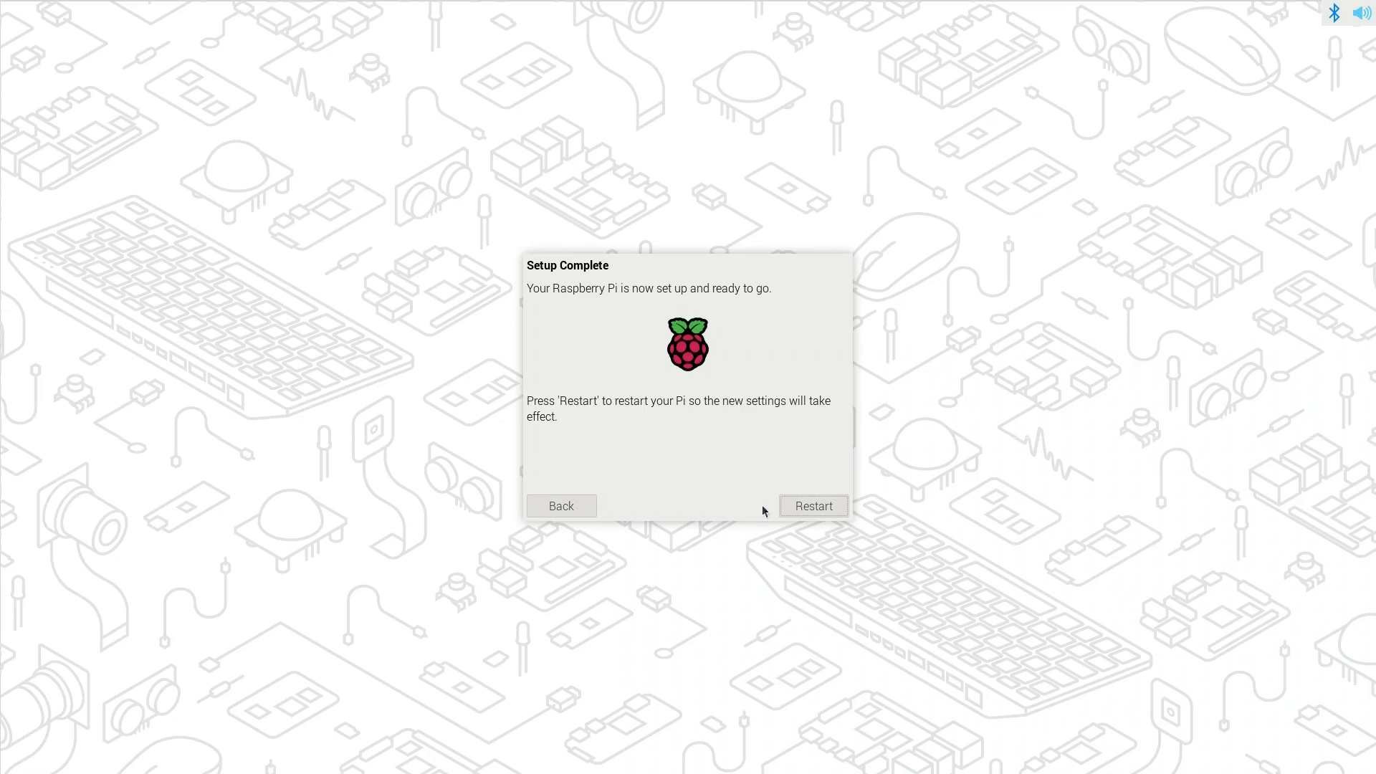
pyautogui.click(792, 515)
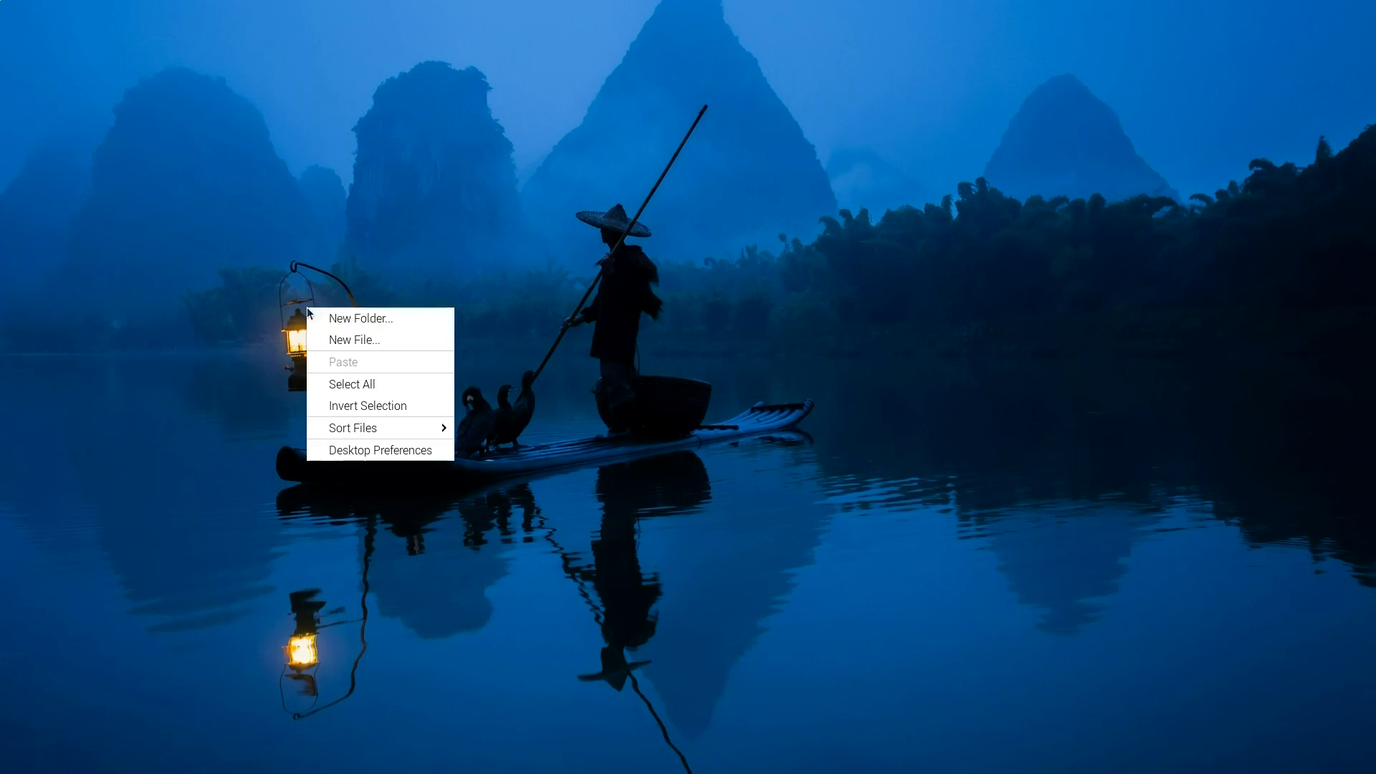
# Step: Open Appearance Settings from the desktop and view the Defaults then System options
pyautogui.click(395, 457)
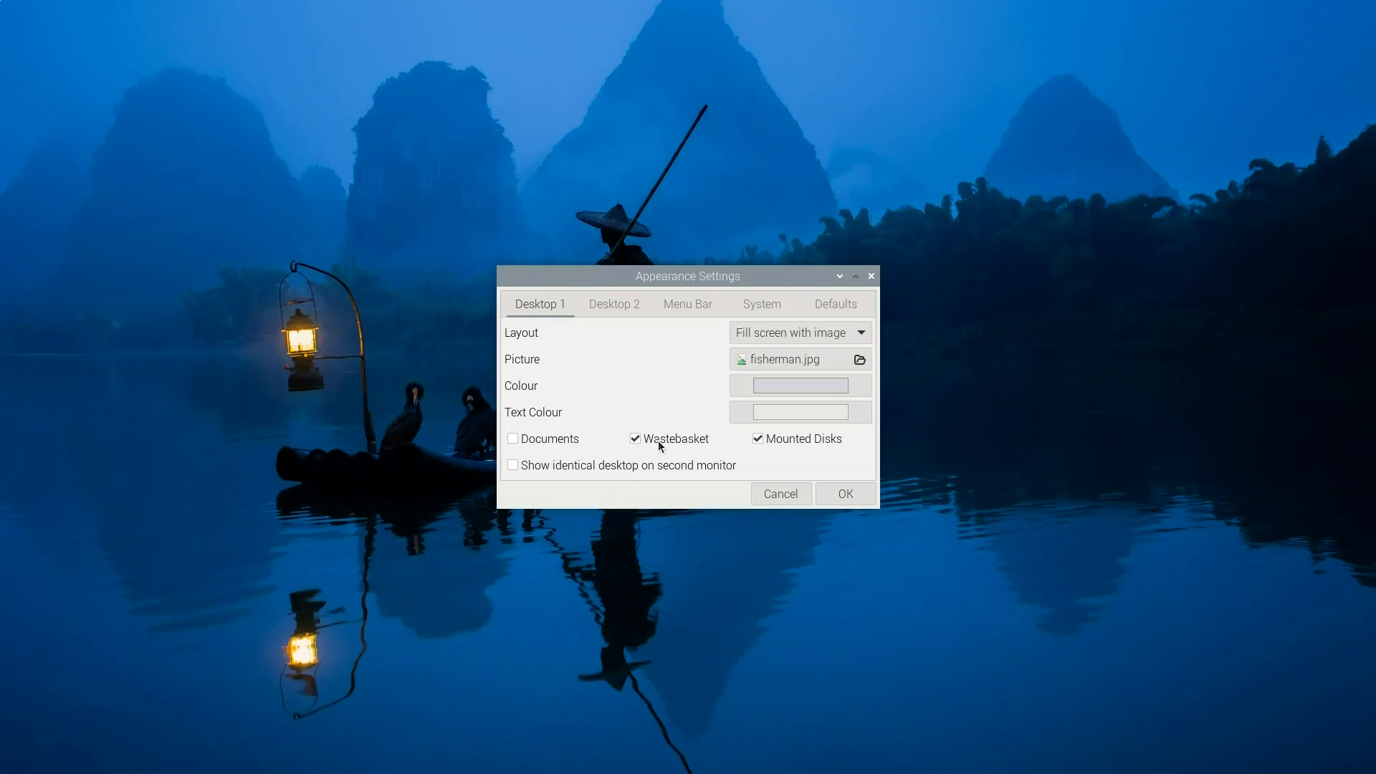
pyautogui.click(851, 303)
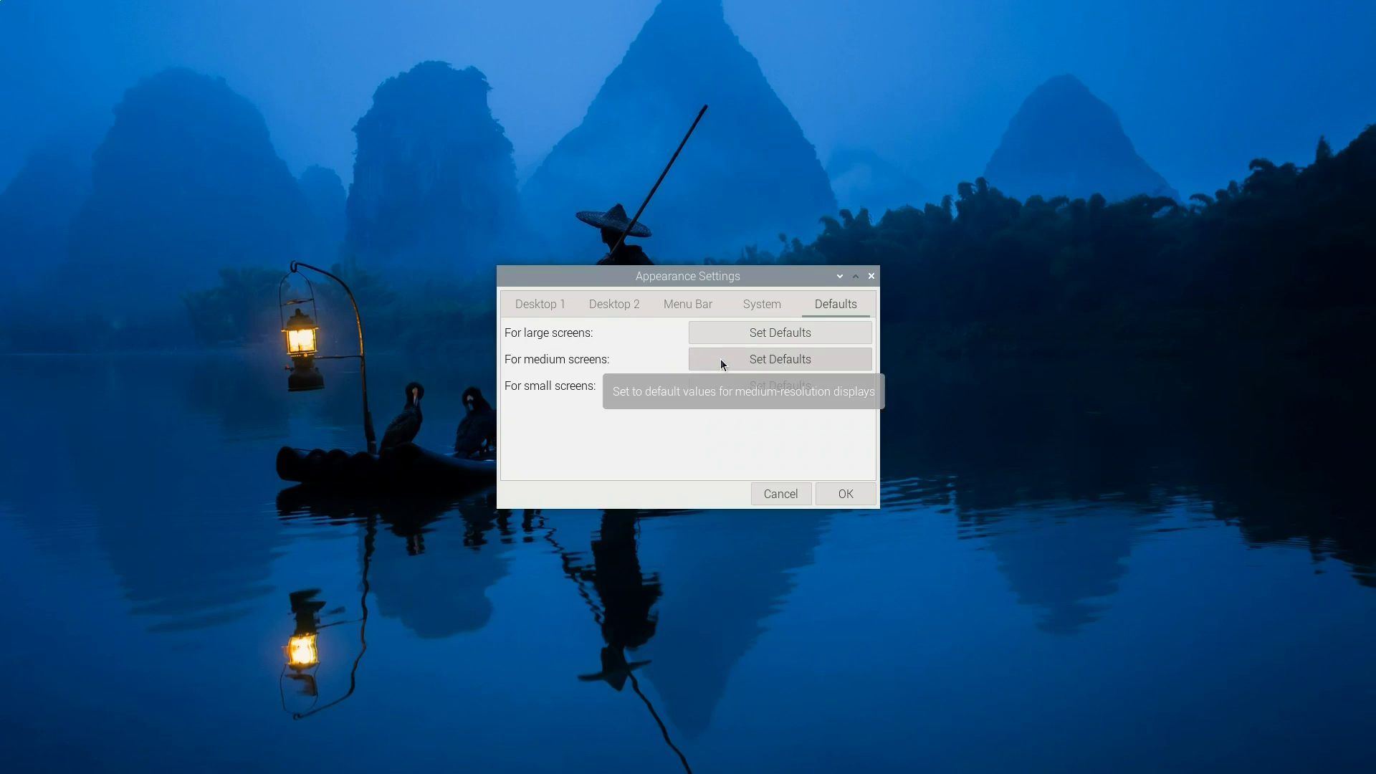
pyautogui.click(763, 303)
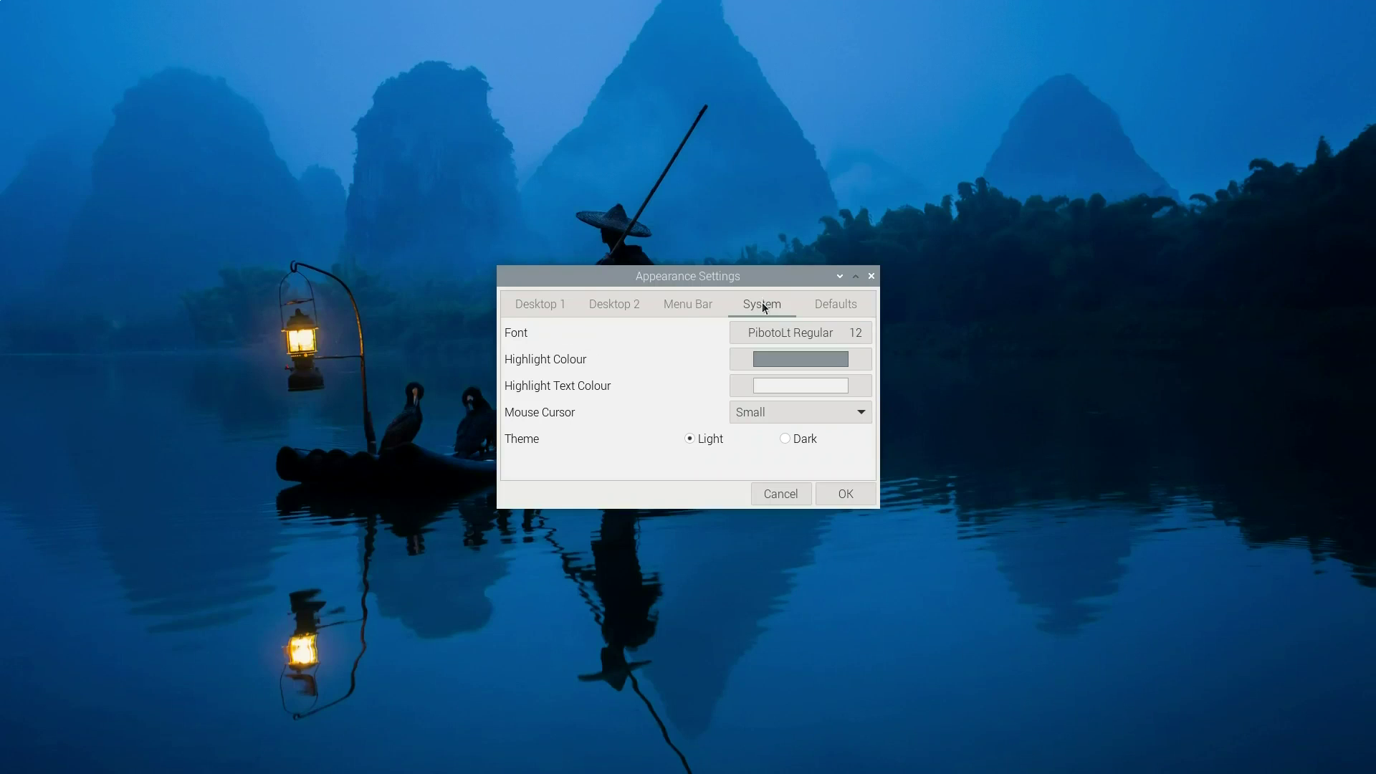
# Step: Switch to the Dark theme and place a Large menu bar at the bottom of Desktop 2
pyautogui.click(783, 438)
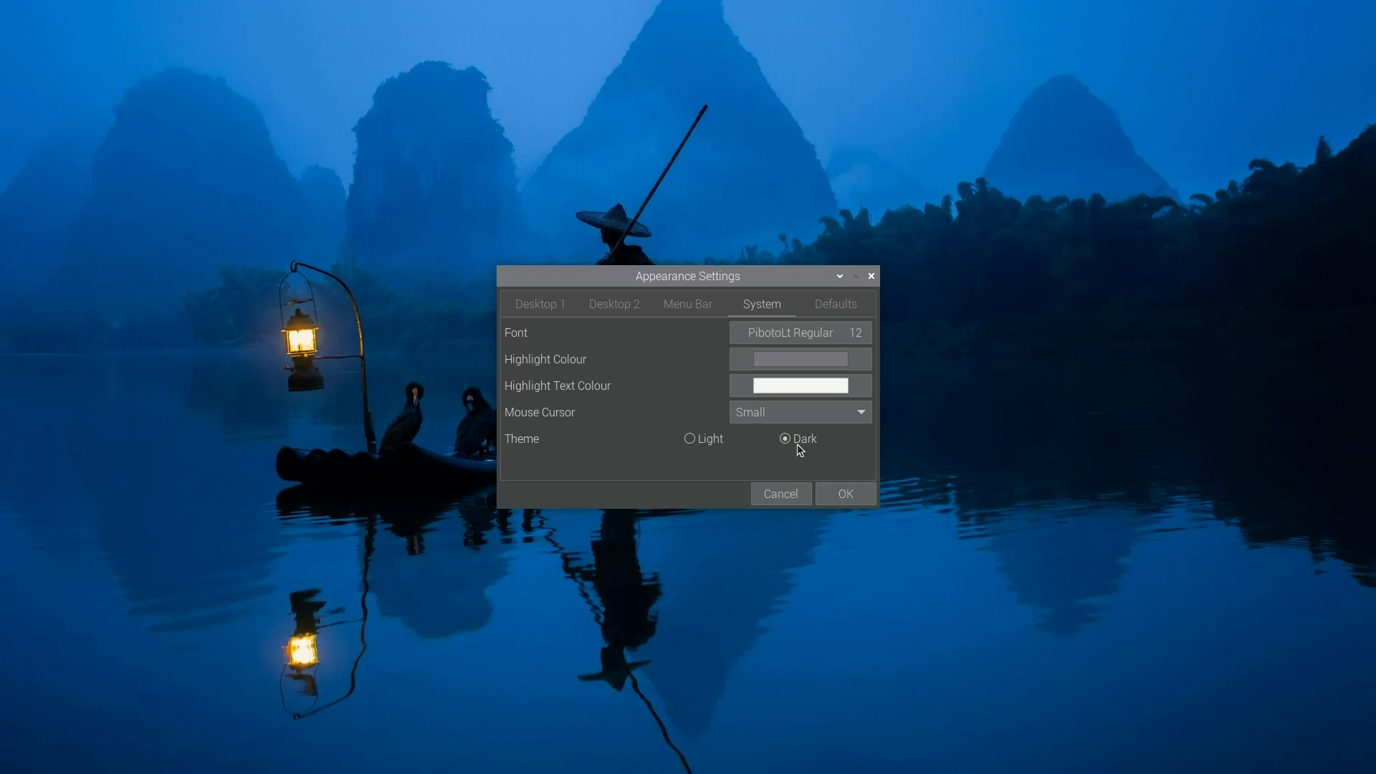
pyautogui.click(694, 303)
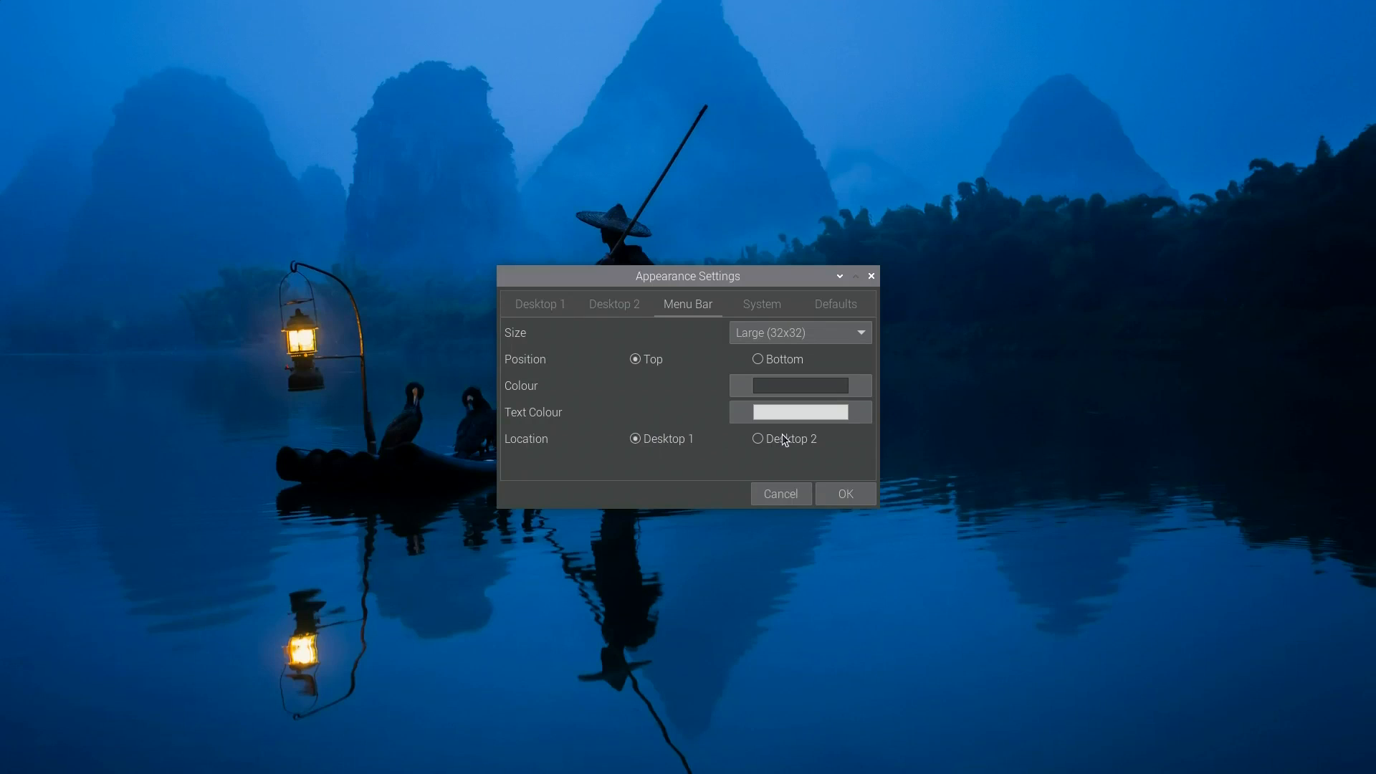
pyautogui.click(759, 439)
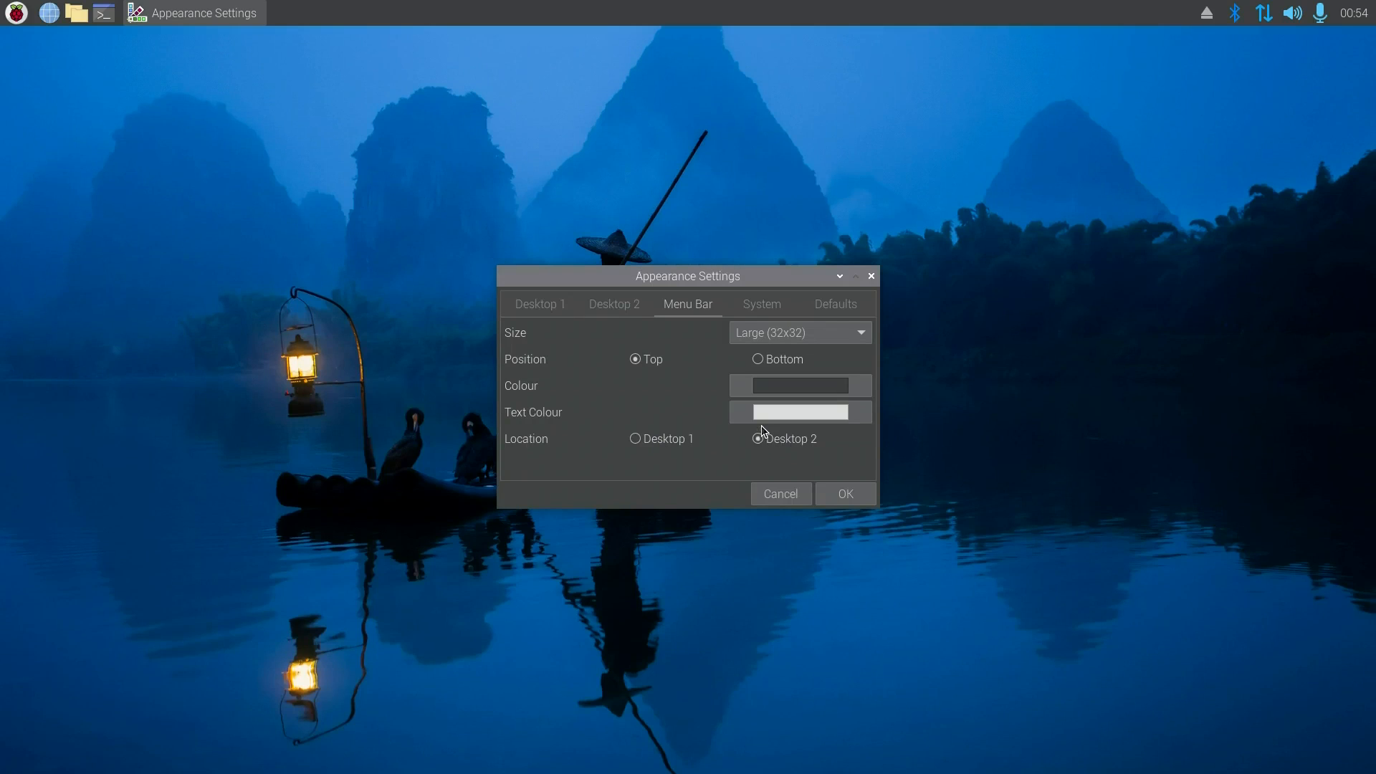
pyautogui.click(757, 359)
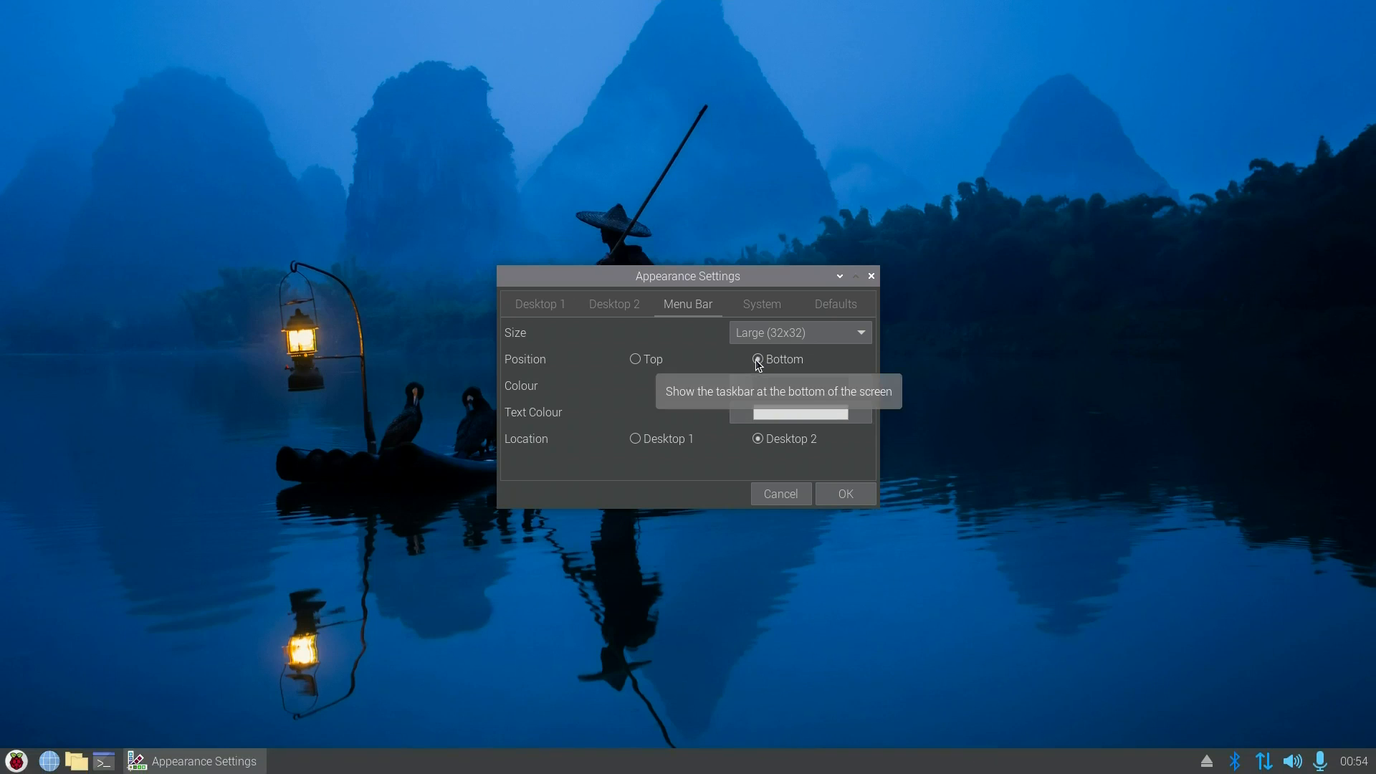
pyautogui.click(802, 333)
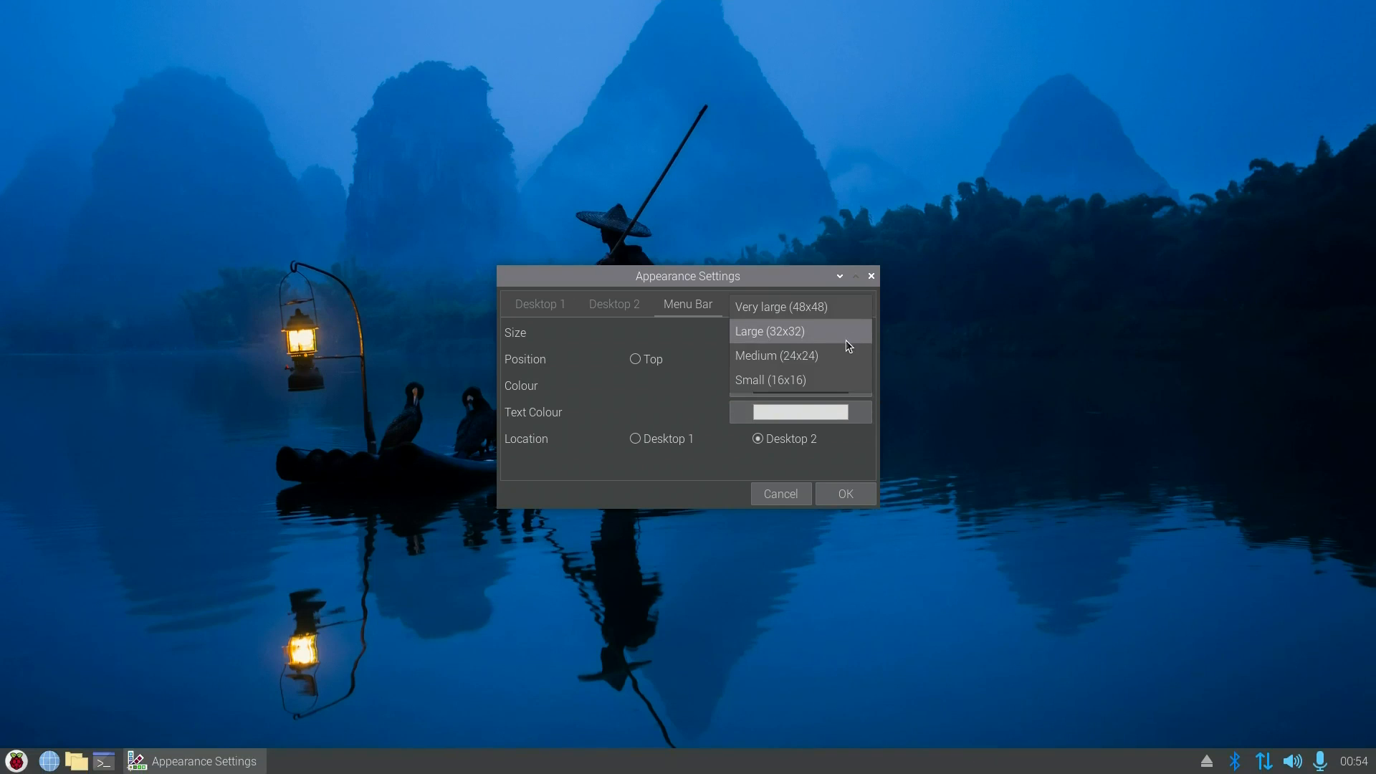
pyautogui.click(801, 306)
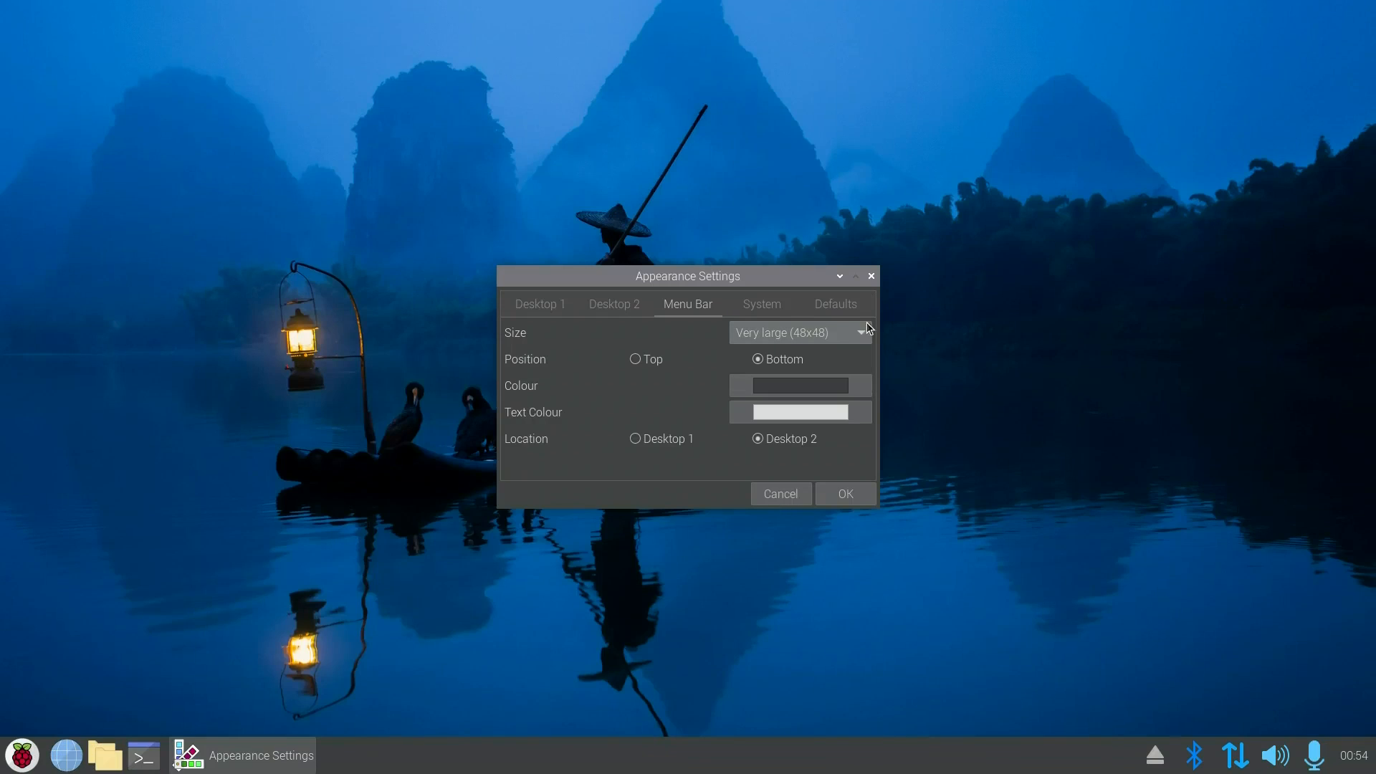
pyautogui.click(861, 336)
pyautogui.click(836, 356)
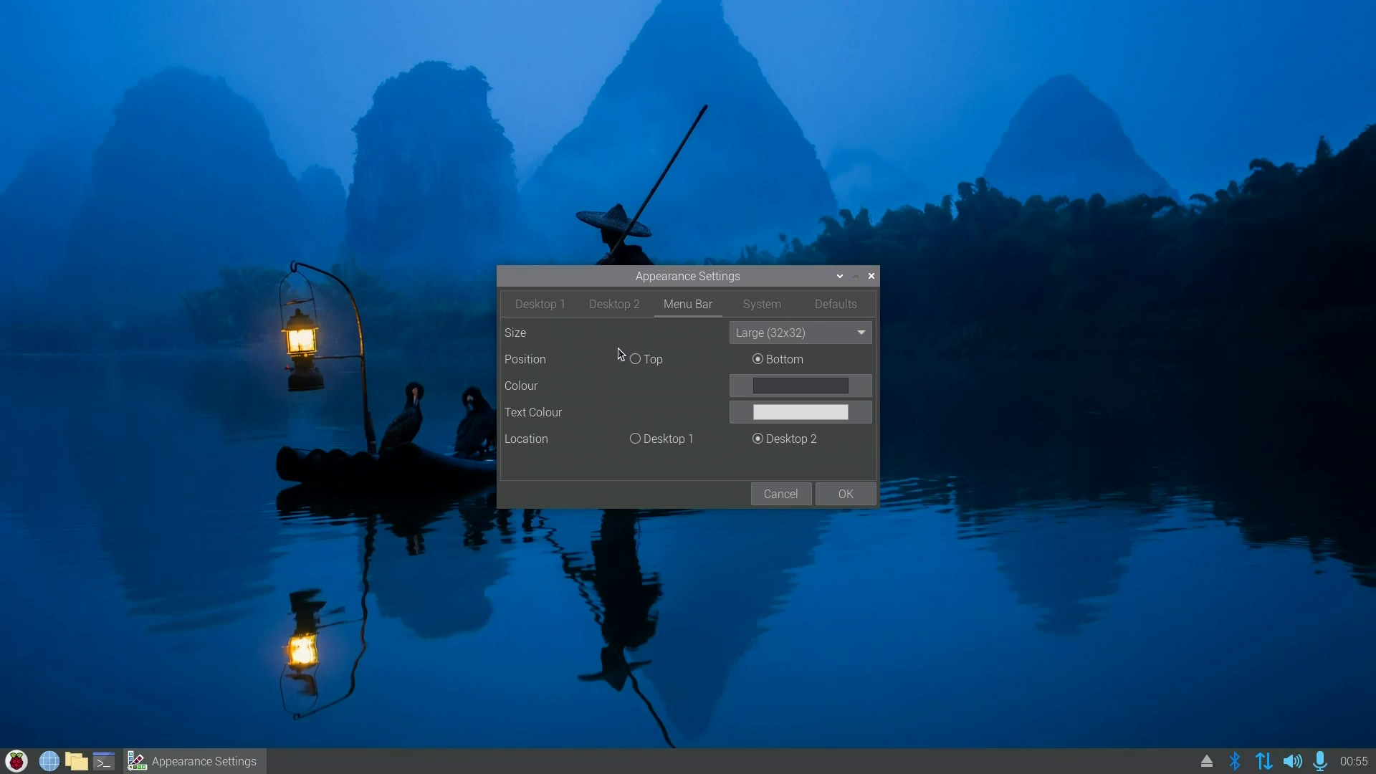
# Step: Show Wastebasket and Mounted Disks on Desktop 2, hide drives on Desktop 1, and save
pyautogui.click(624, 305)
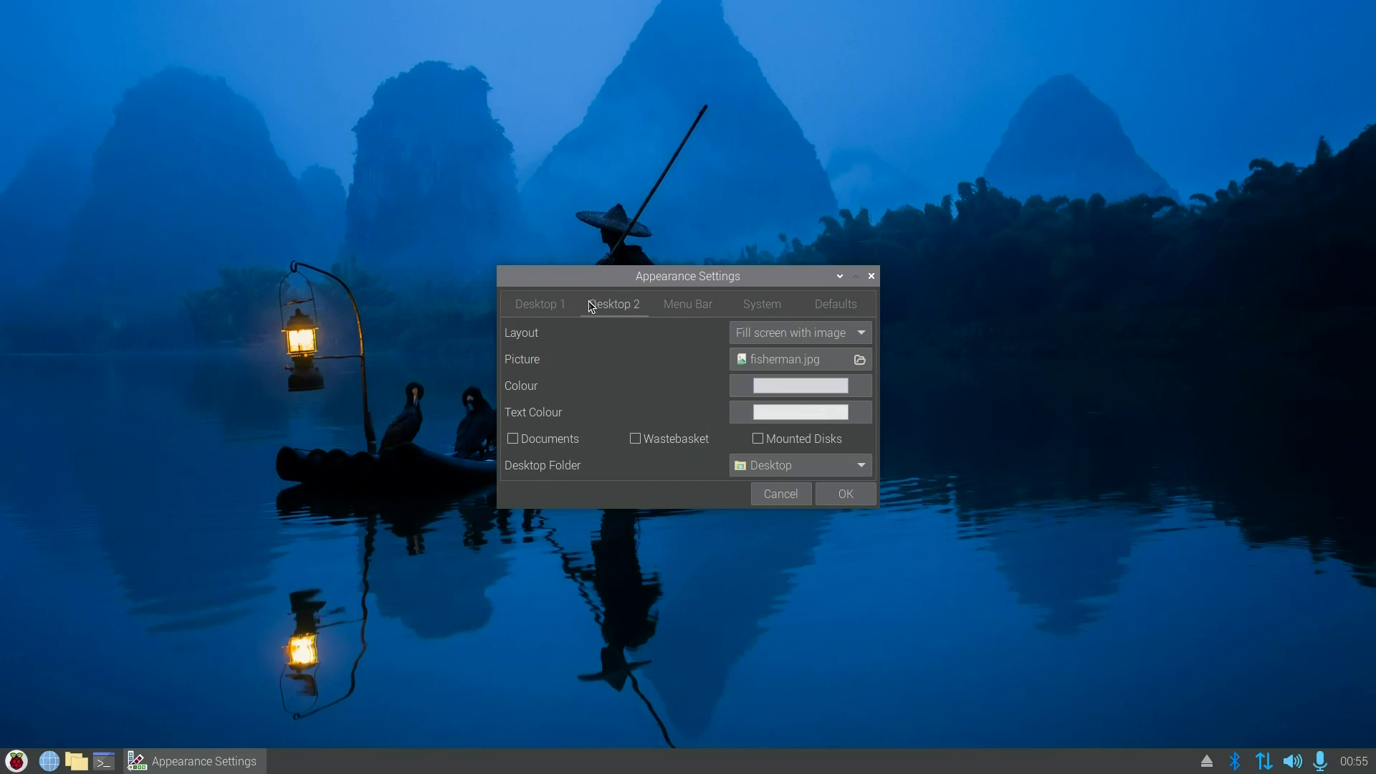
pyautogui.click(544, 305)
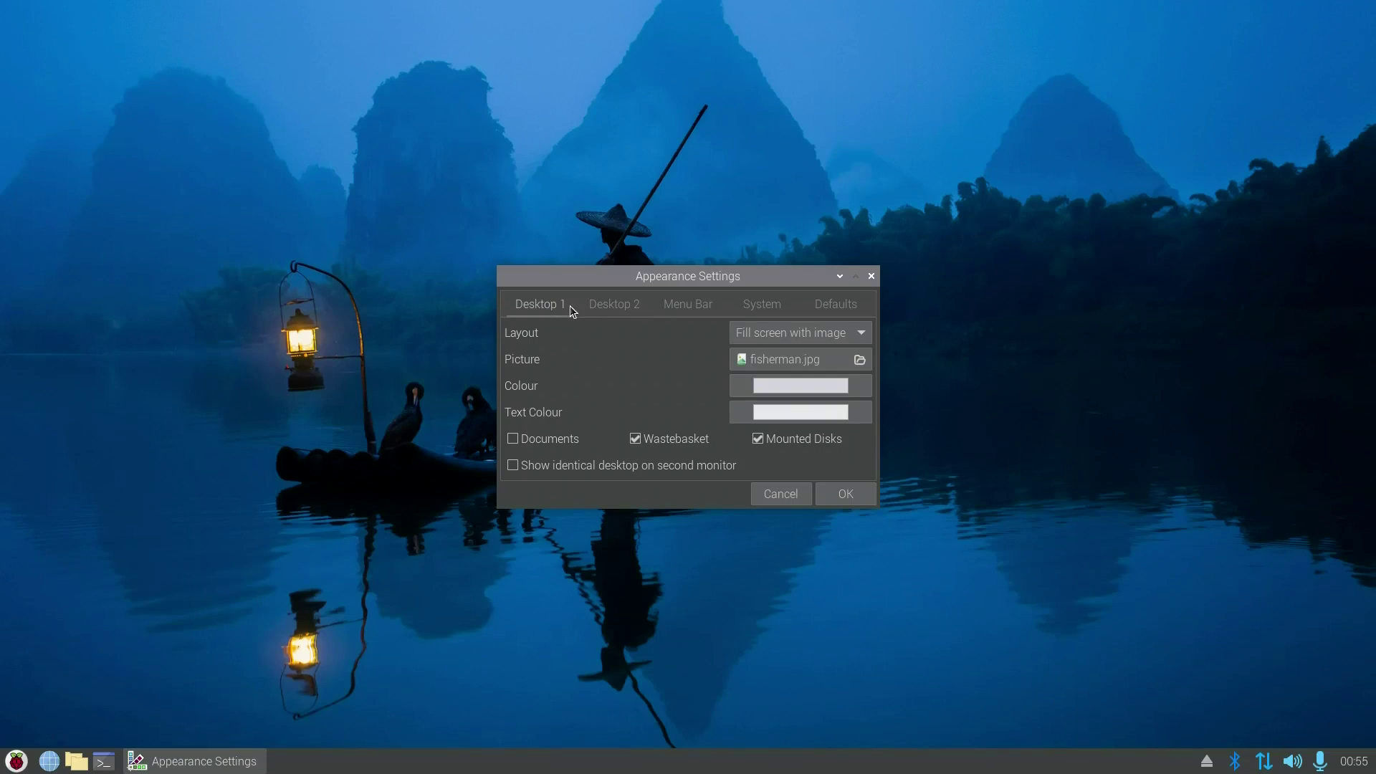
pyautogui.click(611, 305)
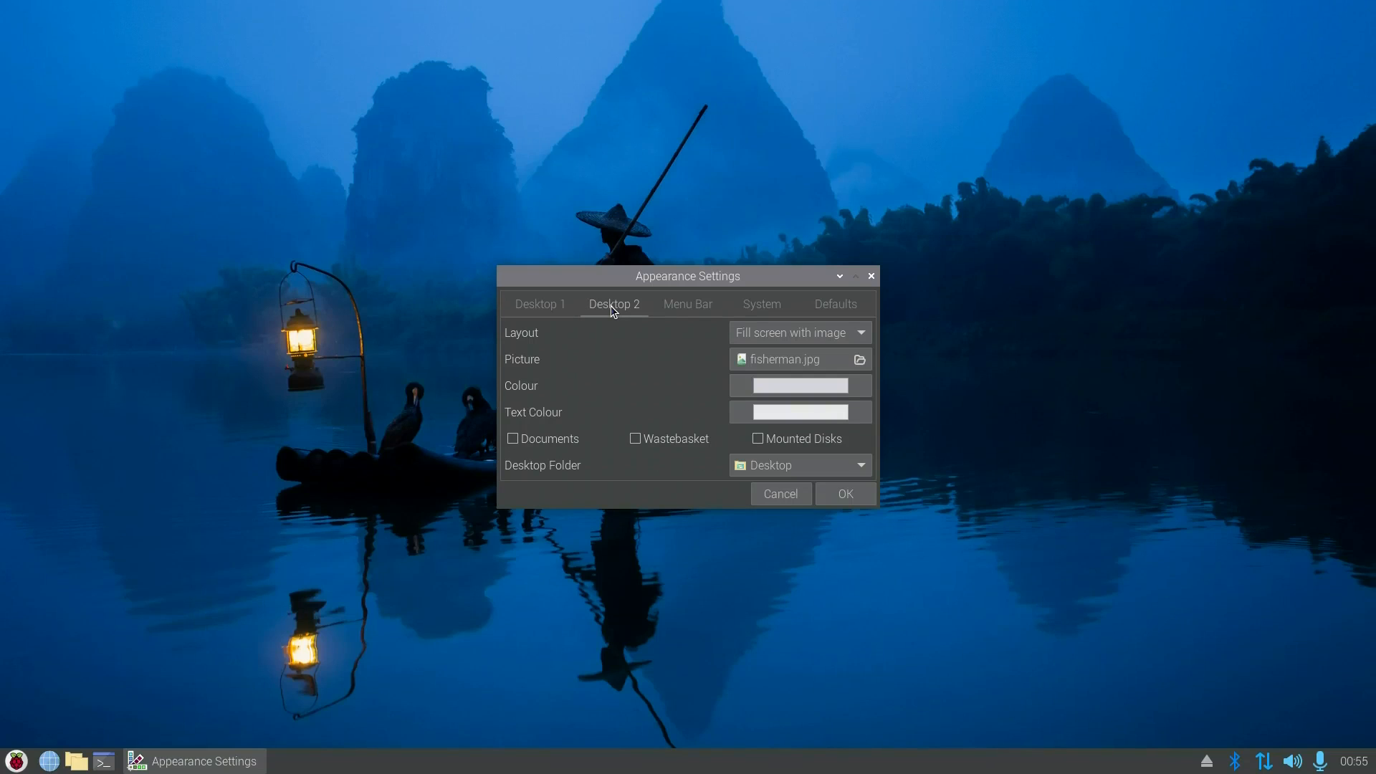
pyautogui.click(685, 303)
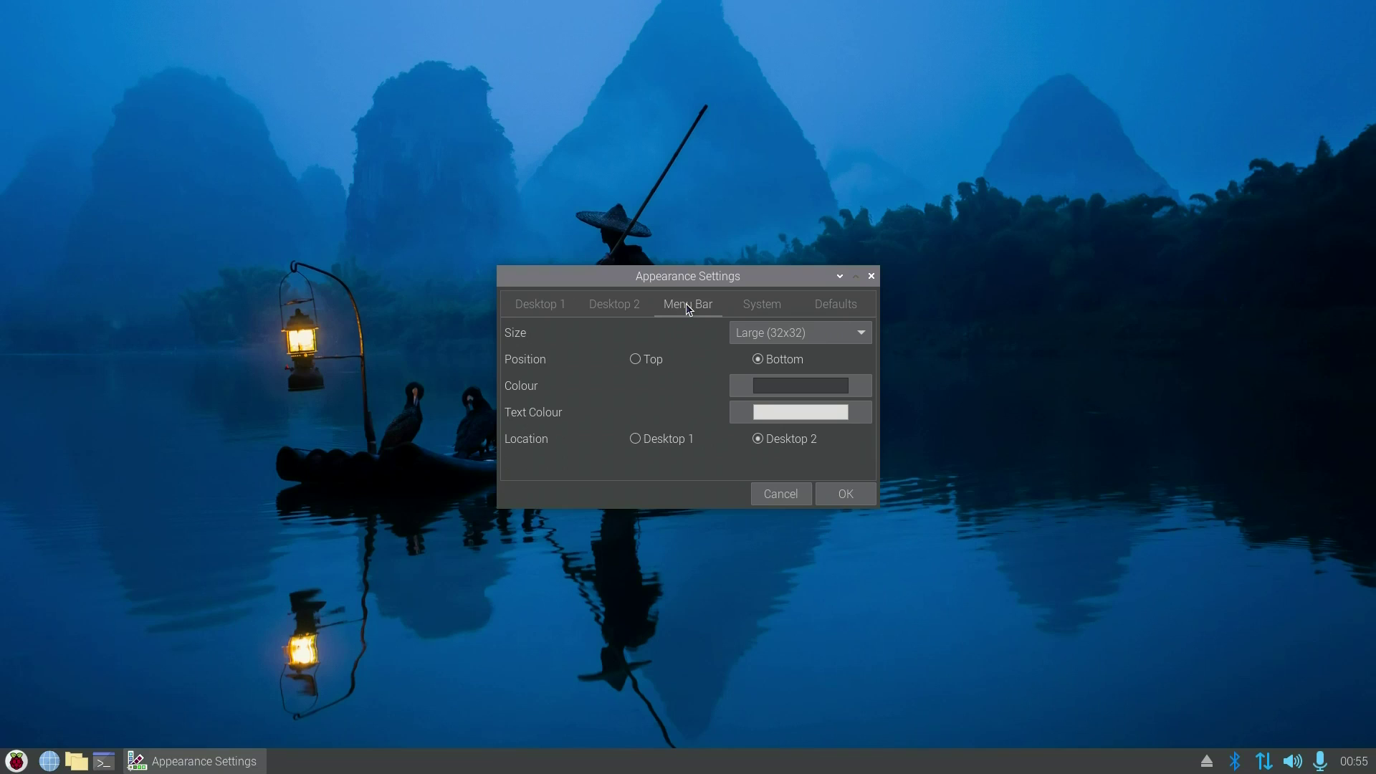
pyautogui.click(612, 306)
pyautogui.click(635, 438)
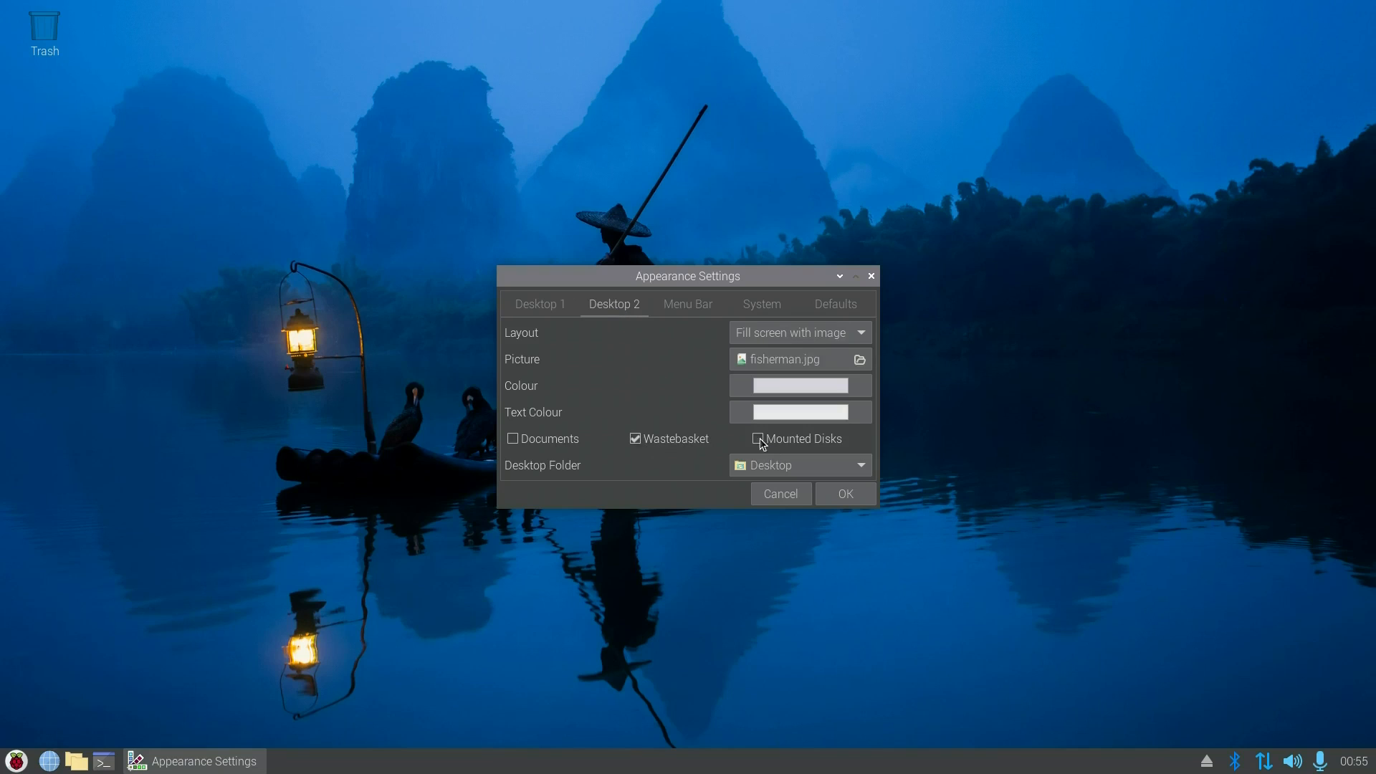
pyautogui.click(758, 438)
pyautogui.click(535, 307)
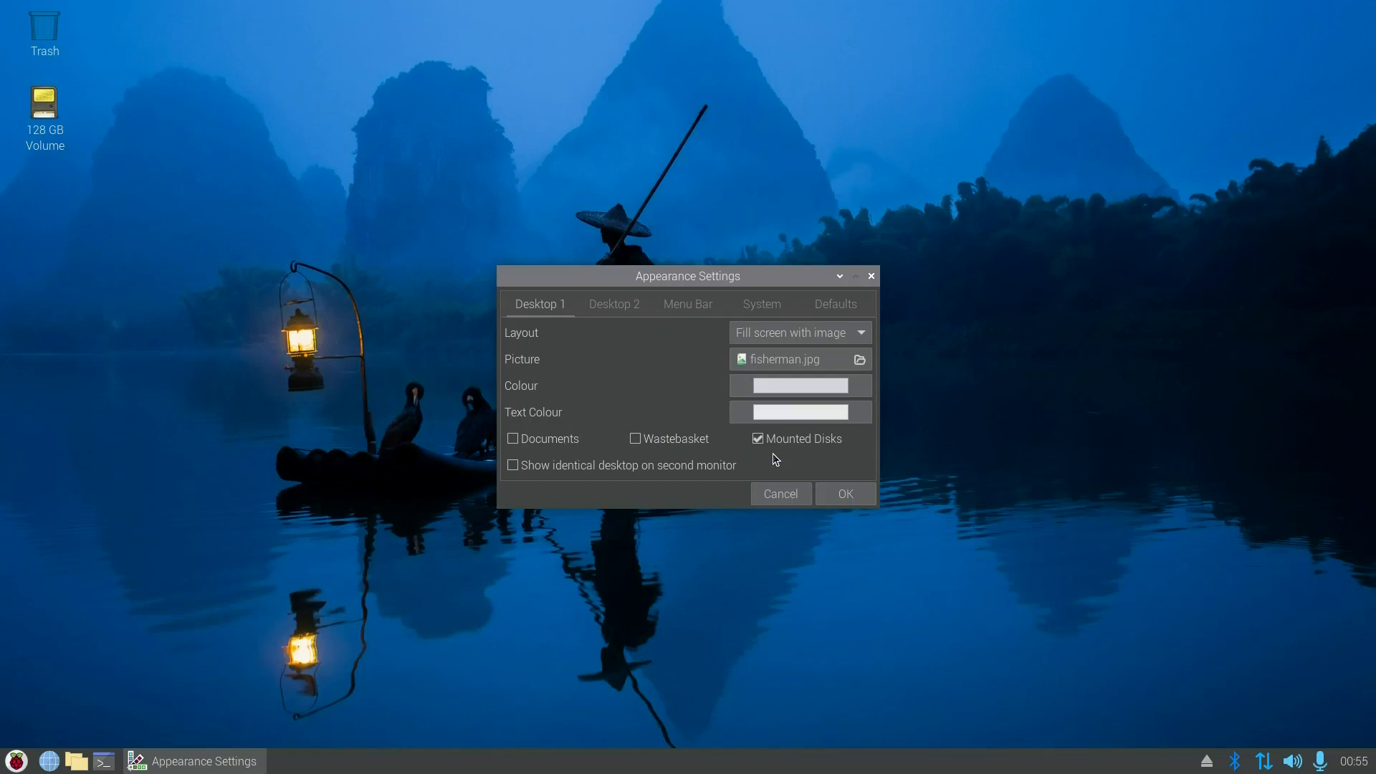
pyautogui.click(759, 437)
pyautogui.click(831, 492)
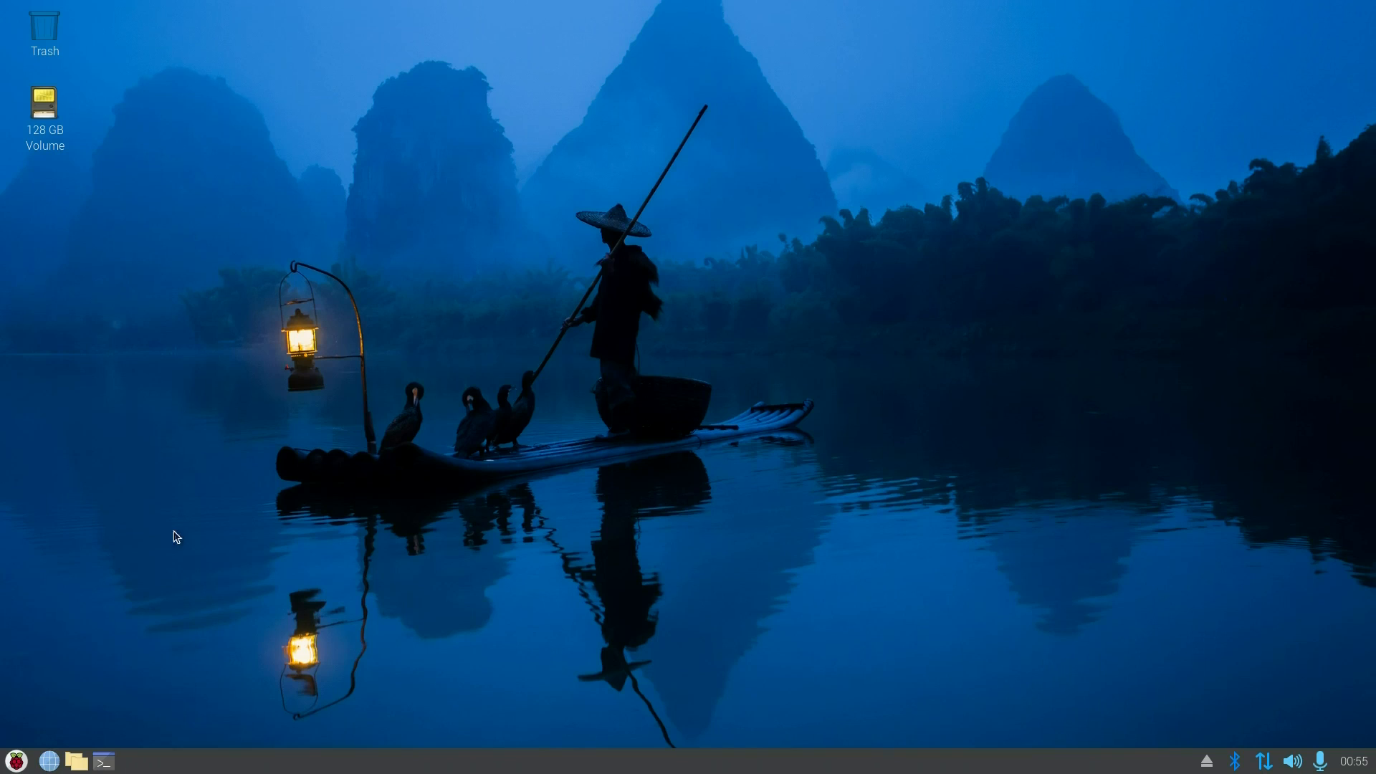
pyautogui.click(17, 761)
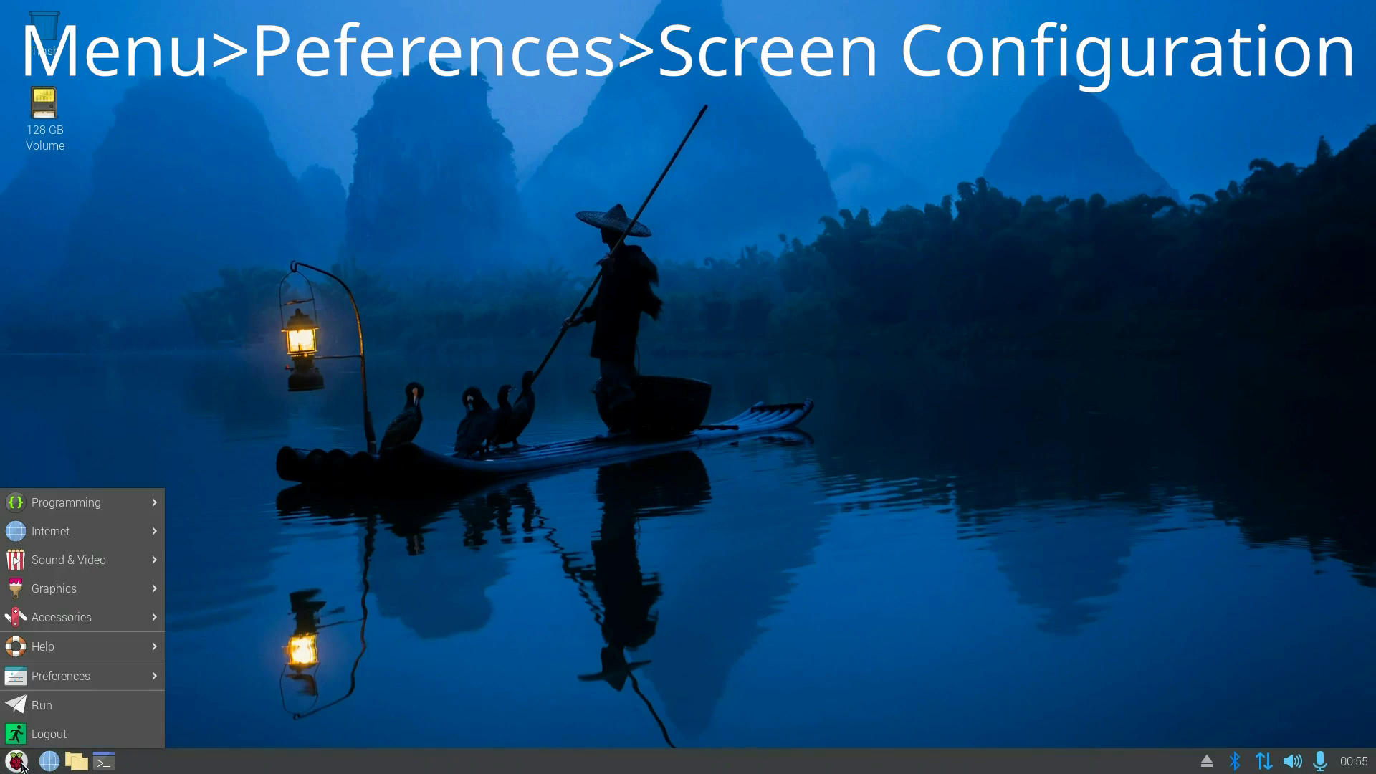
pyautogui.moveTo(61, 676)
pyautogui.click(247, 760)
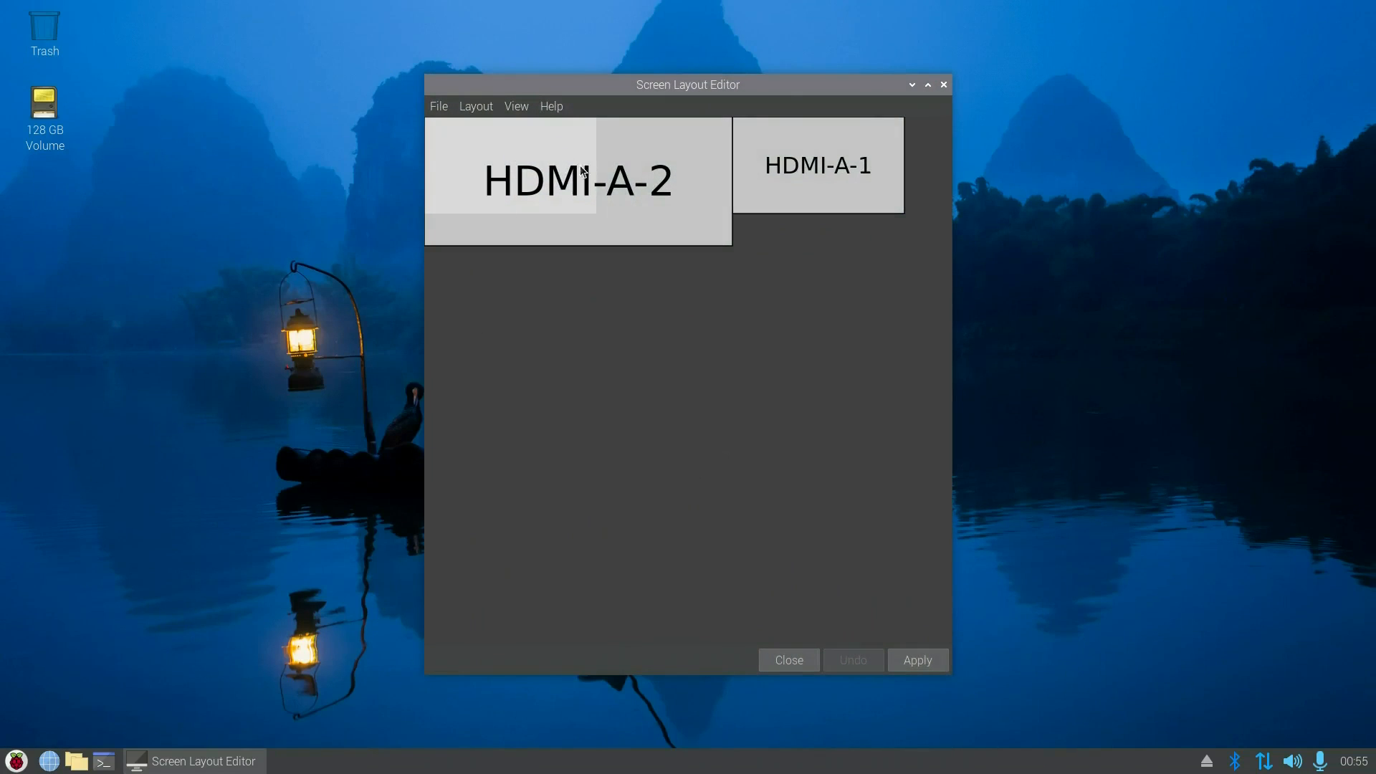
pyautogui.moveTo(581, 170)
pyautogui.mouseDown()
pyautogui.moveTo(592, 162)
pyautogui.moveTo(575, 157)
pyautogui.mouseUp()
pyautogui.click(477, 106)
pyautogui.moveTo(661, 171)
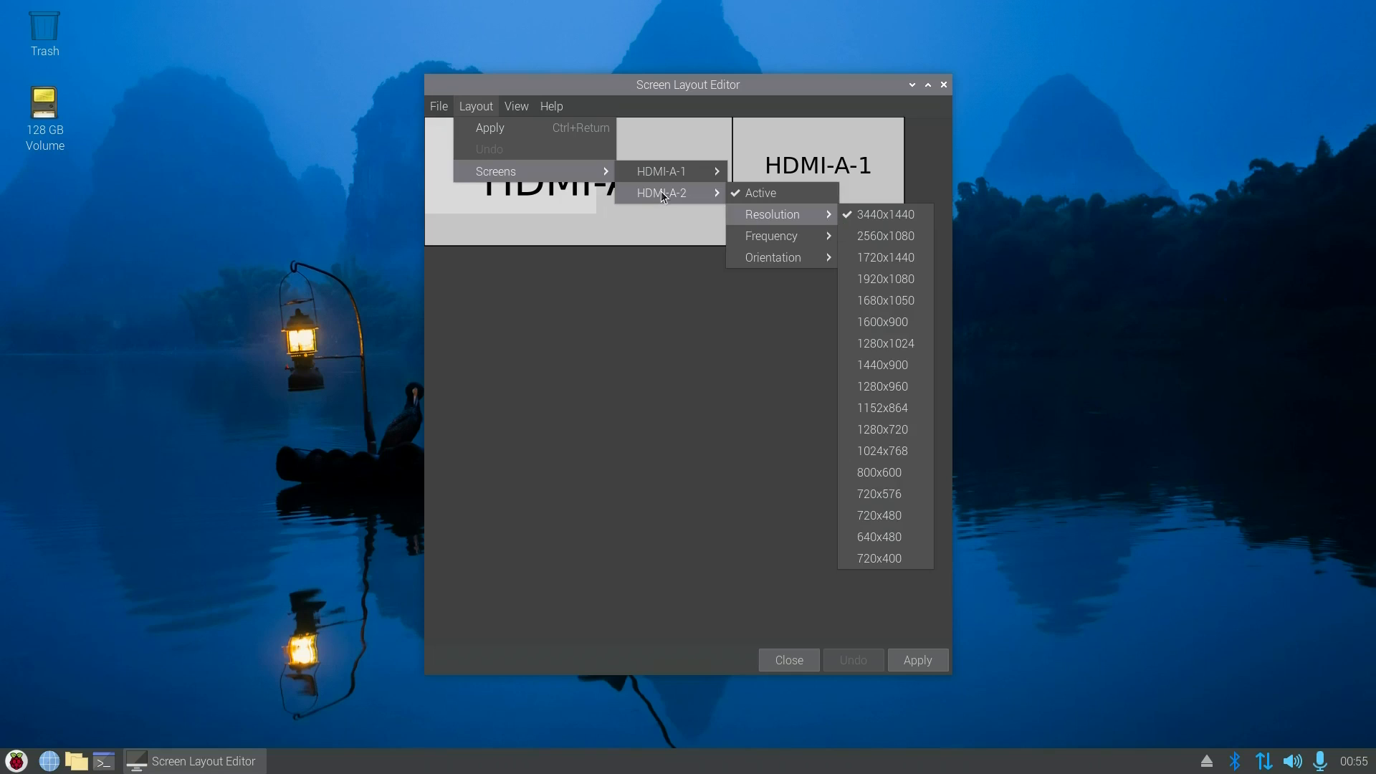
pyautogui.moveTo(773, 193)
pyautogui.click(664, 96)
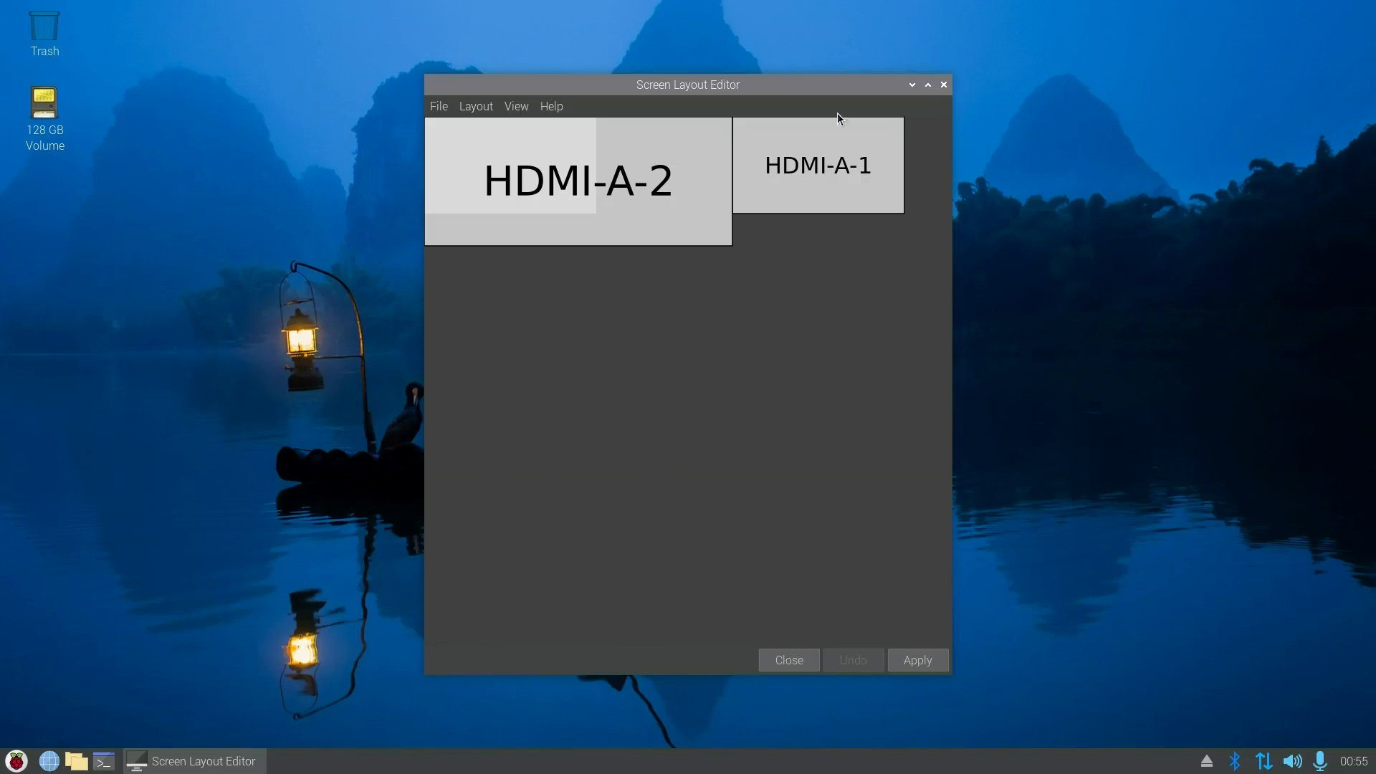
pyautogui.click(947, 85)
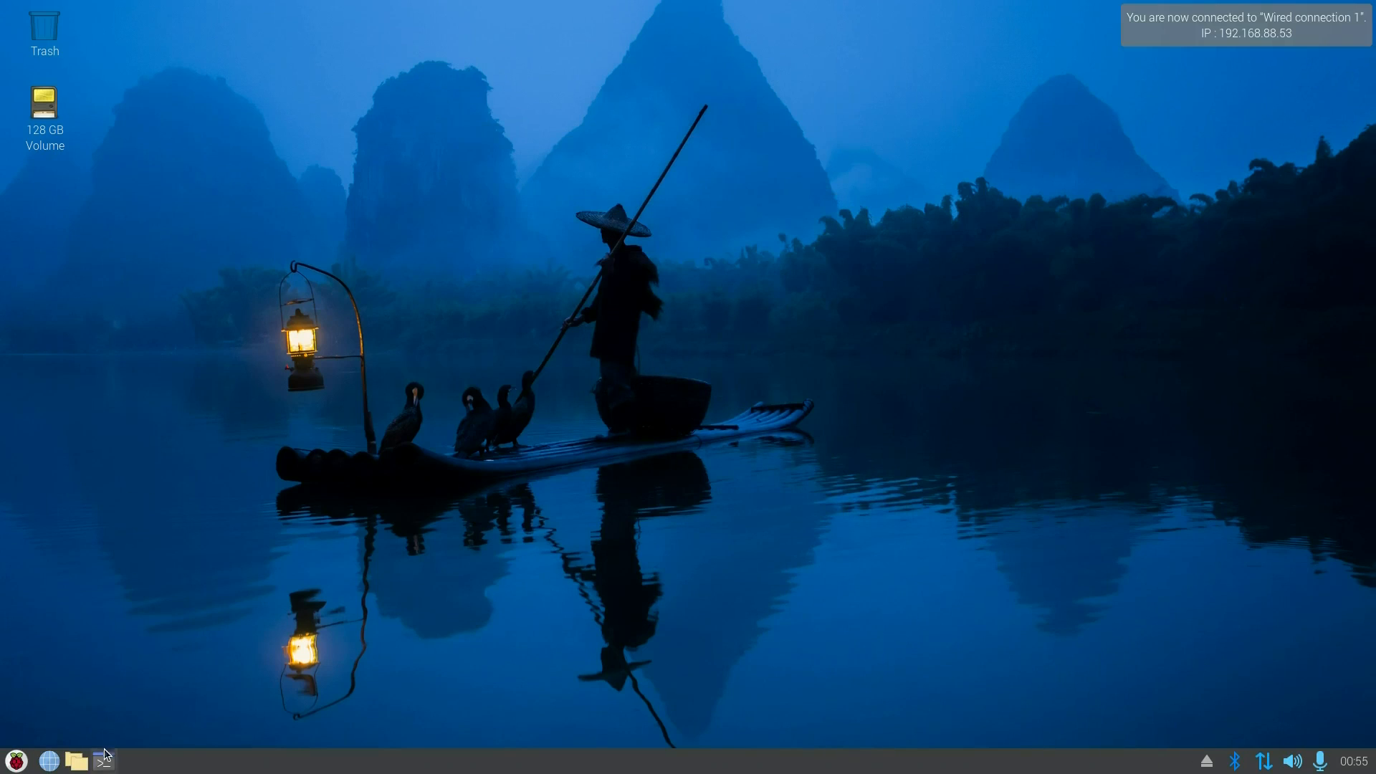
# Step: Open the home folder, then add VLC Media Player to the desktop from the Sound & Video menu
pyautogui.click(78, 761)
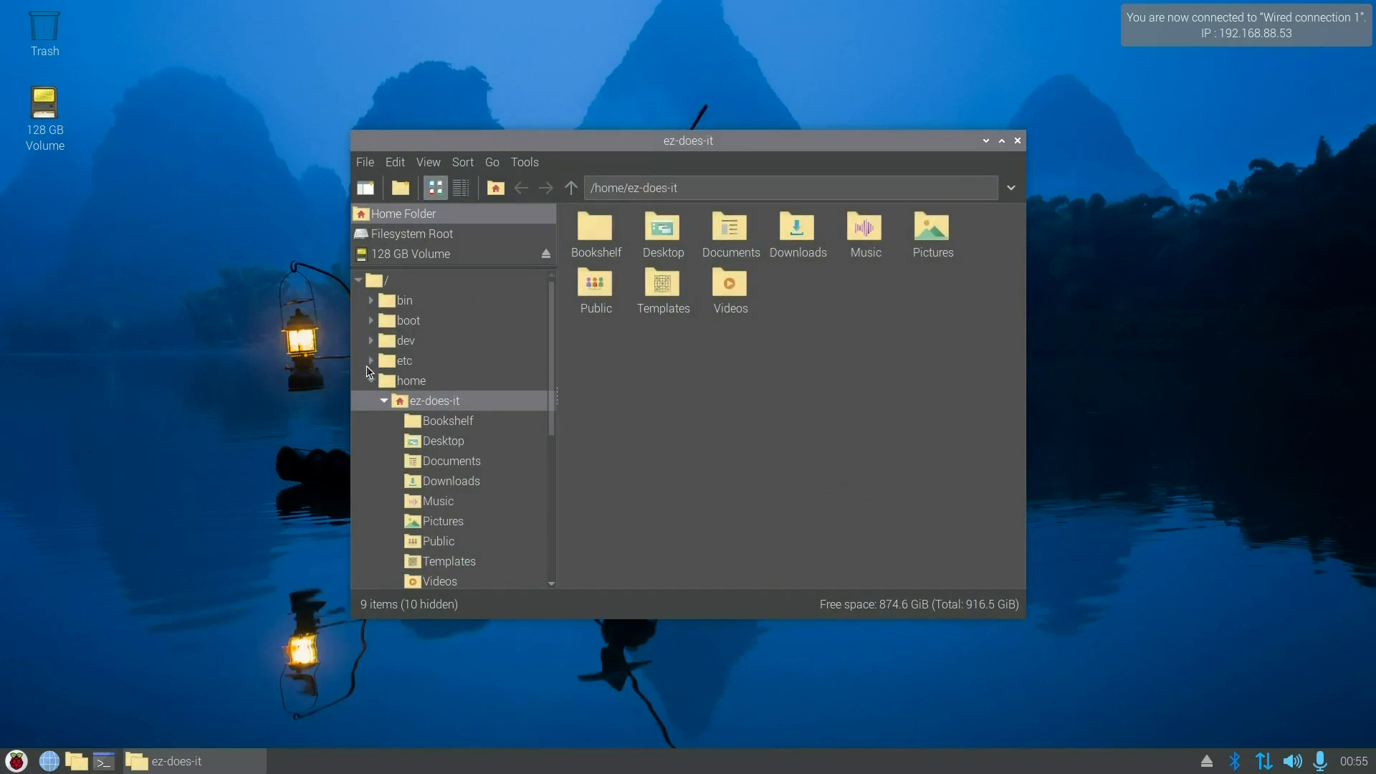
pyautogui.click(17, 761)
pyautogui.moveTo(69, 560)
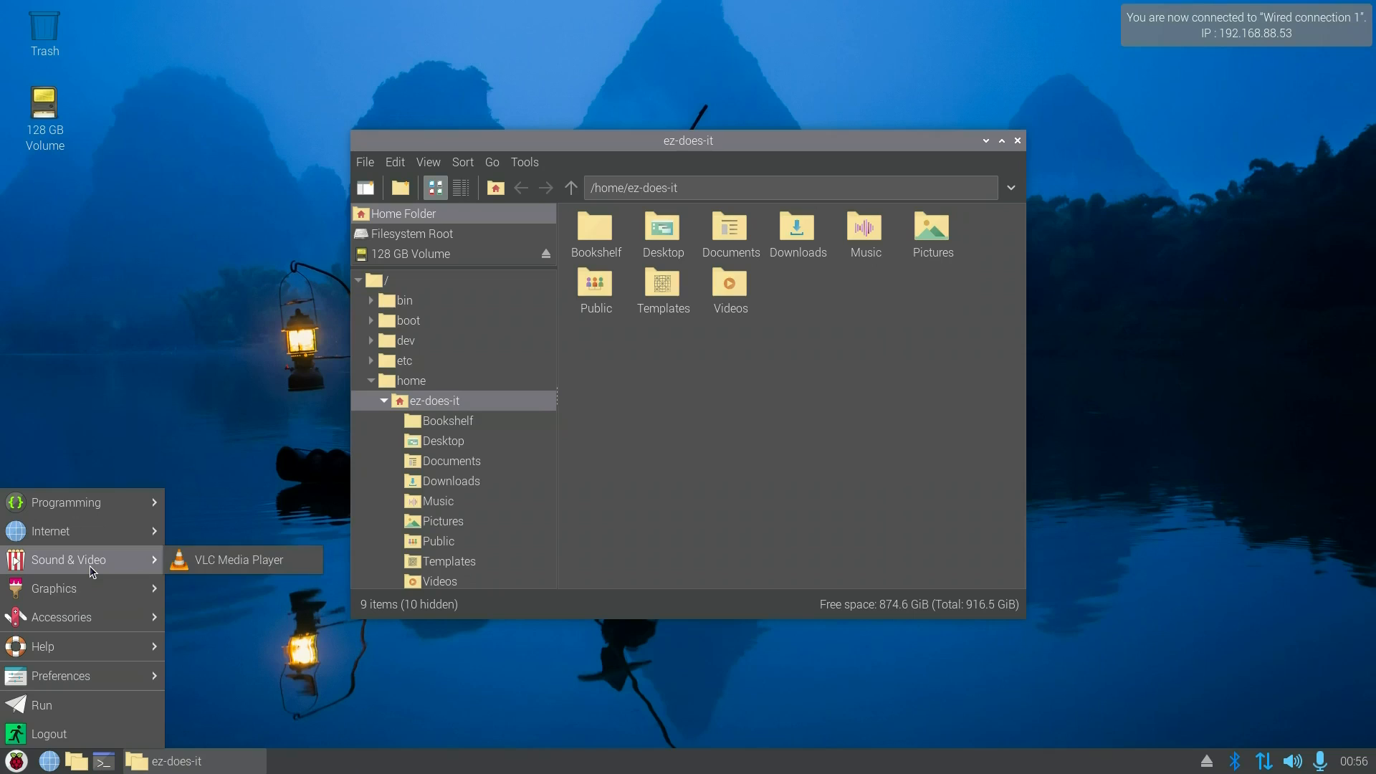
pyautogui.rightClick(218, 563)
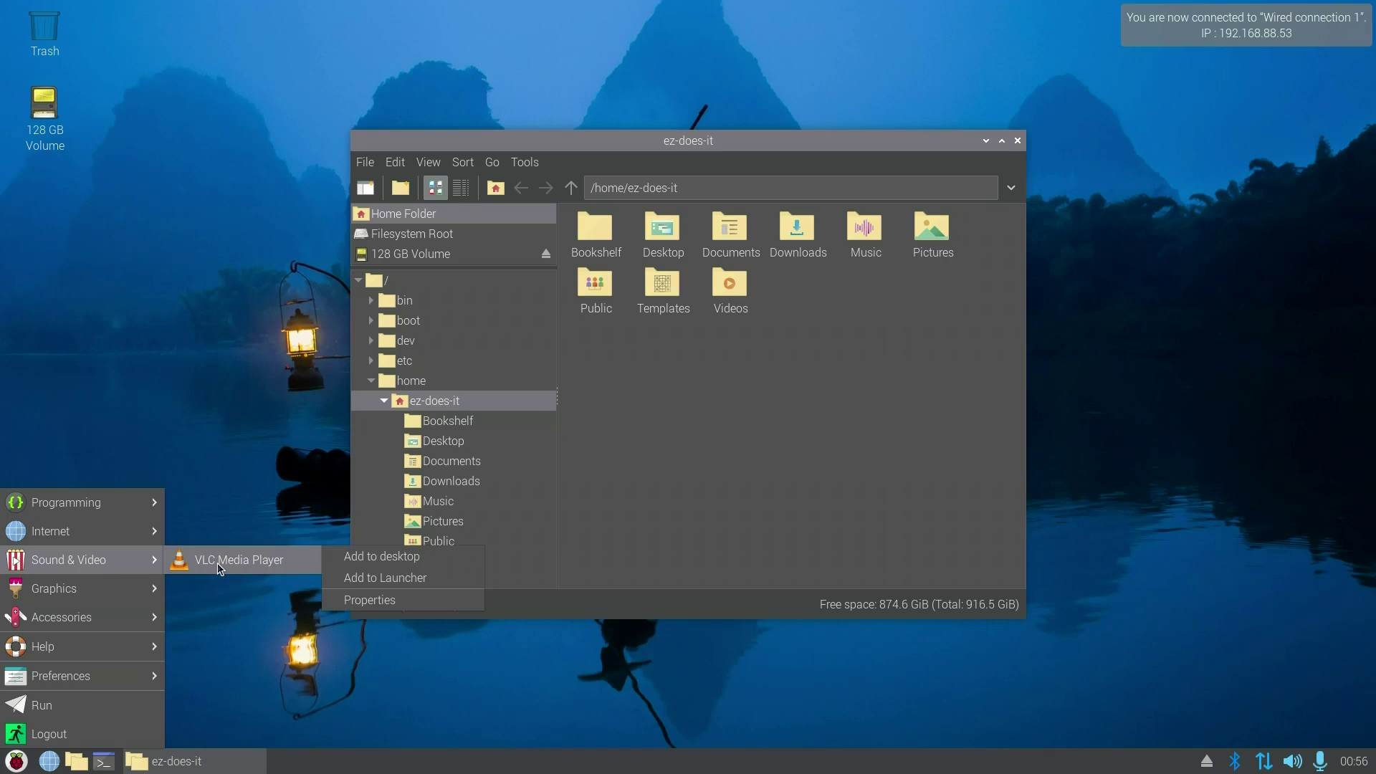
pyautogui.click(366, 559)
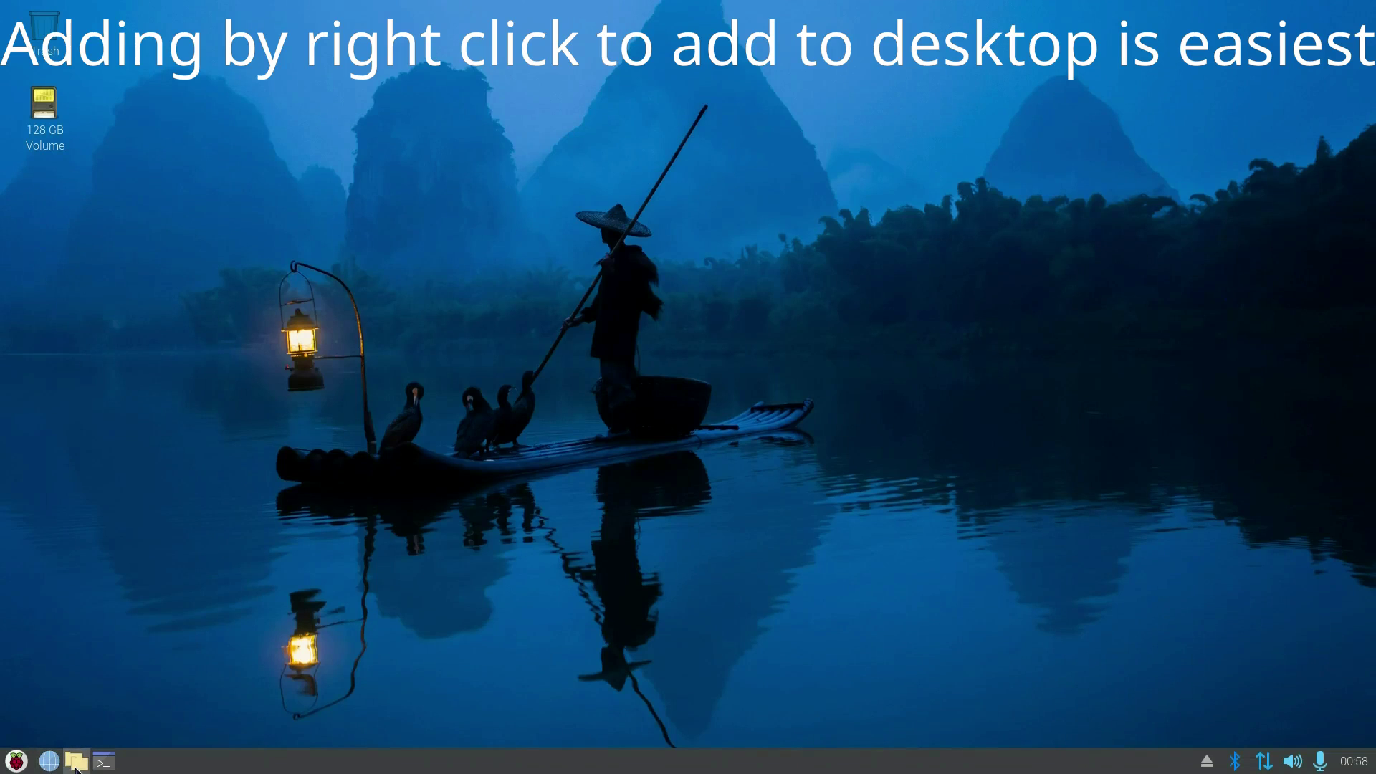
# Step: Browse the file manager to /usr/share/applications
pyautogui.click(77, 761)
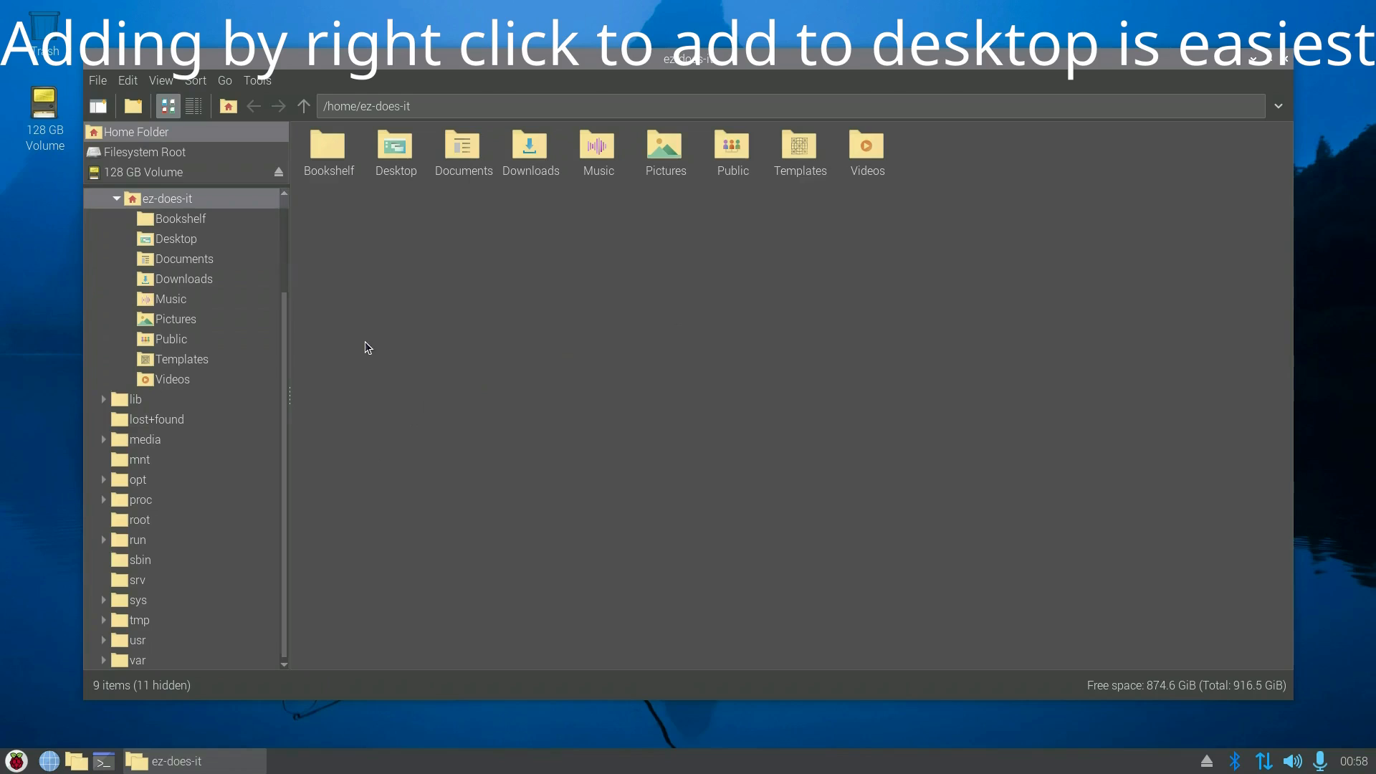
pyautogui.click(144, 152)
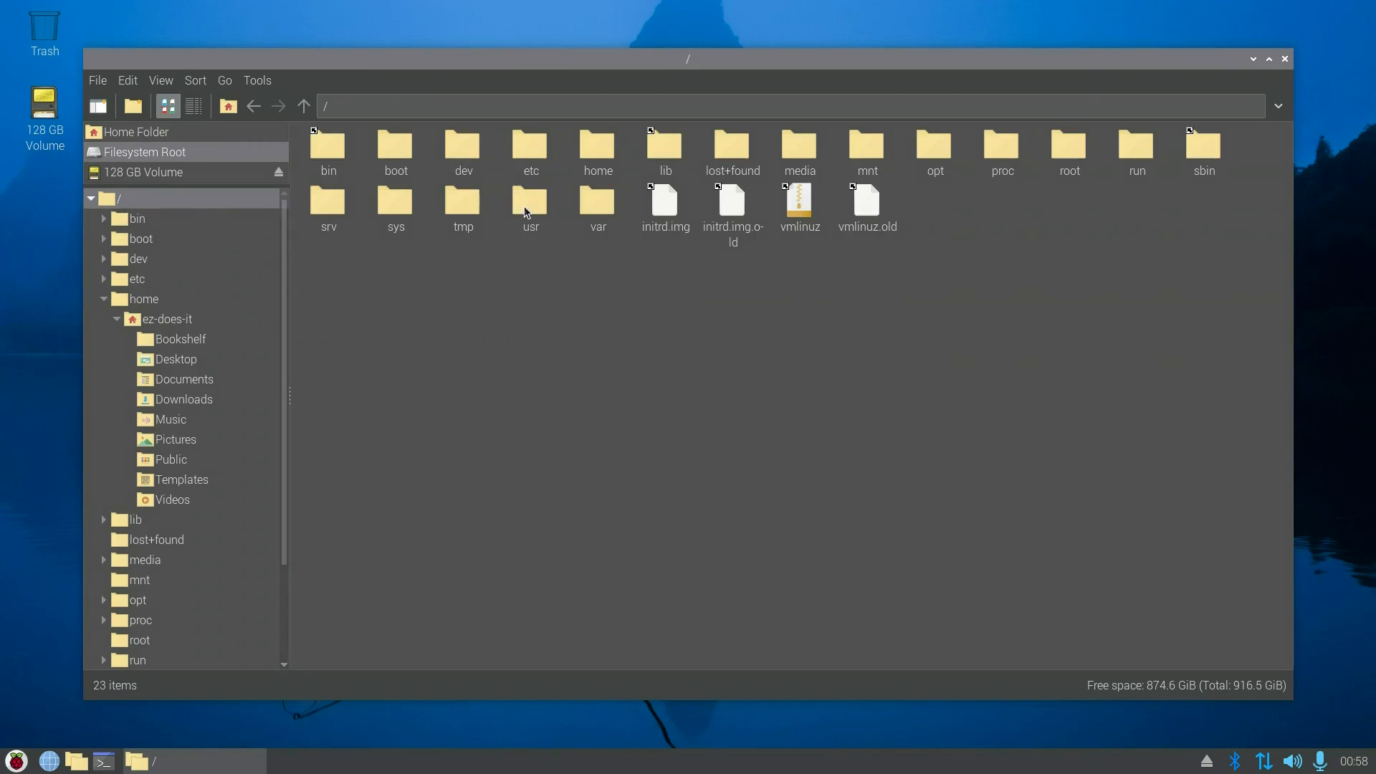
pyautogui.doubleClick(524, 205)
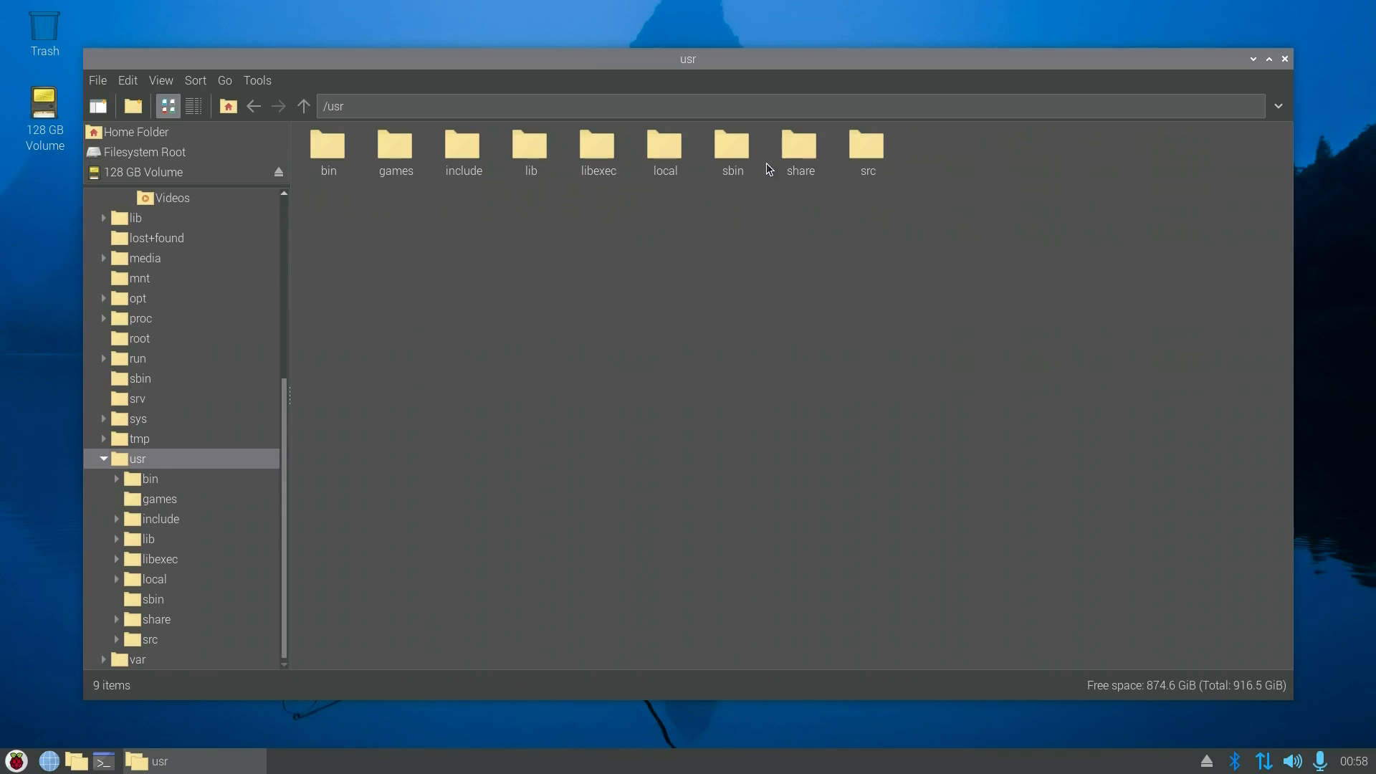
pyautogui.doubleClick(798, 154)
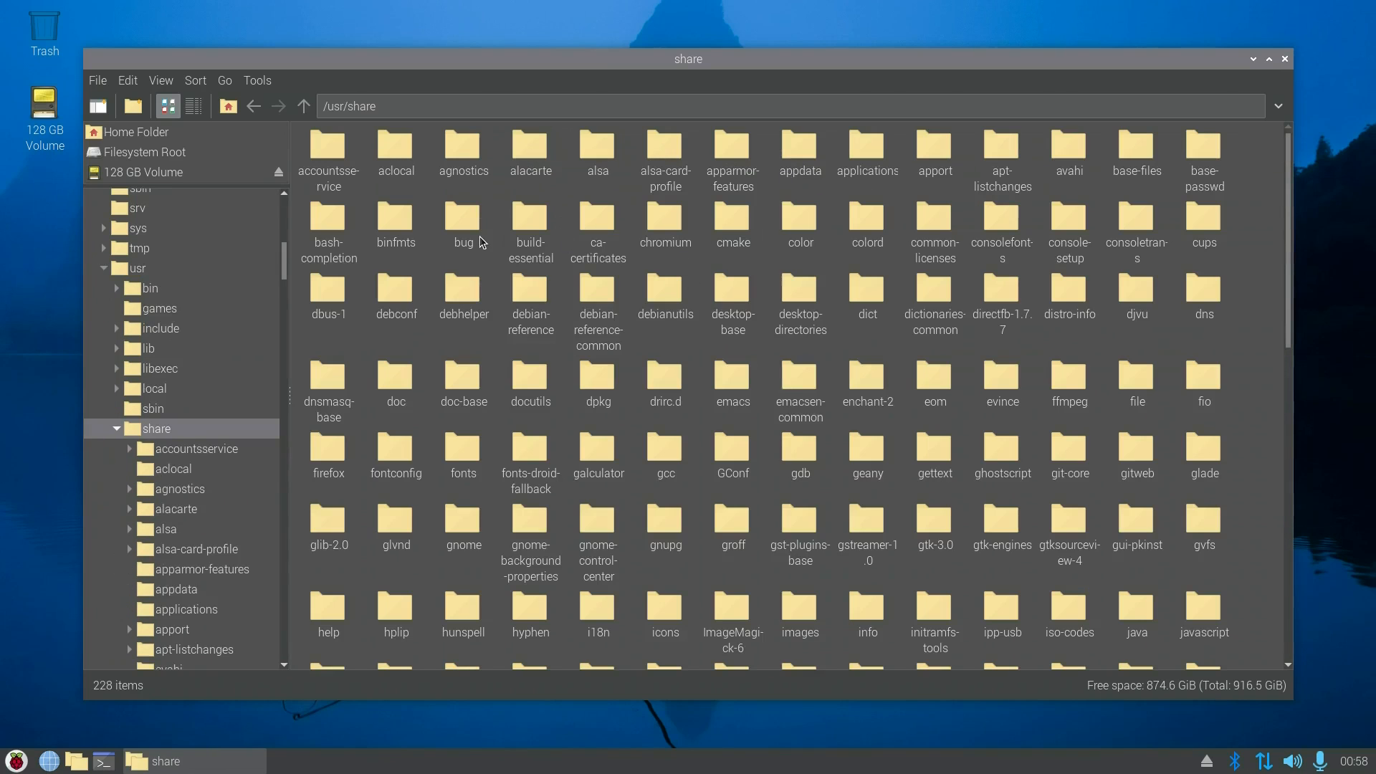
pyautogui.doubleClick(865, 151)
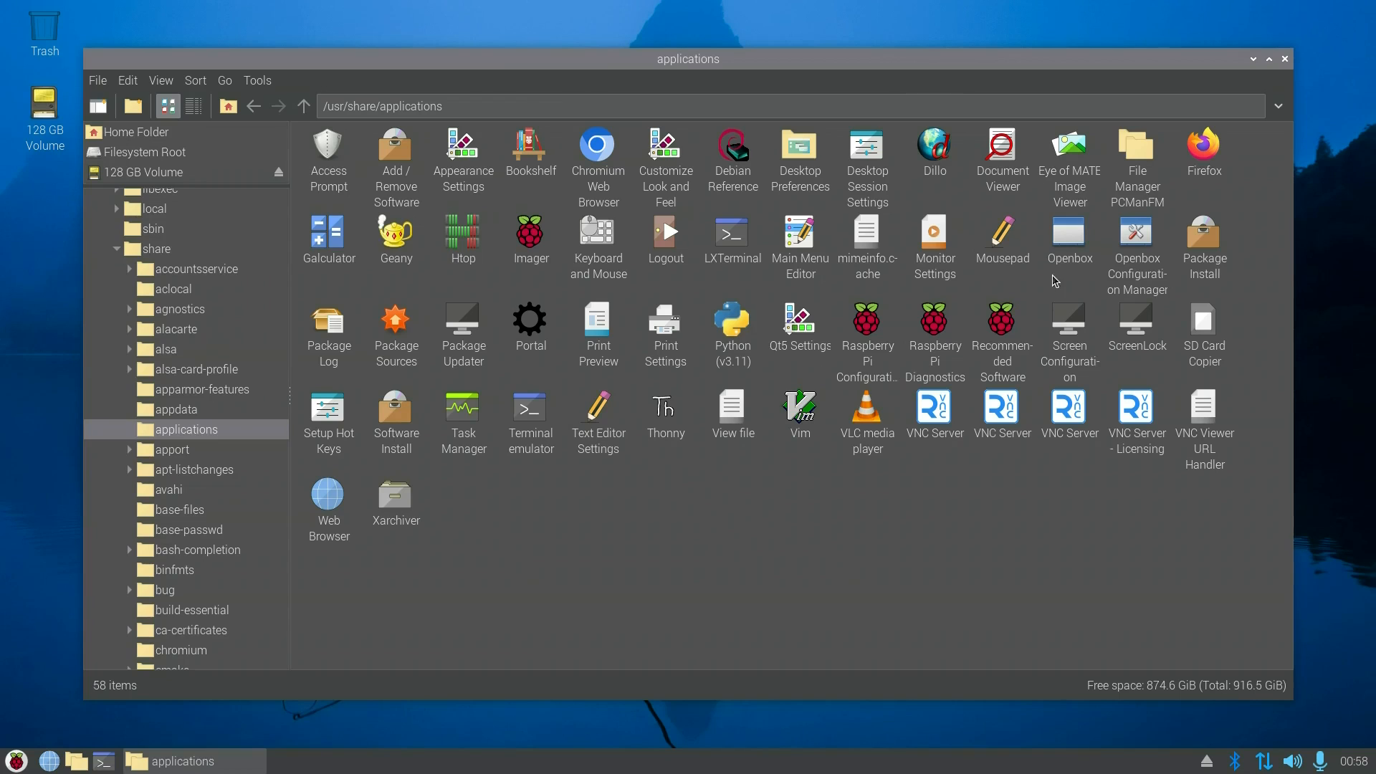
# Step: After a failed drag, copy the Firefox launcher and paste it onto the desktop
pyautogui.moveTo(1204, 152)
pyautogui.mouseDown()
pyautogui.moveTo(204, 253)
pyautogui.moveTo(41, 221)
pyautogui.mouseUp()
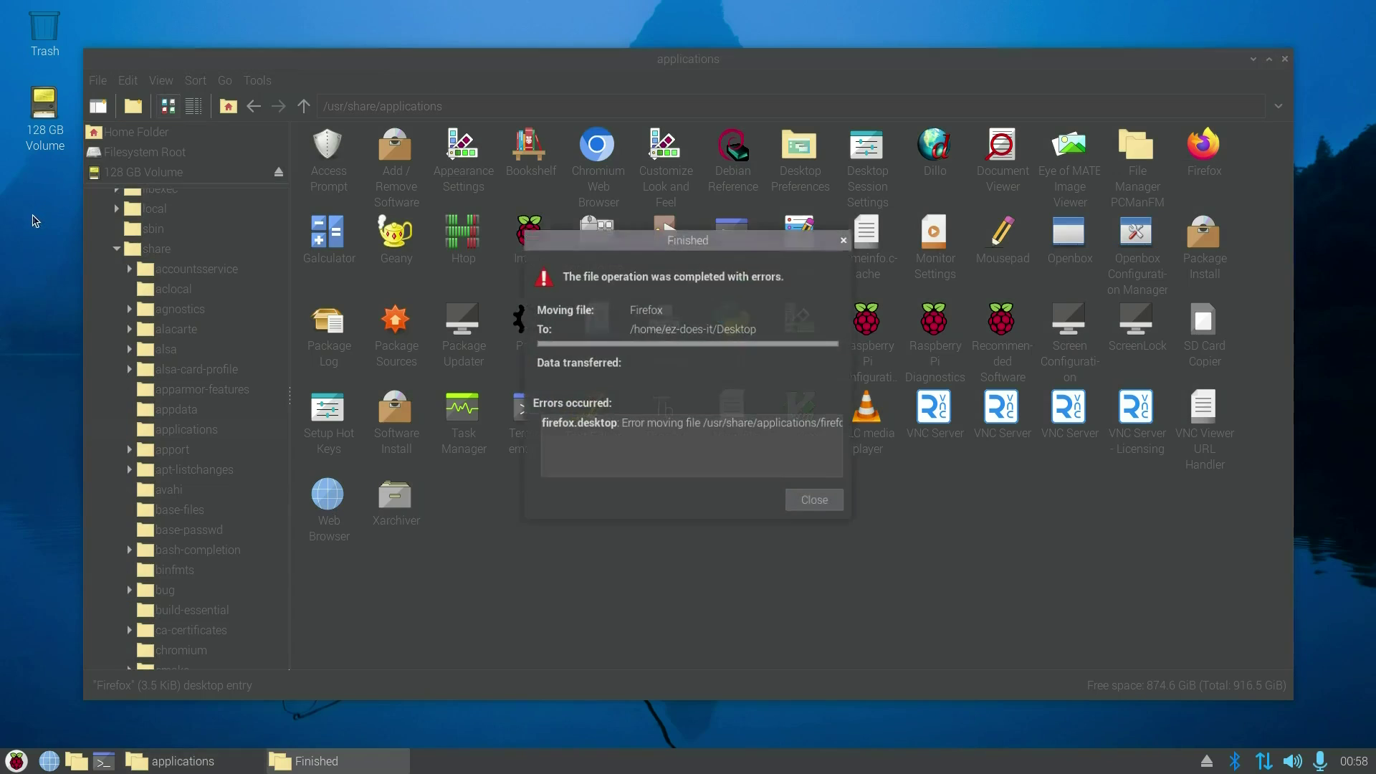
pyautogui.click(819, 505)
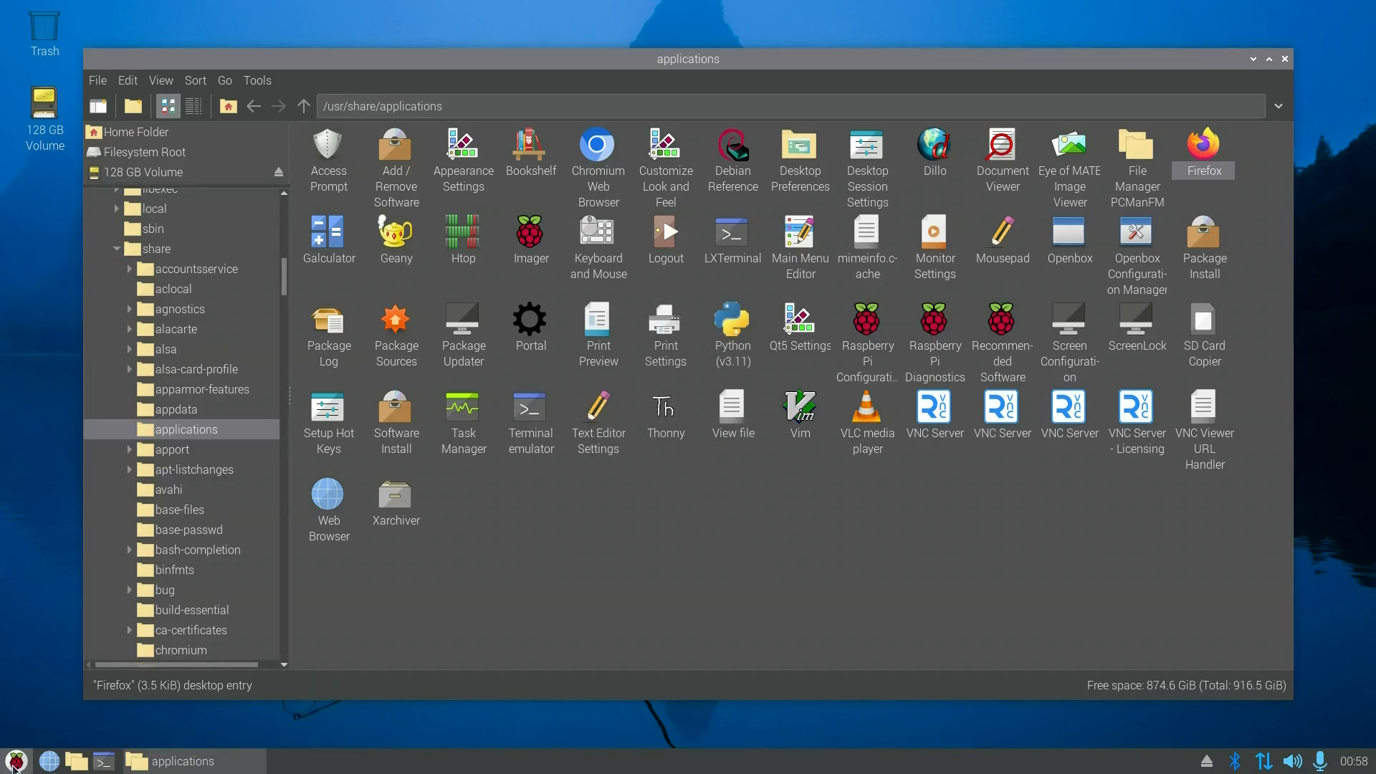
pyautogui.rightClick(1218, 156)
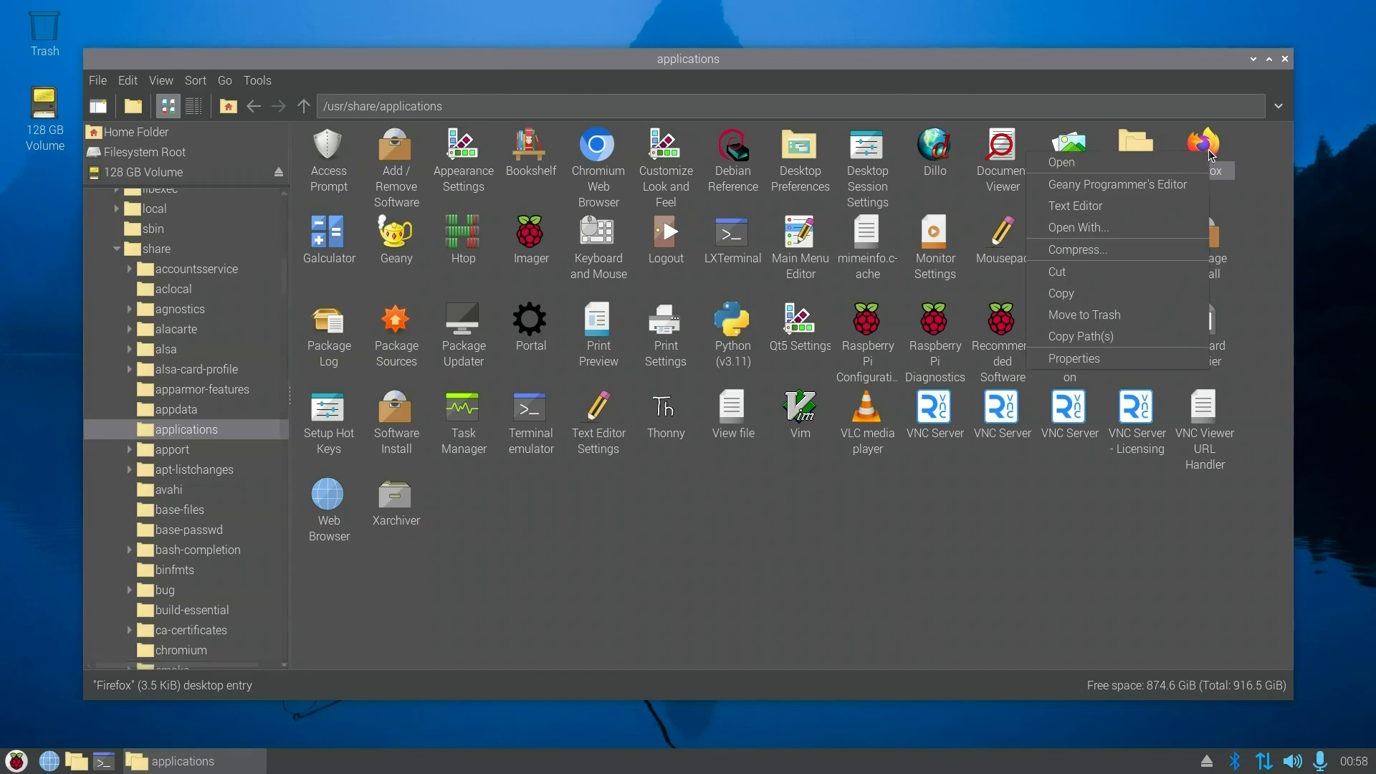
pyautogui.click(1061, 294)
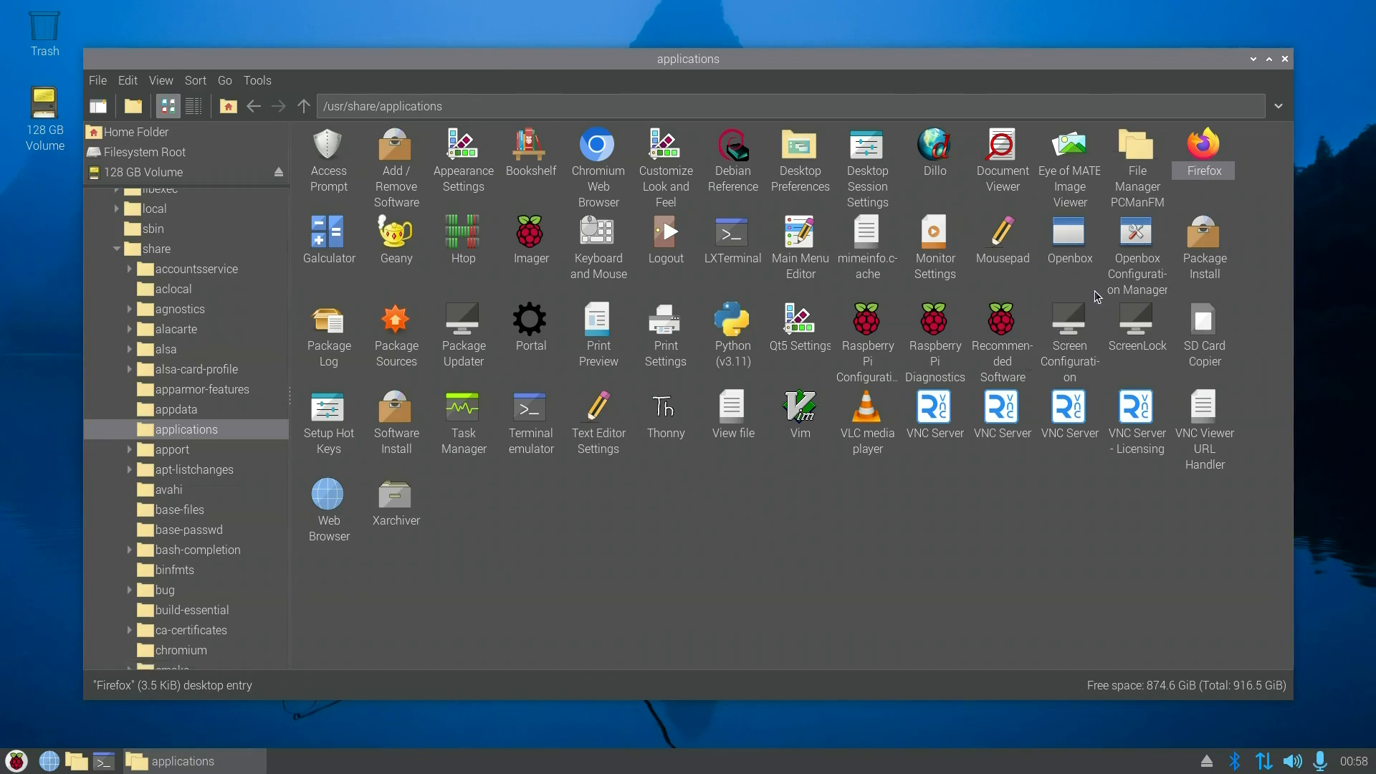
pyautogui.rightClick(22, 204)
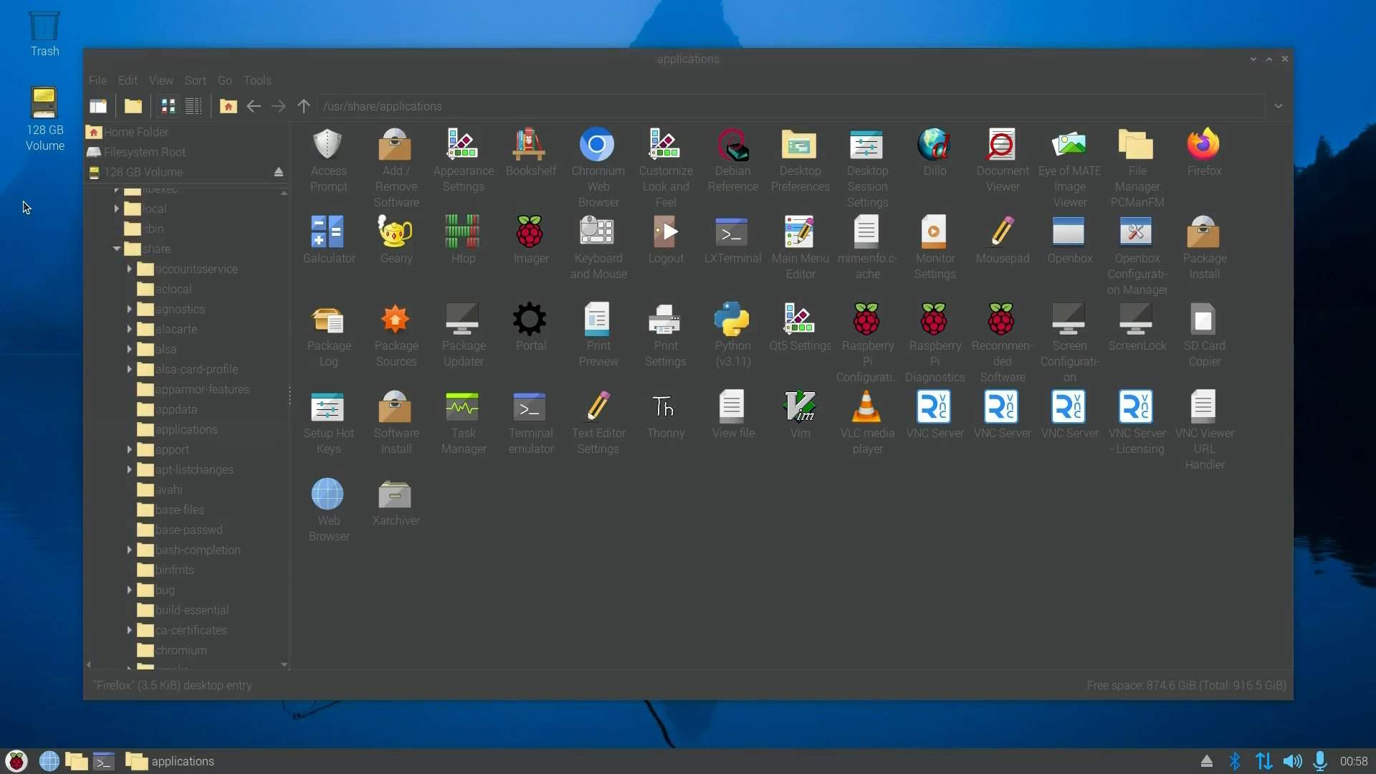
pyautogui.click(60, 256)
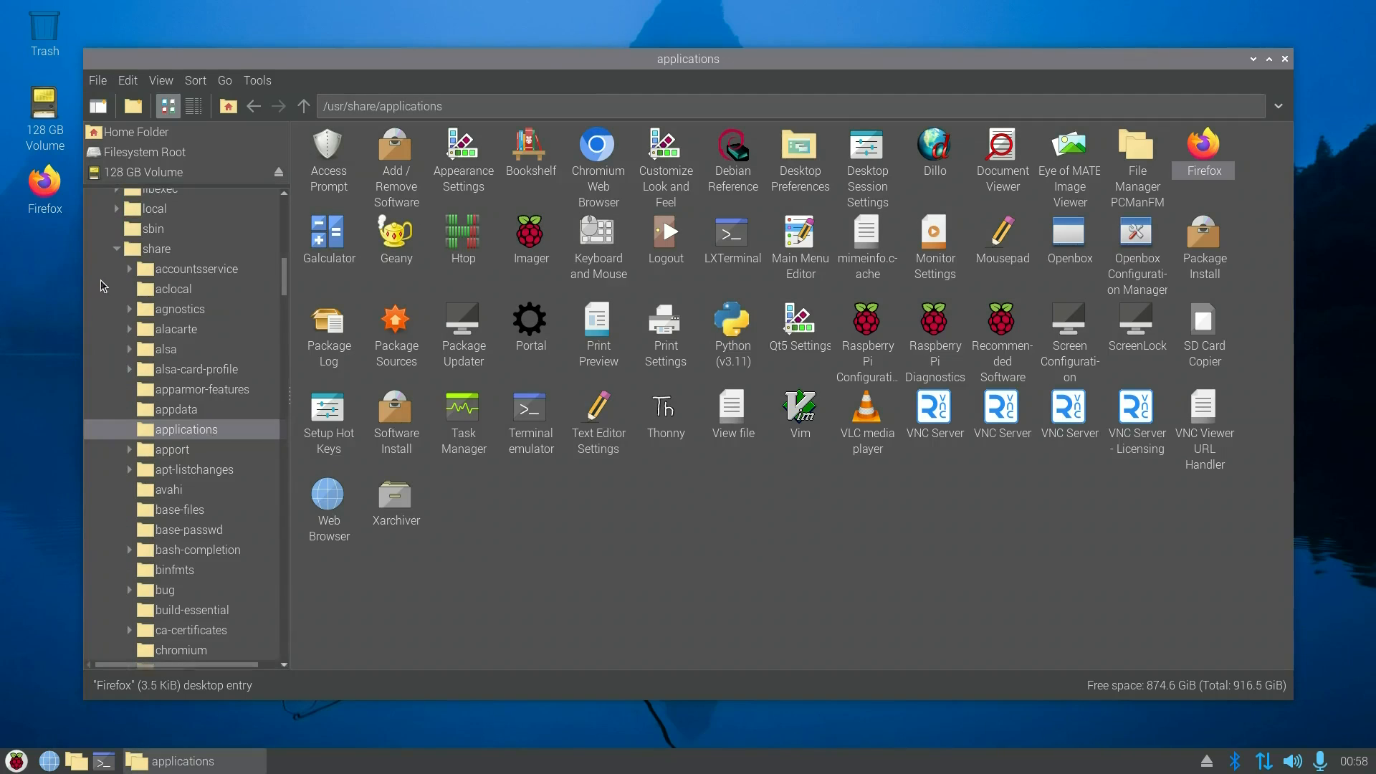
# Step: Launch the Firefox desktop shortcut and cancel the Execute File prompt it raises
pyautogui.doubleClick(45, 185)
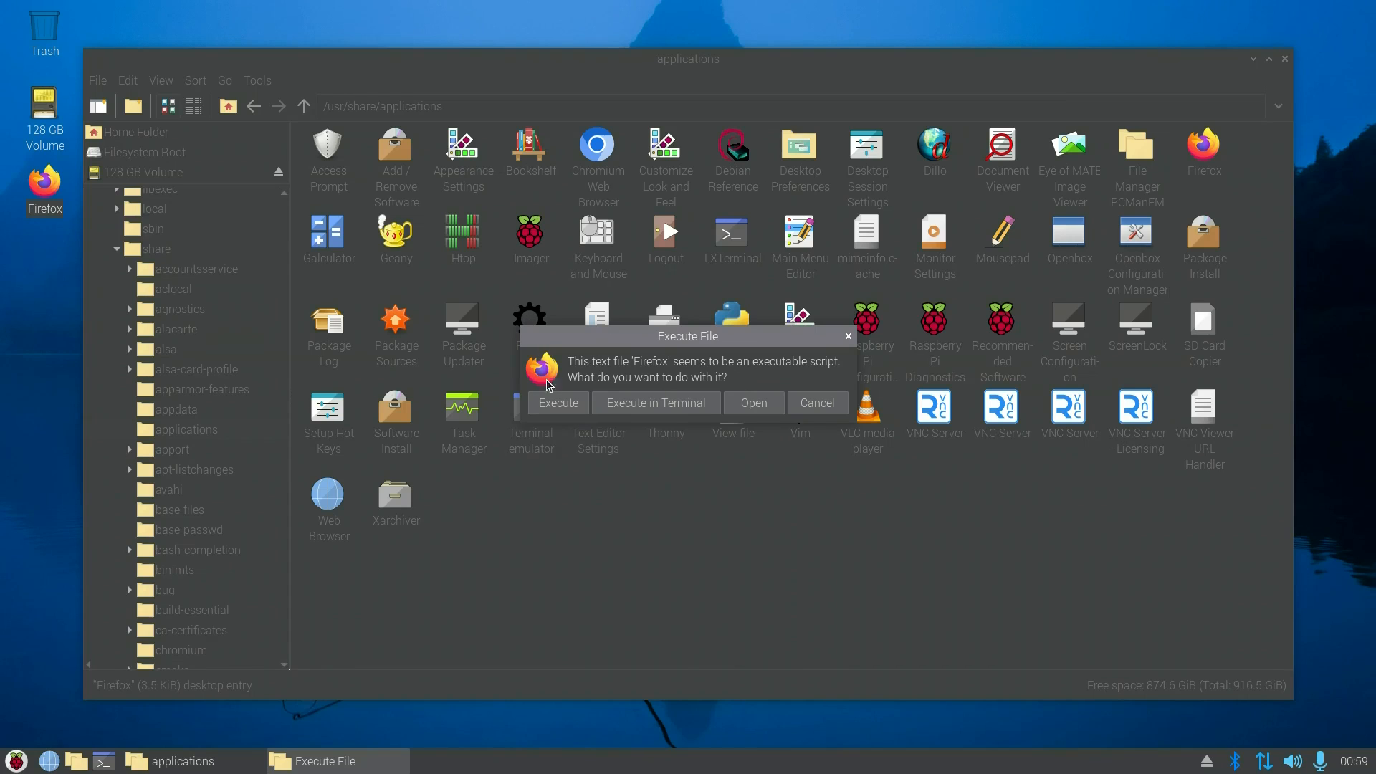
pyautogui.click(816, 406)
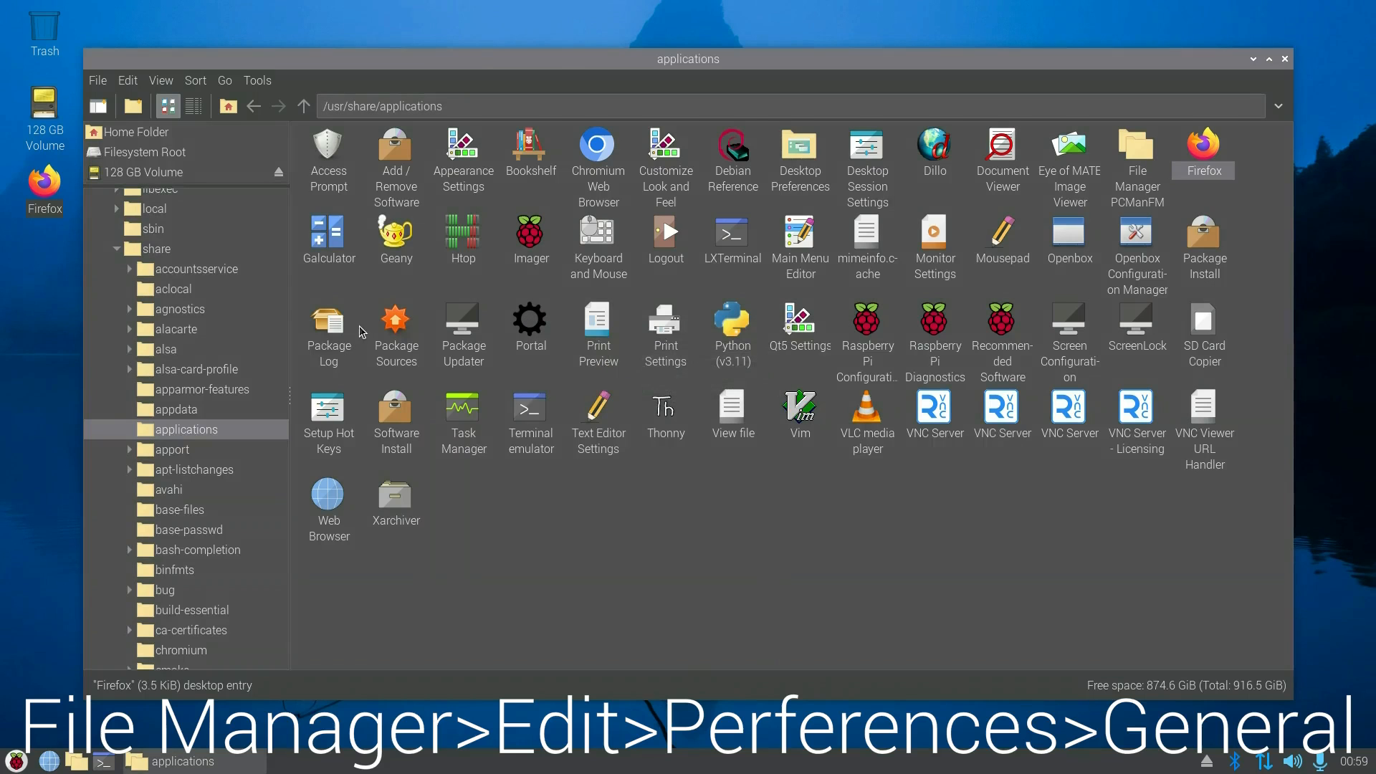
# Step: In file manager Preferences > General, enable 'Don't ask options on launch executable file'
pyautogui.click(129, 81)
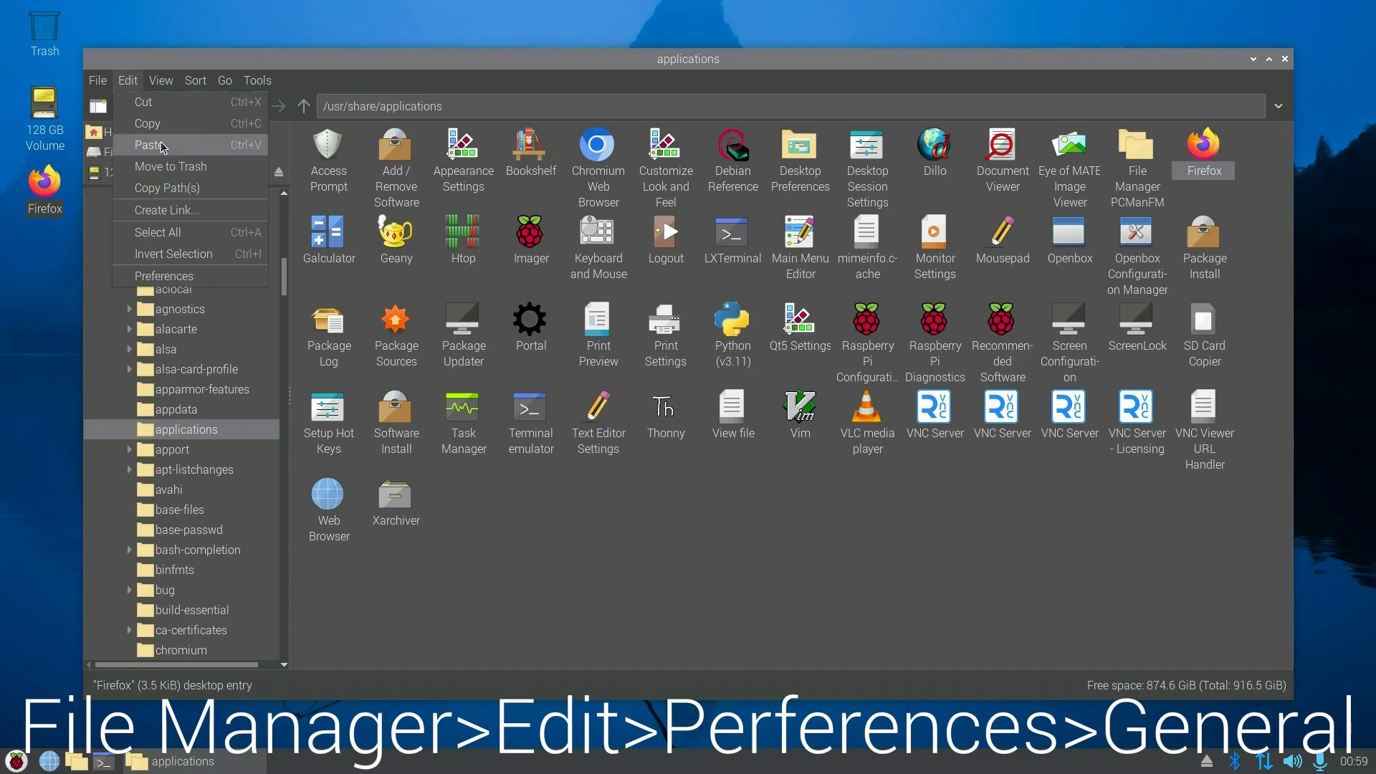
pyautogui.click(163, 275)
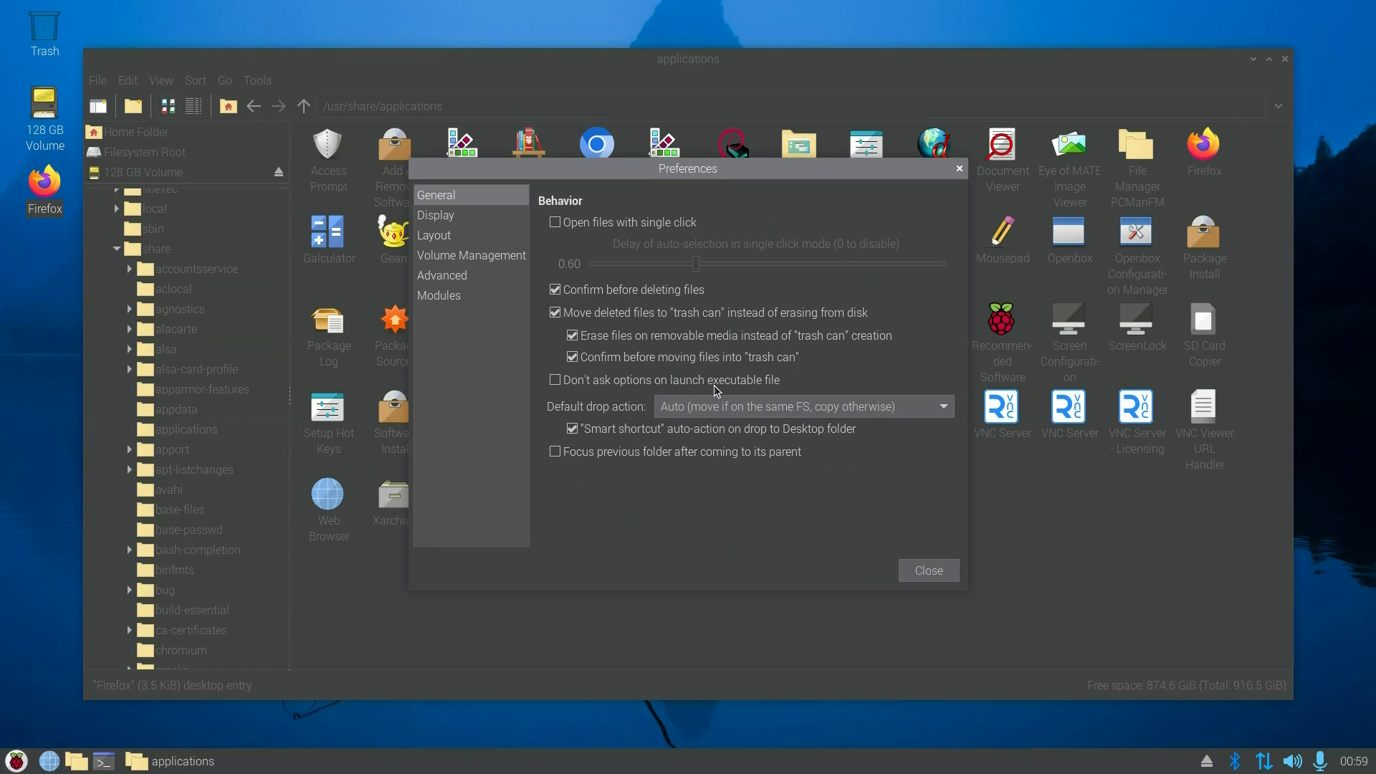
pyautogui.click(556, 379)
pyautogui.click(928, 570)
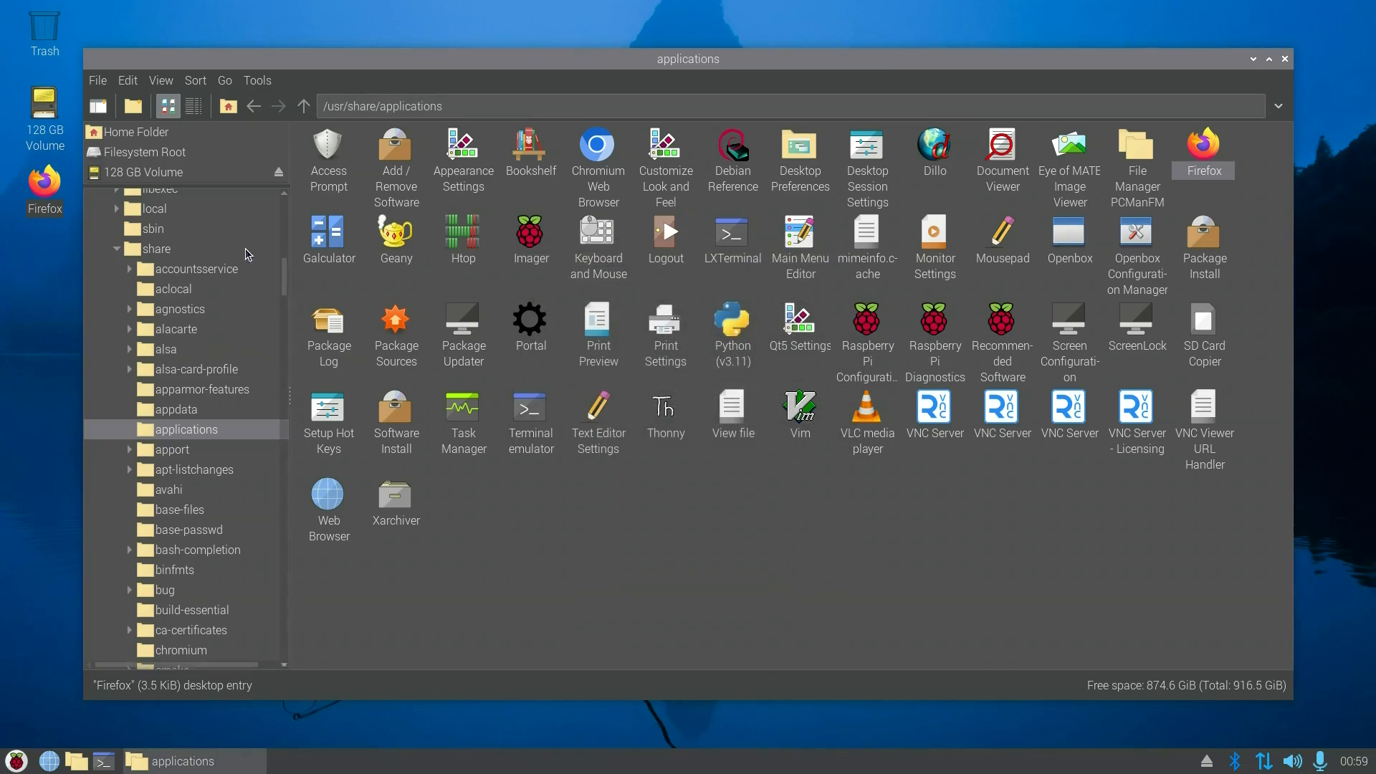
pyautogui.click(45, 185)
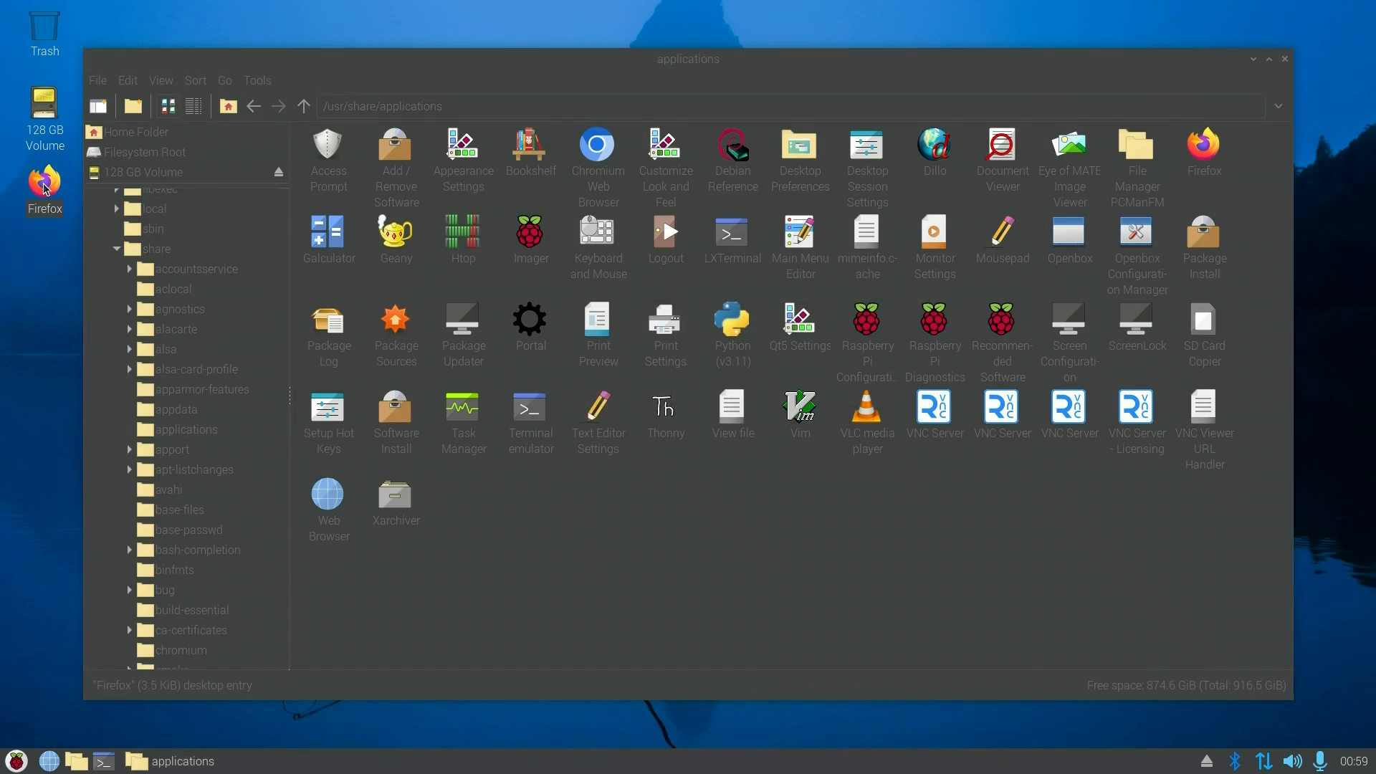
# Step: Launch Firefox from the desktop shortcut, maximise it to confirm it opens directly, then close it
pyautogui.doubleClick(44, 185)
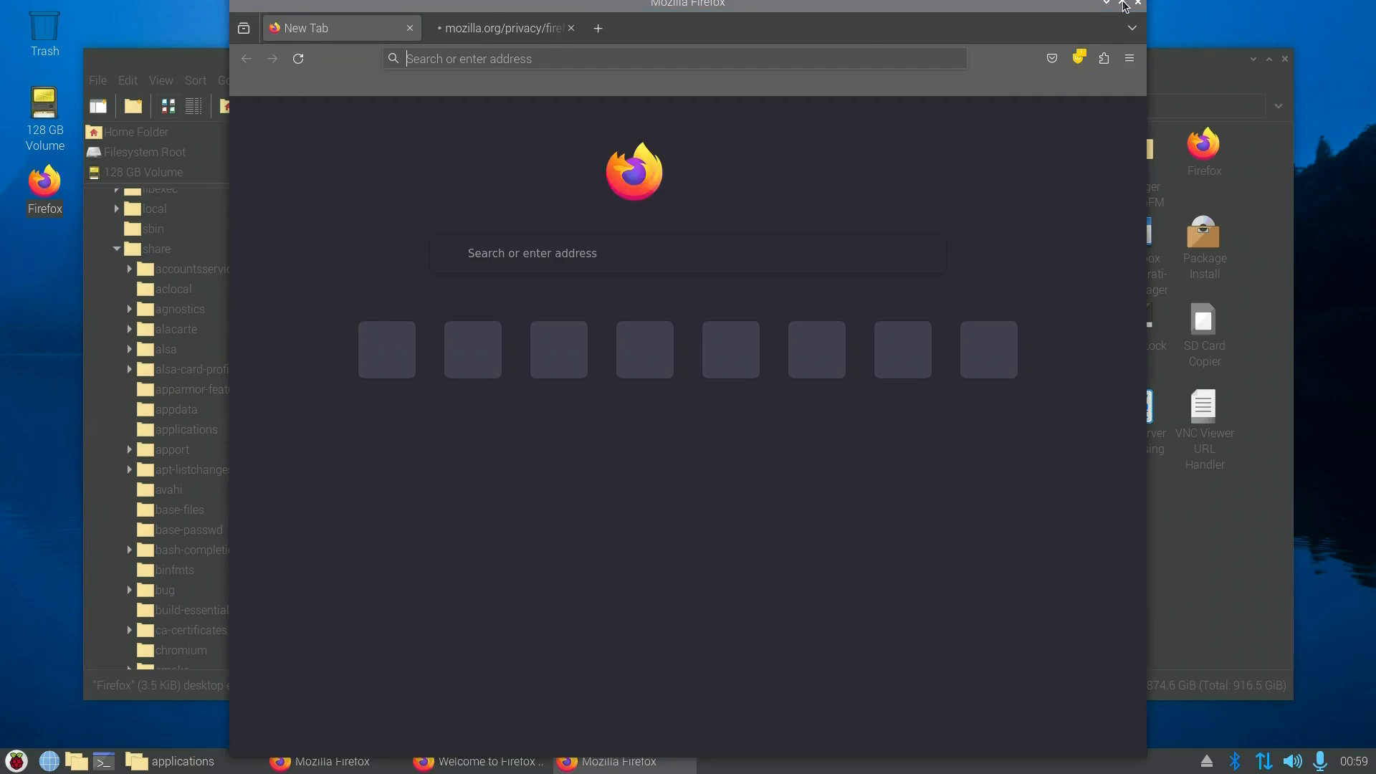
pyautogui.click(1122, 5)
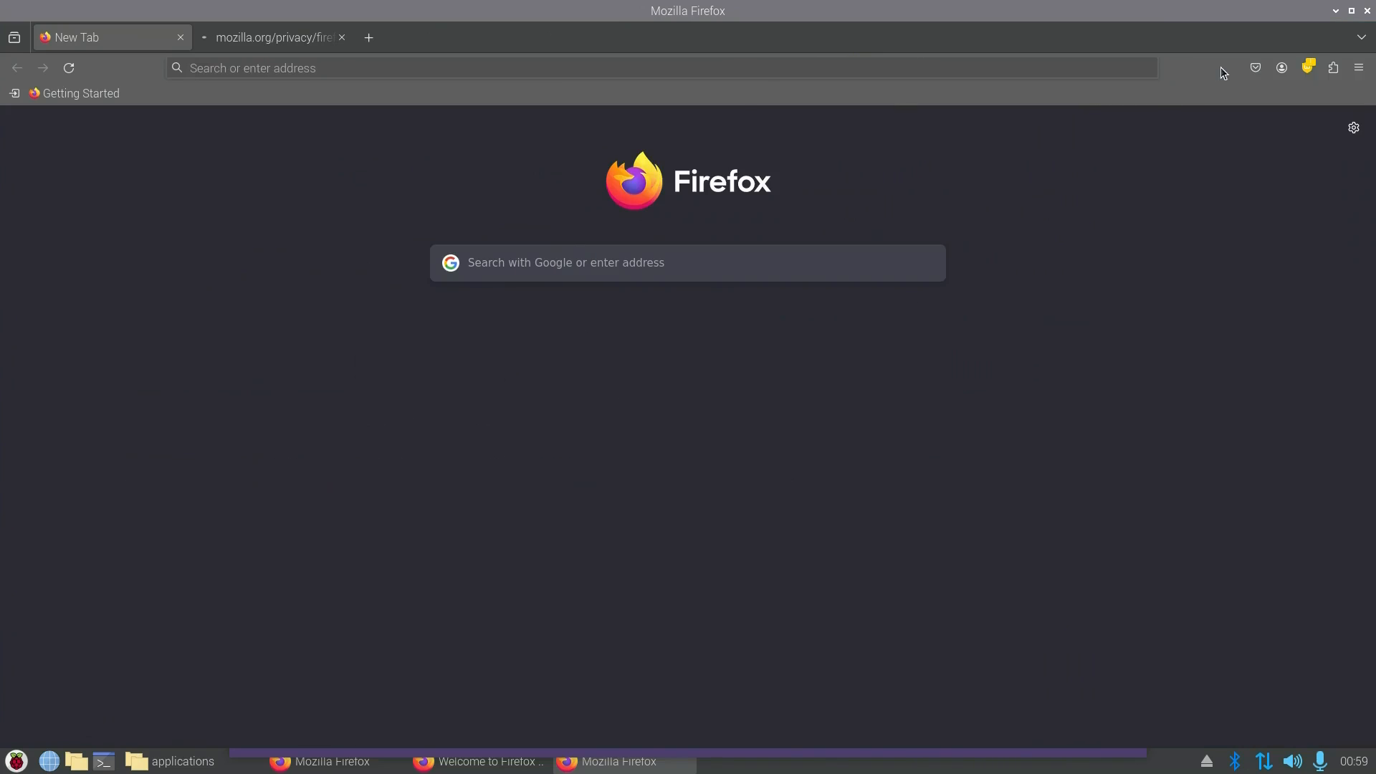
pyautogui.click(1367, 10)
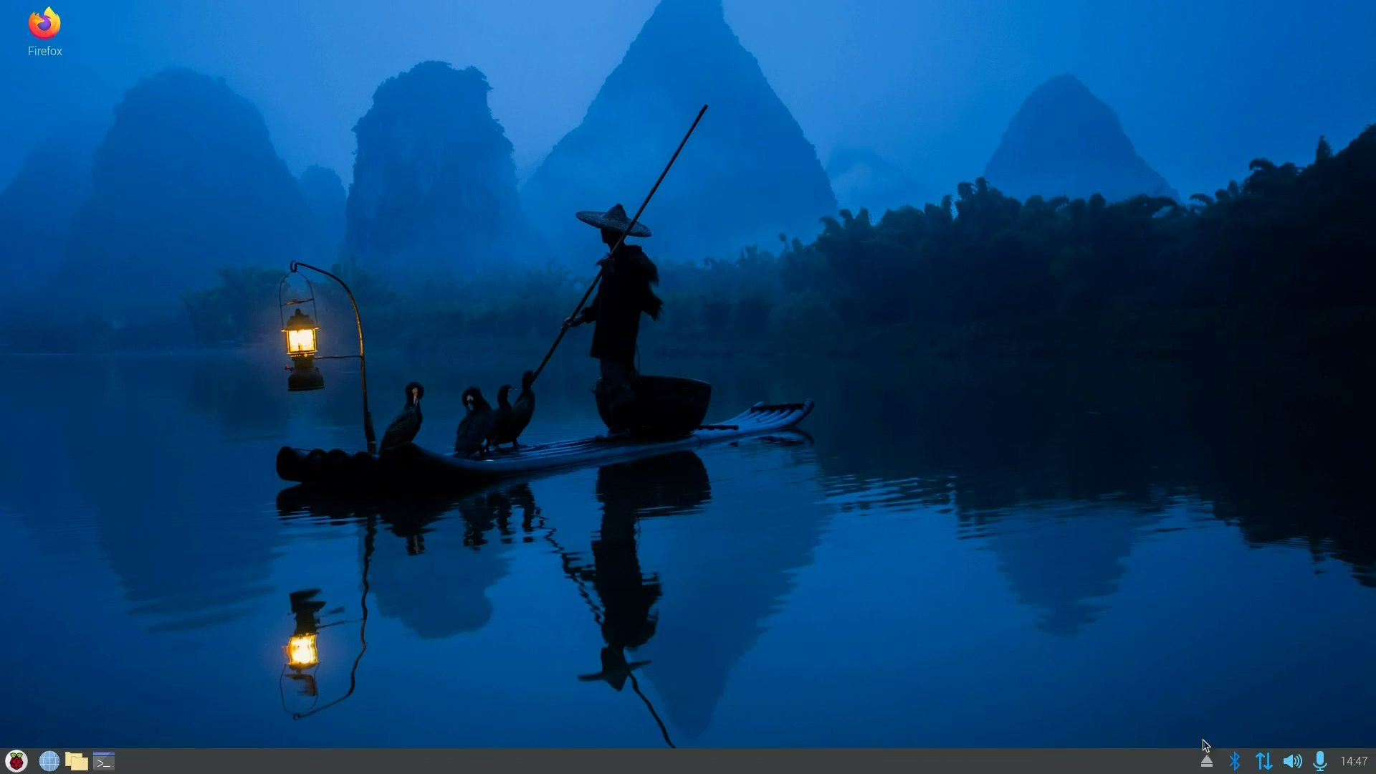
# Step: Pair the M720 Triathlon mouse via the Bluetooth tray's Add Device and confirm the connection
pyautogui.click(1235, 763)
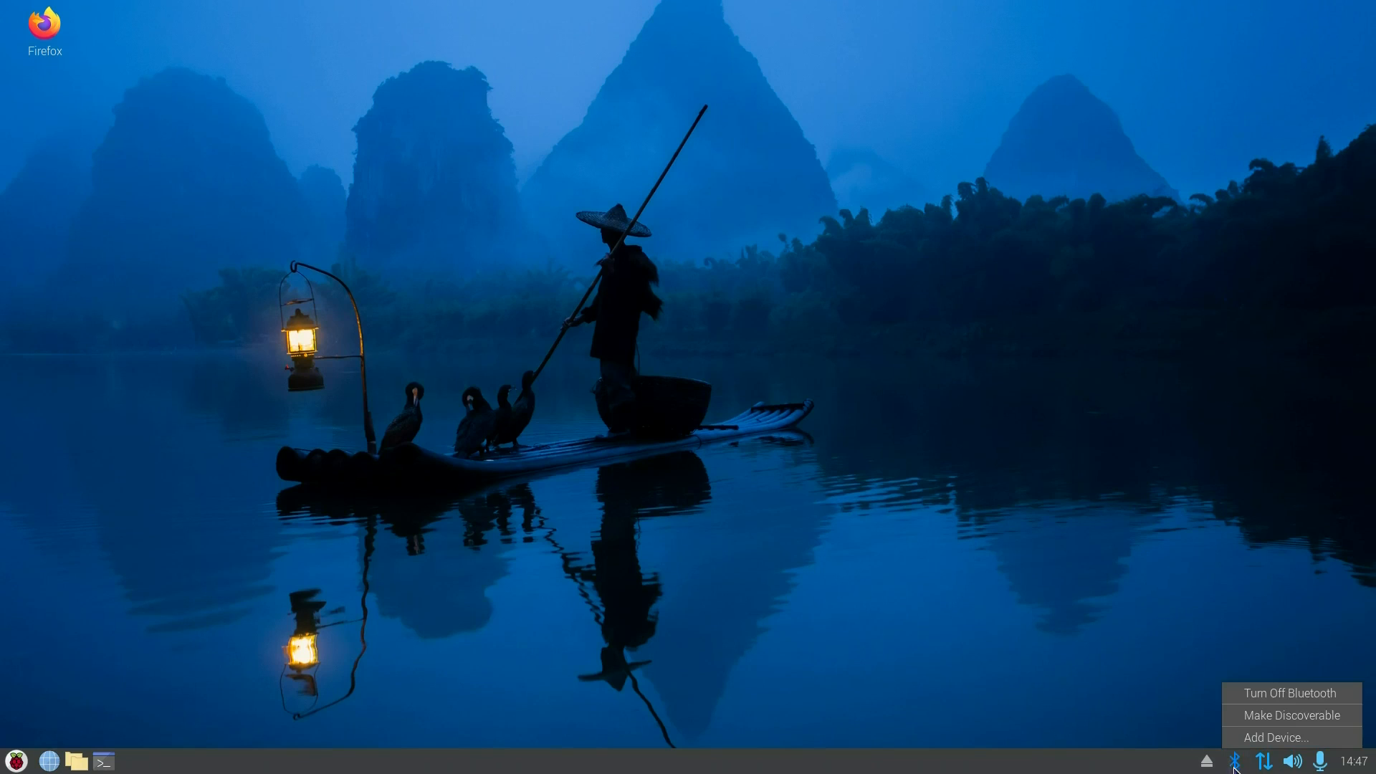
pyautogui.click(1272, 737)
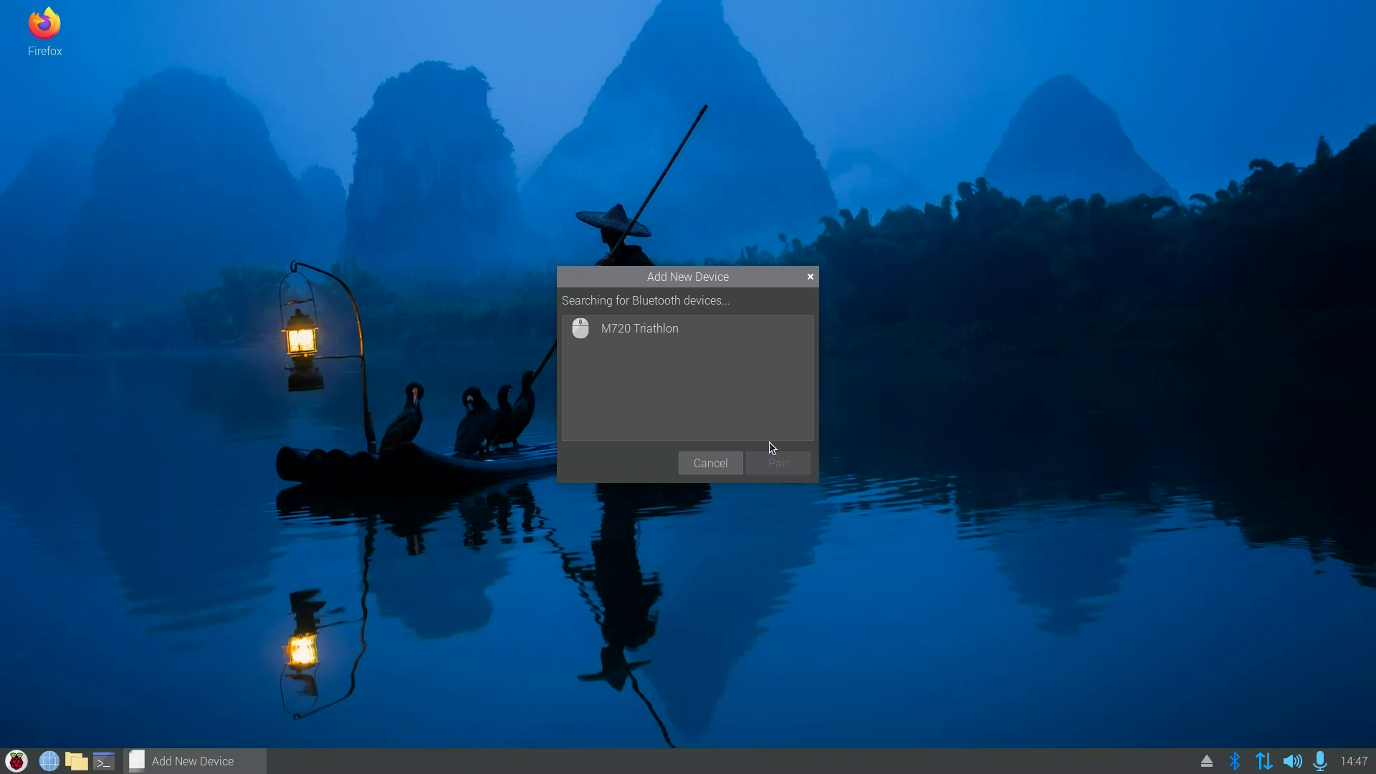
pyautogui.click(661, 326)
pyautogui.click(782, 465)
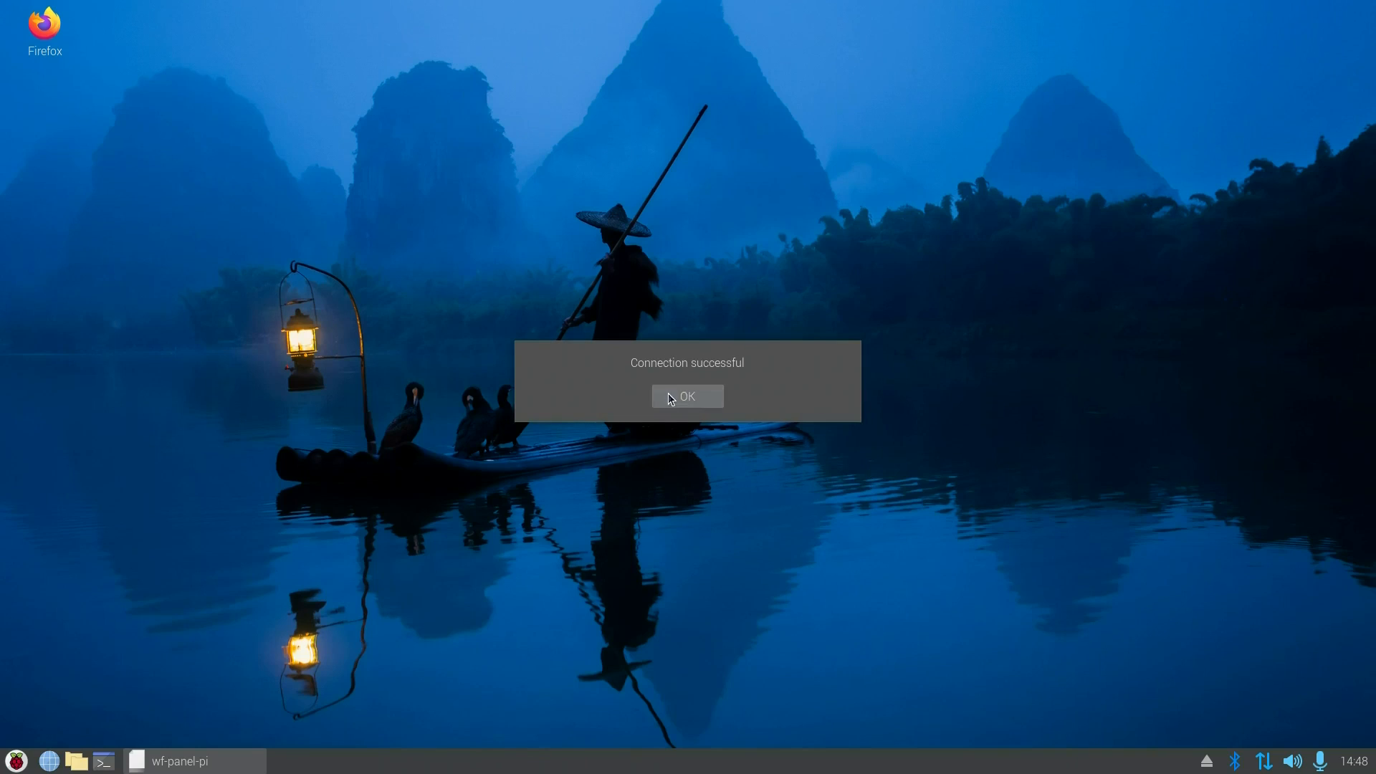
pyautogui.click(687, 396)
# Step: Pair the Keyboard K780 the same way, confirm it, and review the paired devices list
pyautogui.click(1234, 761)
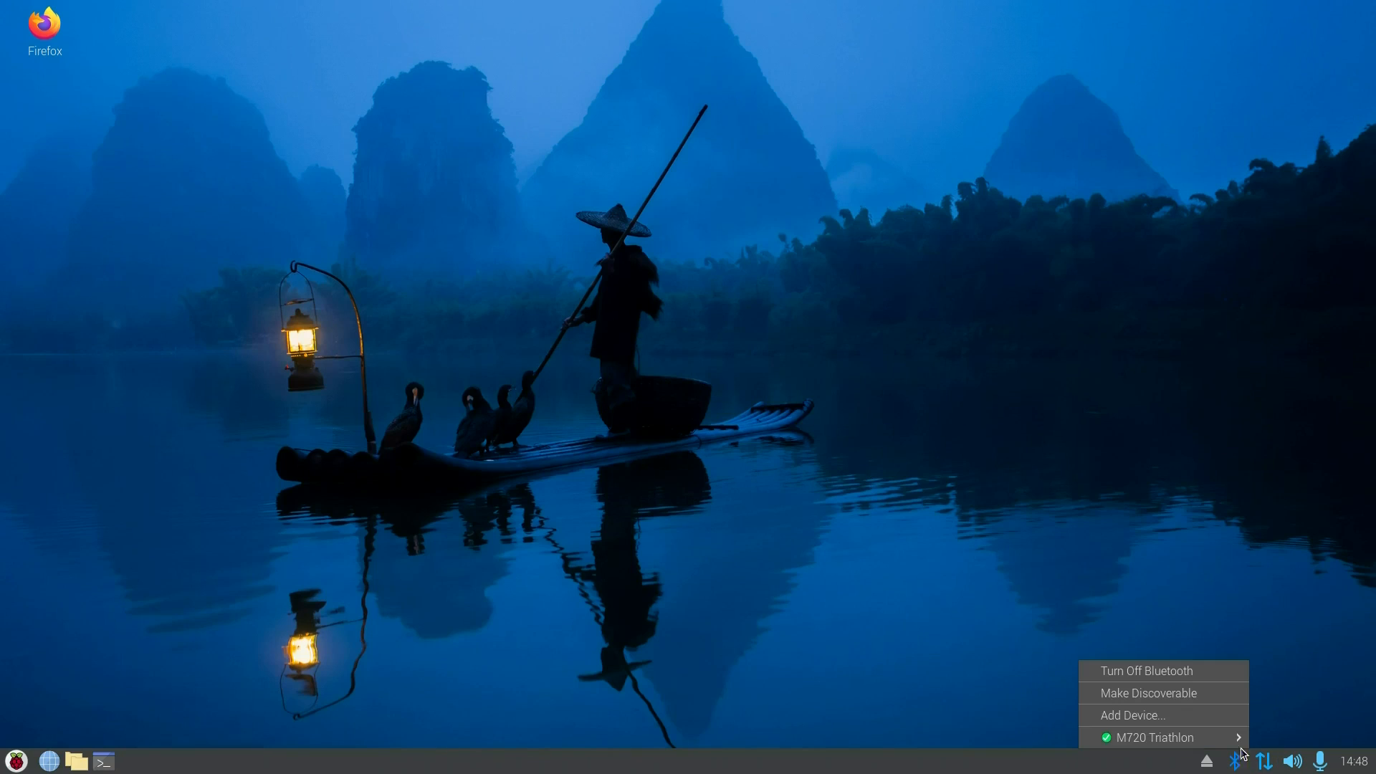
pyautogui.click(1210, 723)
pyautogui.click(653, 330)
pyautogui.click(774, 465)
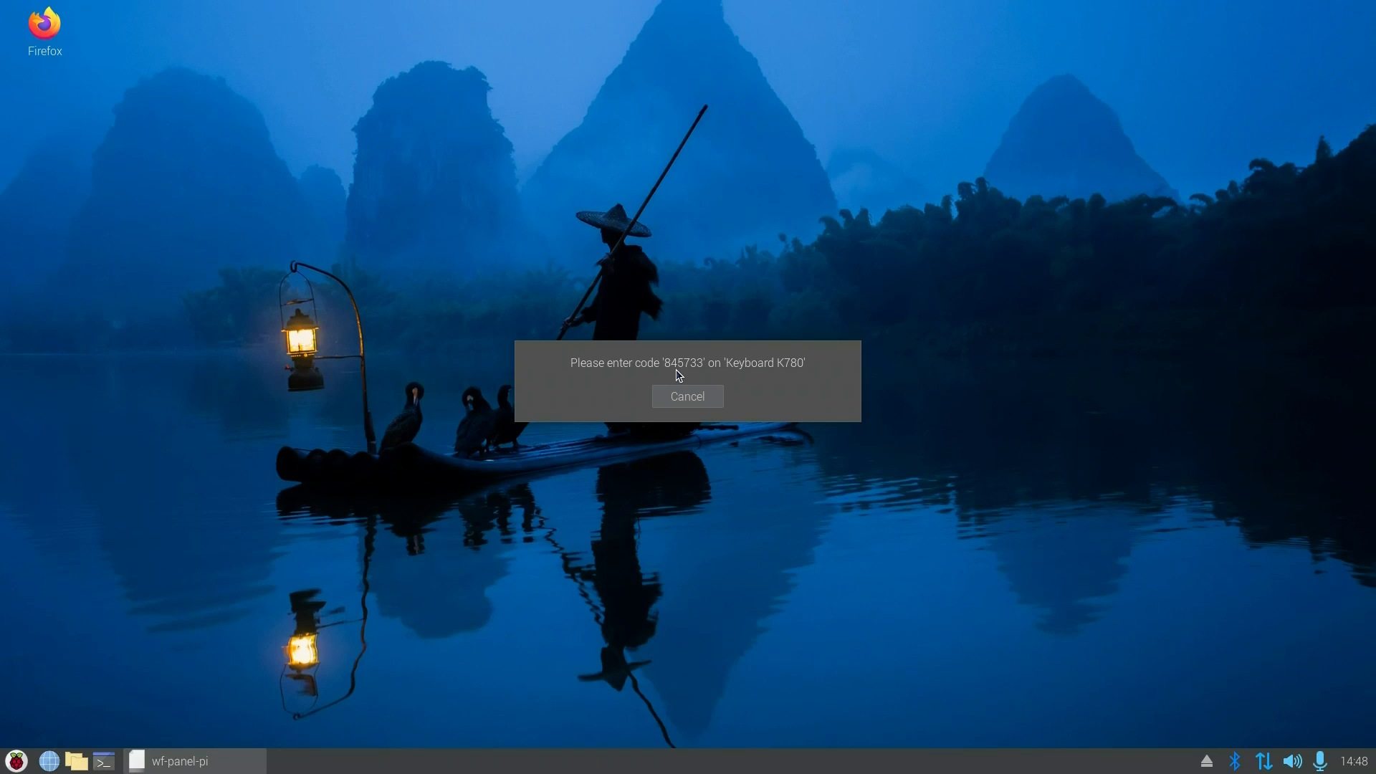
pyautogui.click(697, 392)
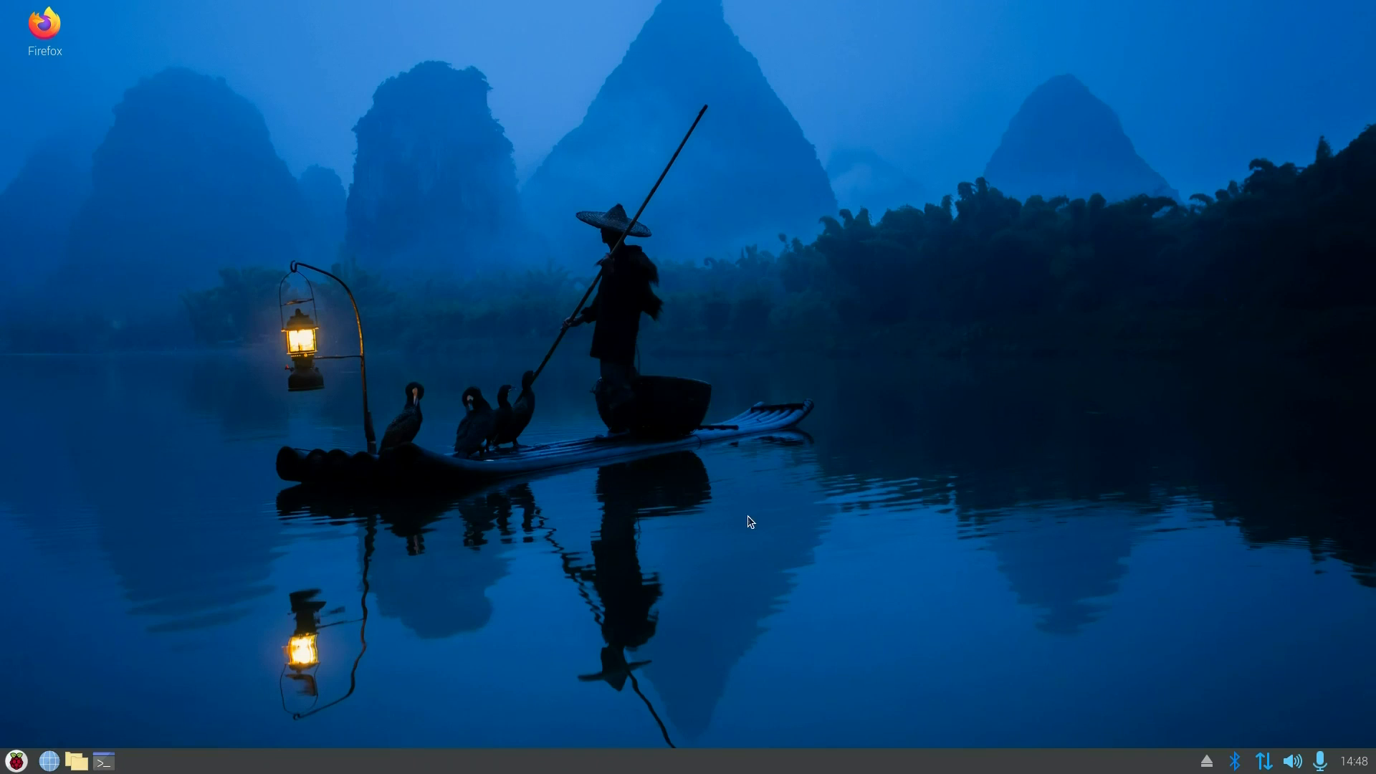
pyautogui.click(1236, 761)
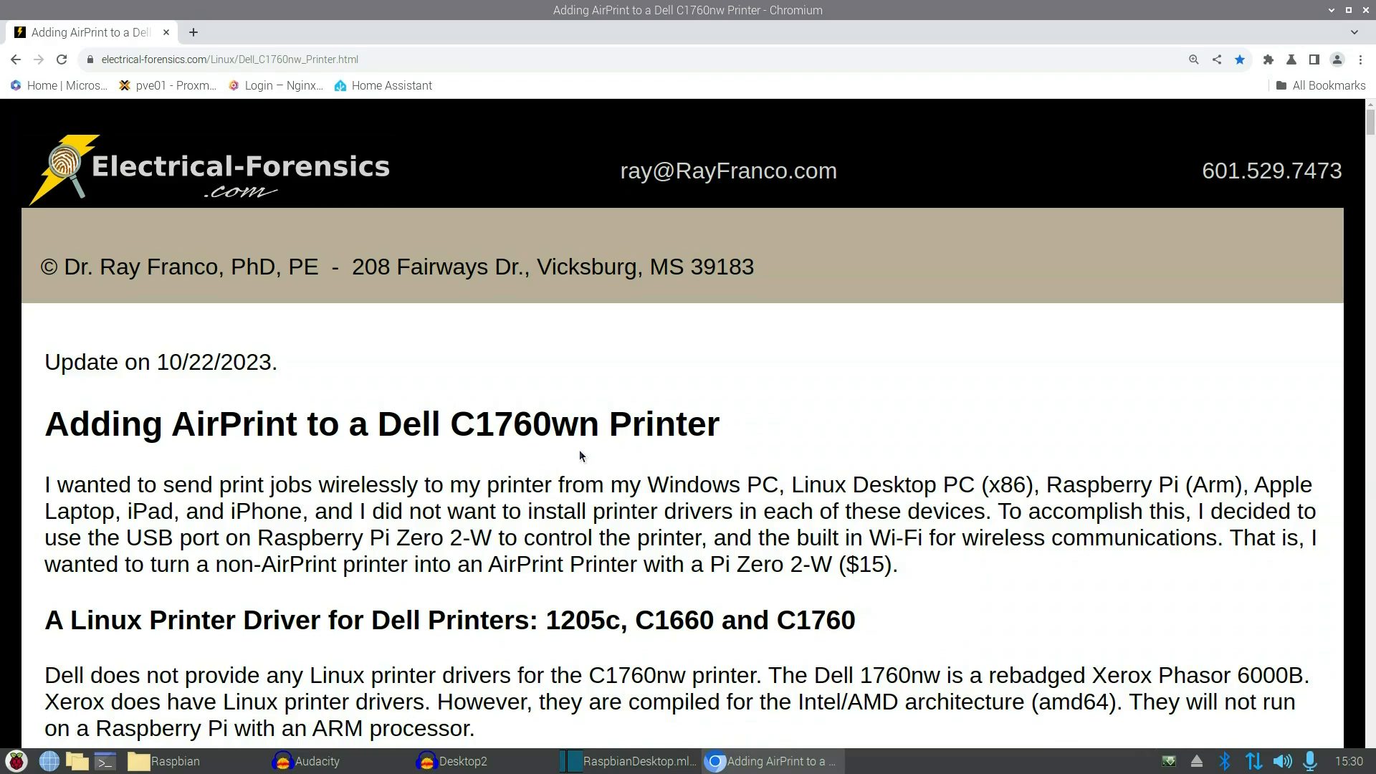
pyautogui.moveTo(1369, 121); pyautogui.dragTo(1370, 148)
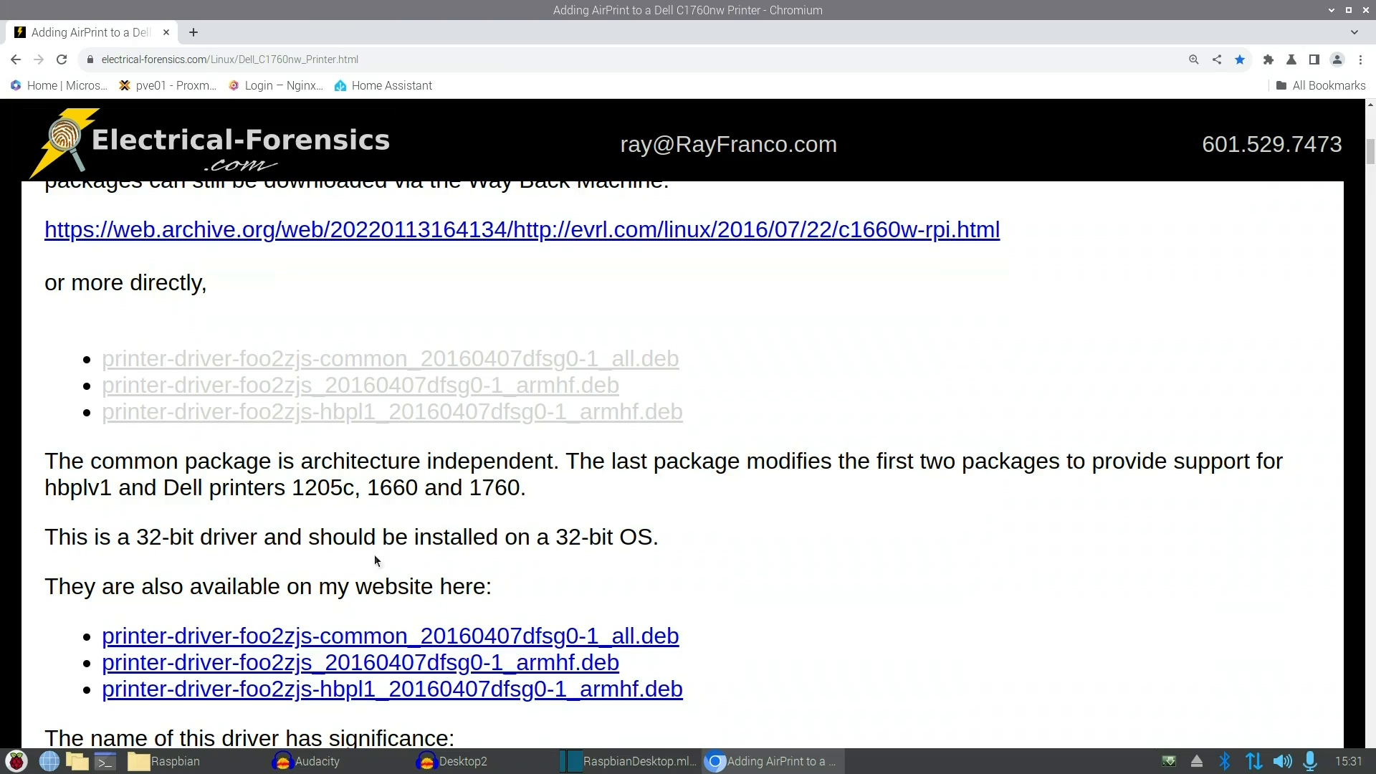
pyautogui.moveTo(1369, 150); pyautogui.dragTo(1369, 185)
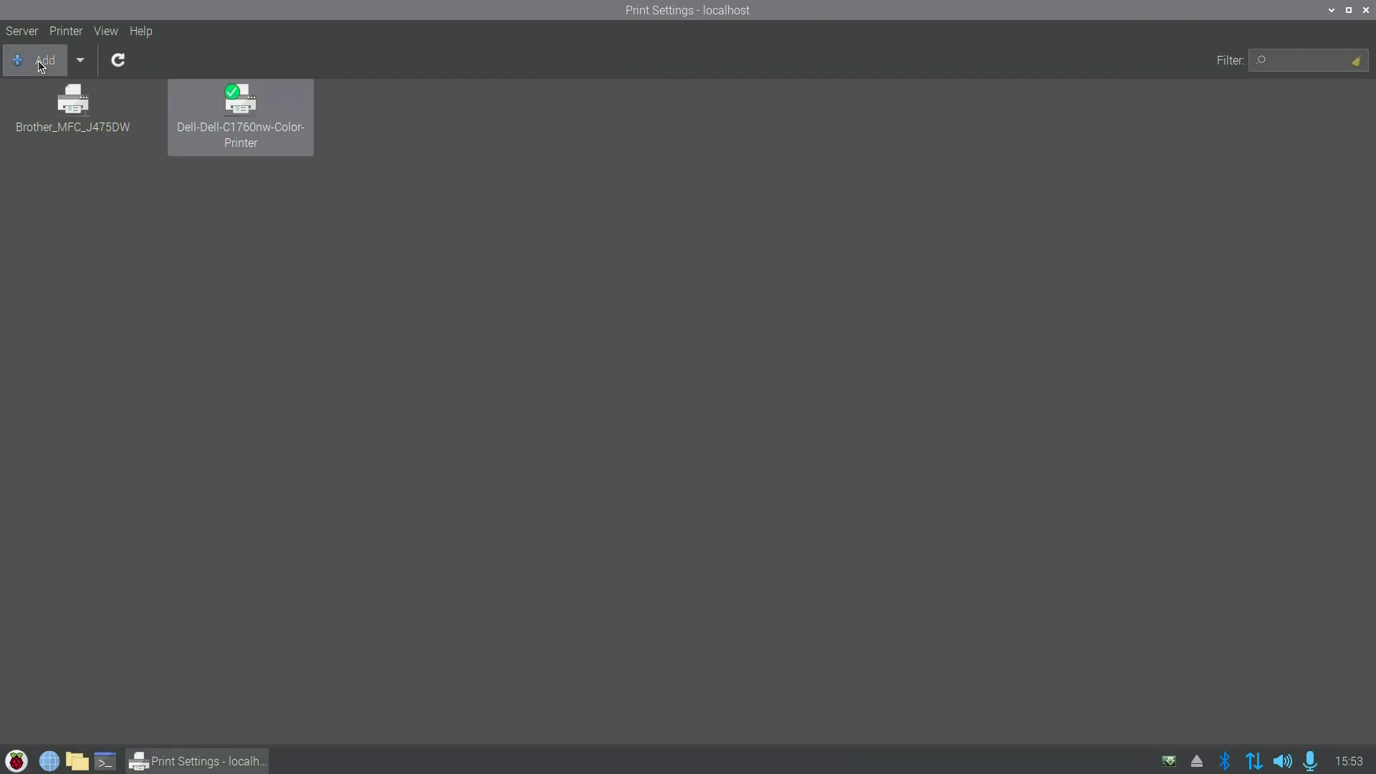
# Step: Start a new printer and choose the Dell C1760nw Color network printer
pyautogui.click(37, 63)
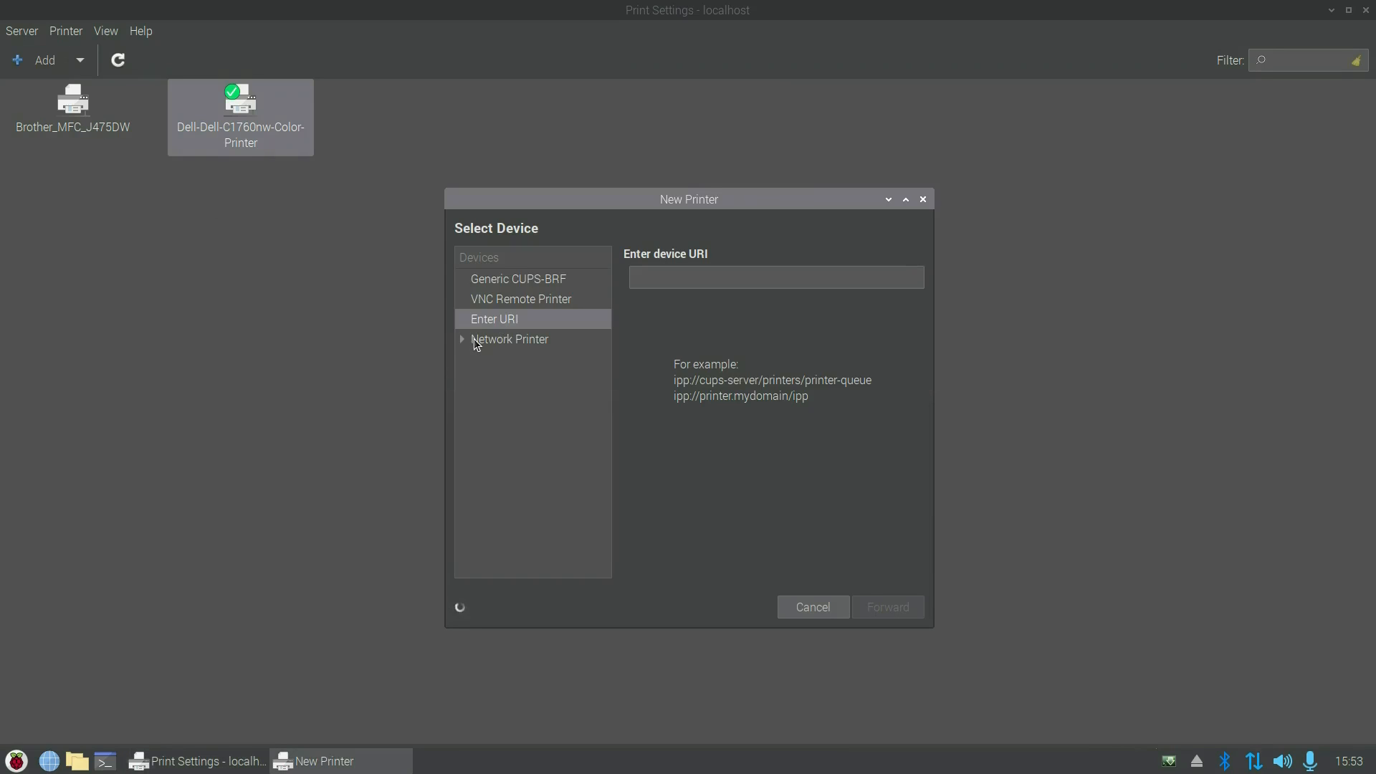
pyautogui.click(463, 340)
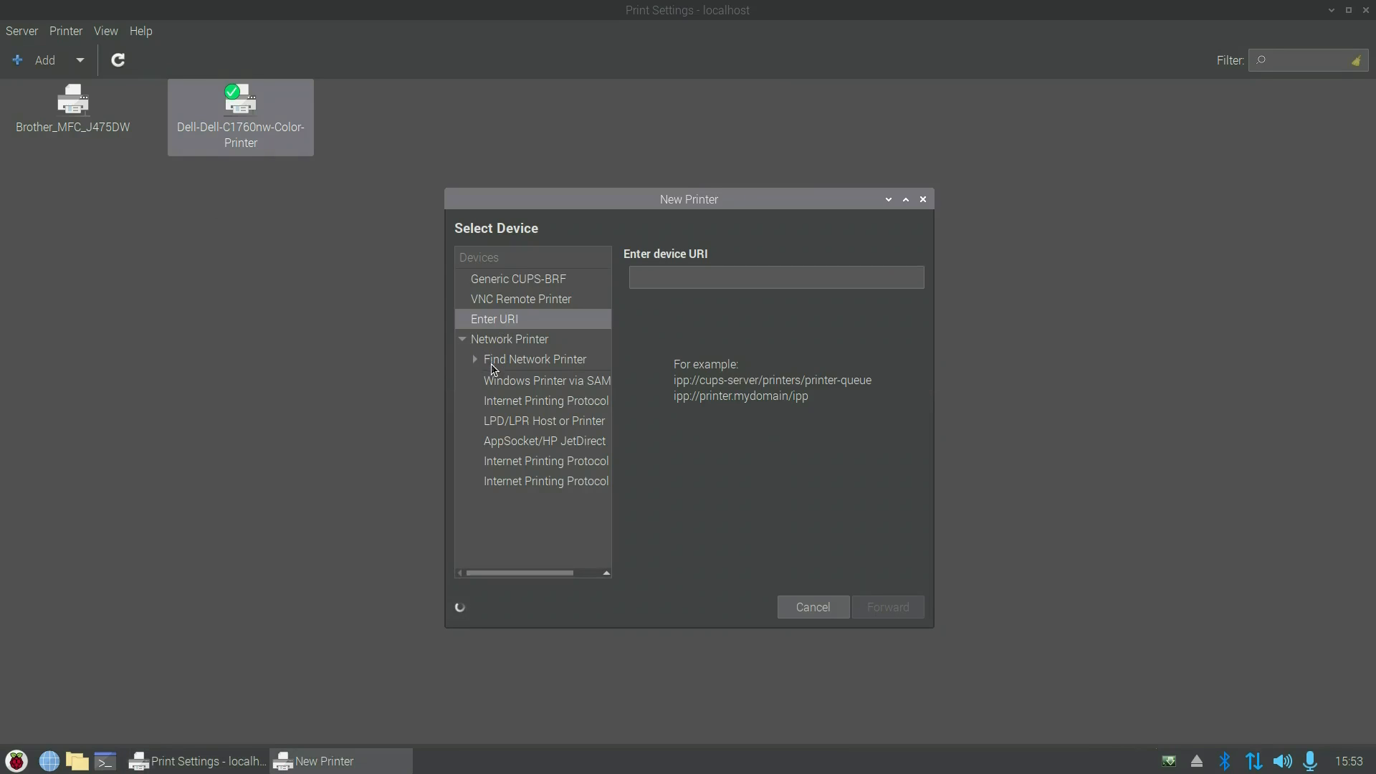
pyautogui.click(514, 382)
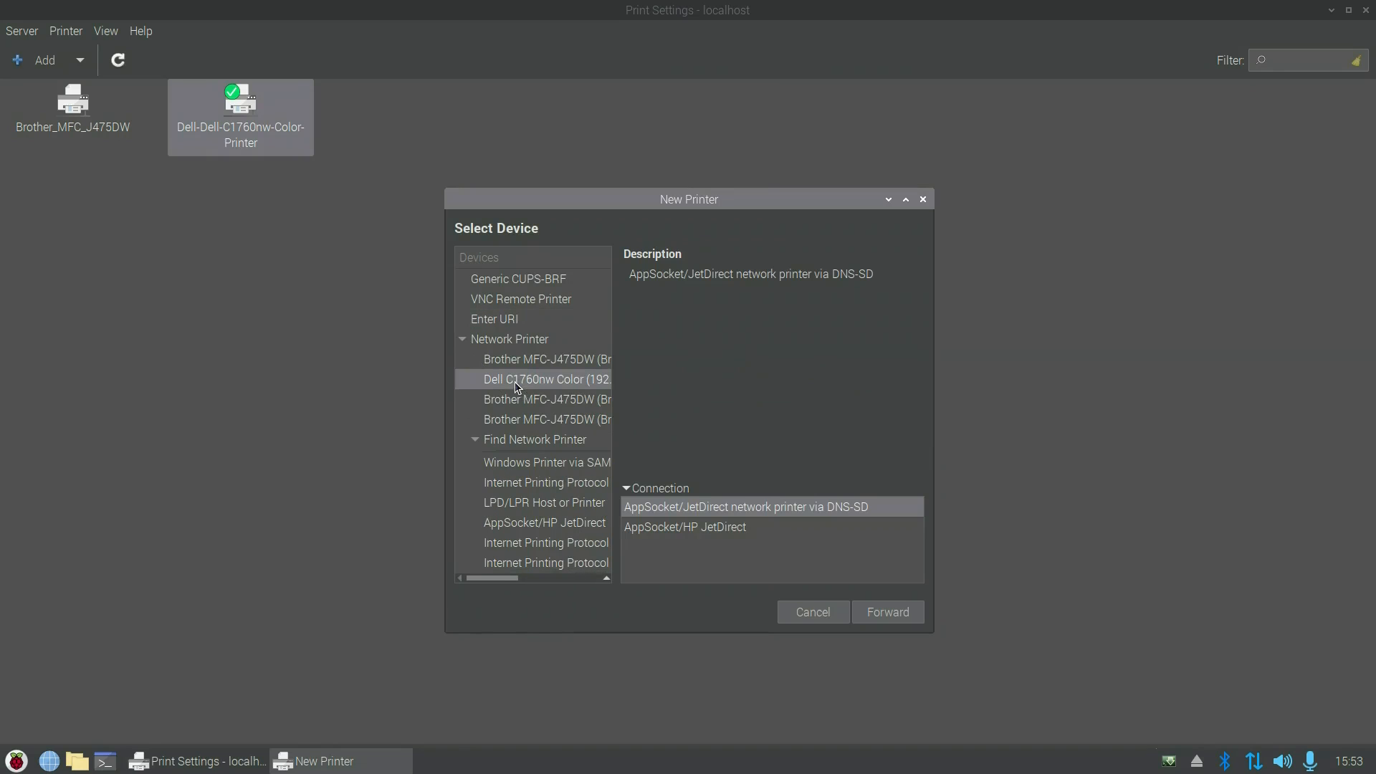
pyautogui.click(902, 612)
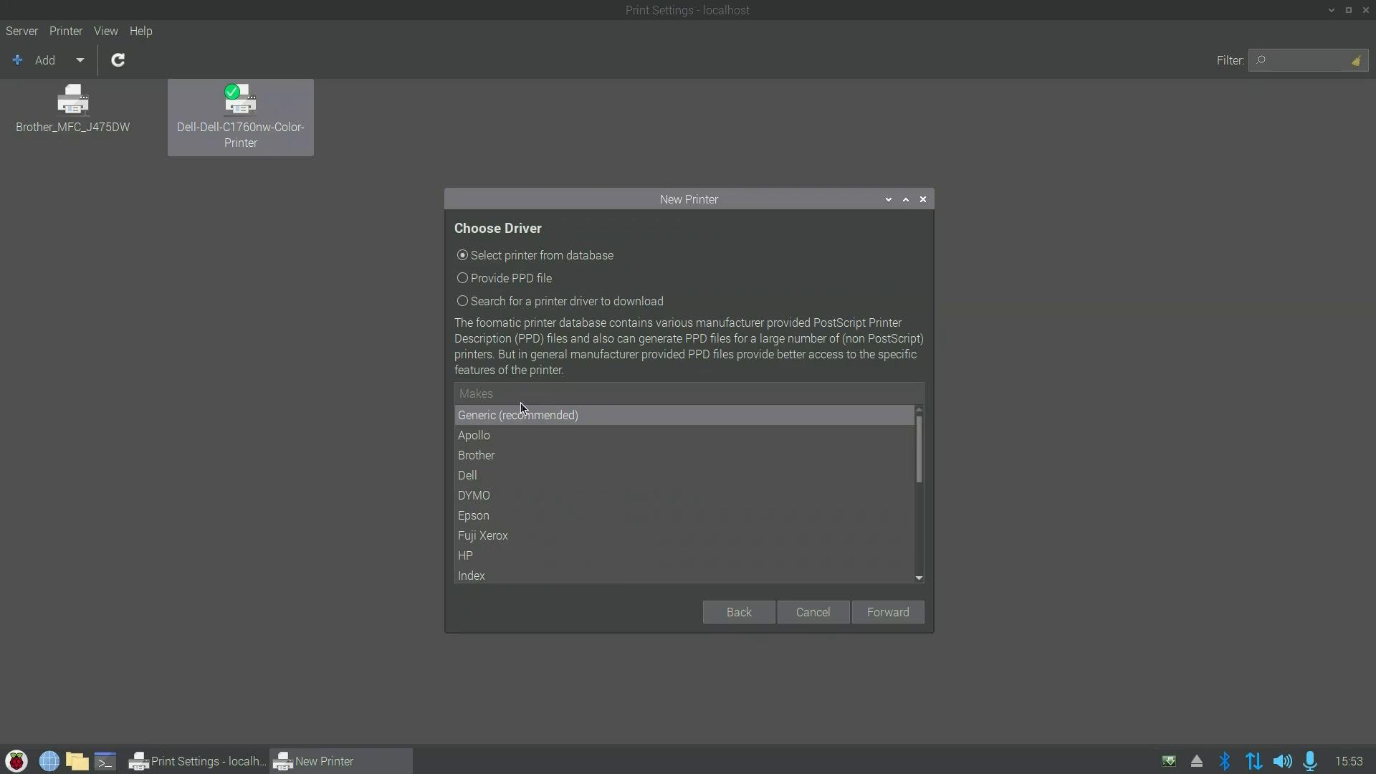
# Step: Select Dell make and the C1760 model driver, reach Describe Printer, then cancel the setup
pyautogui.click(487, 477)
pyautogui.click(888, 612)
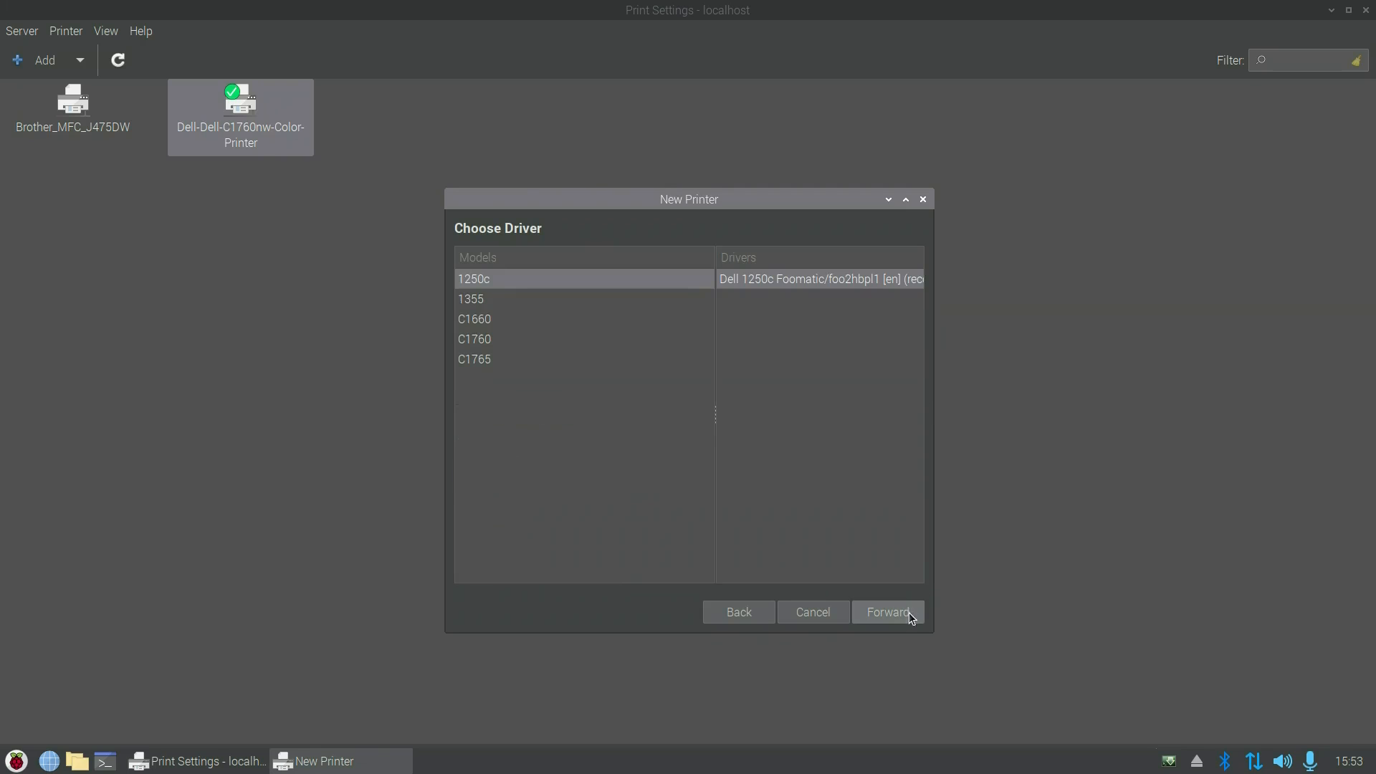
pyautogui.click(517, 340)
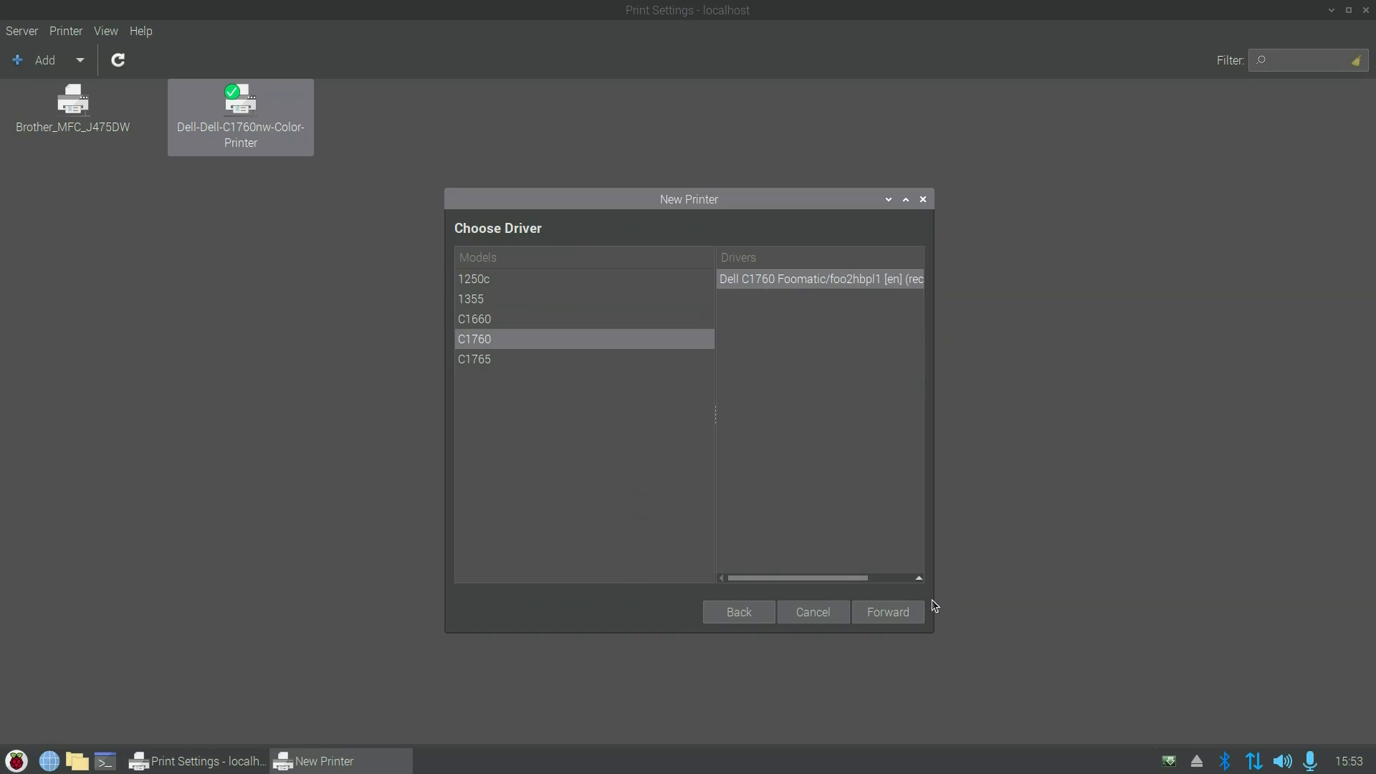
pyautogui.click(888, 611)
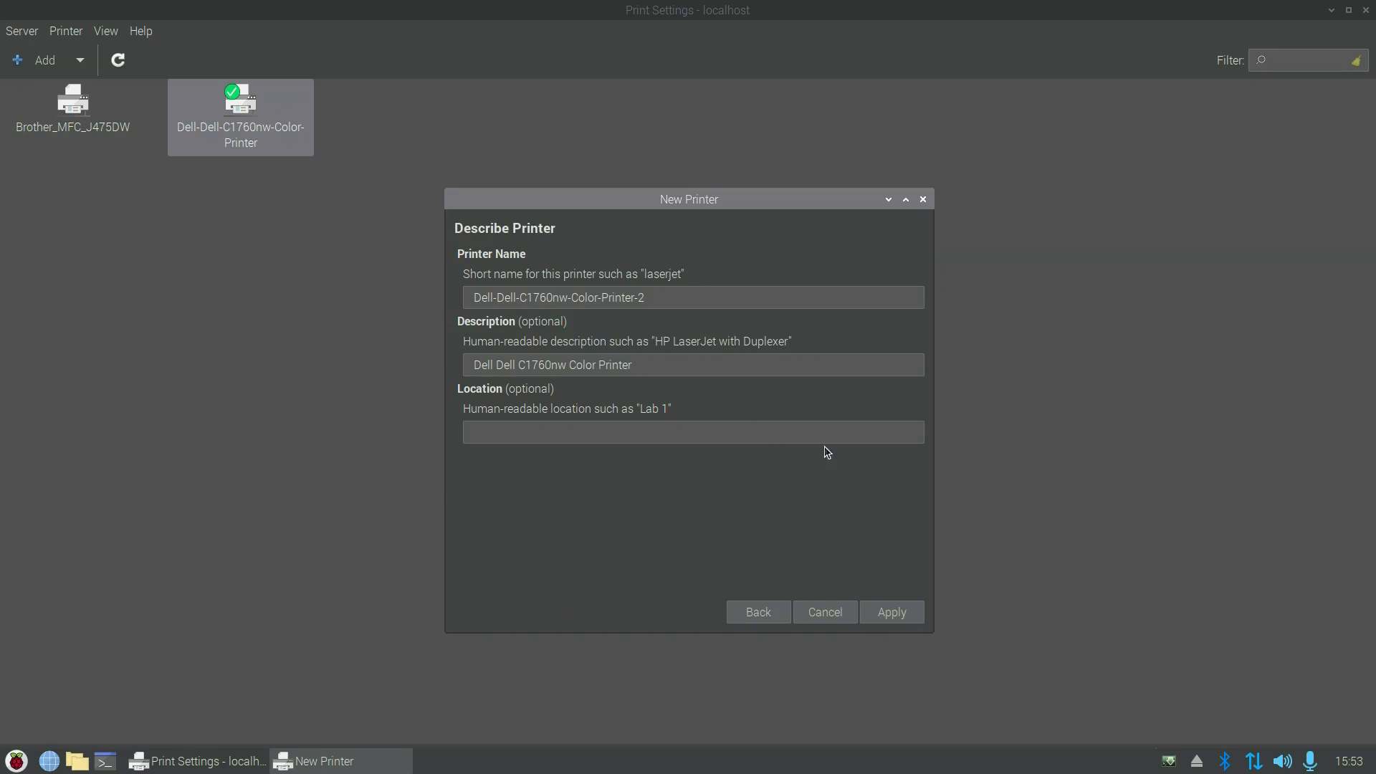
pyautogui.click(817, 613)
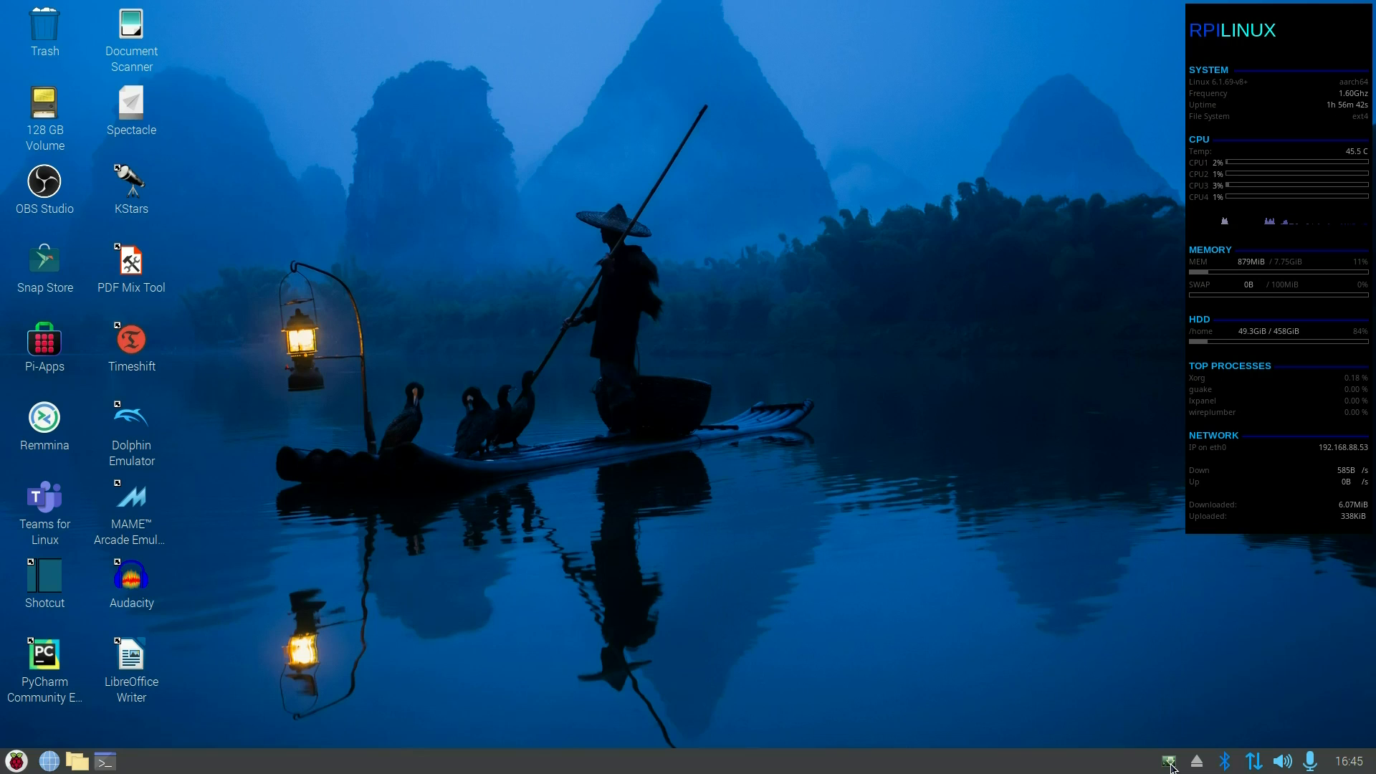
pyautogui.write('sudo nano ')
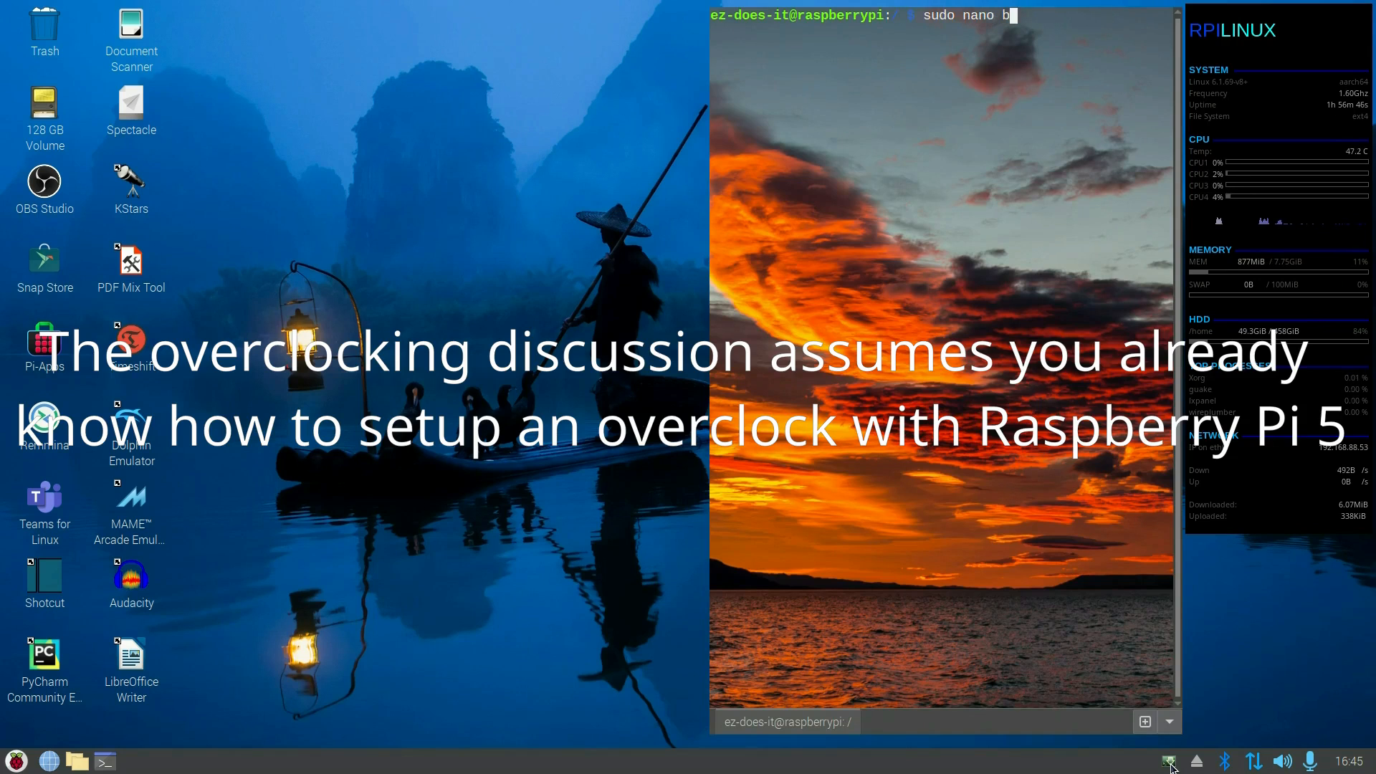
pyautogui.write('/boot/config.txt')
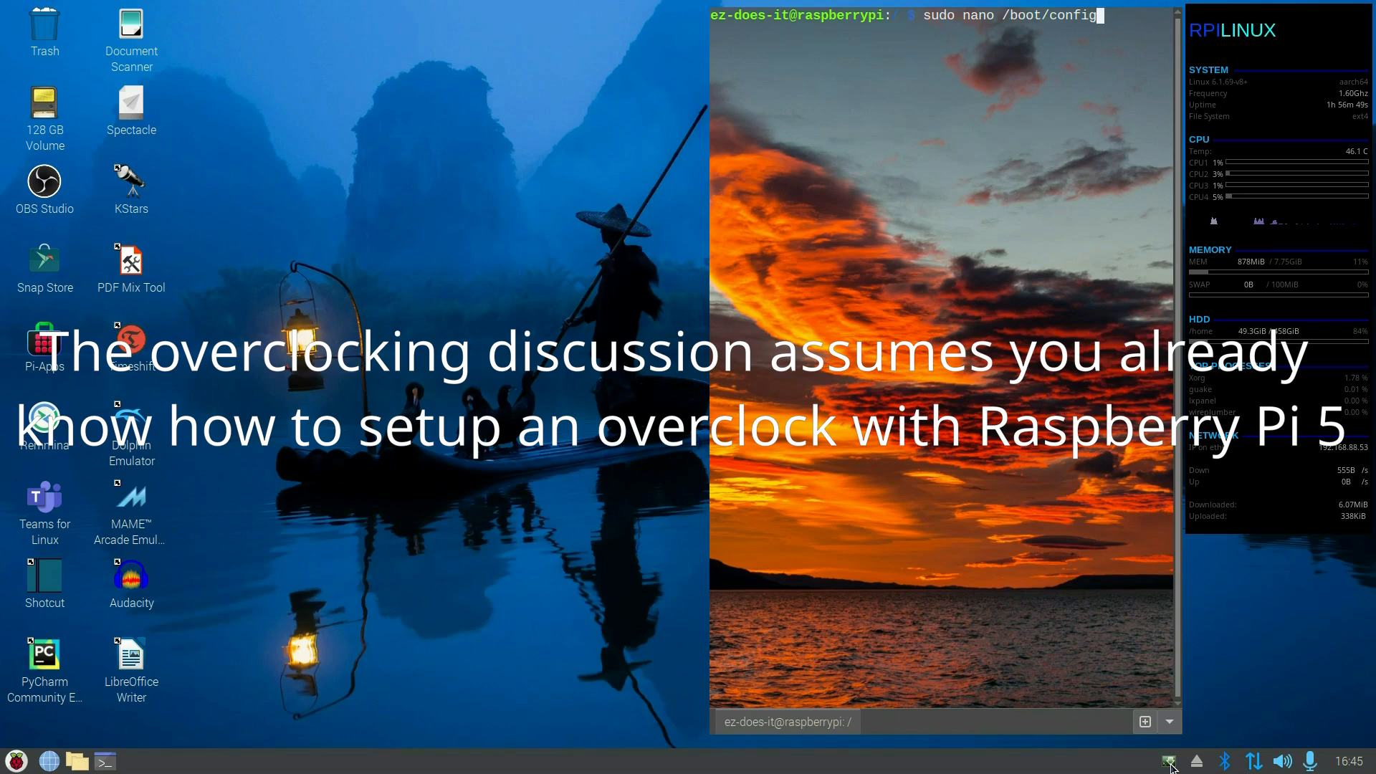
# Step: Run sudo nano /boot/config.txt and move the cursor to the commented arm_freq=2825 line
pyautogui.press('Return')
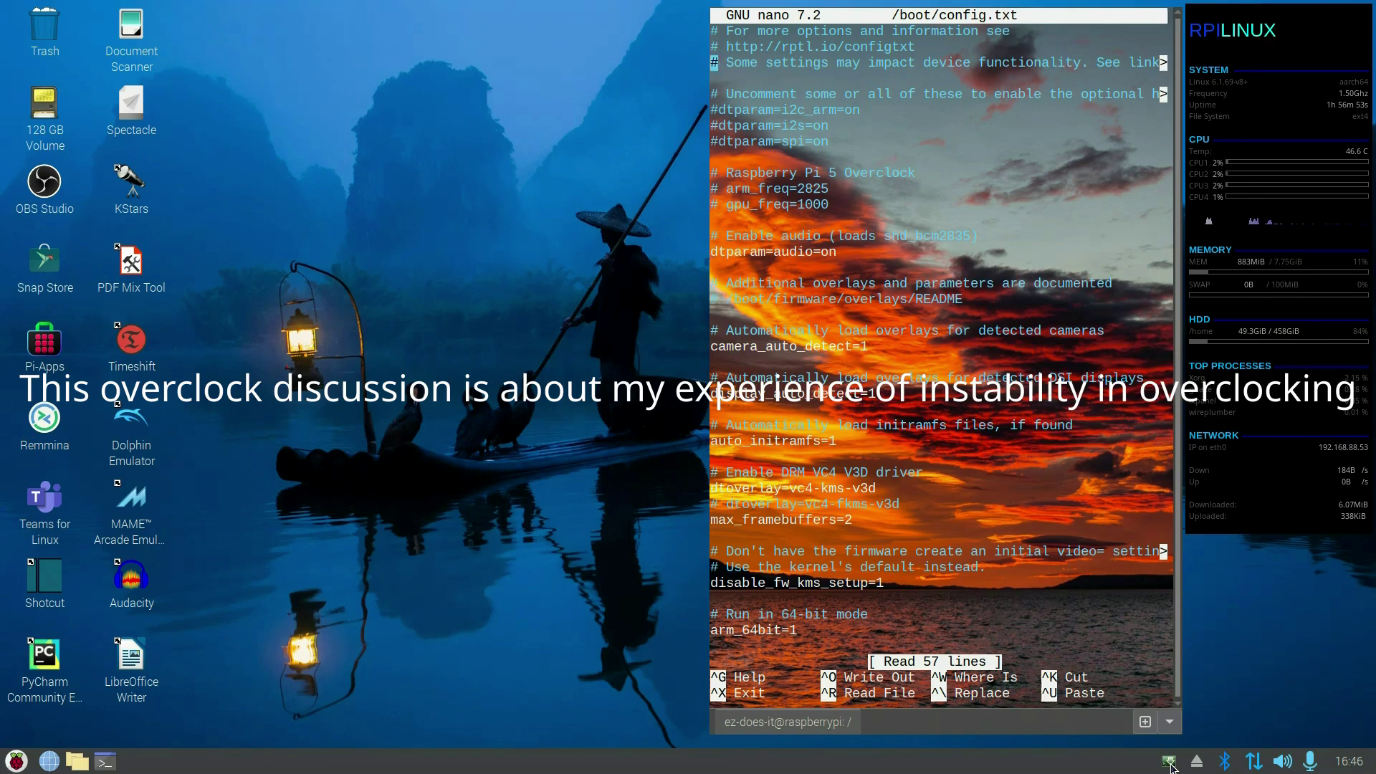
pyautogui.press('Down')
pyautogui.press('Down')
pyautogui.press('Down')
pyautogui.press('Down')
pyautogui.press('Down')
pyautogui.press('Down')
pyautogui.press('Down')
pyautogui.press('Down')
pyautogui.press('Down')
pyautogui.press('Right')
pyautogui.press('Right')
pyautogui.press('Right')
pyautogui.press('Right')
pyautogui.press('Right')
pyautogui.press('Right')
pyautogui.press('Right')
pyautogui.press('Right')
pyautogui.press('Right')
pyautogui.press('Right')
pyautogui.press('Right')
pyautogui.press('Right')
pyautogui.press('Up')
pyautogui.press('Right')
pyautogui.press('Right')
pyautogui.press('Right')
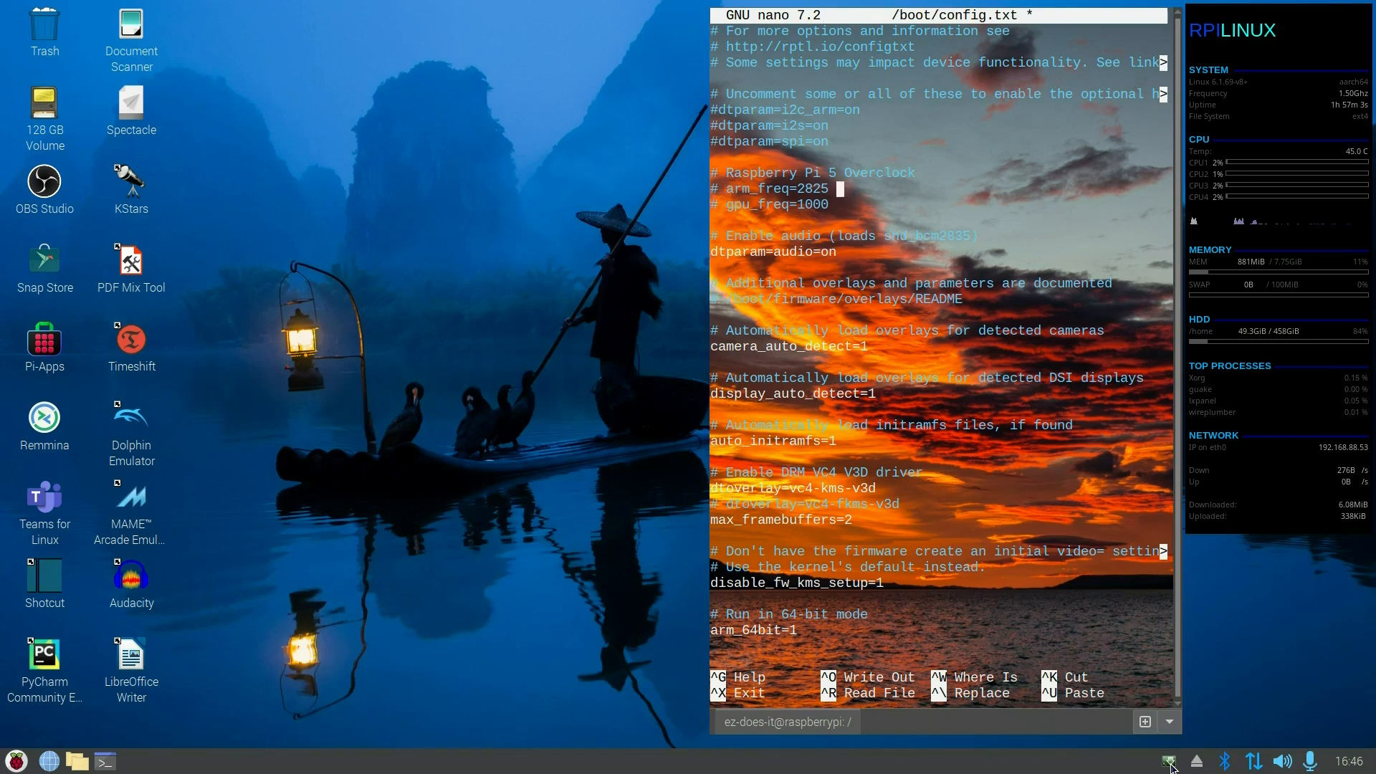
pyautogui.write('2900')
pyautogui.write(' 2875')
pyautogui.write(' 2850 2825 2800 2700 2600')
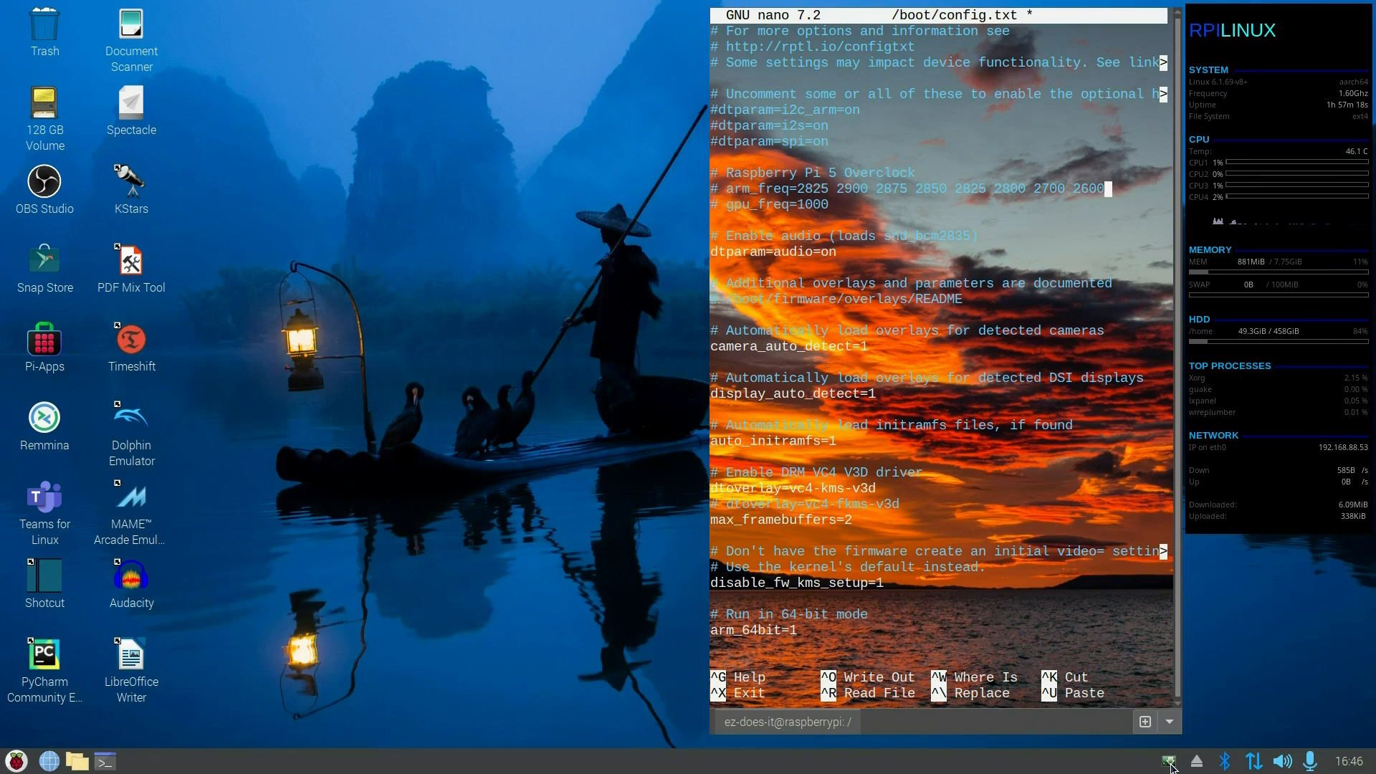
# Step: Mark the added frequency values with Alt+A, delete the first few, and request exit with Ctrl+X
pyautogui.hotkey('alt', 'a')
pyautogui.press('Left')
pyautogui.press('Left')
pyautogui.press('Left')
pyautogui.press('Left')
pyautogui.press('Left')
pyautogui.hotkey('ctrl', 'Left')
pyautogui.hotkey('ctrl', 'Left')
pyautogui.hotkey('ctrl', 'Left')
pyautogui.hotkey('ctrl', 'Left')
pyautogui.press('Left')
pyautogui.press('Left')
pyautogui.press('Left')
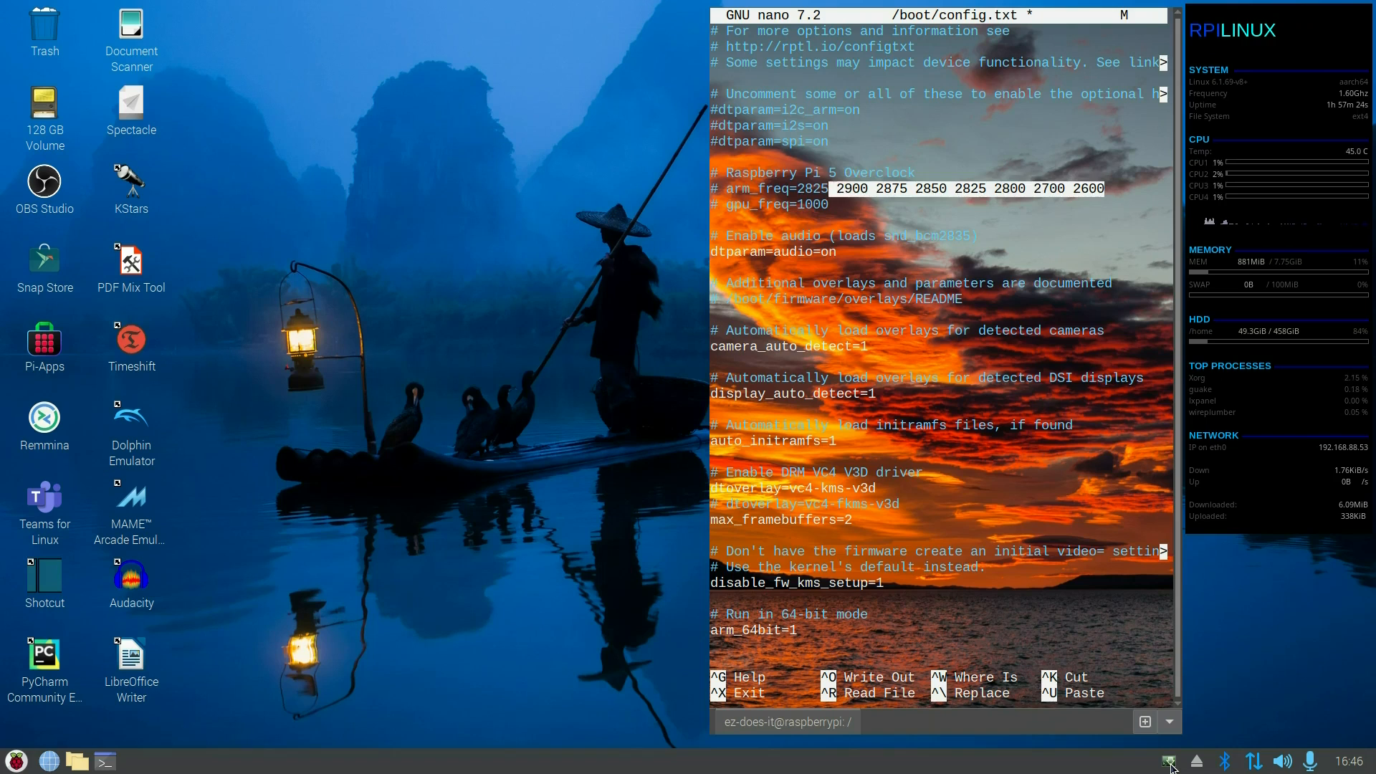
pyautogui.press('BackSpace')
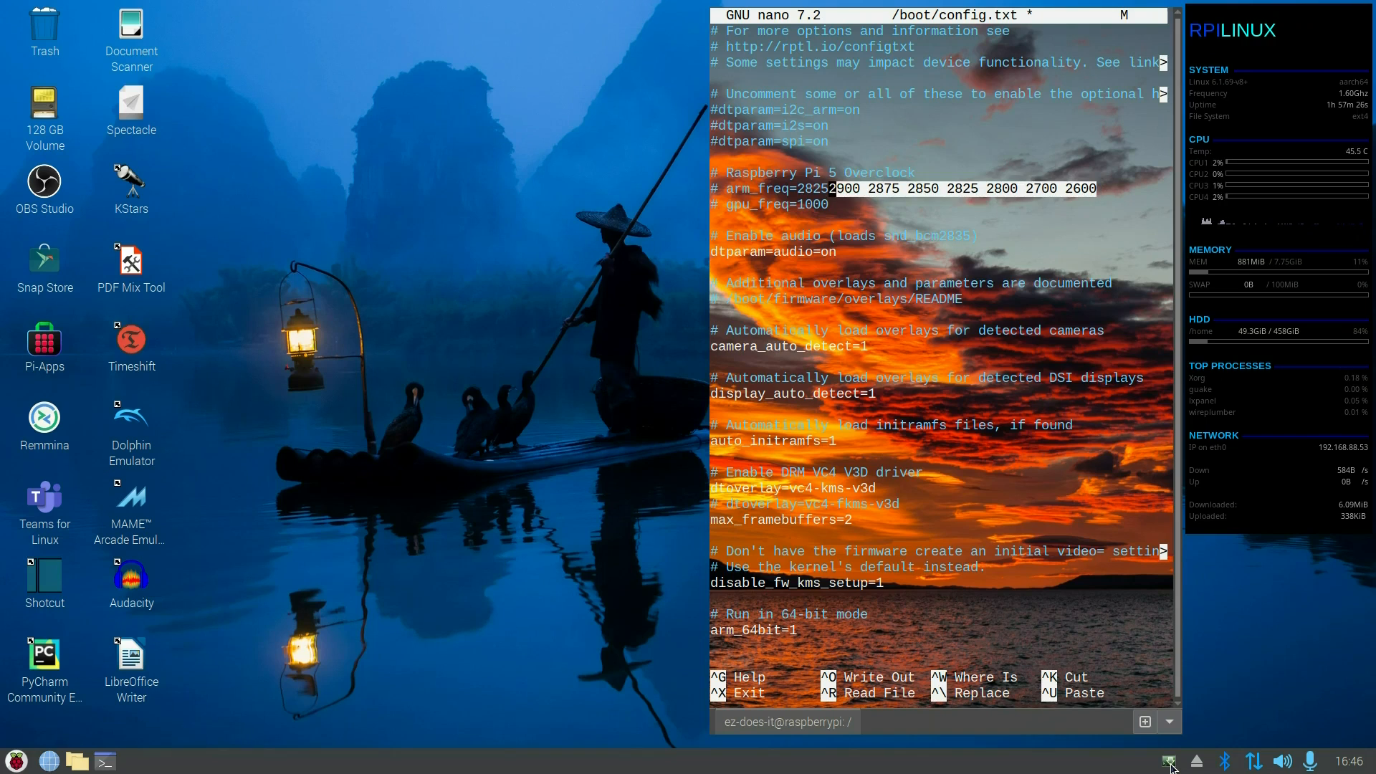
pyautogui.press('Delete')
pyautogui.press('Delete')
pyautogui.press('Delete')
pyautogui.press('Delete')
pyautogui.press('Delete')
pyautogui.press('Delete')
pyautogui.press('Delete')
pyautogui.press('Delete')
pyautogui.press('Delete')
pyautogui.press('Delete')
pyautogui.press('Delete')
pyautogui.press('Delete')
pyautogui.press('Delete')
pyautogui.press('Delete')
pyautogui.press('Delete')
pyautogui.press('Delete')
pyautogui.press('Delete')
pyautogui.press('Delete')
pyautogui.press('Delete')
pyautogui.press('Delete')
pyautogui.press('Delete')
pyautogui.press('Delete')
pyautogui.hotkey('ctrl', 'x')
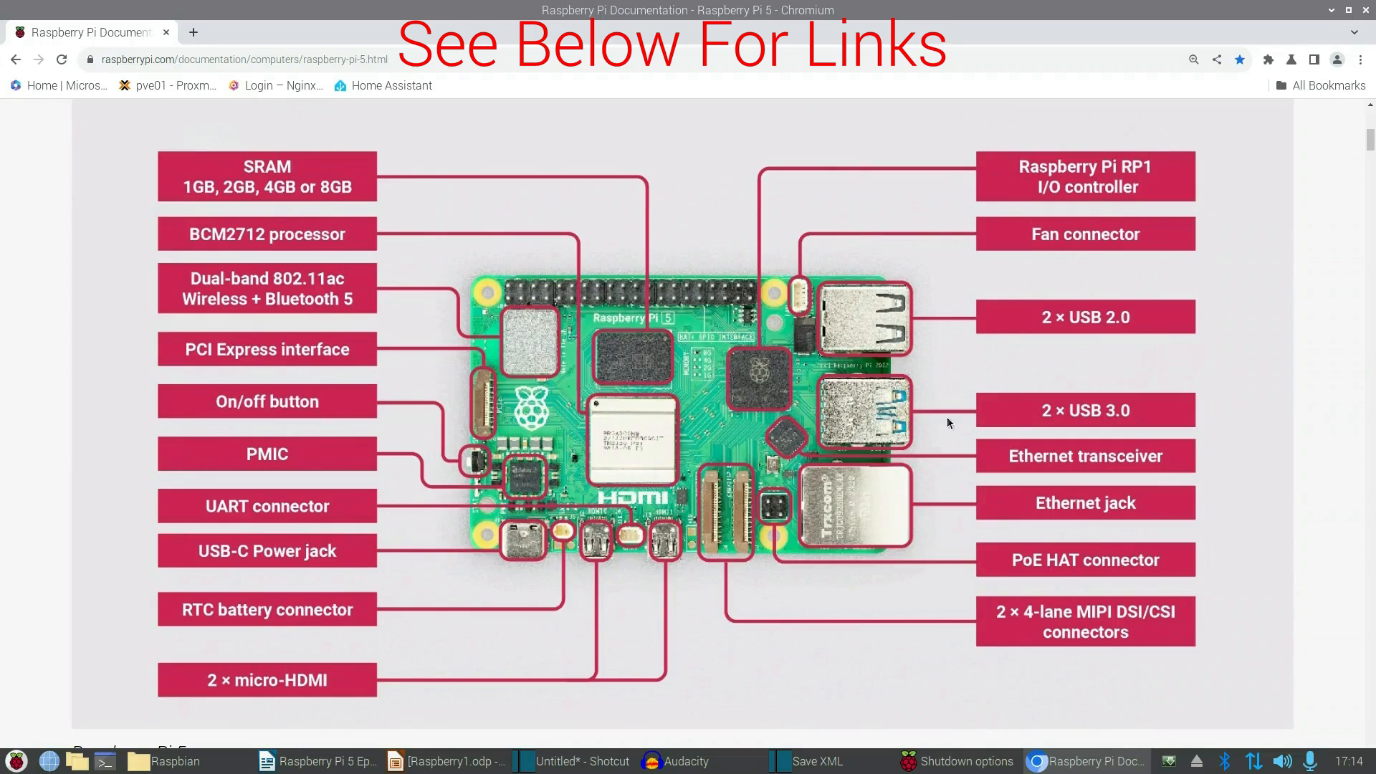
pyautogui.moveTo(1371, 144); pyautogui.dragTo(1370, 140)
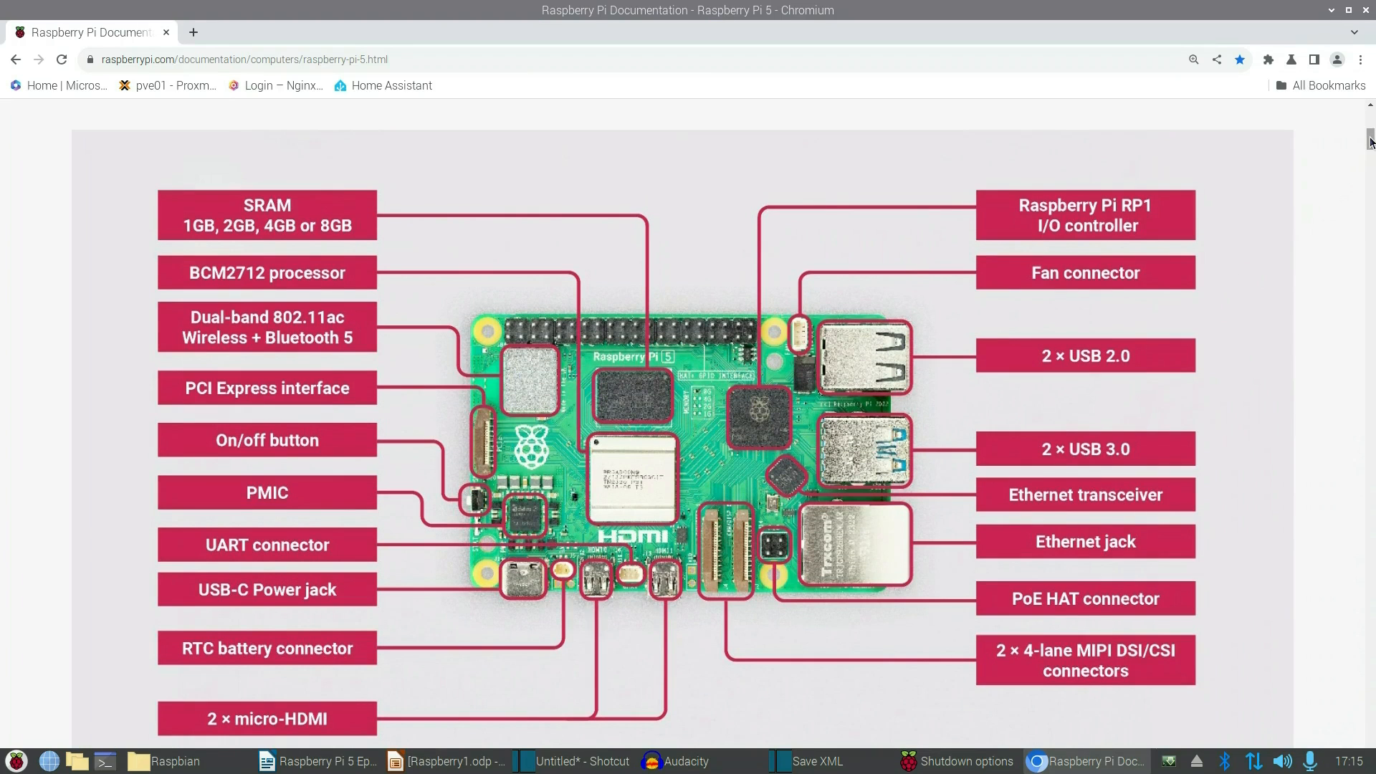
pyautogui.moveTo(1370, 140); pyautogui.dragTo(1371, 270)
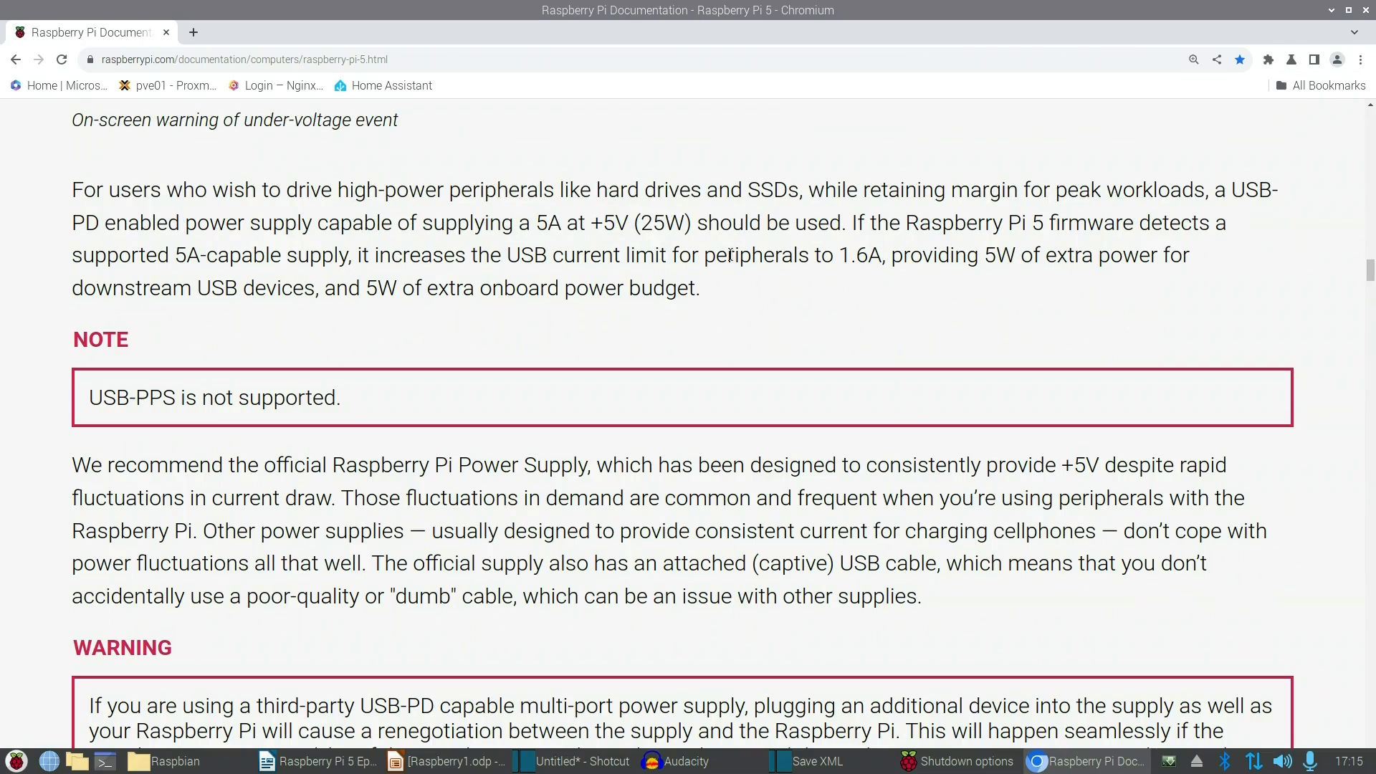
# Step: Briefly select the 1.6A USB current figure in the power supply section, then clear the selection
pyautogui.moveTo(885, 255); pyautogui.dragTo(839, 255)
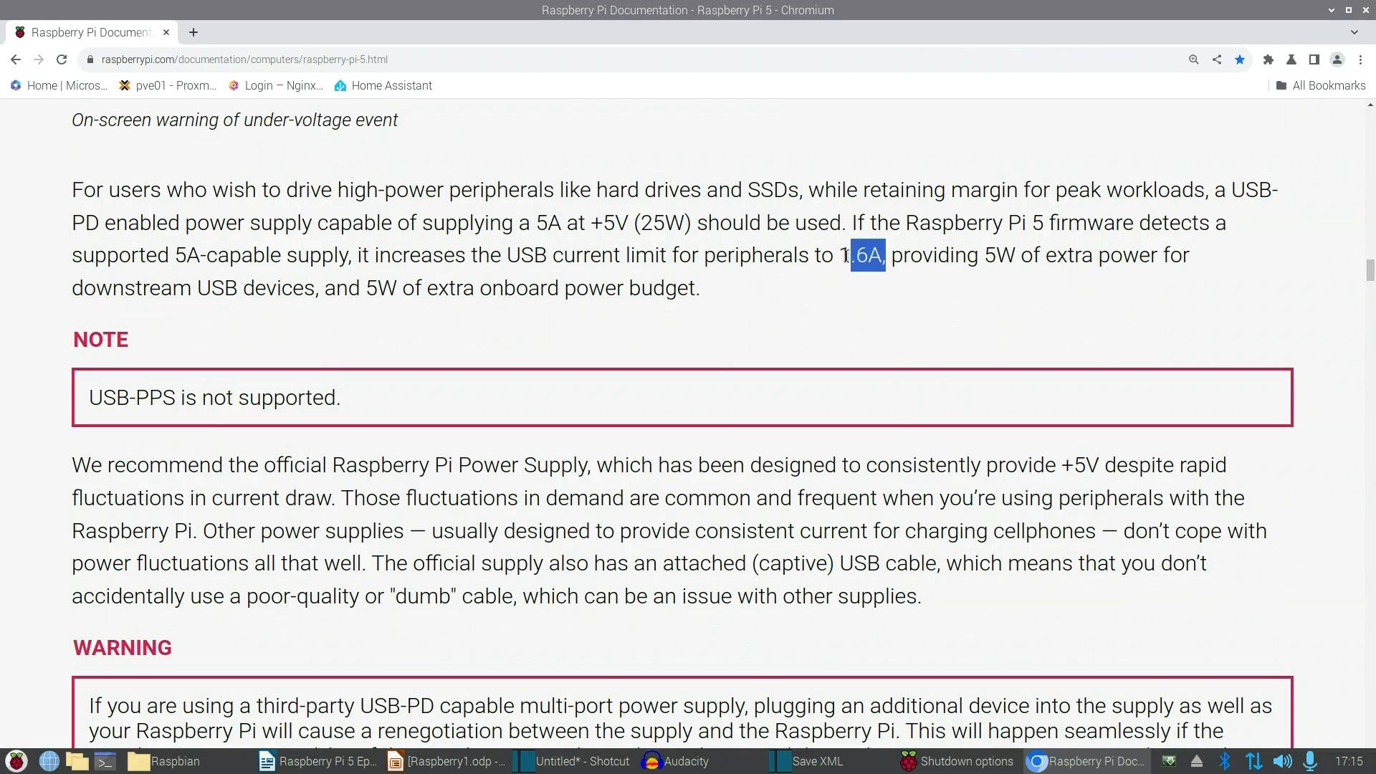
pyautogui.click(874, 299)
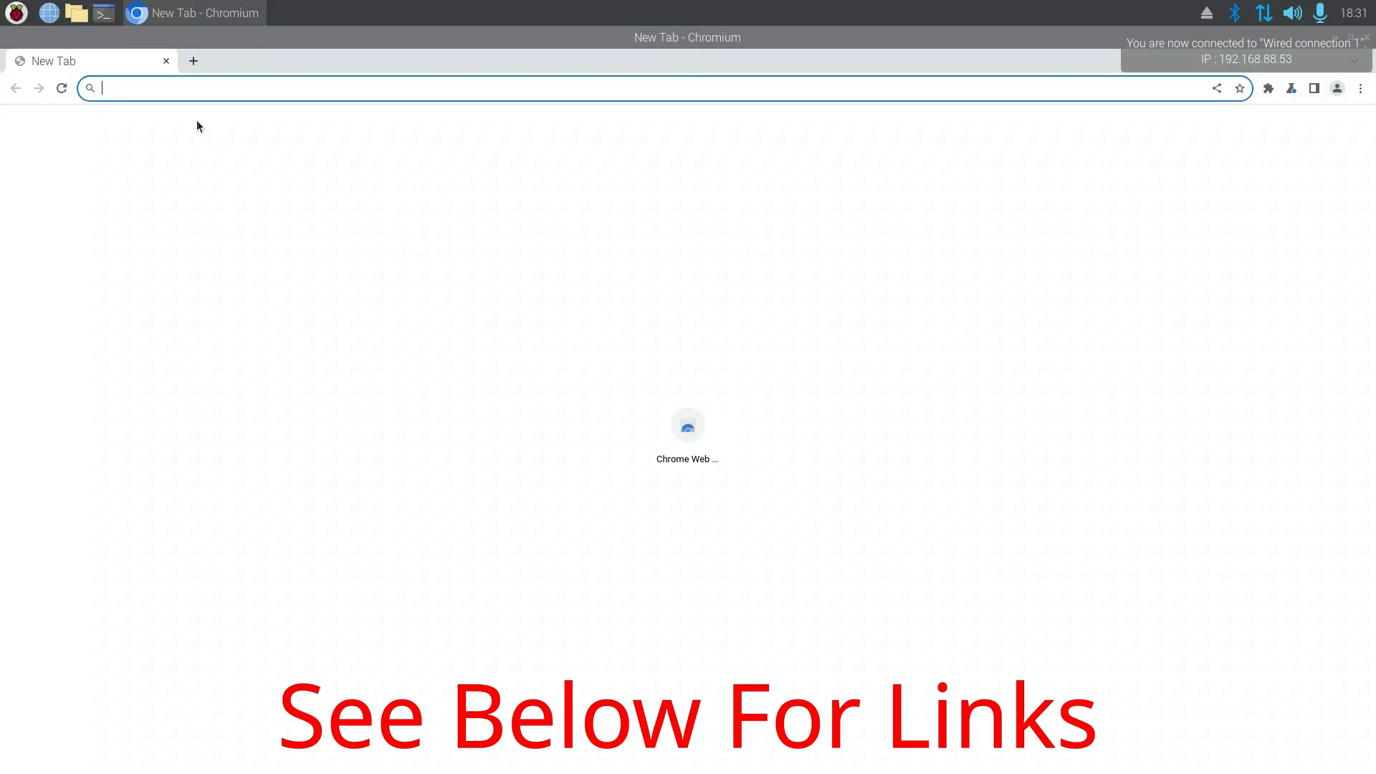
pyautogui.write('pi')
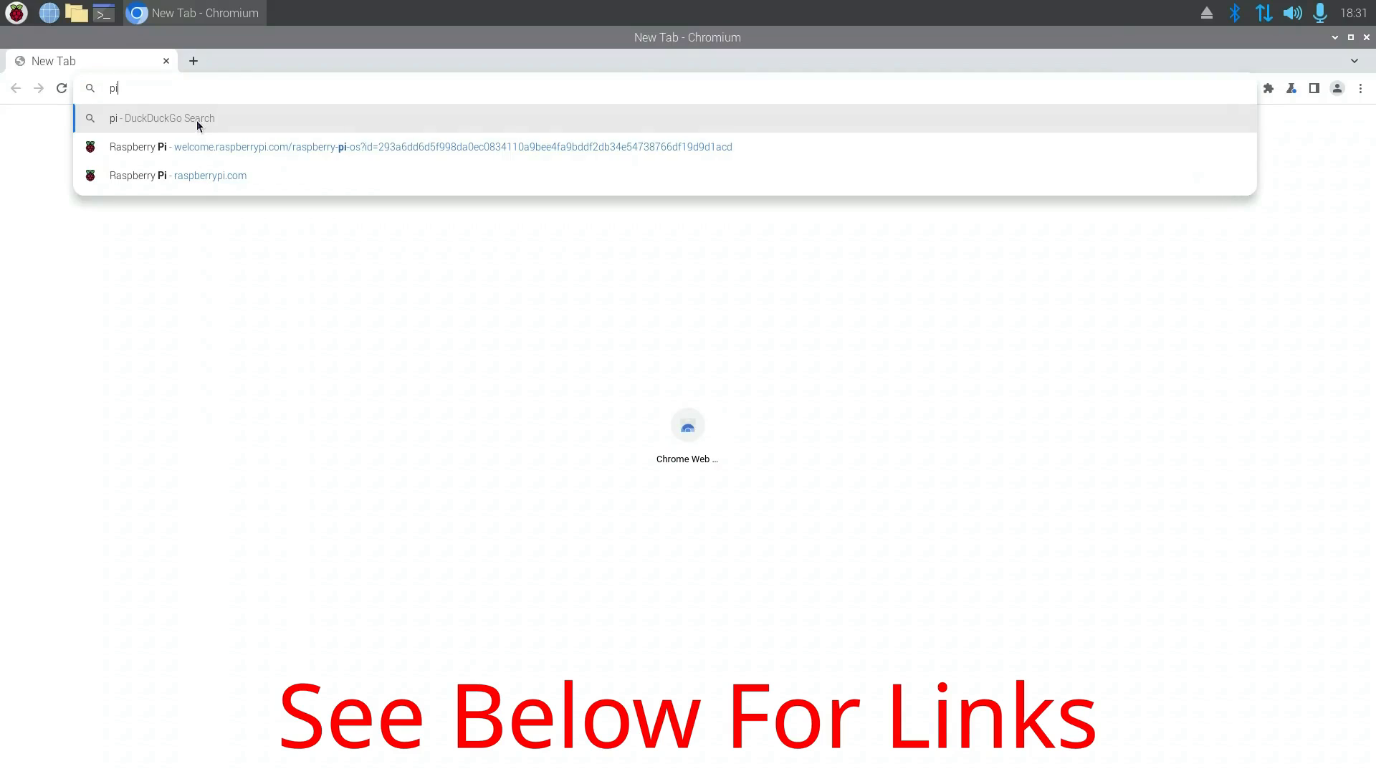
pyautogui.write(' apps')
# Step: Search for pi apps, open the Pi-Apps GitHub page and copy its install command
pyautogui.press('Return')
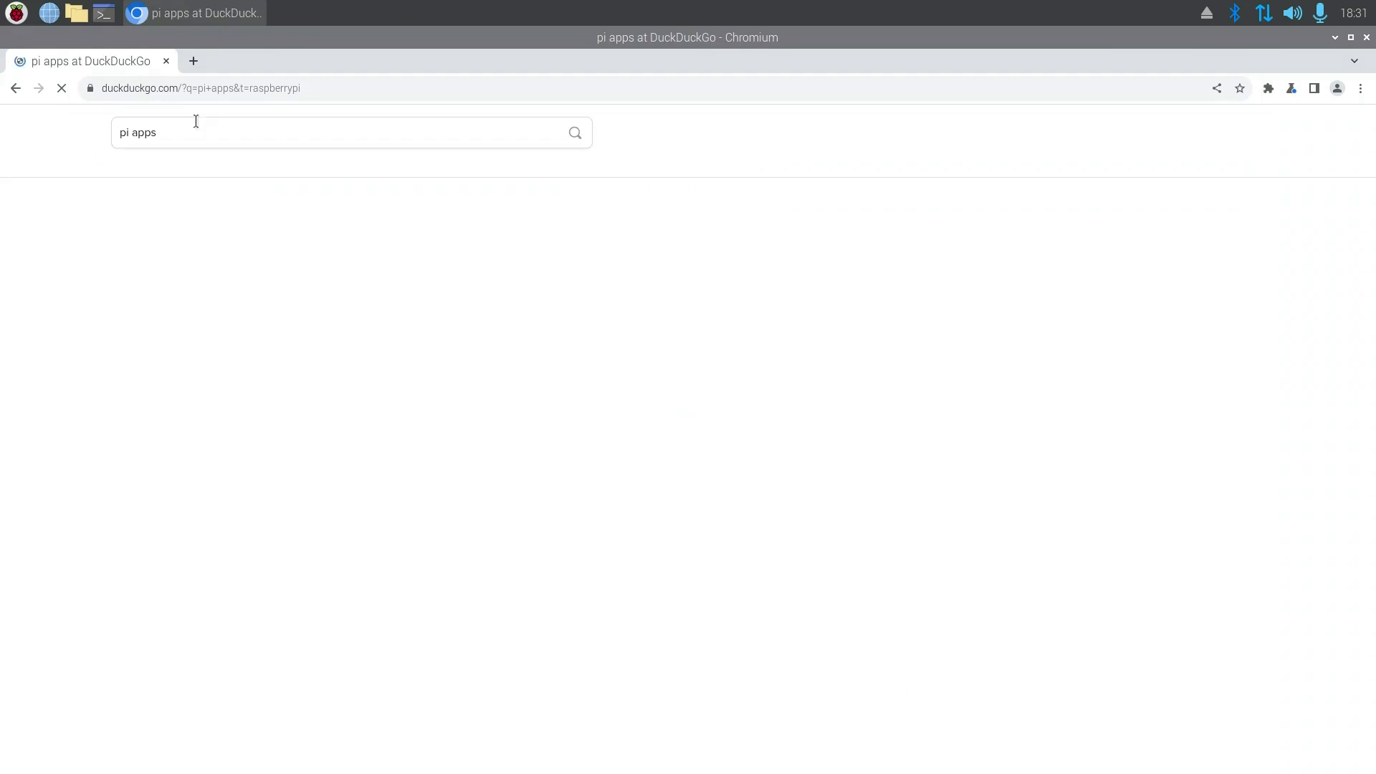
pyautogui.click(295, 246)
pyautogui.scroll(-4, 714, 460)
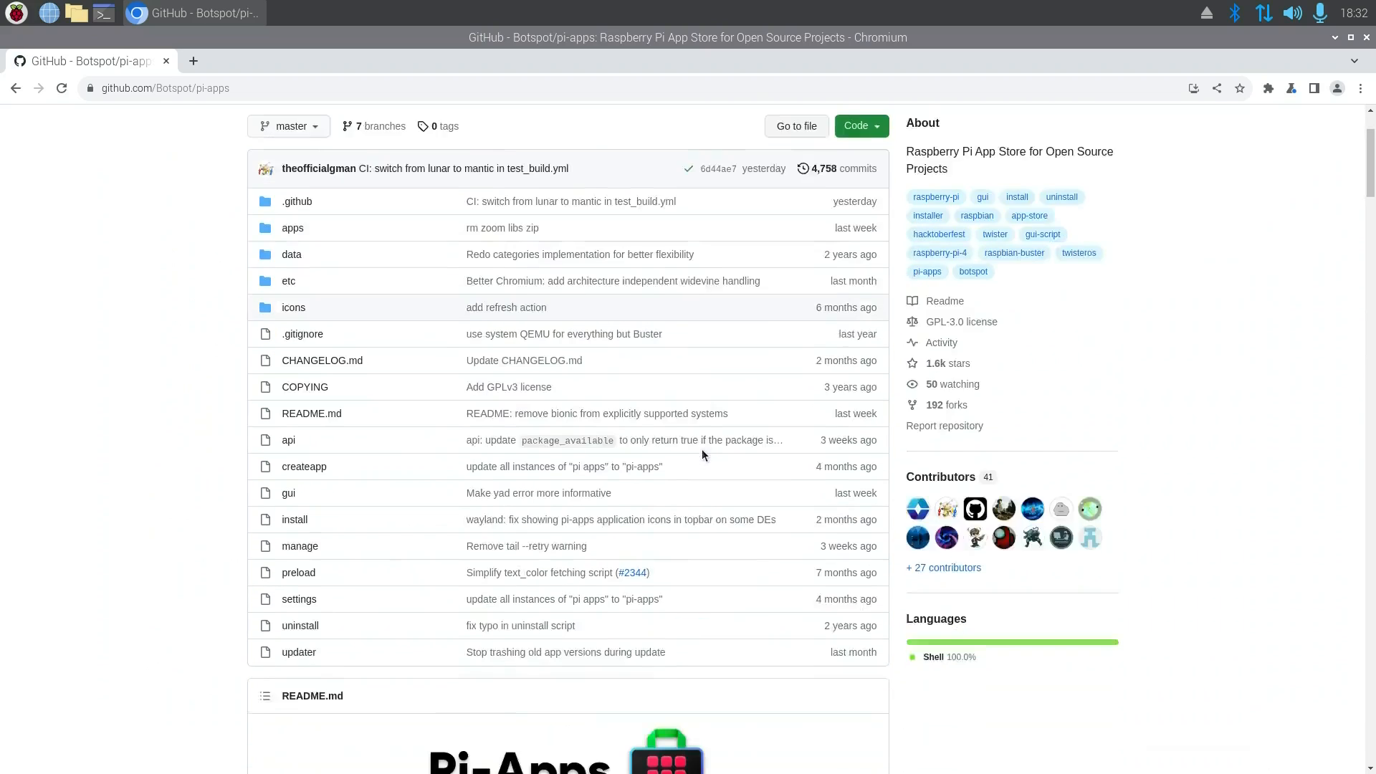
pyautogui.scroll(-4, 703, 448)
pyautogui.scroll(-3, 707, 446)
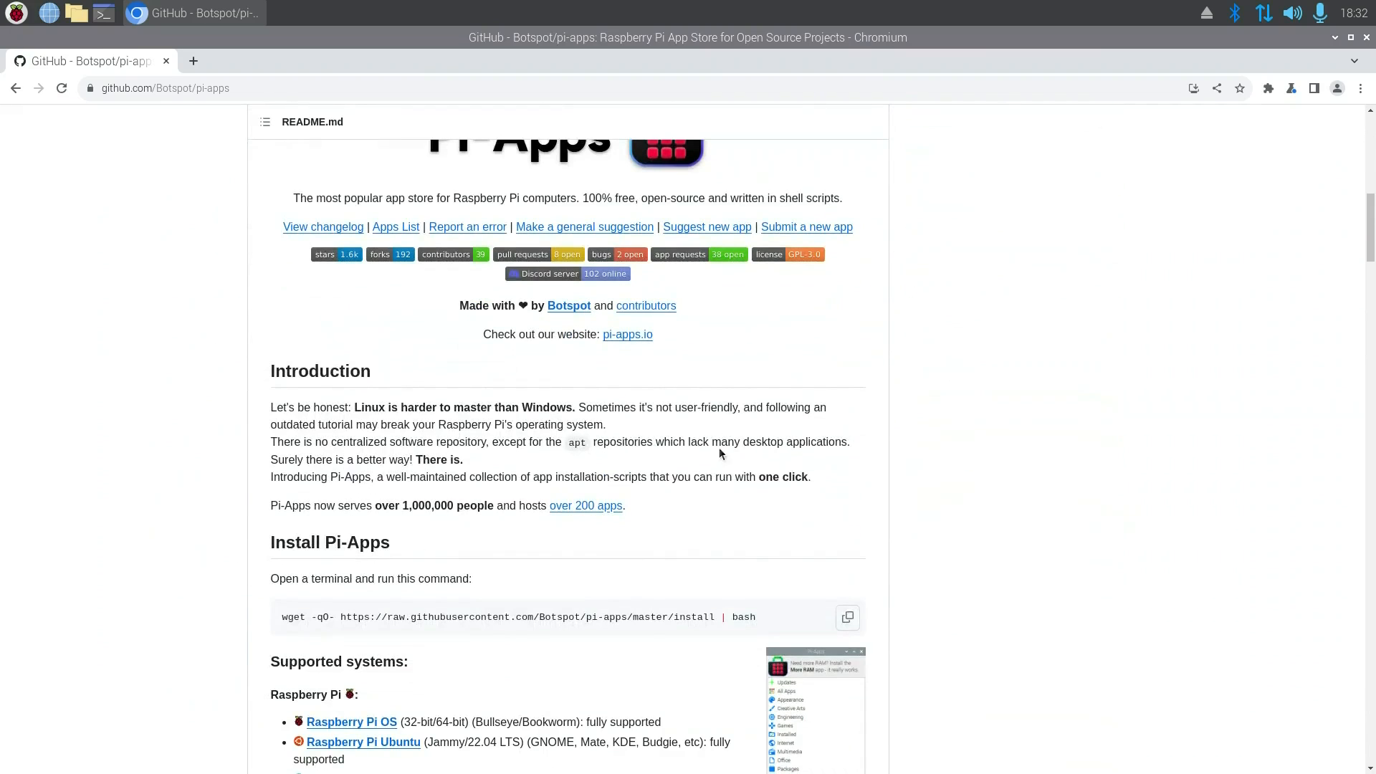
pyautogui.click(848, 617)
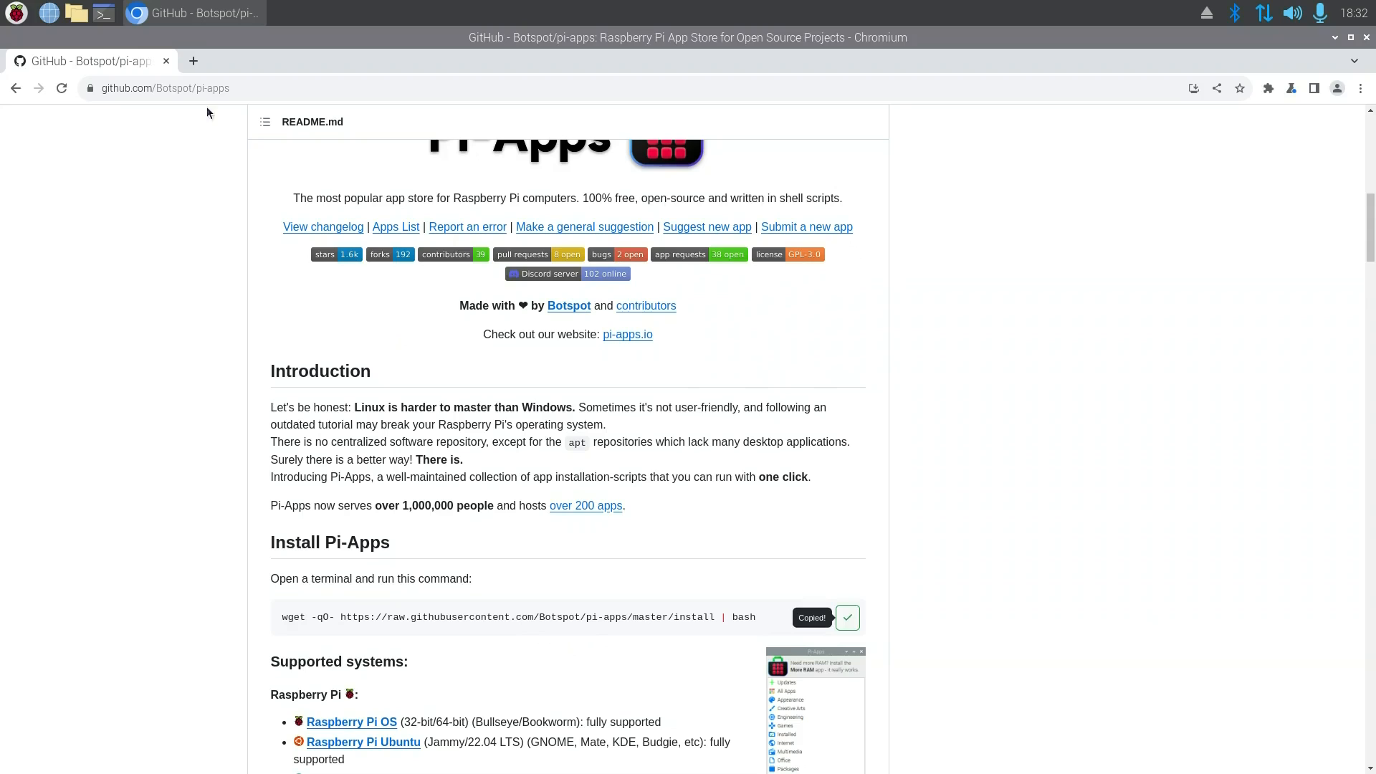
# Step: Paste the Pi-Apps install command into a new terminal and run it
pyautogui.click(104, 12)
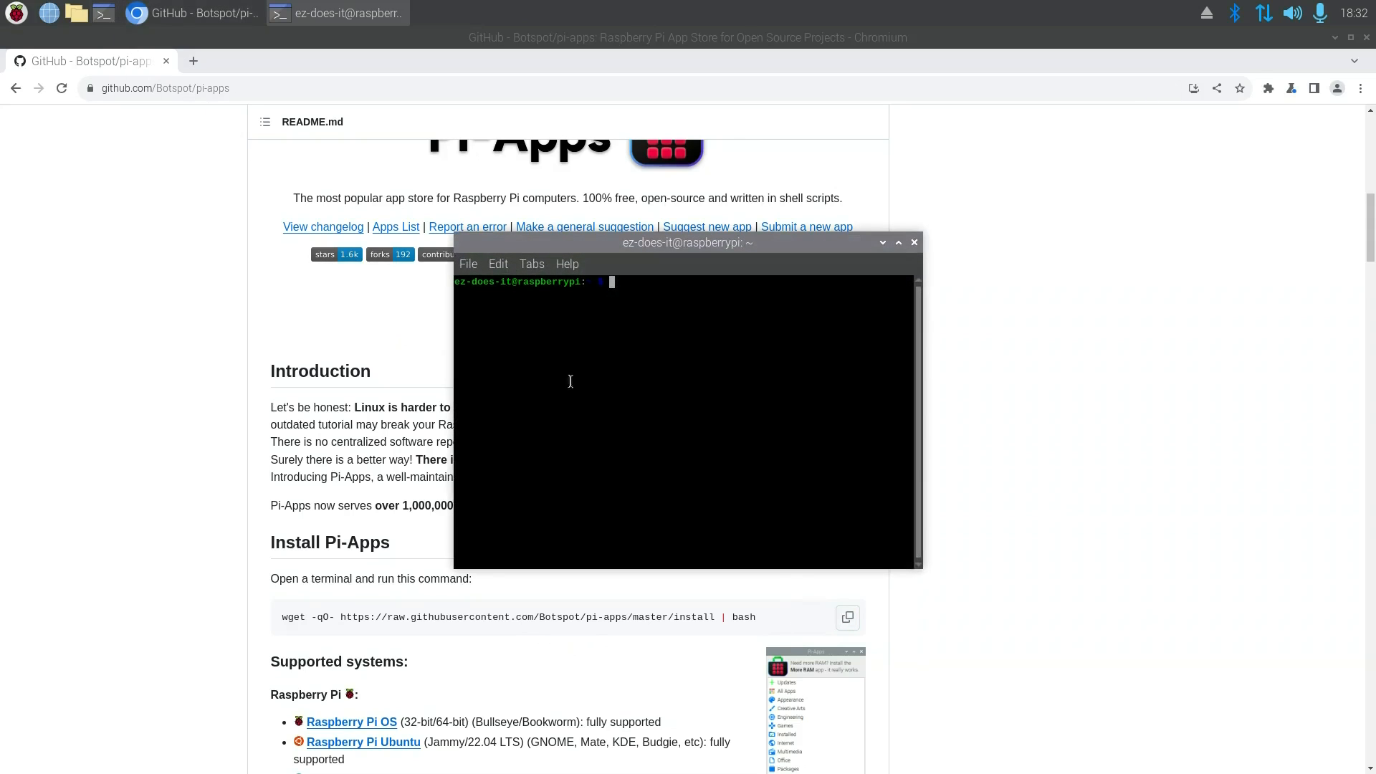
pyautogui.rightClick(650, 334)
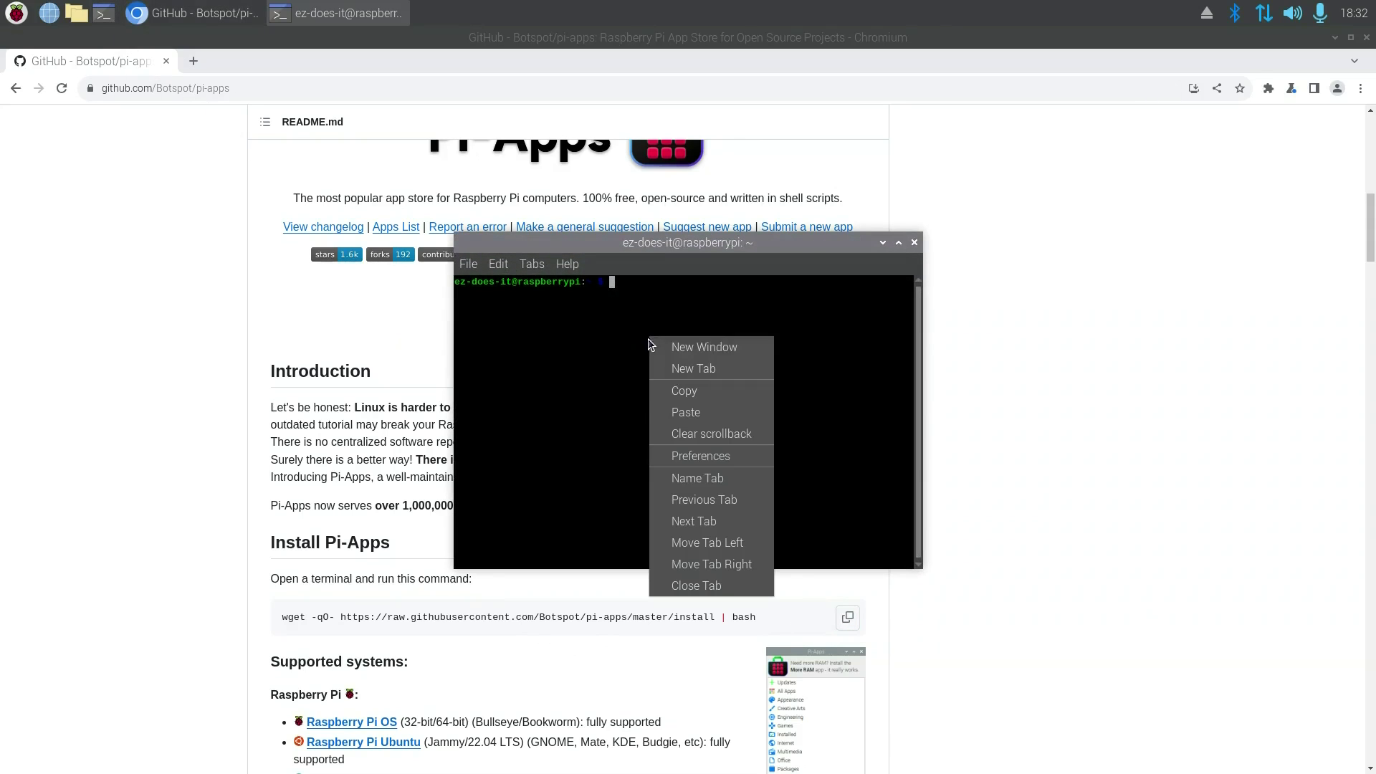
pyautogui.click(689, 406)
pyautogui.press('Return')
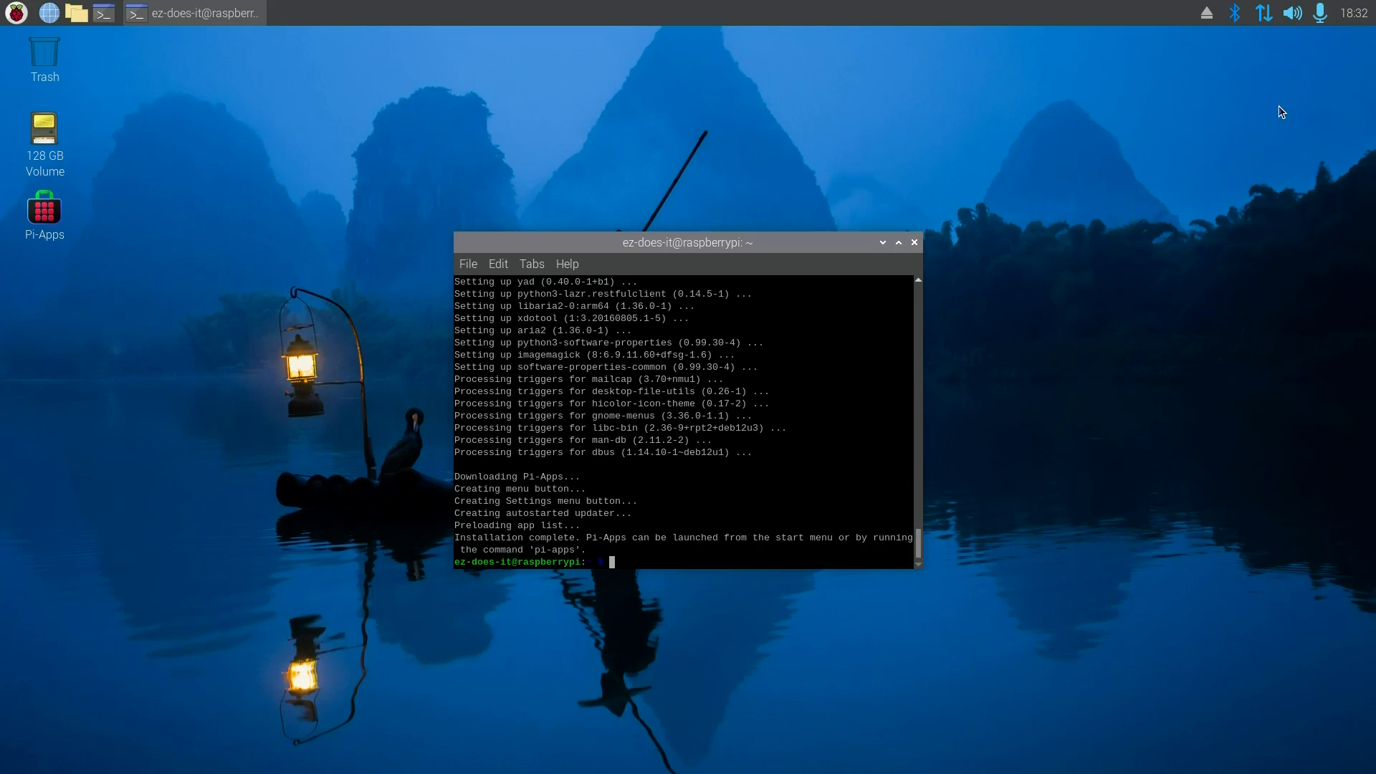
pyautogui.write('exit')
# Step: Exit the terminal session and close the finished BalenaEtcher installer window
pyautogui.press('Return')
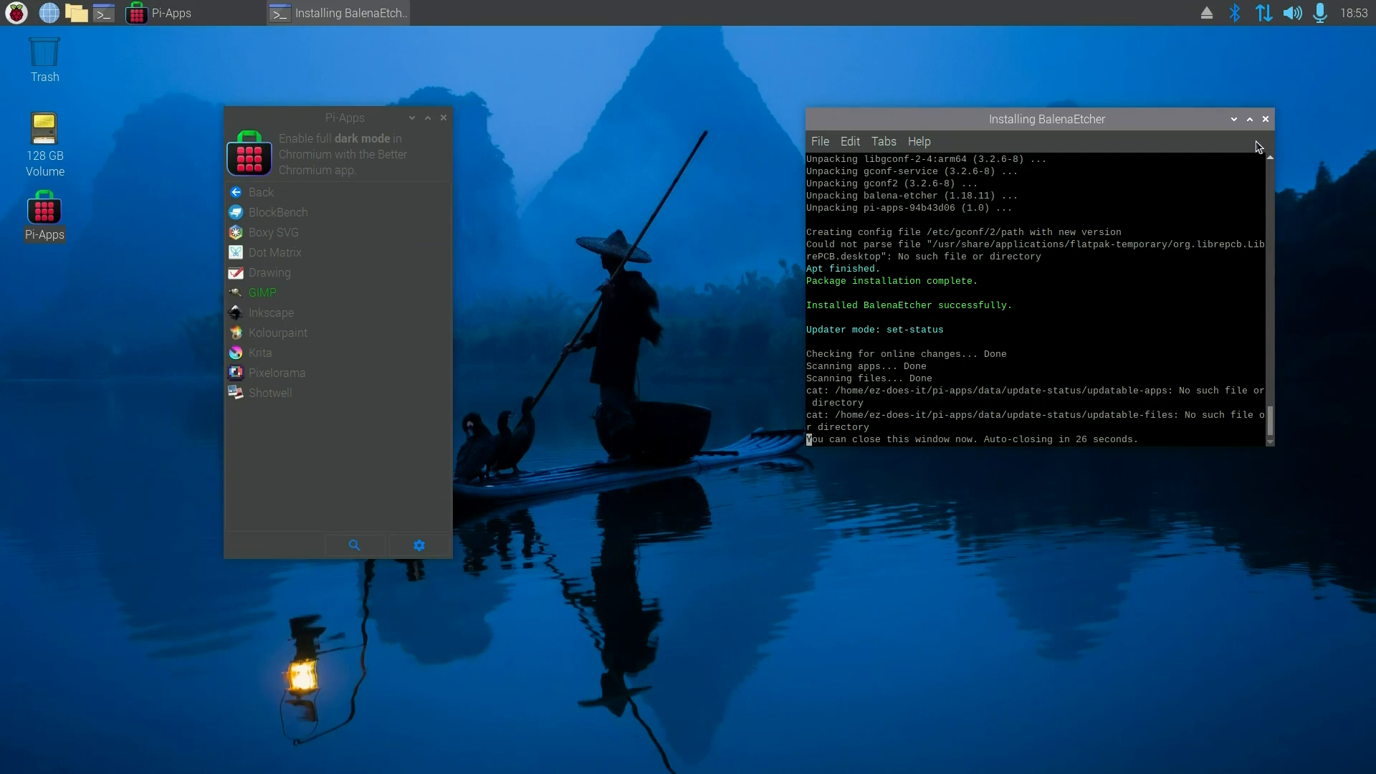
pyautogui.click(1265, 118)
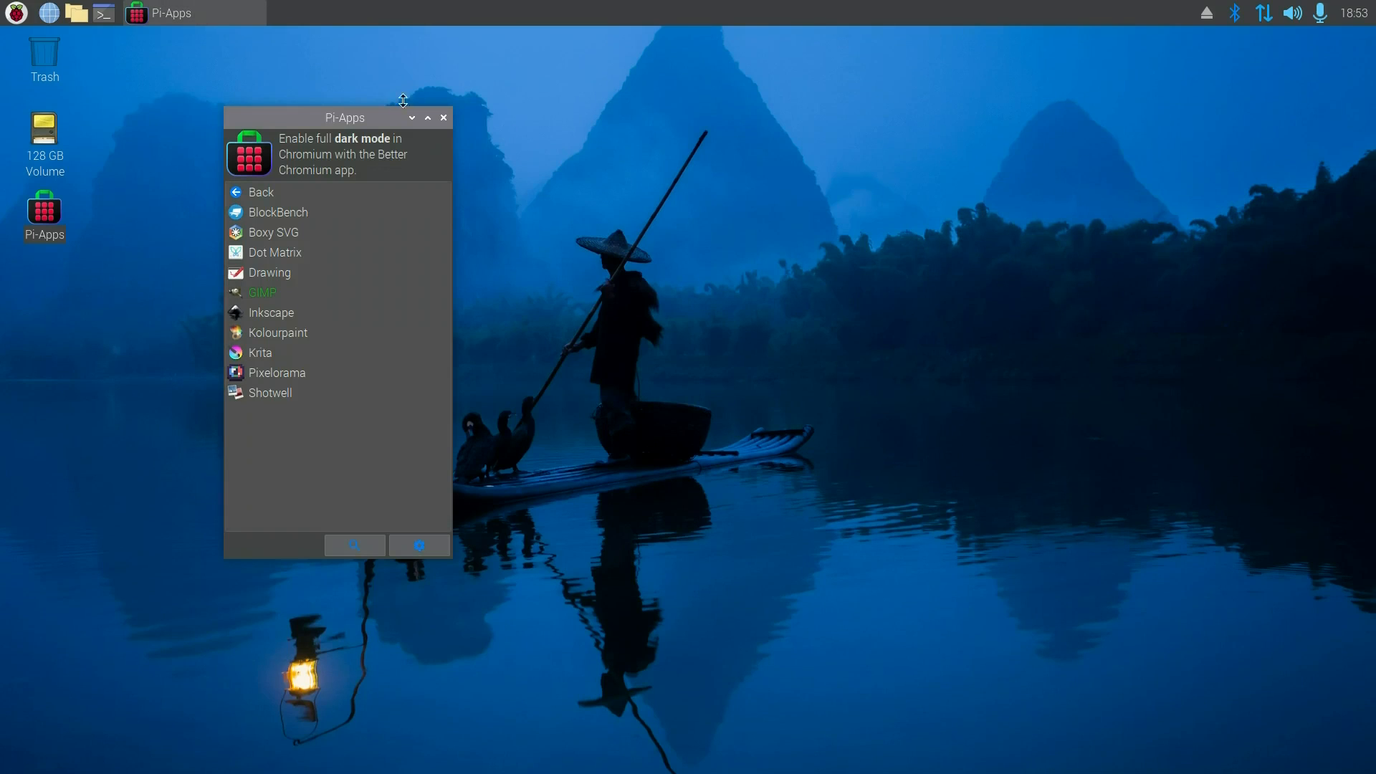
# Step: Close Pi-Apps, search 'how to install snap linux' and open the snapcraft.io result
pyautogui.click(443, 118)
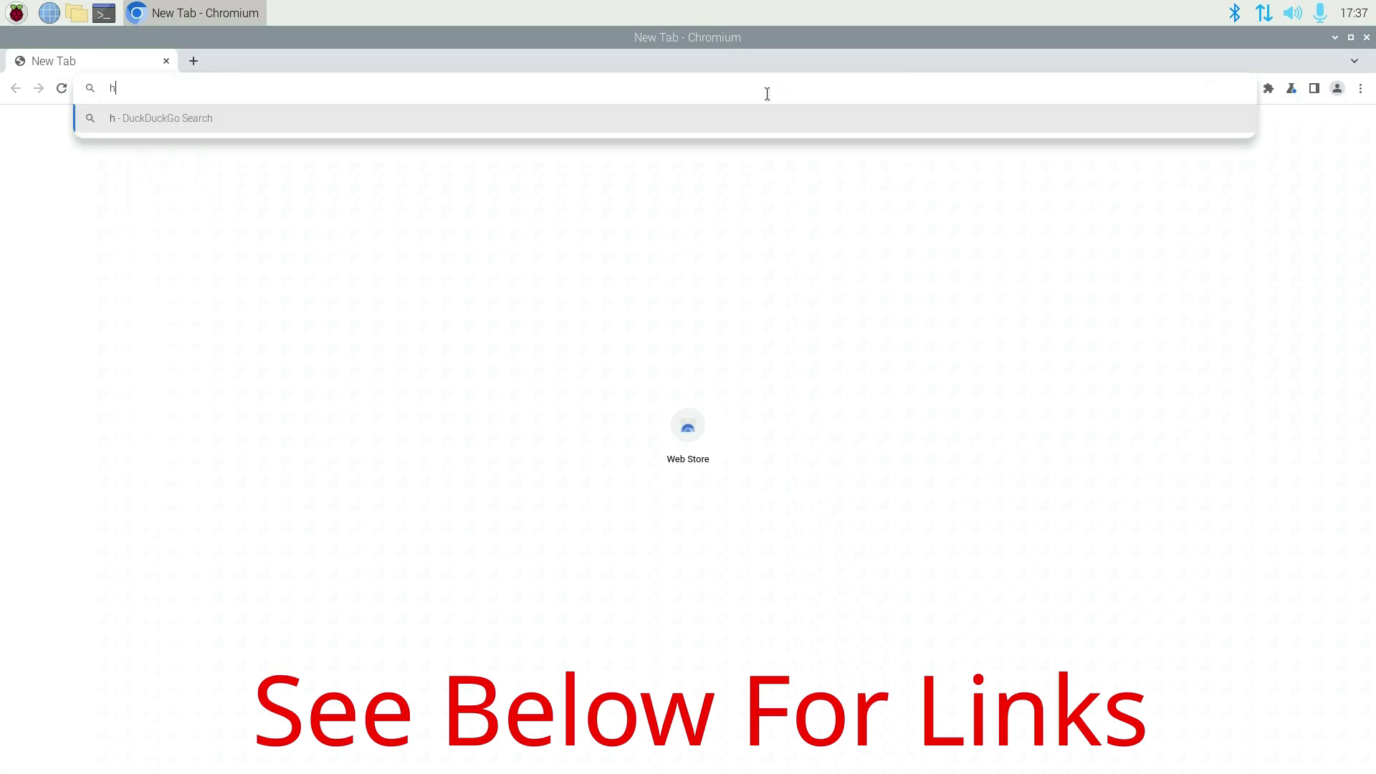
pyautogui.write('ow to insta')
pyautogui.write('ll st')
pyautogui.press('BackSpace')
pyautogui.press('BackSpace')
pyautogui.write('snap ')
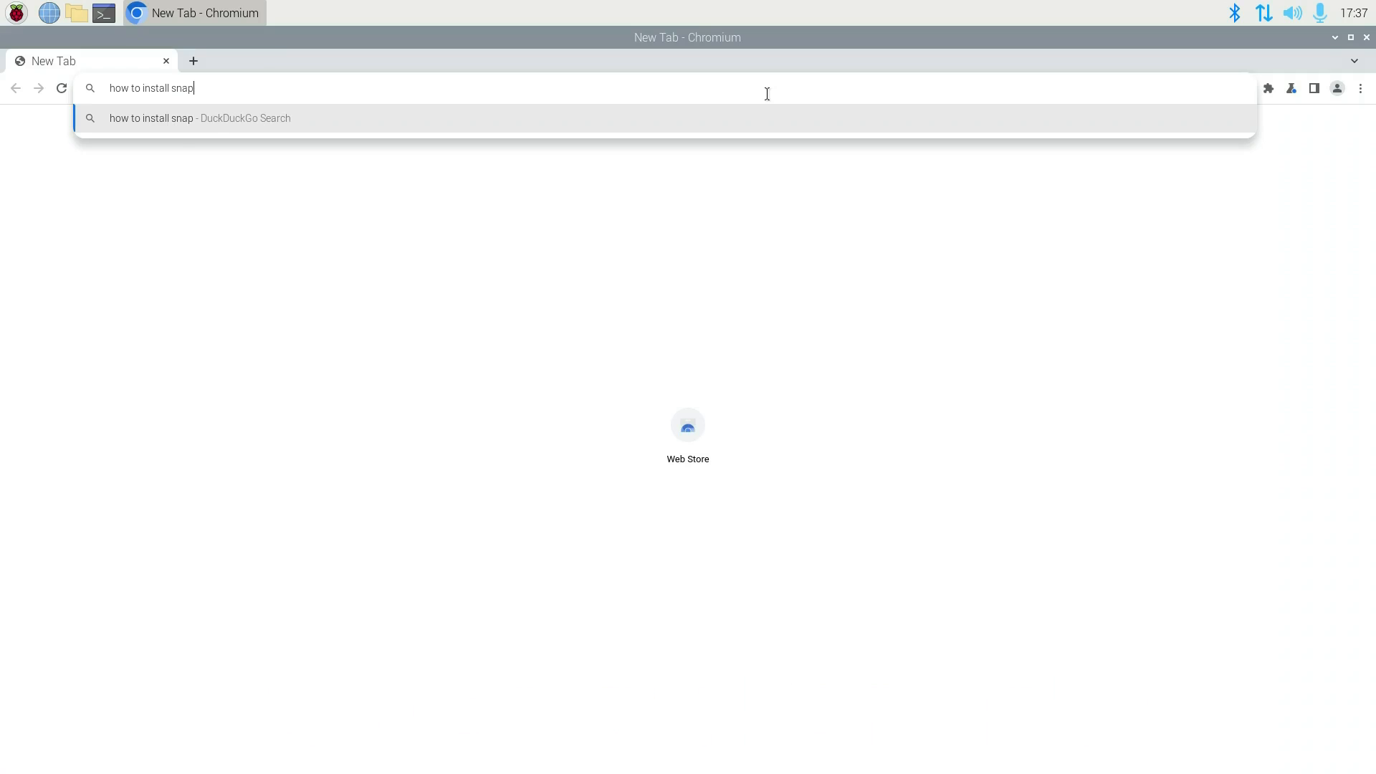
pyautogui.write('linux')
pyautogui.press('Return')
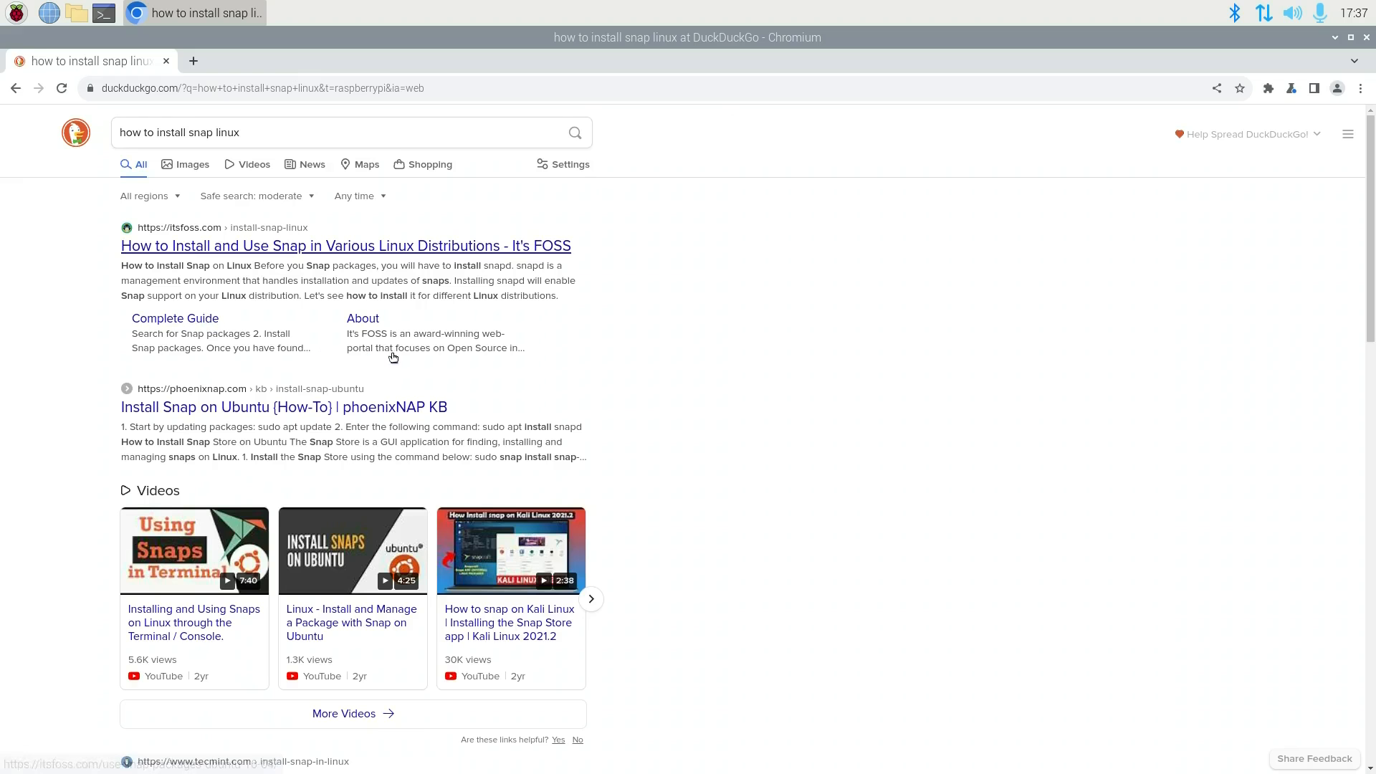
pyautogui.scroll(-5, 367, 429)
pyautogui.scroll(-5, 367, 429)
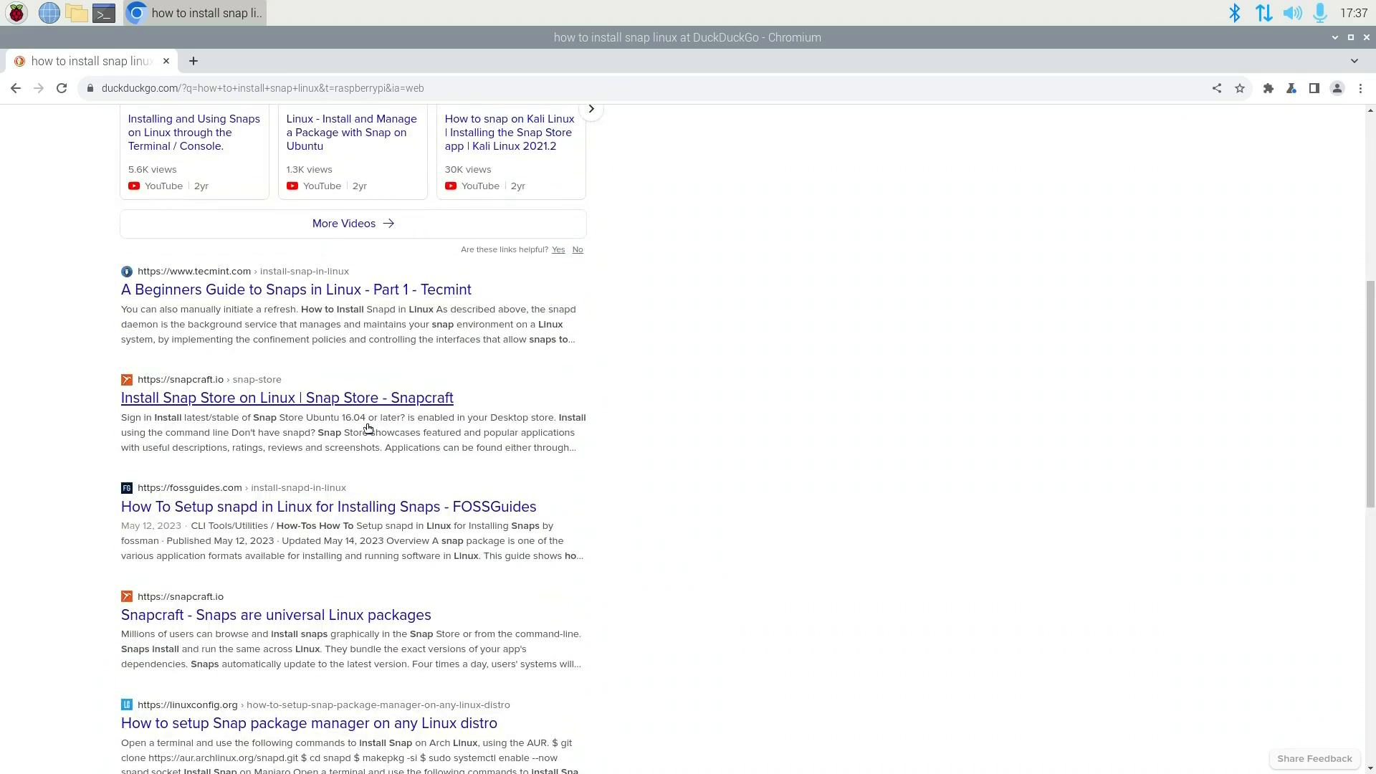
pyautogui.click(336, 400)
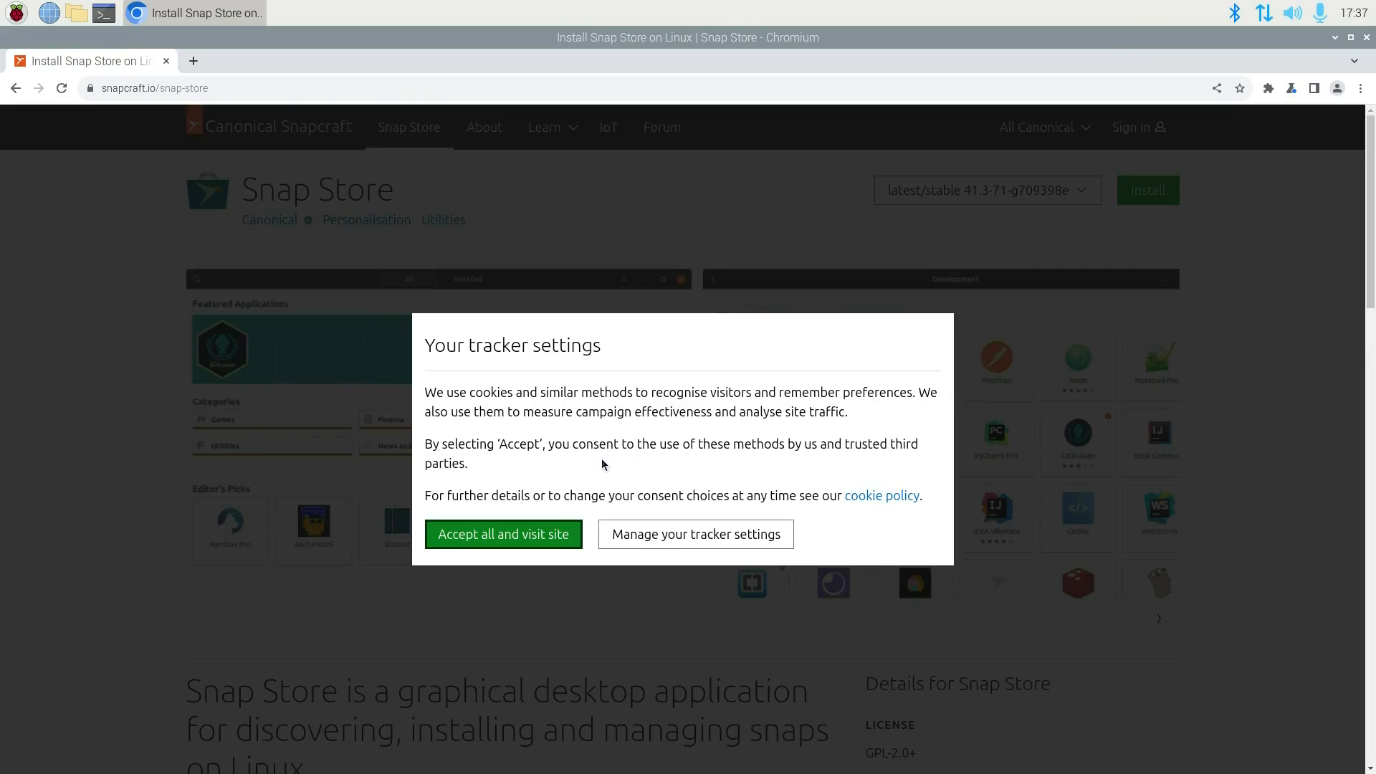
# Step: Accept the cookie notice and open the Raspberry Pi installation instructions
pyautogui.click(550, 535)
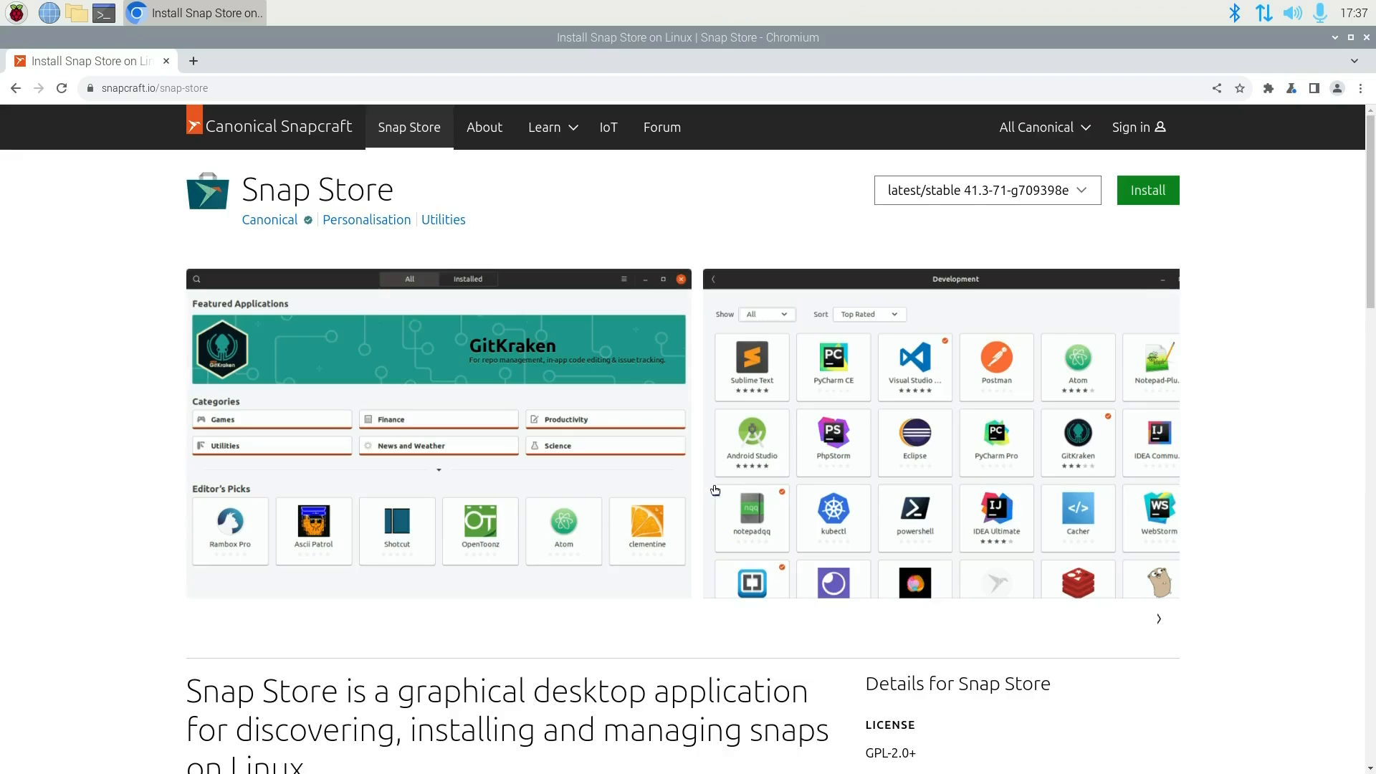
pyautogui.scroll(-3, 716, 489)
pyautogui.scroll(-4, 716, 488)
pyautogui.scroll(-2, 720, 487)
pyautogui.scroll(-3, 719, 487)
pyautogui.scroll(-2, 719, 487)
pyautogui.scroll(-1, 719, 487)
pyautogui.scroll(-3, 719, 486)
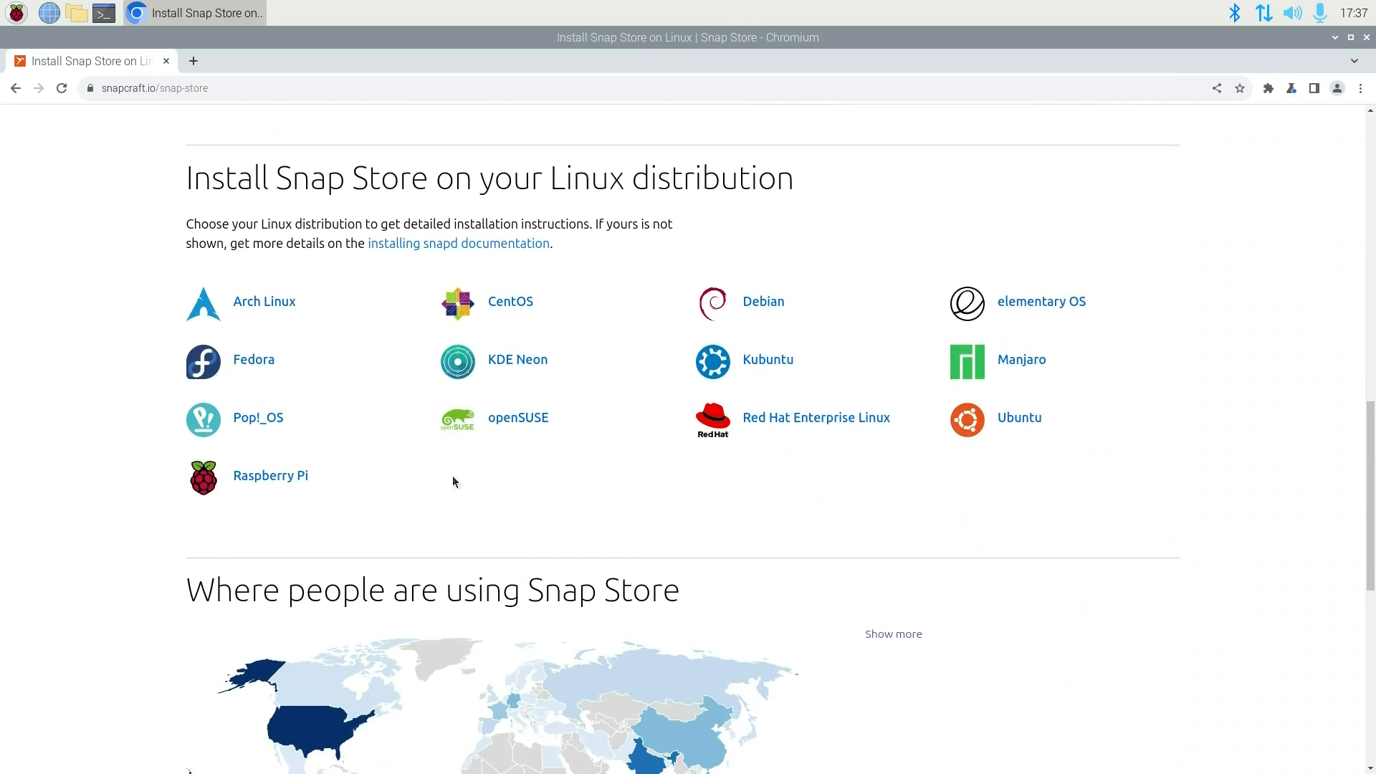
pyautogui.click(273, 476)
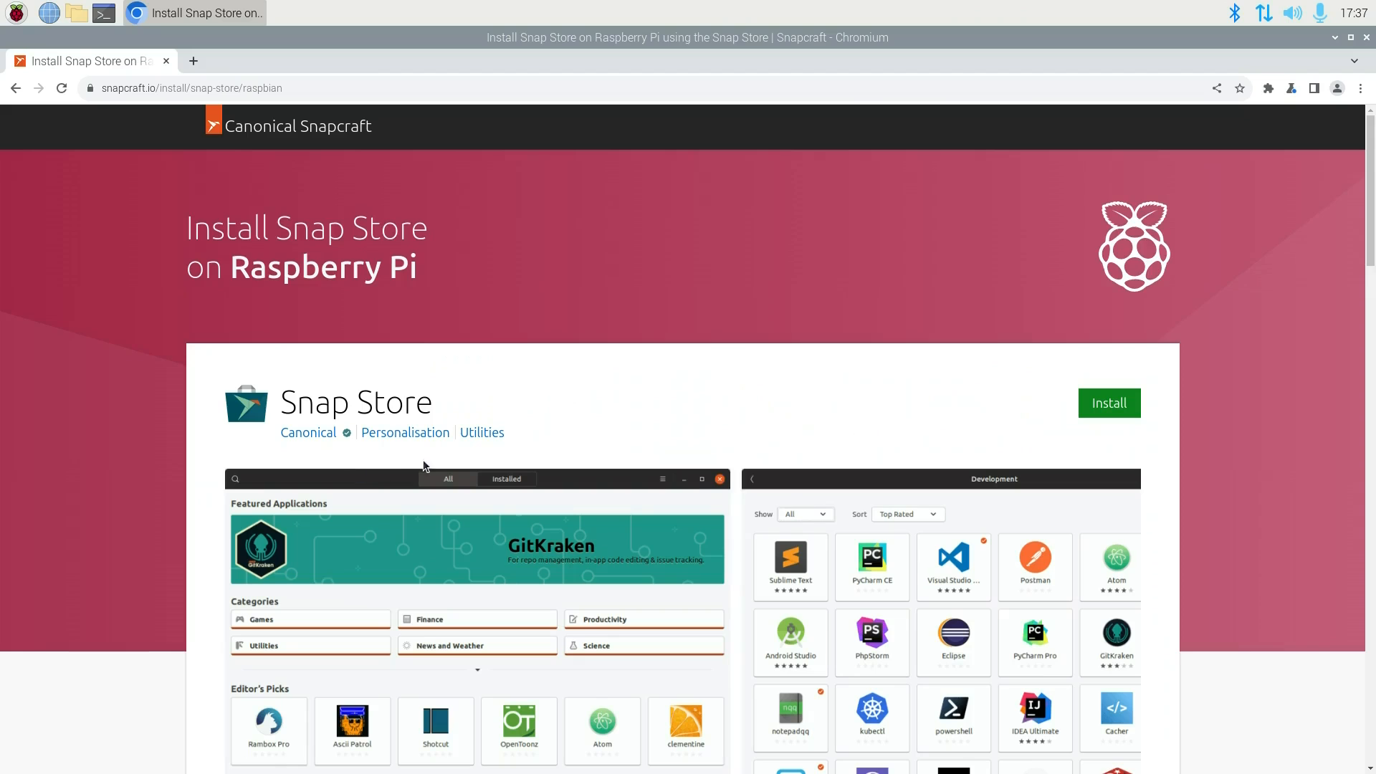
pyautogui.scroll(-5, 609, 462)
pyautogui.scroll(-3, 613, 462)
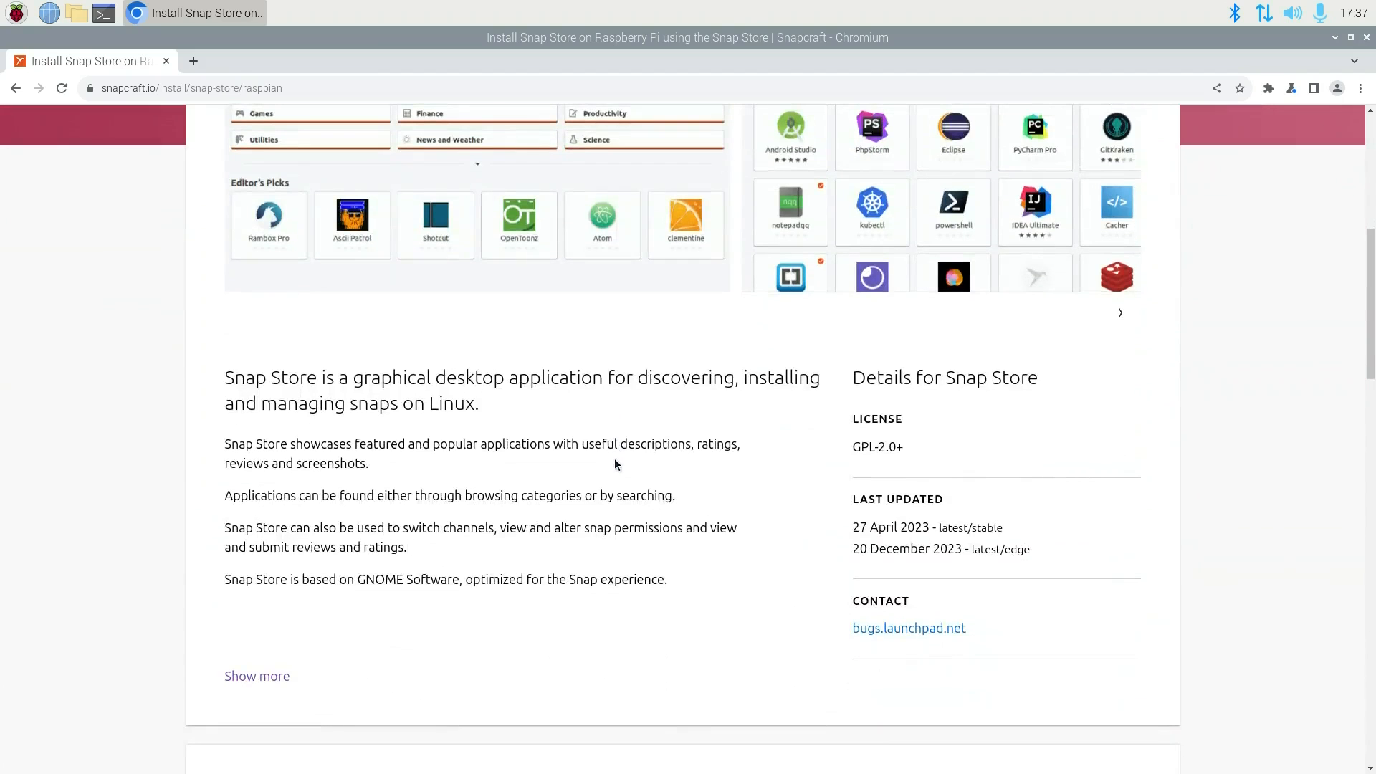
pyautogui.scroll(-6, 615, 463)
pyautogui.scroll(-3, 616, 463)
pyautogui.scroll(-1, 616, 463)
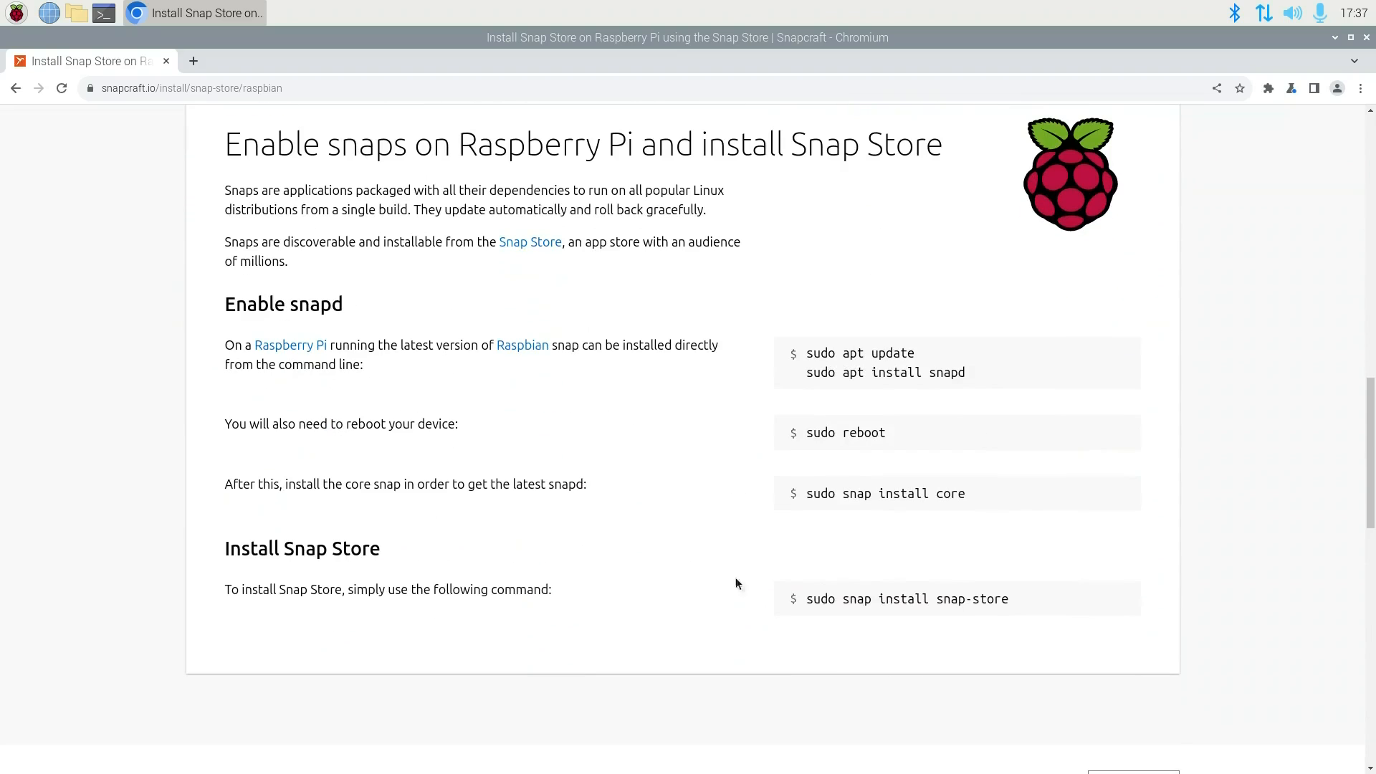
# Step: In LXTerminal run sudo apt update and sudo apt install snapd, answering y
pyautogui.click(105, 13)
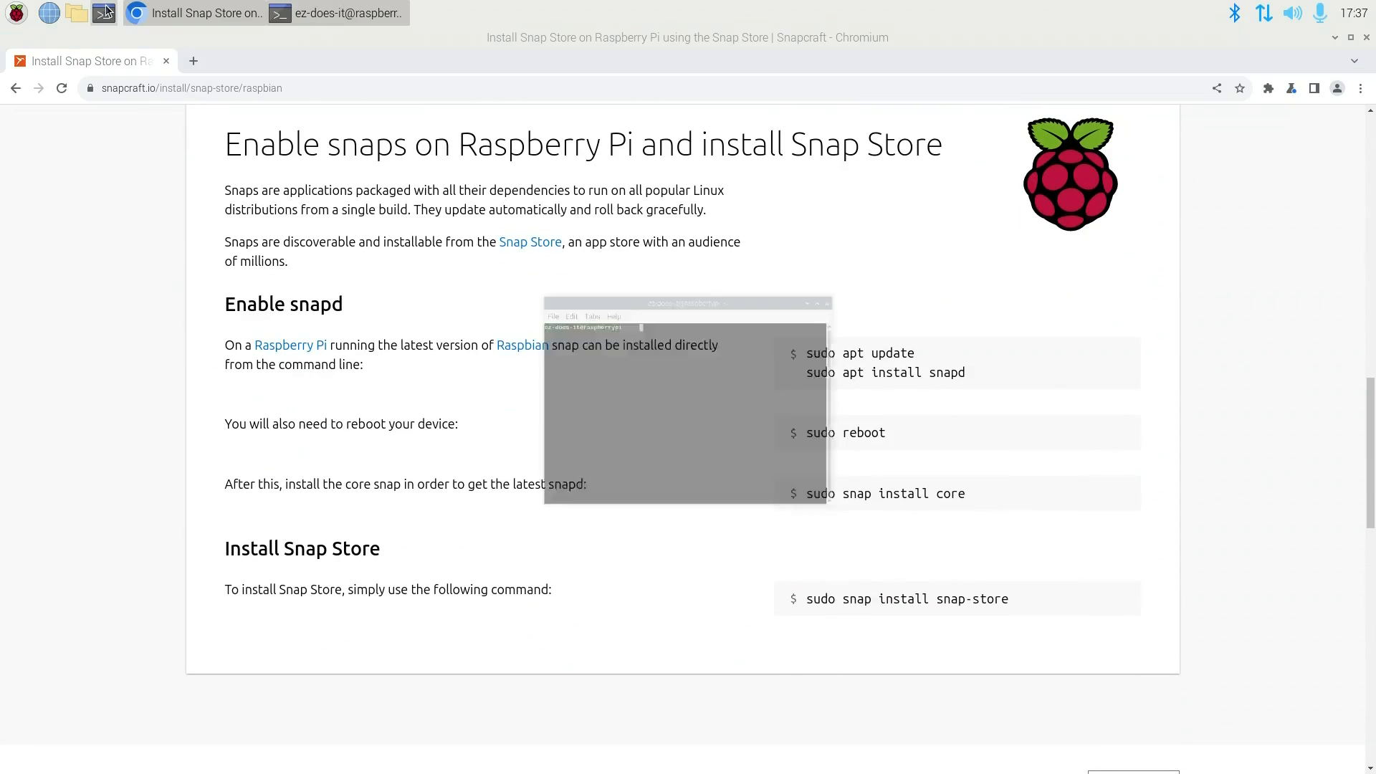
pyautogui.moveTo(674, 240); pyautogui.dragTo(383, 244)
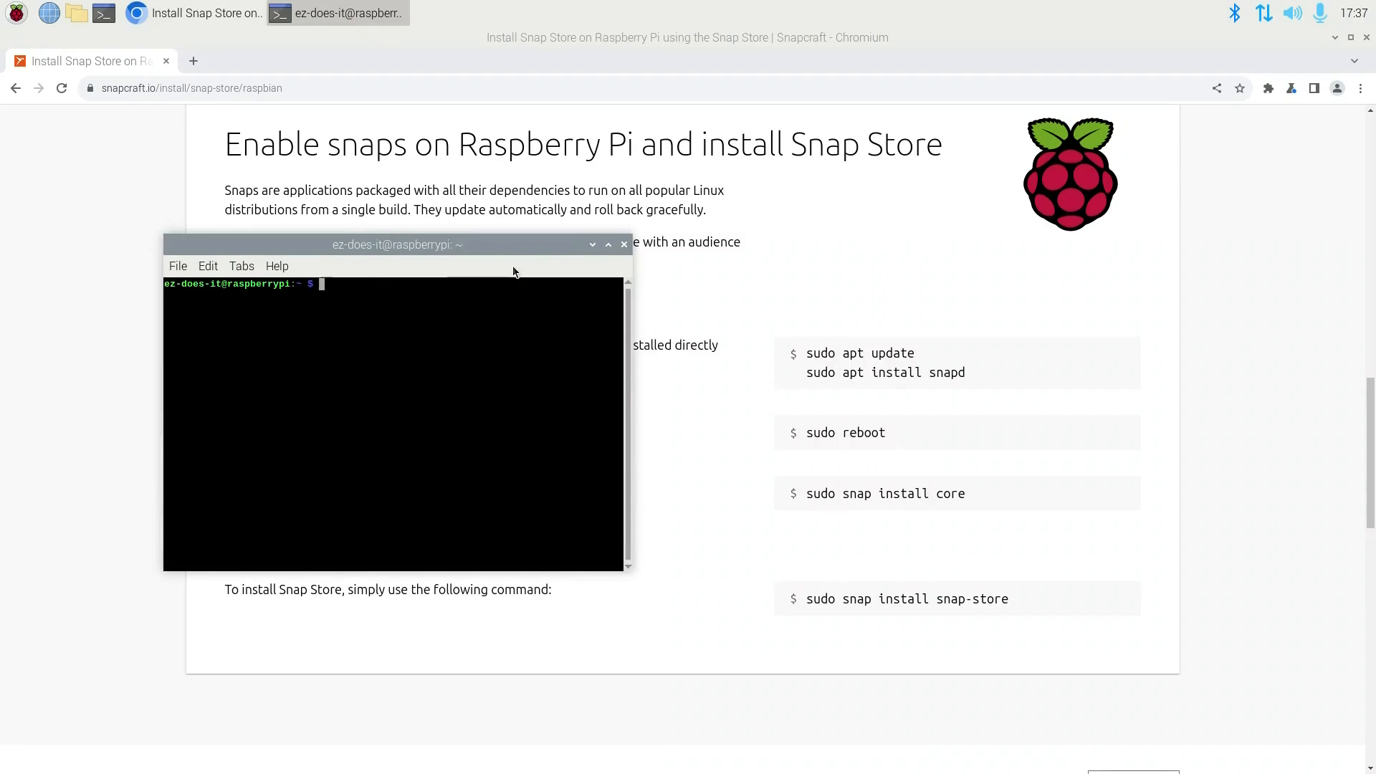
pyautogui.write('sudo apt update')
pyautogui.press('Return')
pyautogui.write('sudo apt install snapd')
pyautogui.press('Return')
pyautogui.write('y')
pyautogui.press('Return')
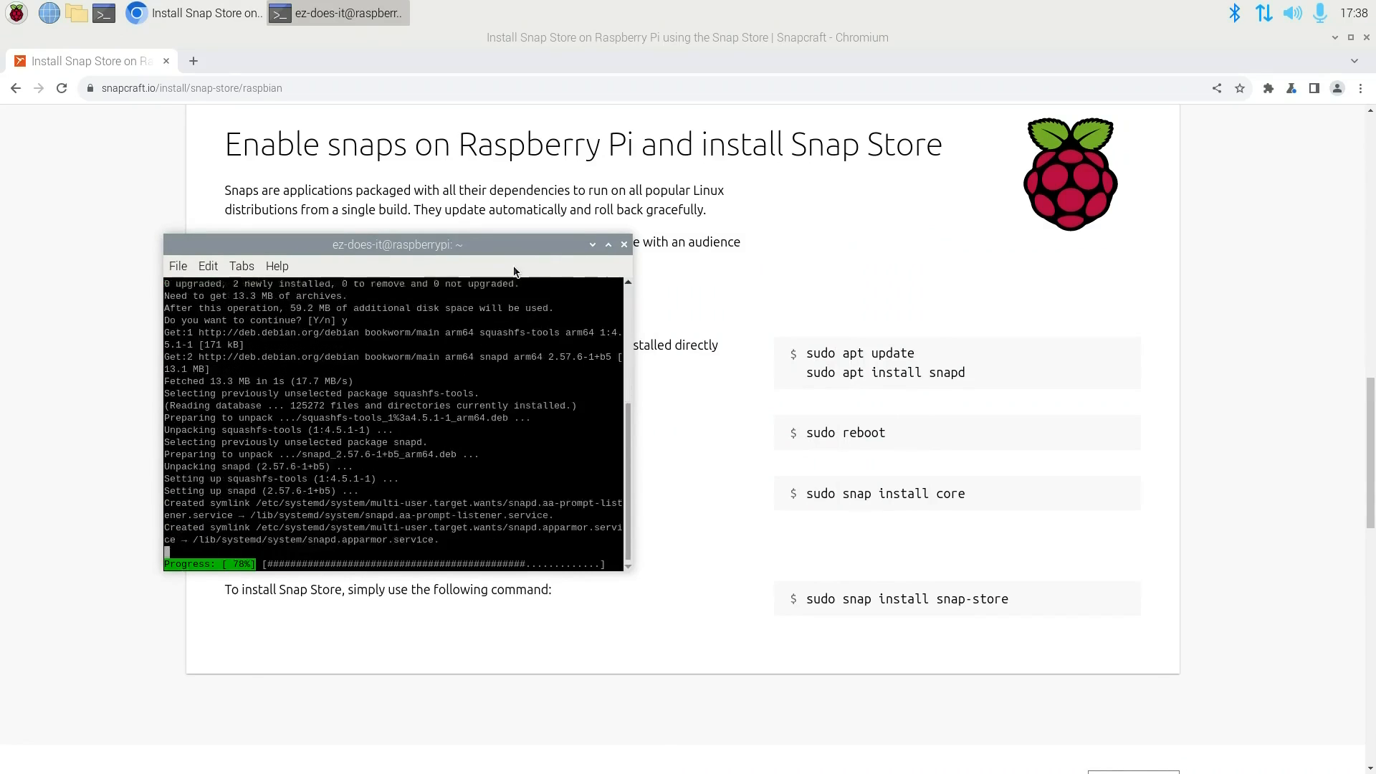
pyautogui.write('clear')
# Step: Reboot the Pi, then run sudo snap install core and sudo snap install snap-store
pyautogui.press('Return')
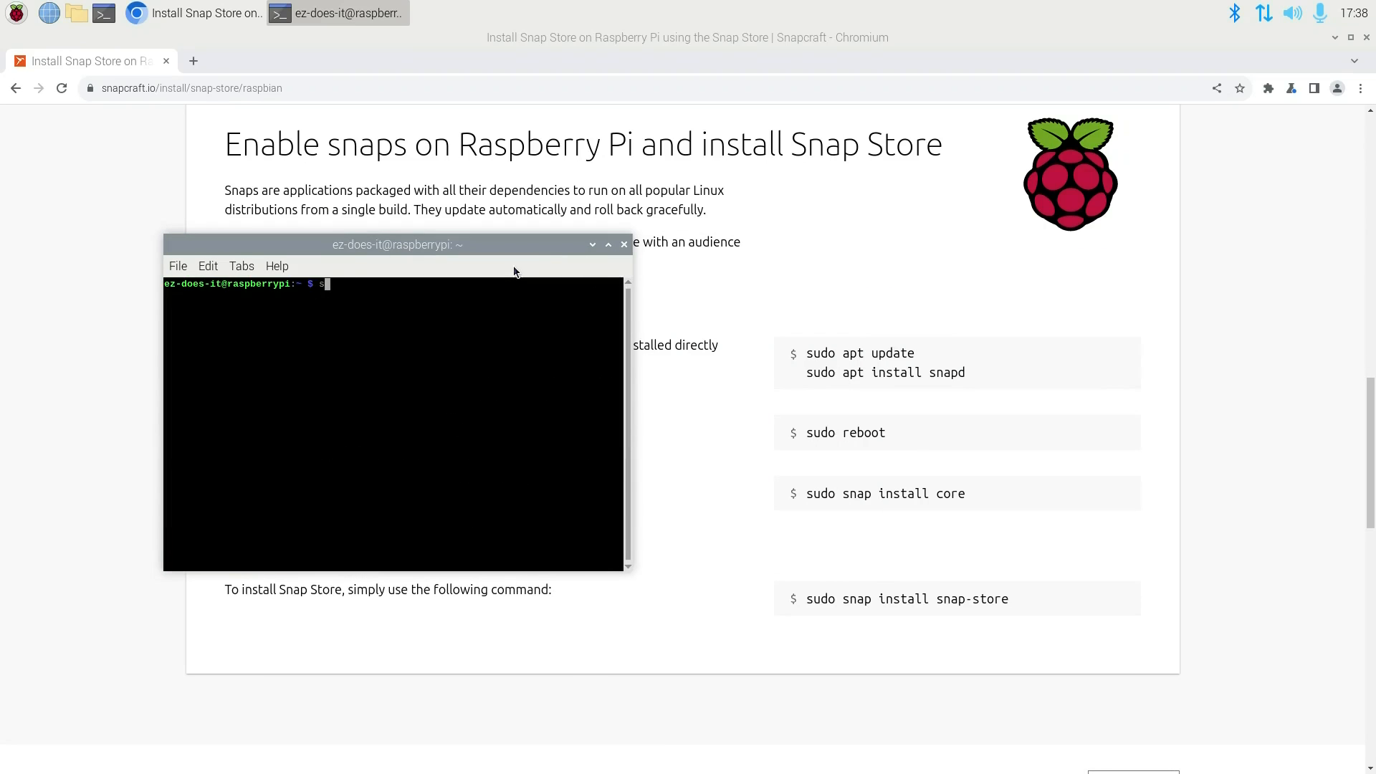
pyautogui.write('sudo reboot')
pyautogui.press('Return')
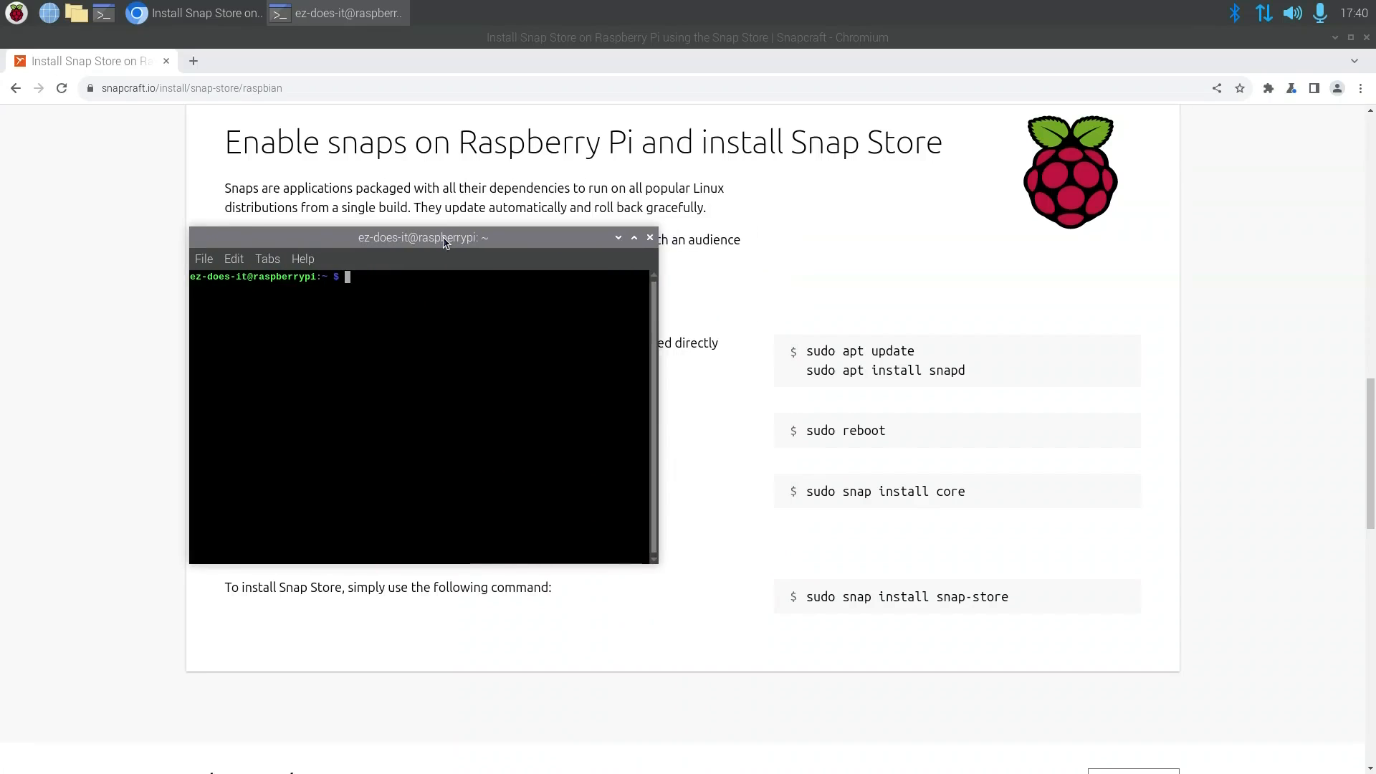
pyautogui.write('sudo snap install core')
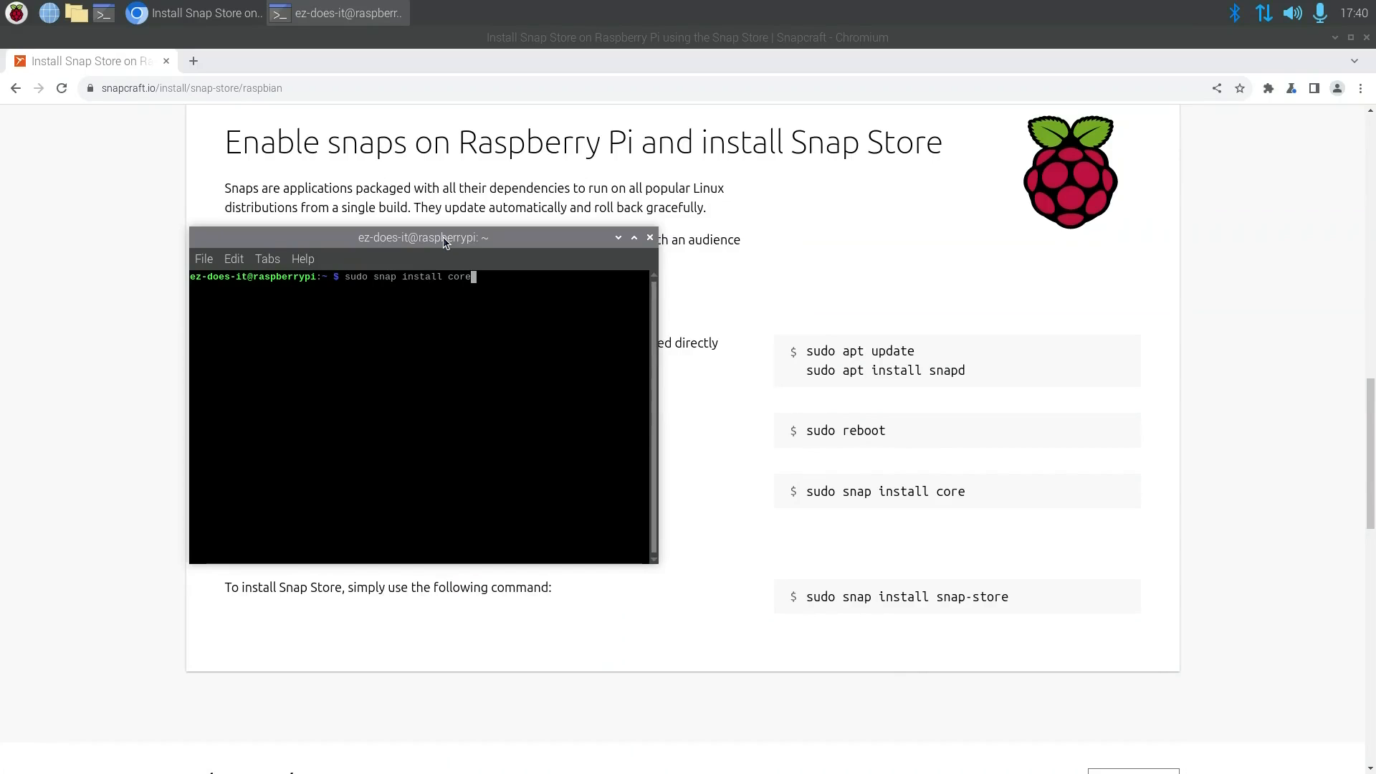
pyautogui.press('Return')
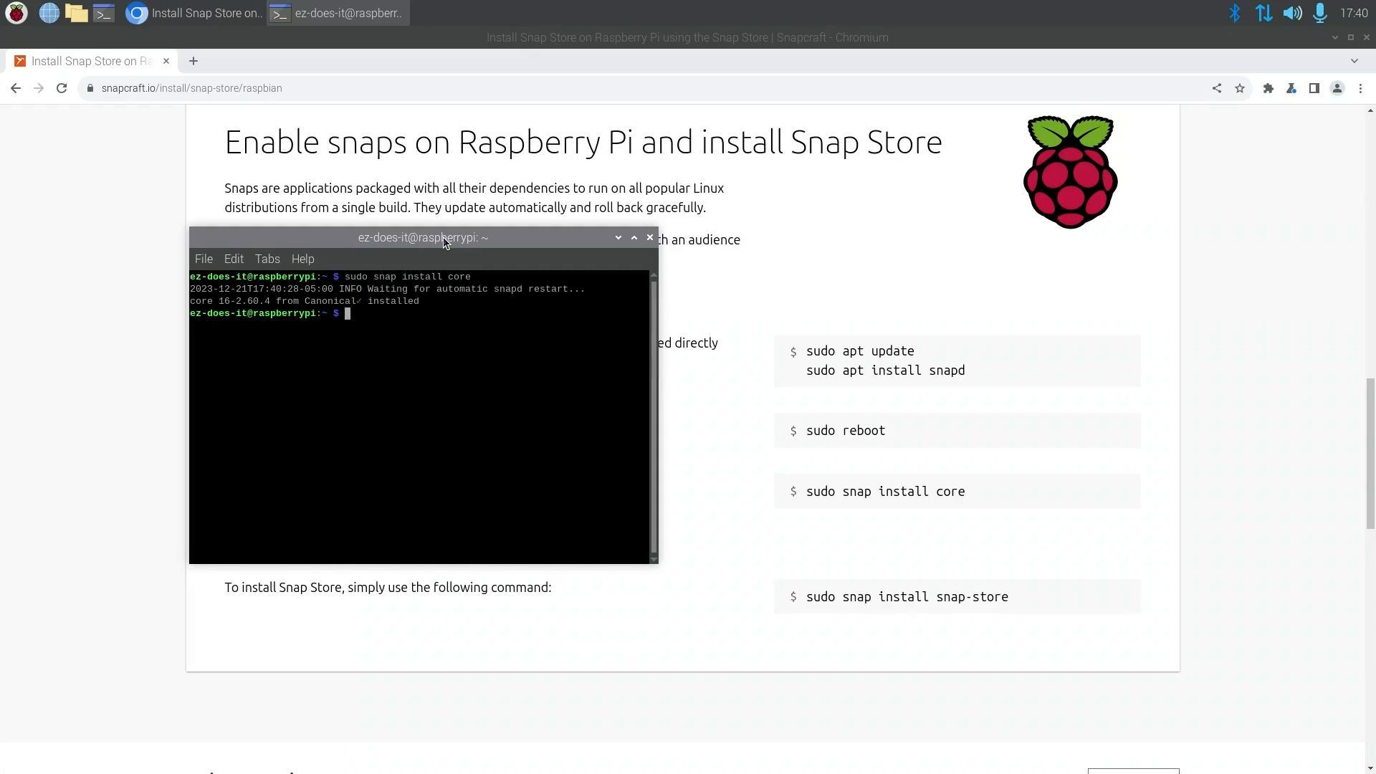
pyautogui.write('s')
pyautogui.write('udo')
pyautogui.write(' snap install snap-store')
pyautogui.press('Return')
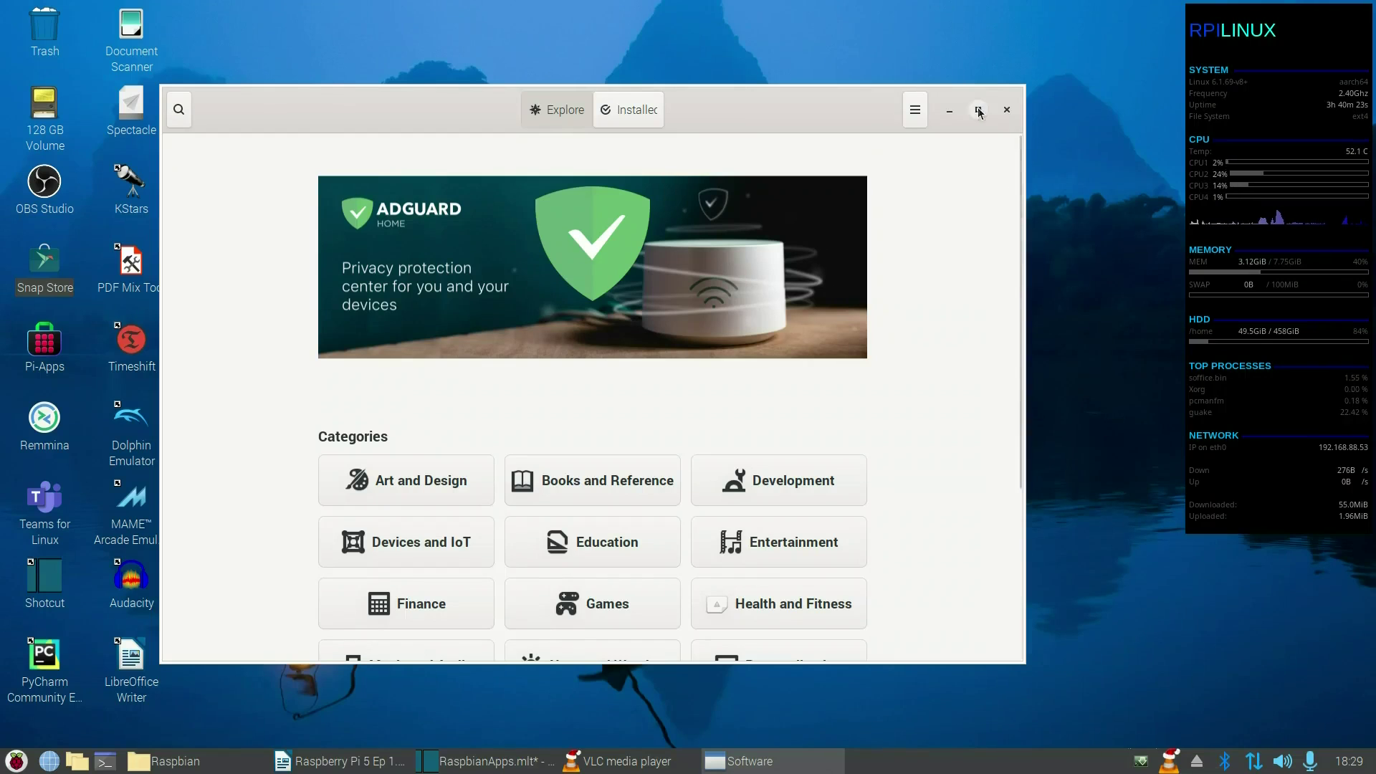
# Step: Maximize Snap Store and browse the Art and Design and Development categories
pyautogui.click(978, 110)
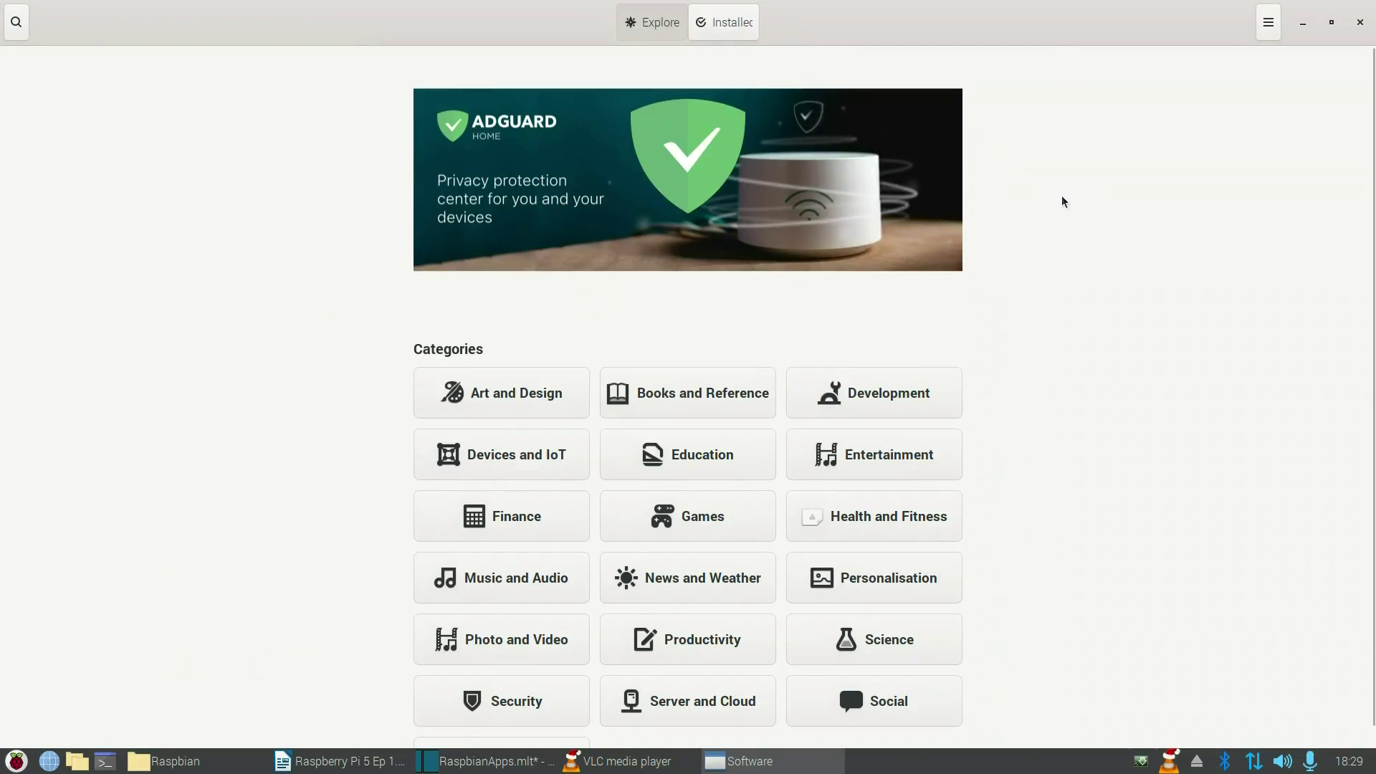
pyautogui.click(538, 424)
pyautogui.click(17, 15)
pyautogui.click(873, 400)
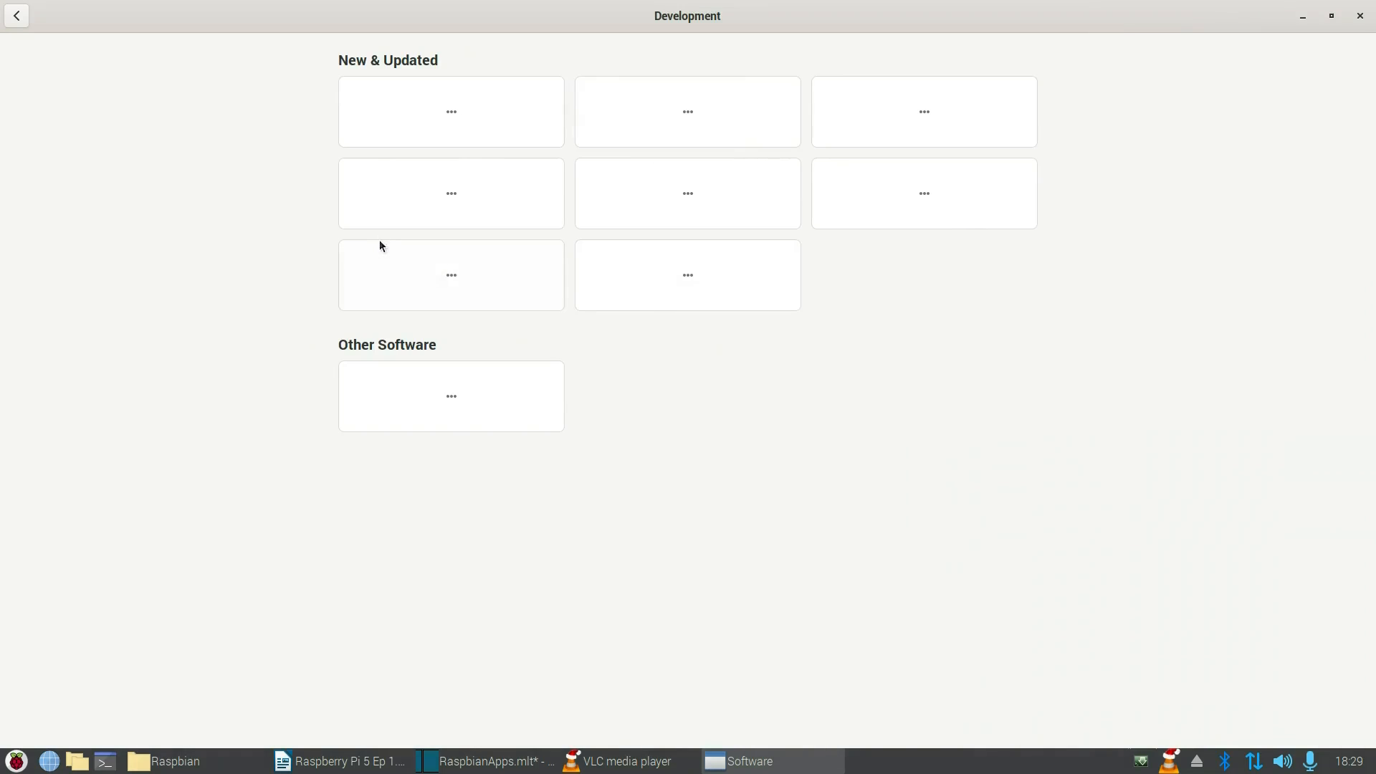
pyautogui.click(16, 15)
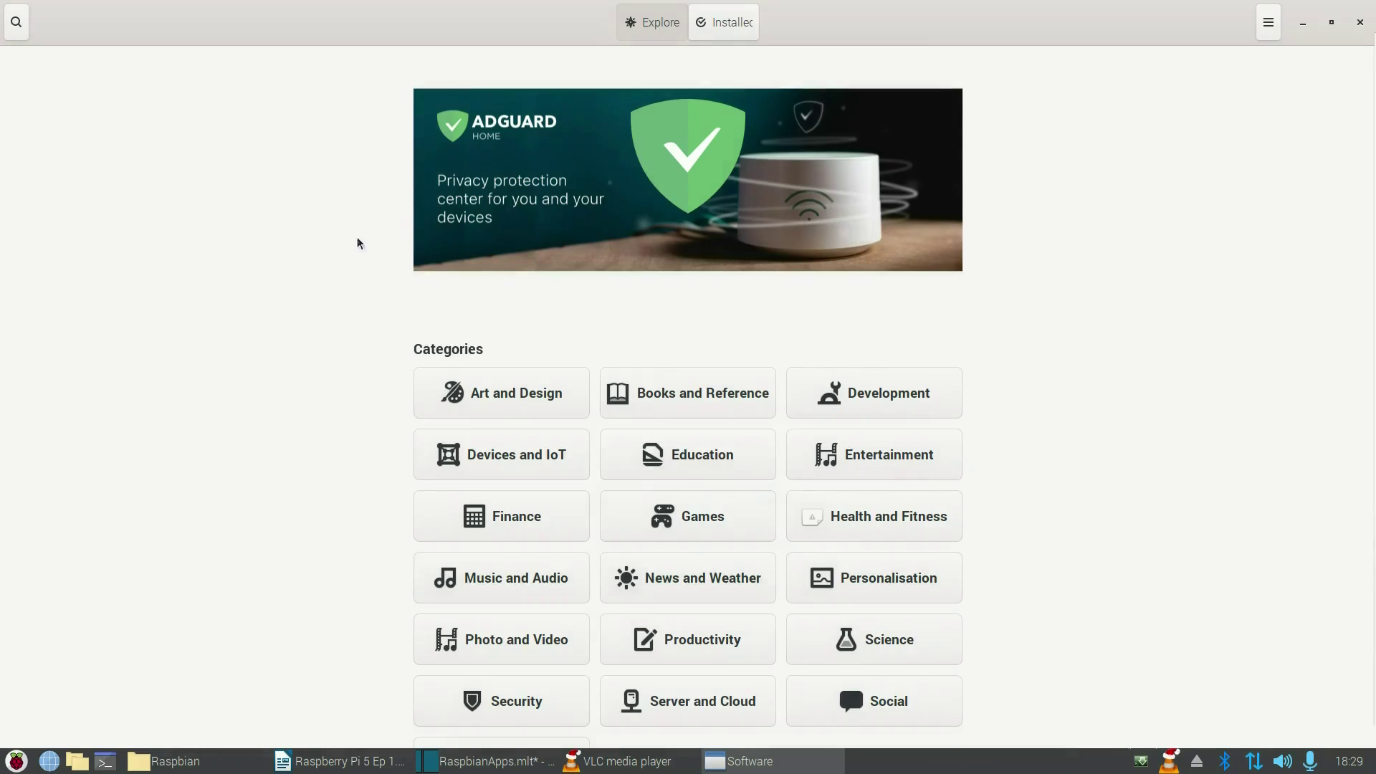
# Step: Browse the Games, Photo and Video, and Productivity categories
pyautogui.click(698, 519)
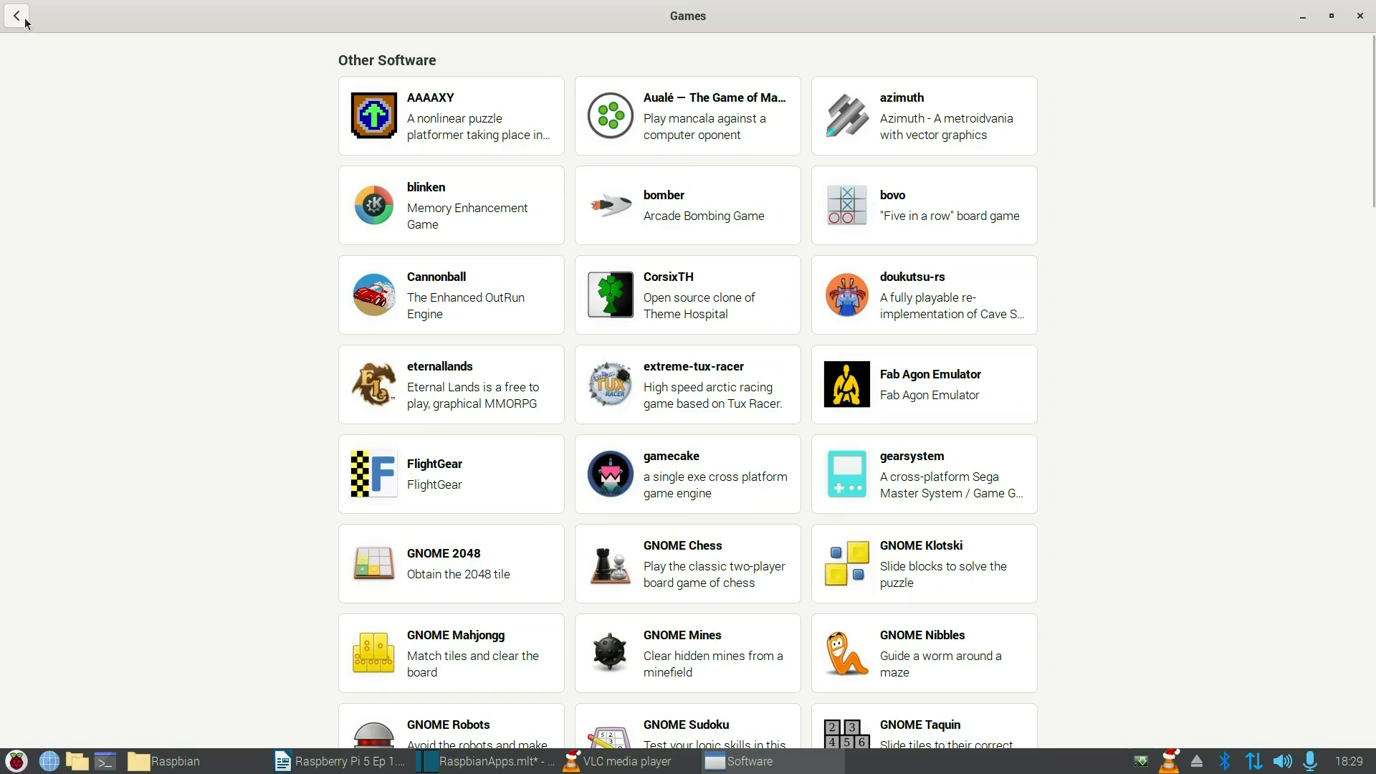
pyautogui.click(16, 15)
pyautogui.click(501, 640)
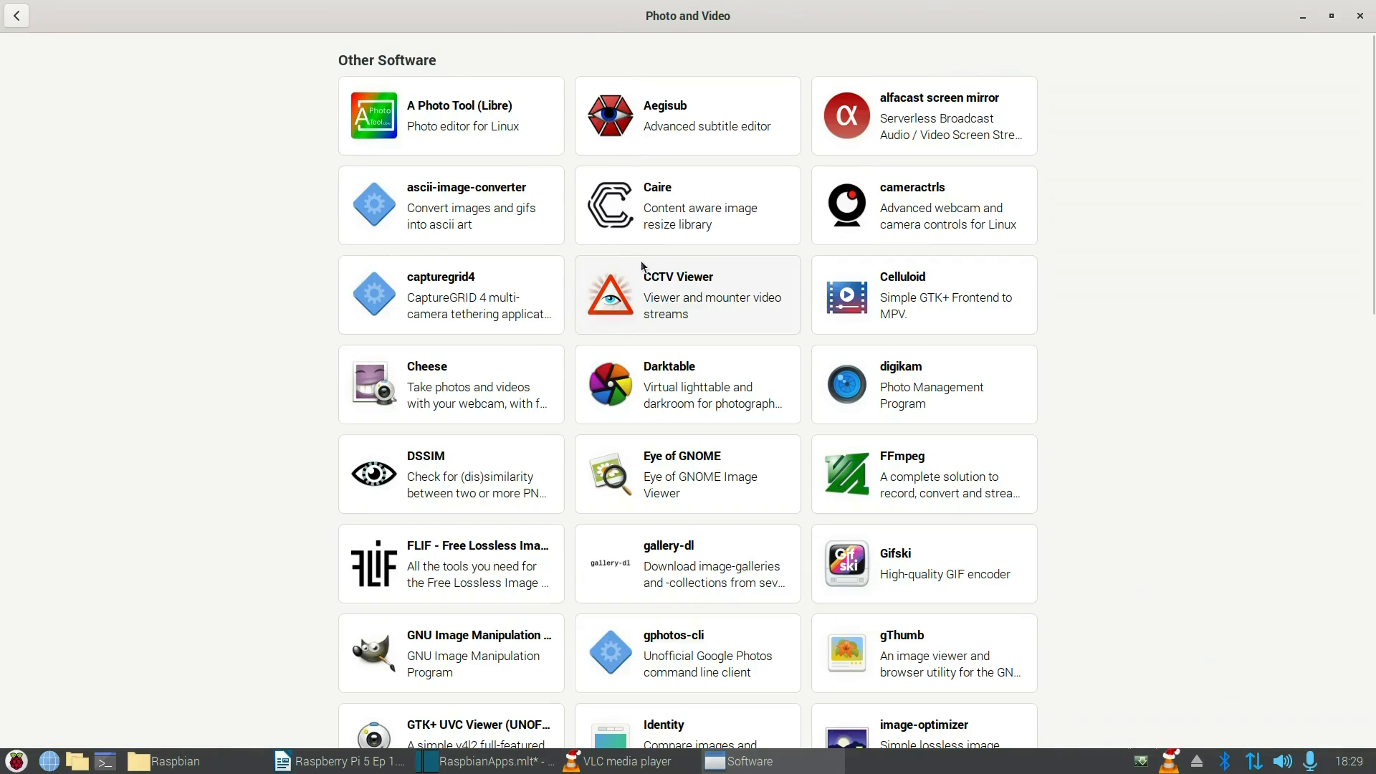
pyautogui.click(16, 15)
pyautogui.click(700, 640)
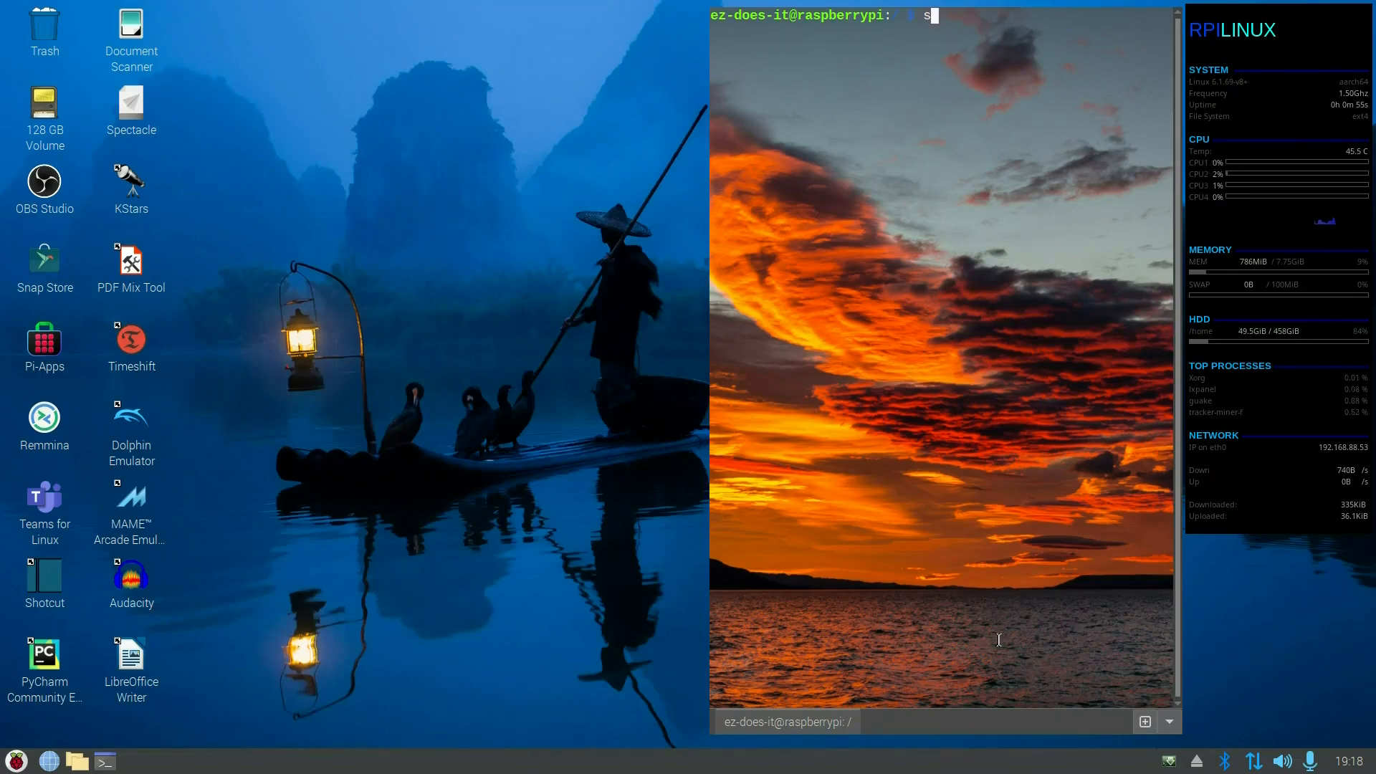
pyautogui.write('ate && sudo apt upgrade')
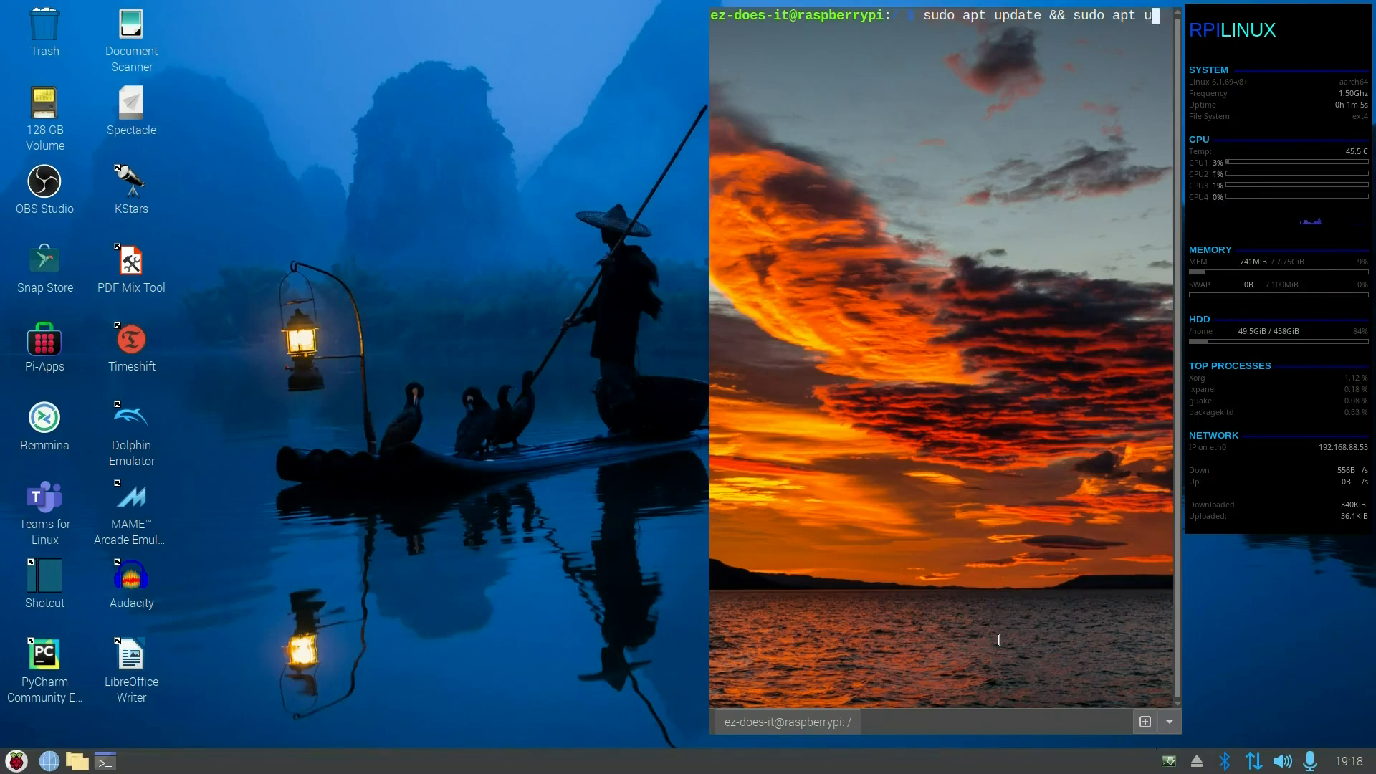
# Step: Run sudo apt update && upgrade, then sudo apt install guake, confirming with y
pyautogui.press('Return')
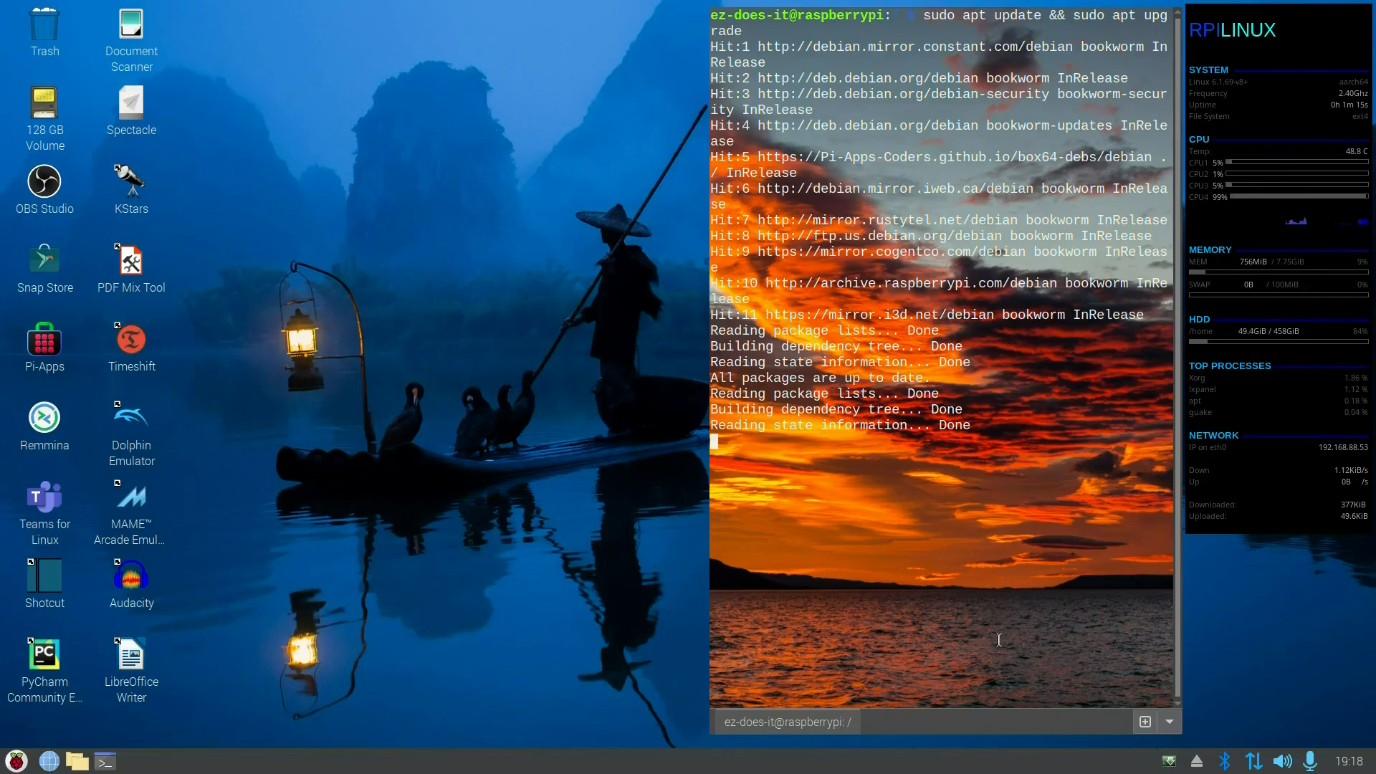
pyautogui.write('ei')
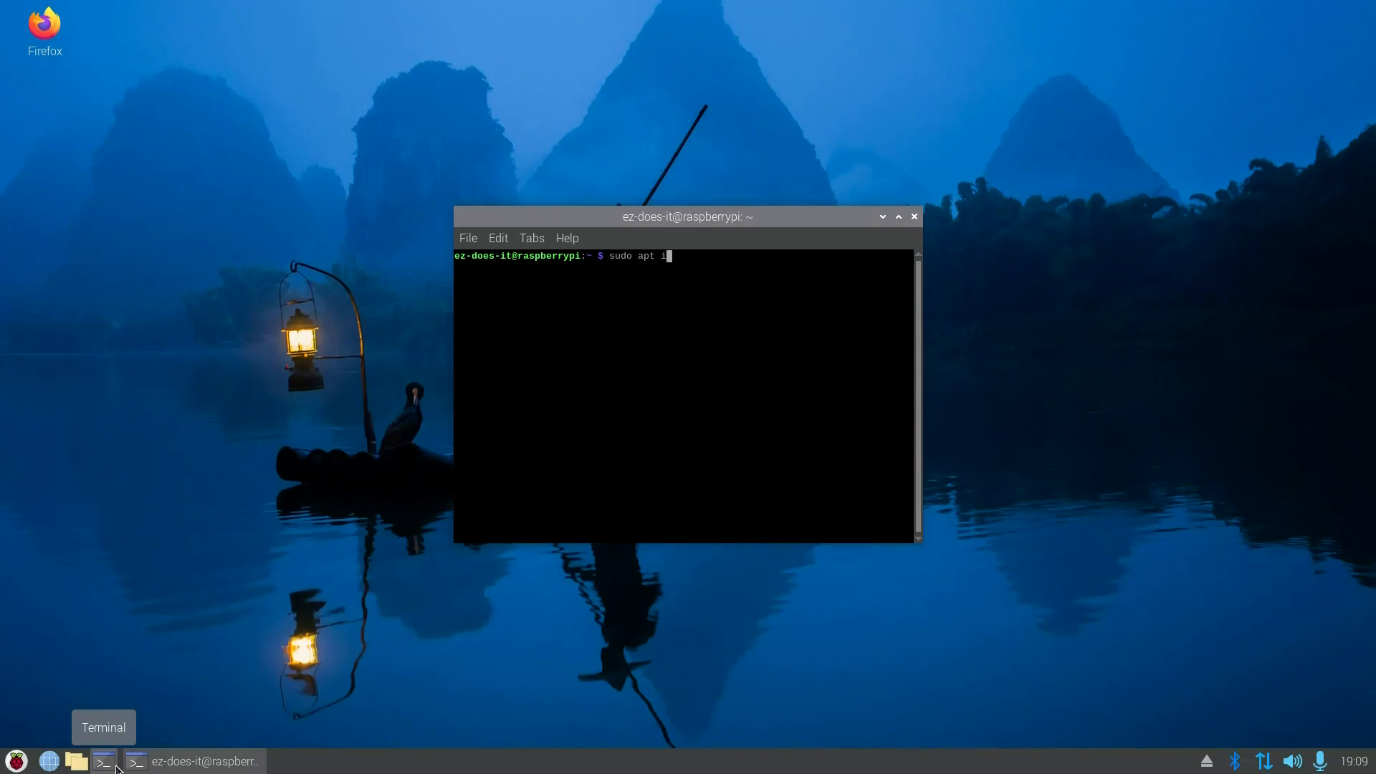
pyautogui.write('ll guake')
pyautogui.press('Return')
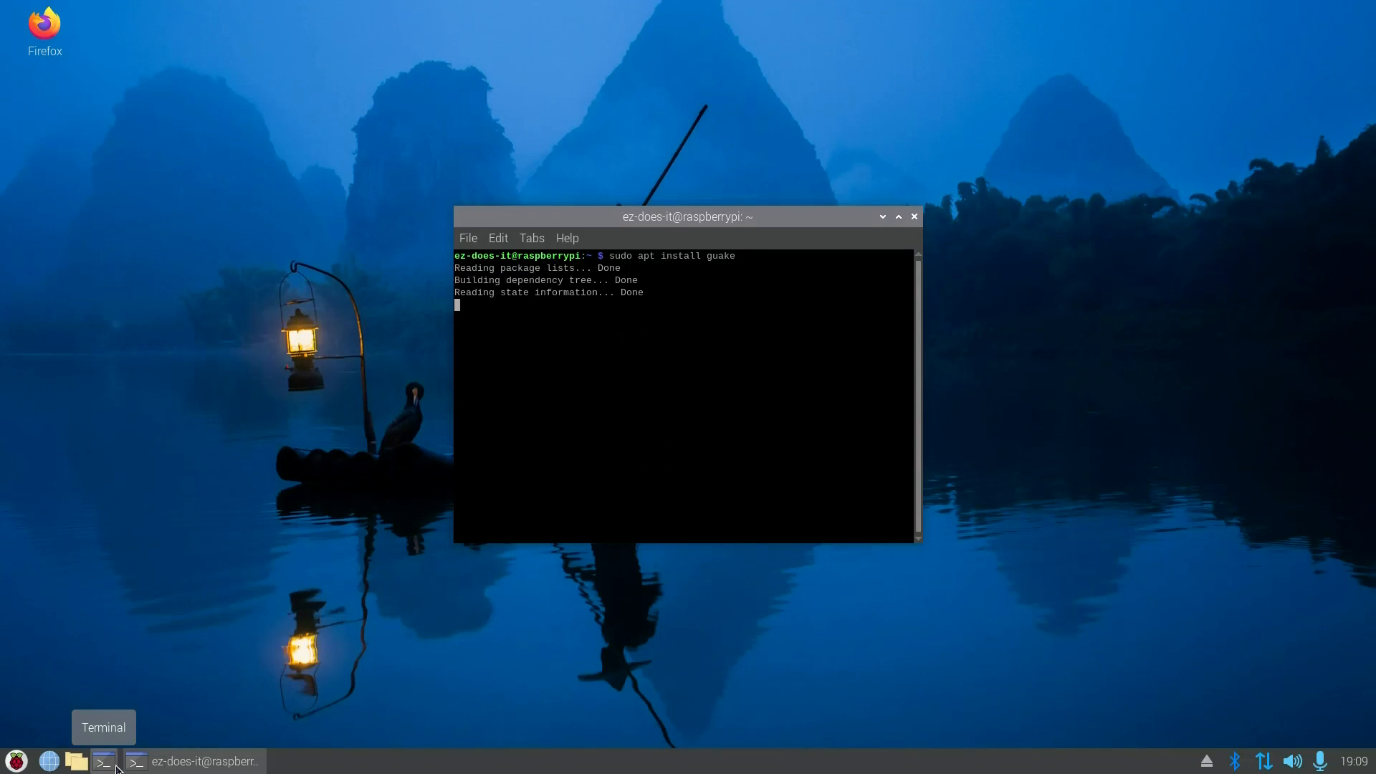
pyautogui.write('y')
pyautogui.press('Return')
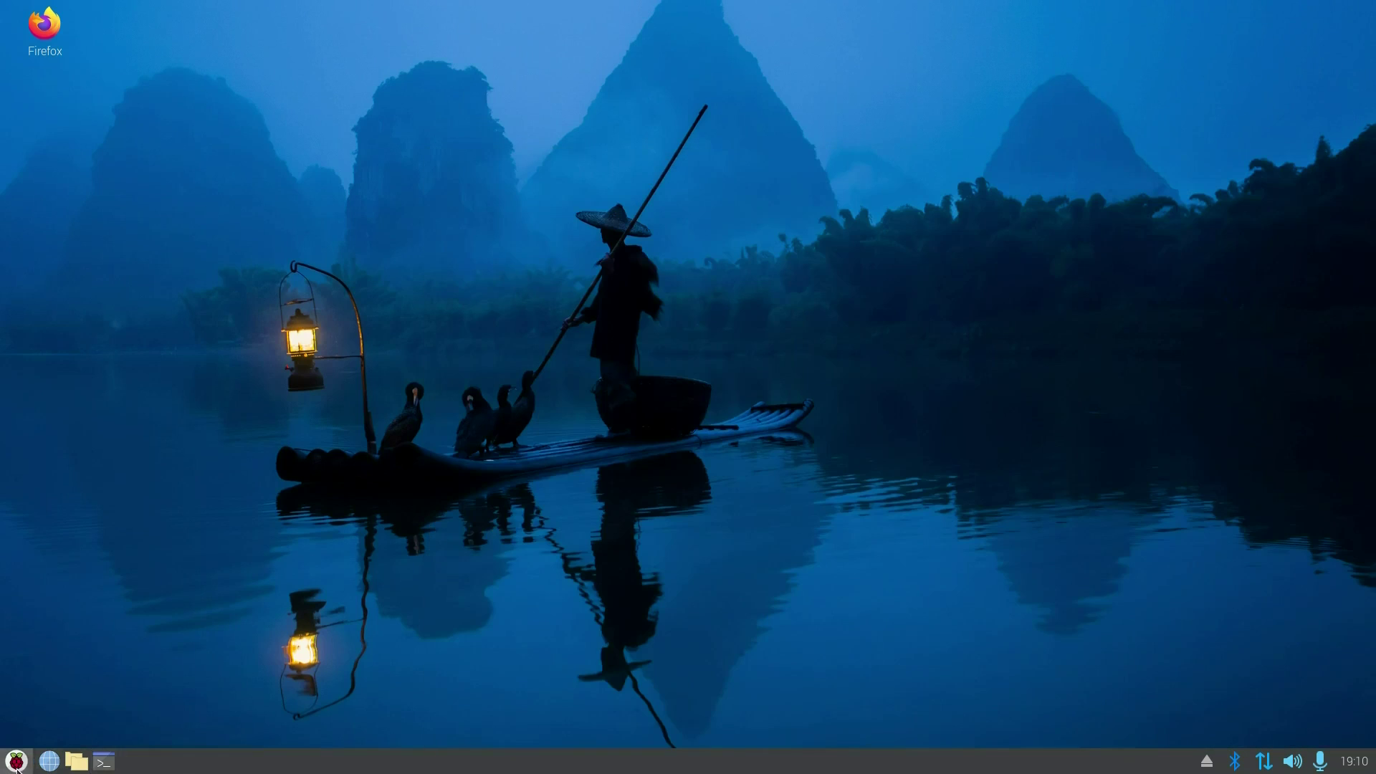
# Step: In Guake Preferences enable Start at login, Right alignment and height displacement 10
pyautogui.click(16, 762)
pyautogui.moveTo(60, 675)
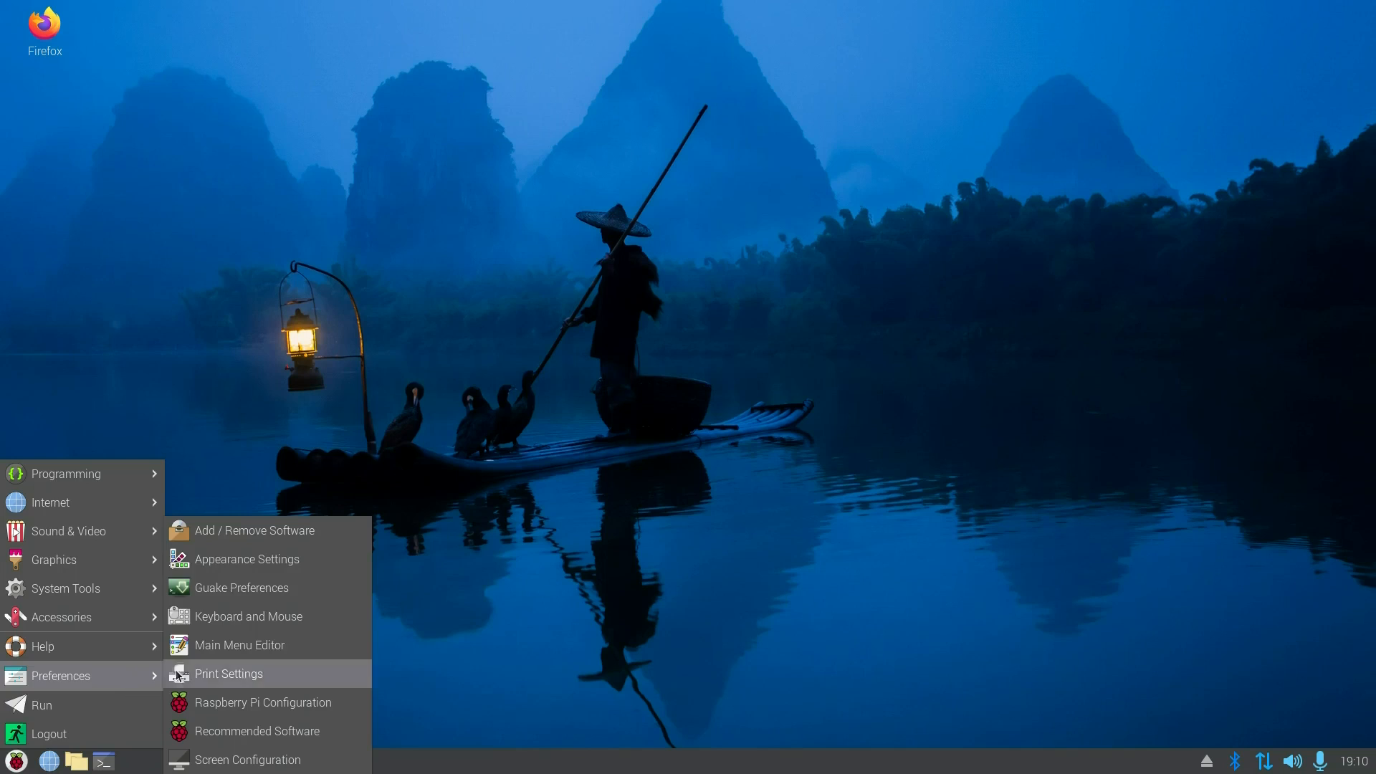
pyautogui.click(199, 653)
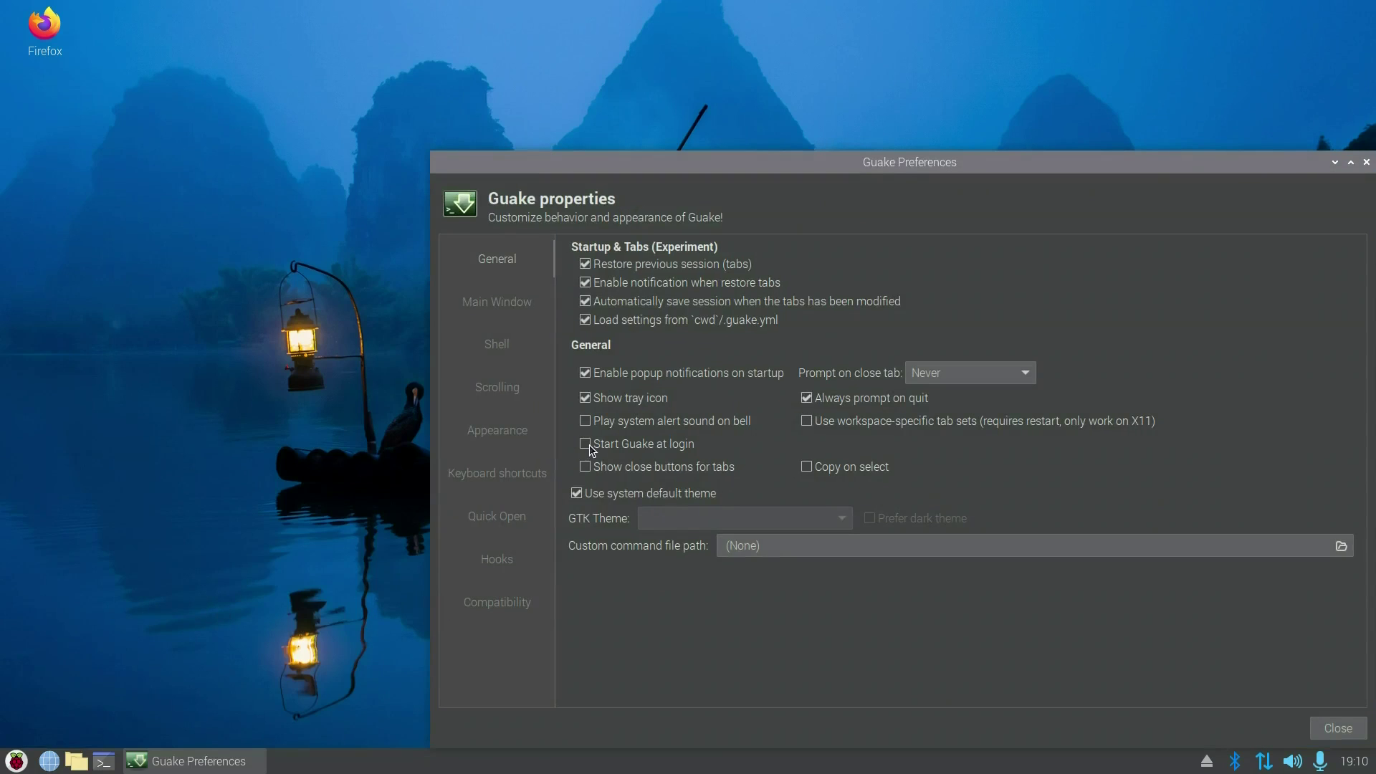
pyautogui.click(585, 443)
pyautogui.click(500, 310)
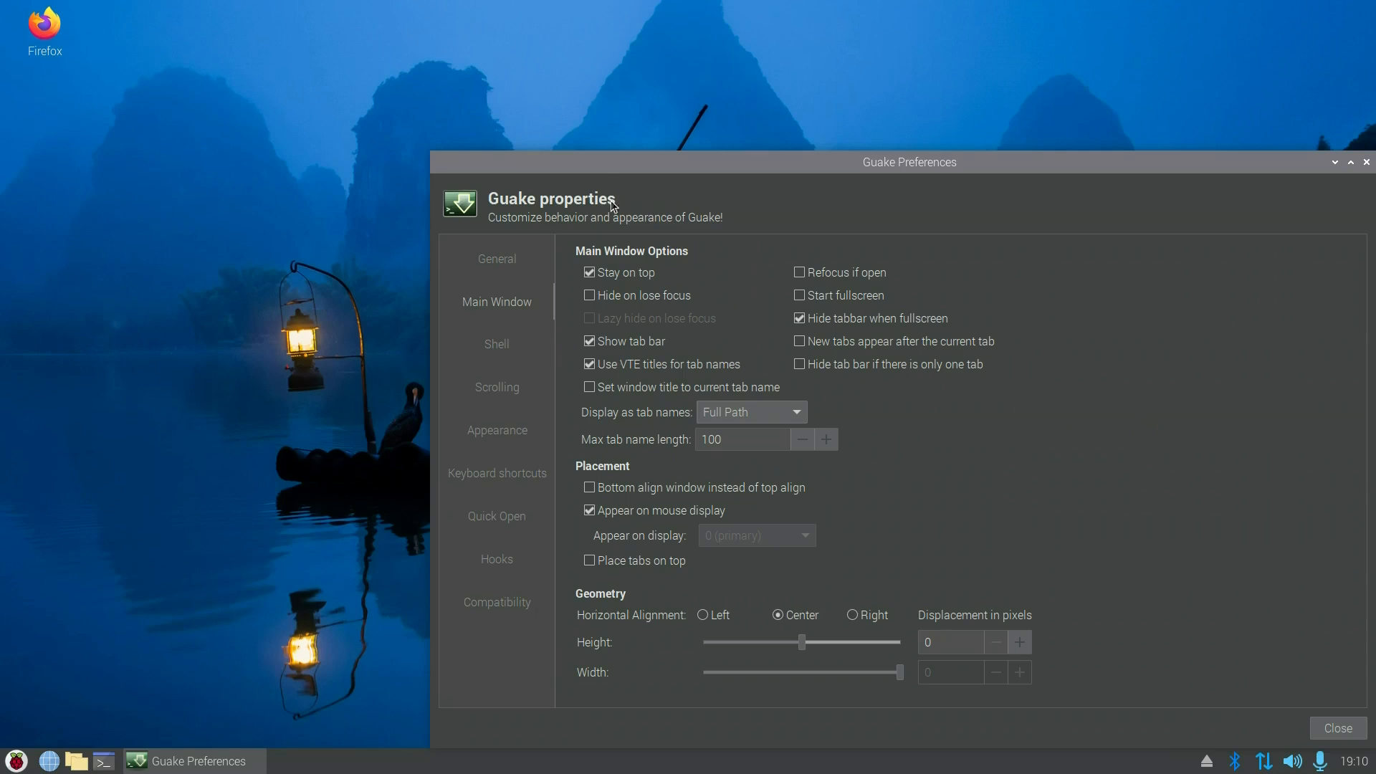
pyautogui.moveTo(608, 172); pyautogui.dragTo(451, 156)
pyautogui.click(695, 599)
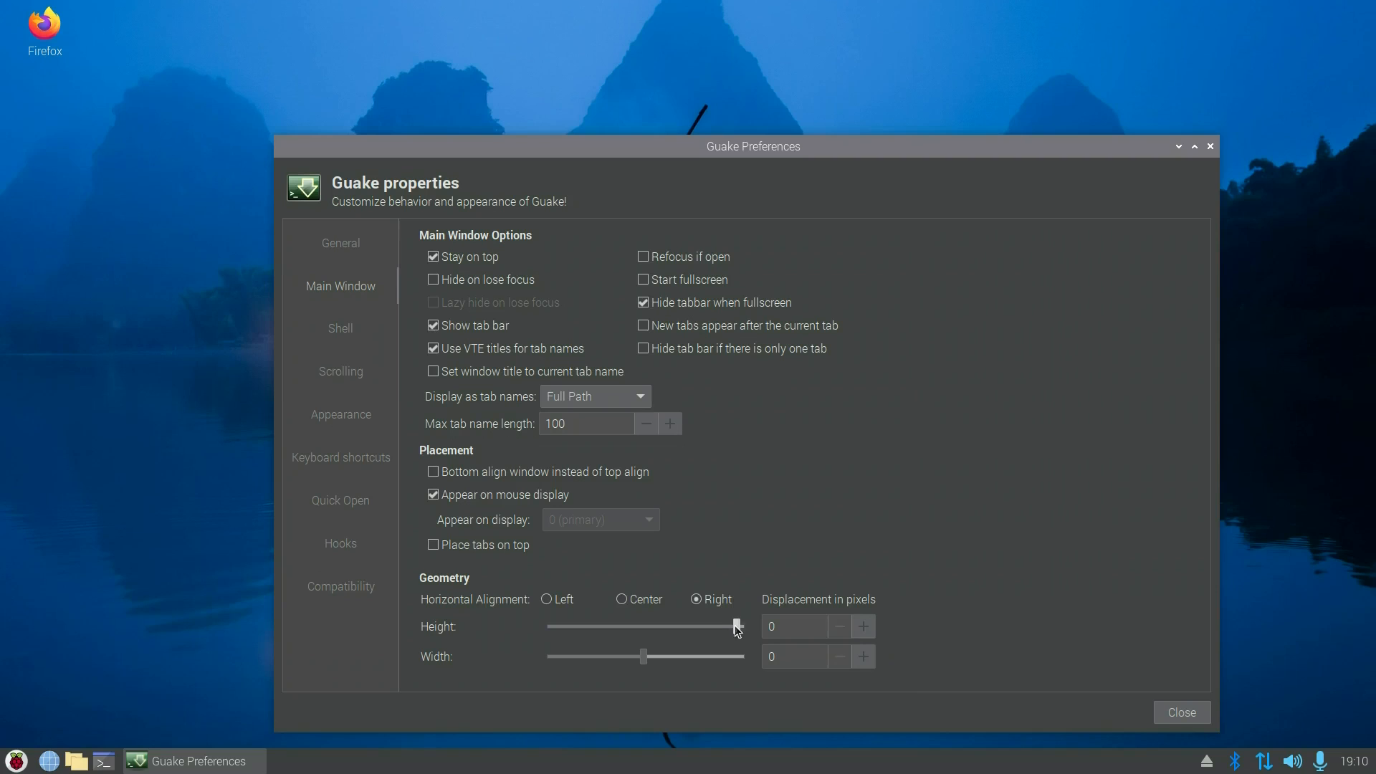
pyautogui.click(736, 627)
# Step: Launch the Guake terminal and stretch its window to nearly full height
pyautogui.click(17, 761)
pyautogui.moveTo(67, 588)
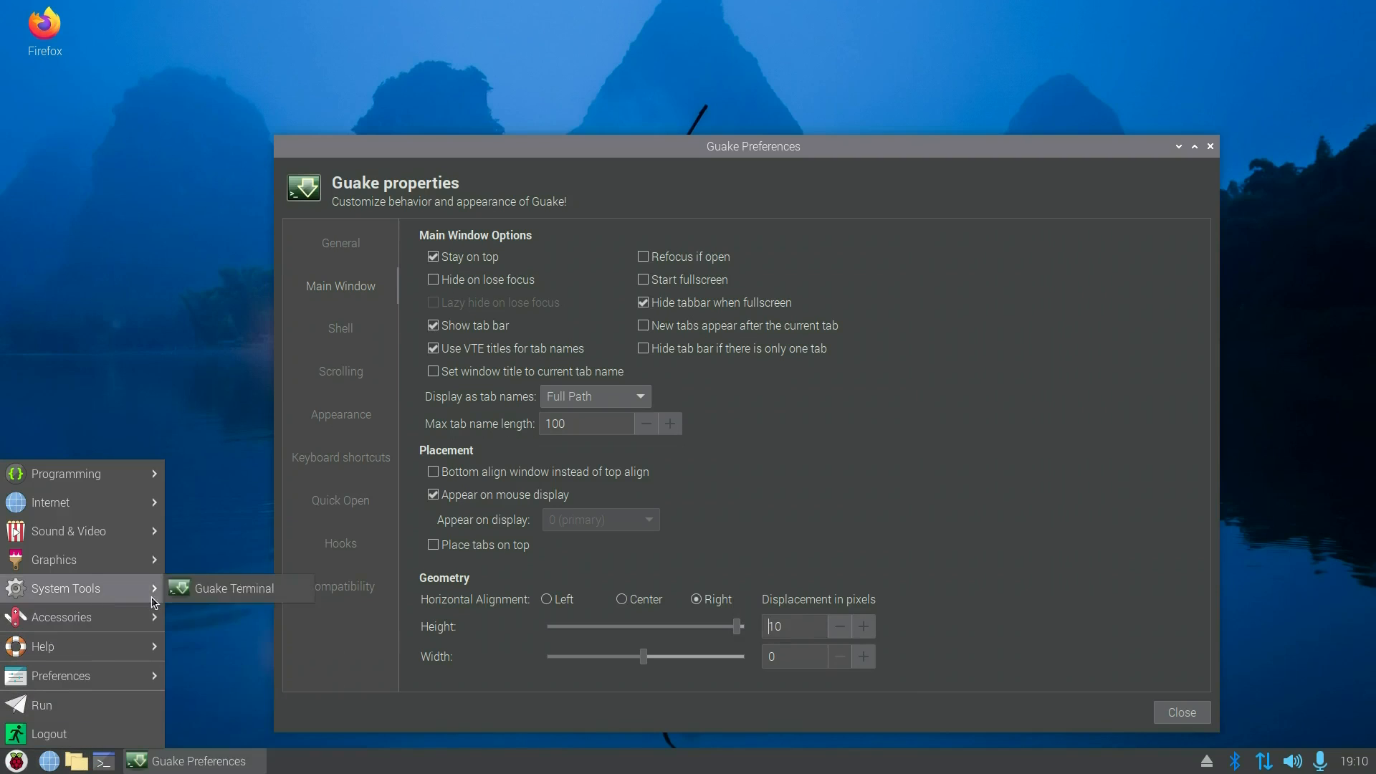
pyautogui.click(242, 588)
pyautogui.moveTo(459, 142); pyautogui.dragTo(181, 87)
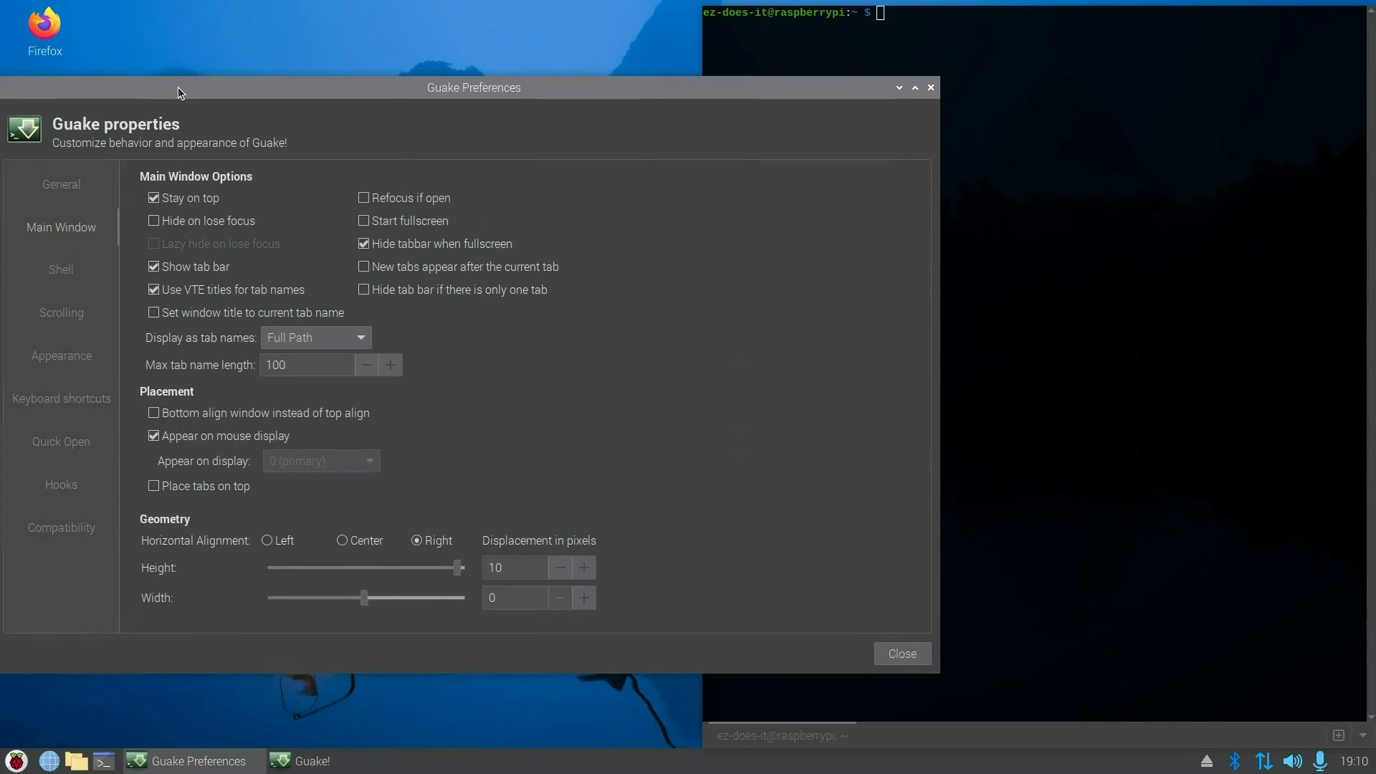
pyautogui.click(442, 570)
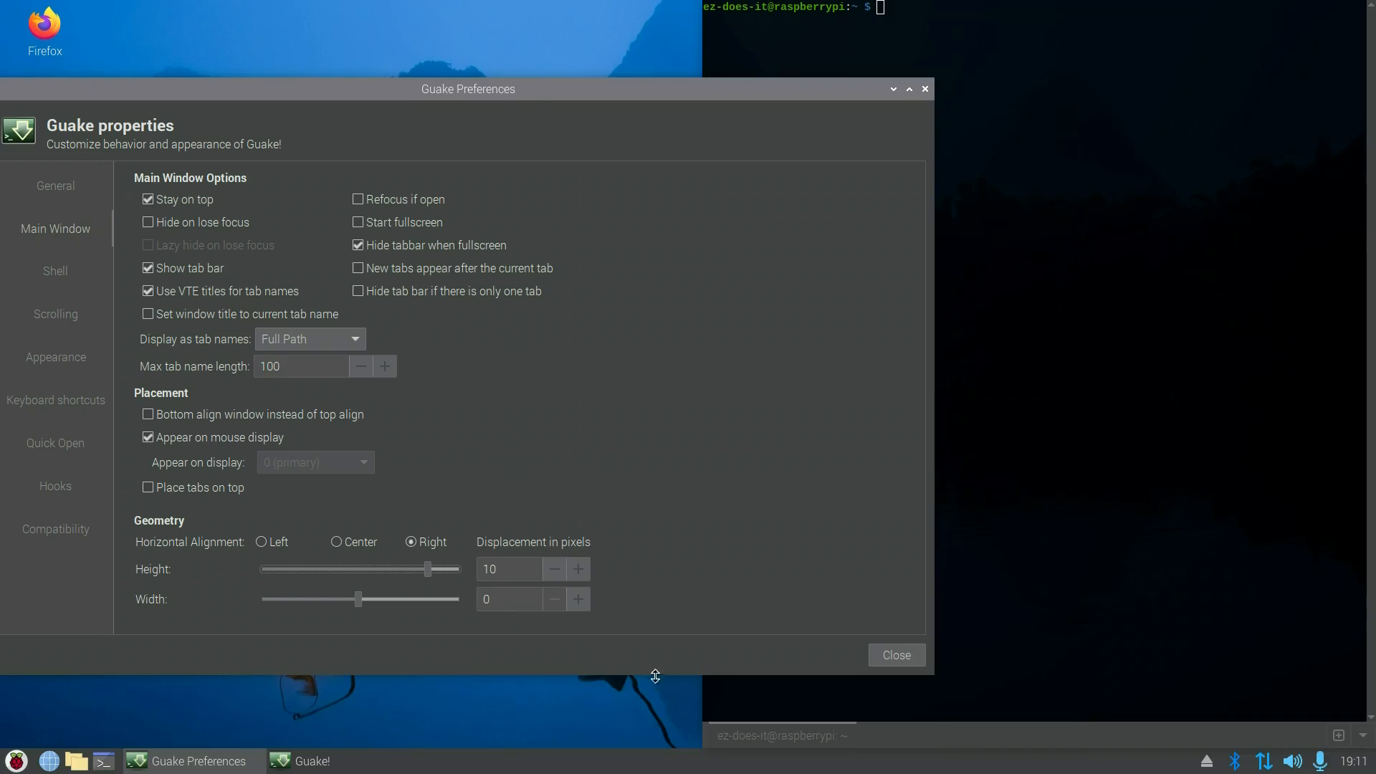
pyautogui.moveTo(435, 570); pyautogui.dragTo(455, 568)
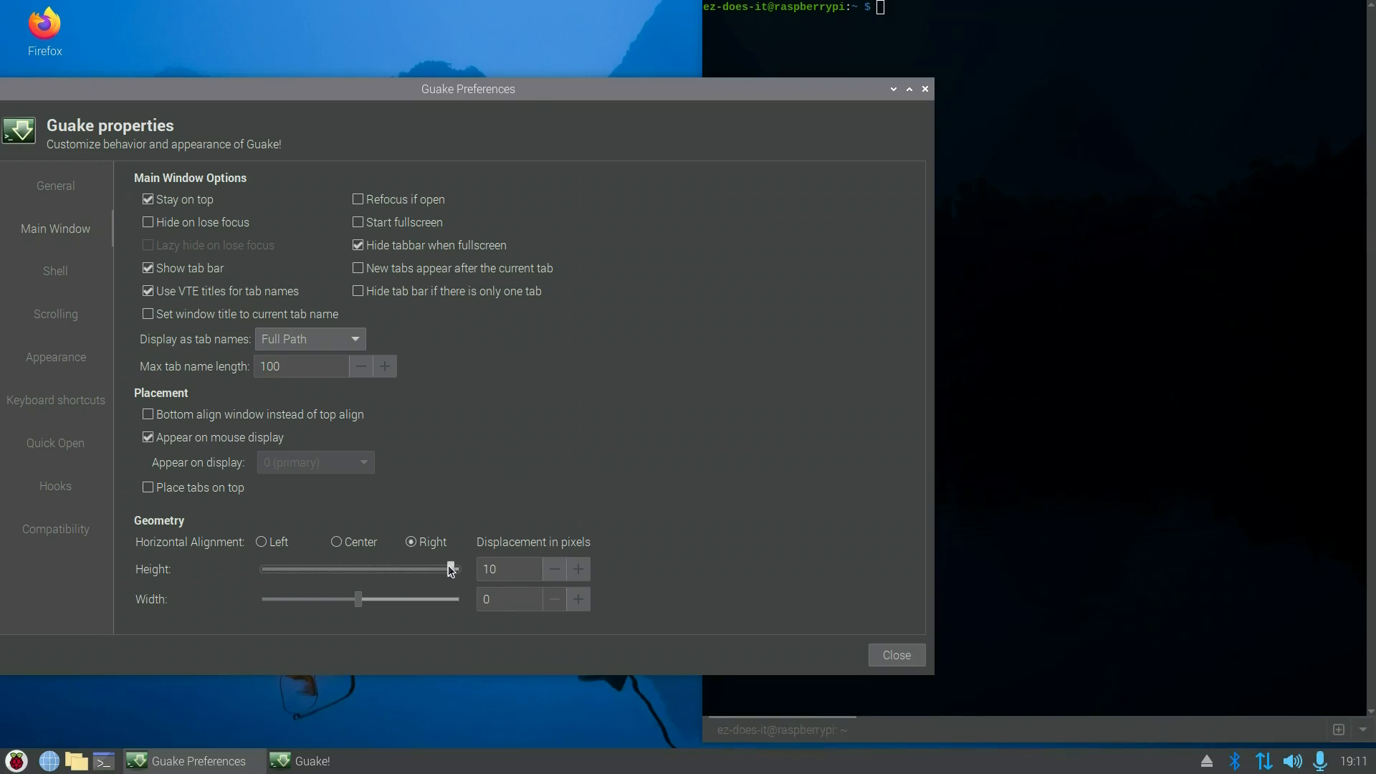
pyautogui.click(578, 570)
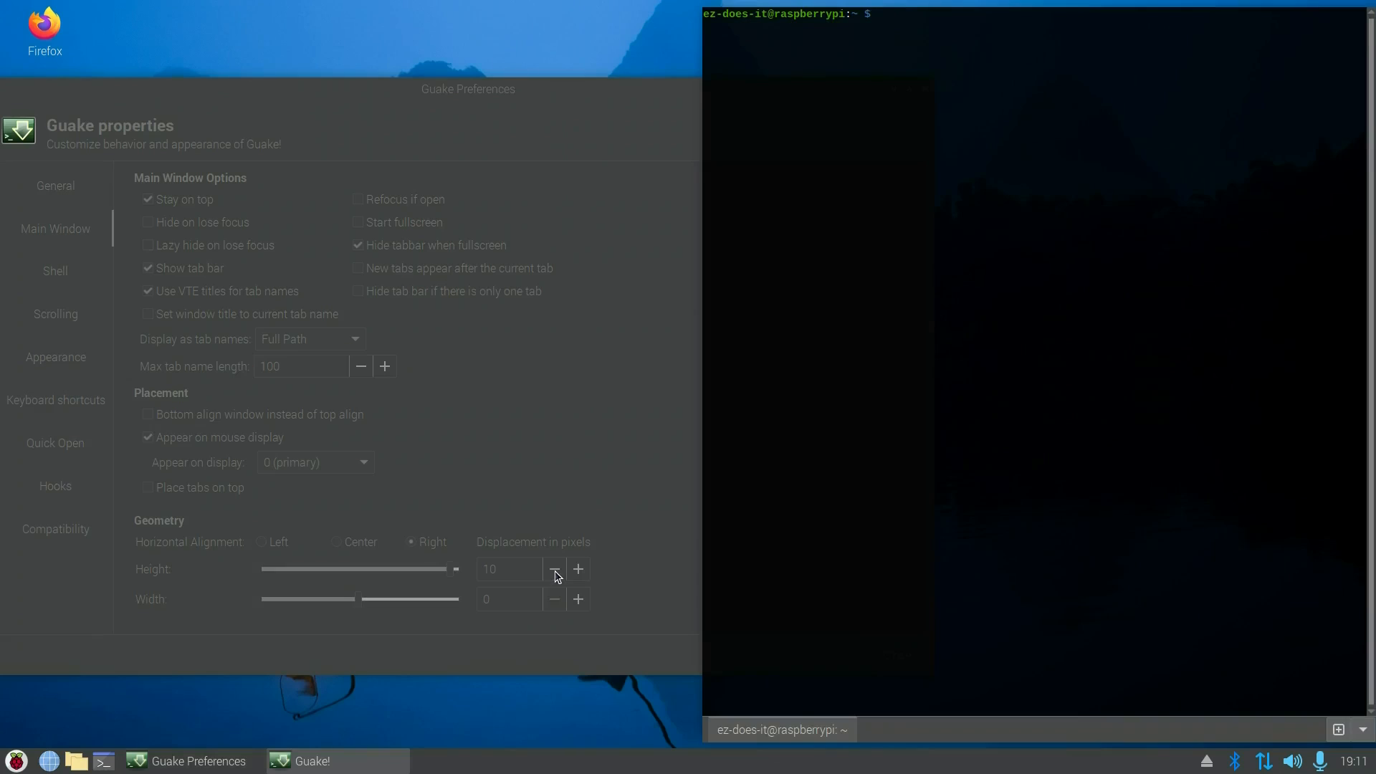
# Step: Narrow the Guake window and set the Appearance font to Monospace Regular 14
pyautogui.moveTo(389, 602); pyautogui.dragTo(355, 598)
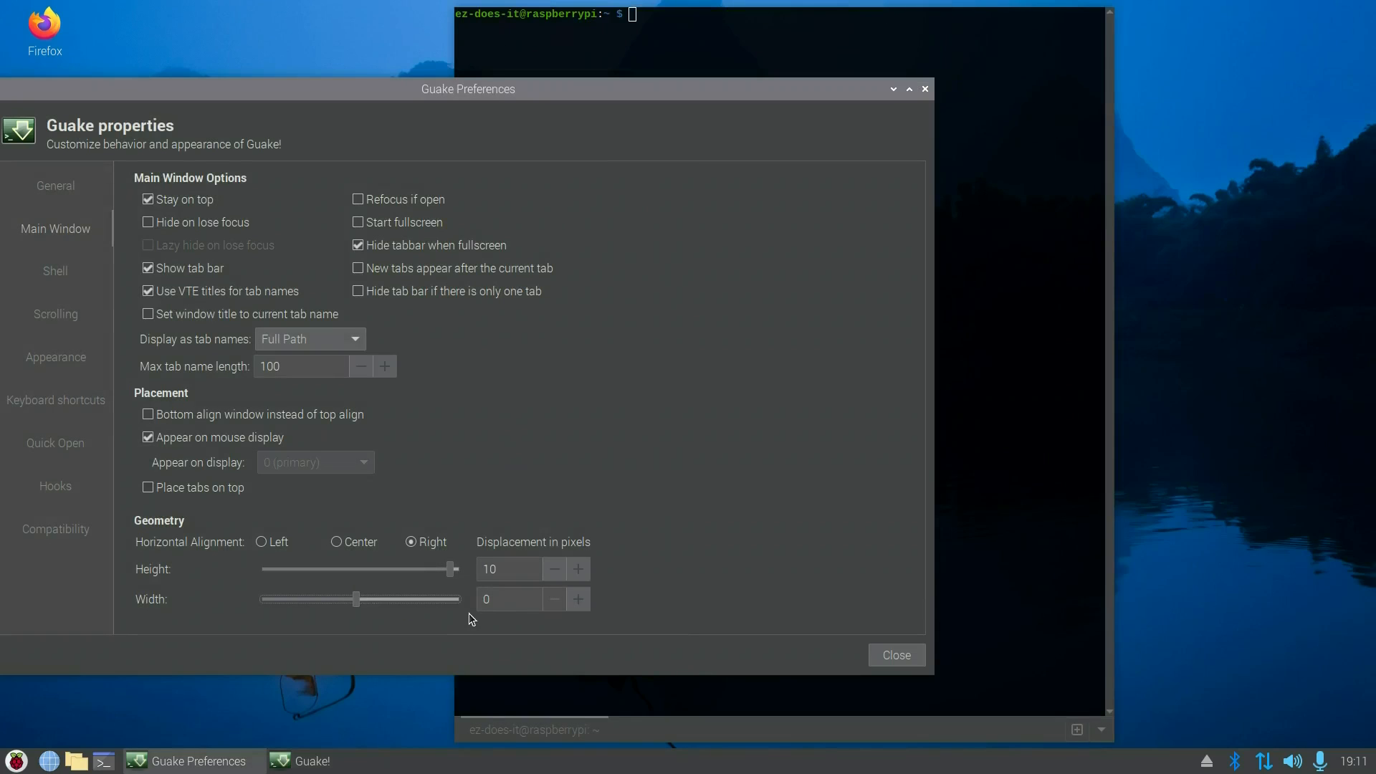
pyautogui.click(55, 273)
pyautogui.click(56, 313)
pyautogui.click(63, 359)
pyautogui.click(138, 202)
pyautogui.click(309, 226)
pyautogui.click(592, 509)
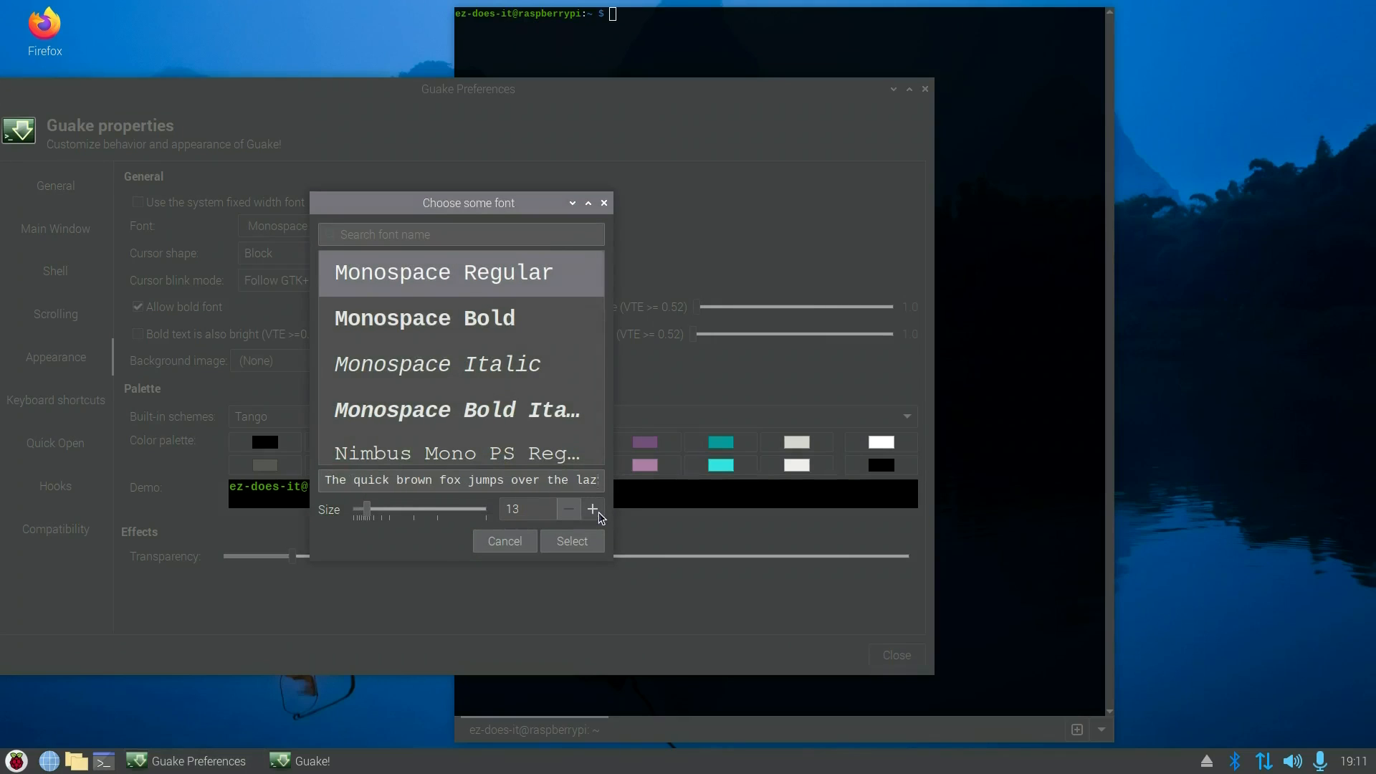
pyautogui.click(592, 508)
pyautogui.click(573, 540)
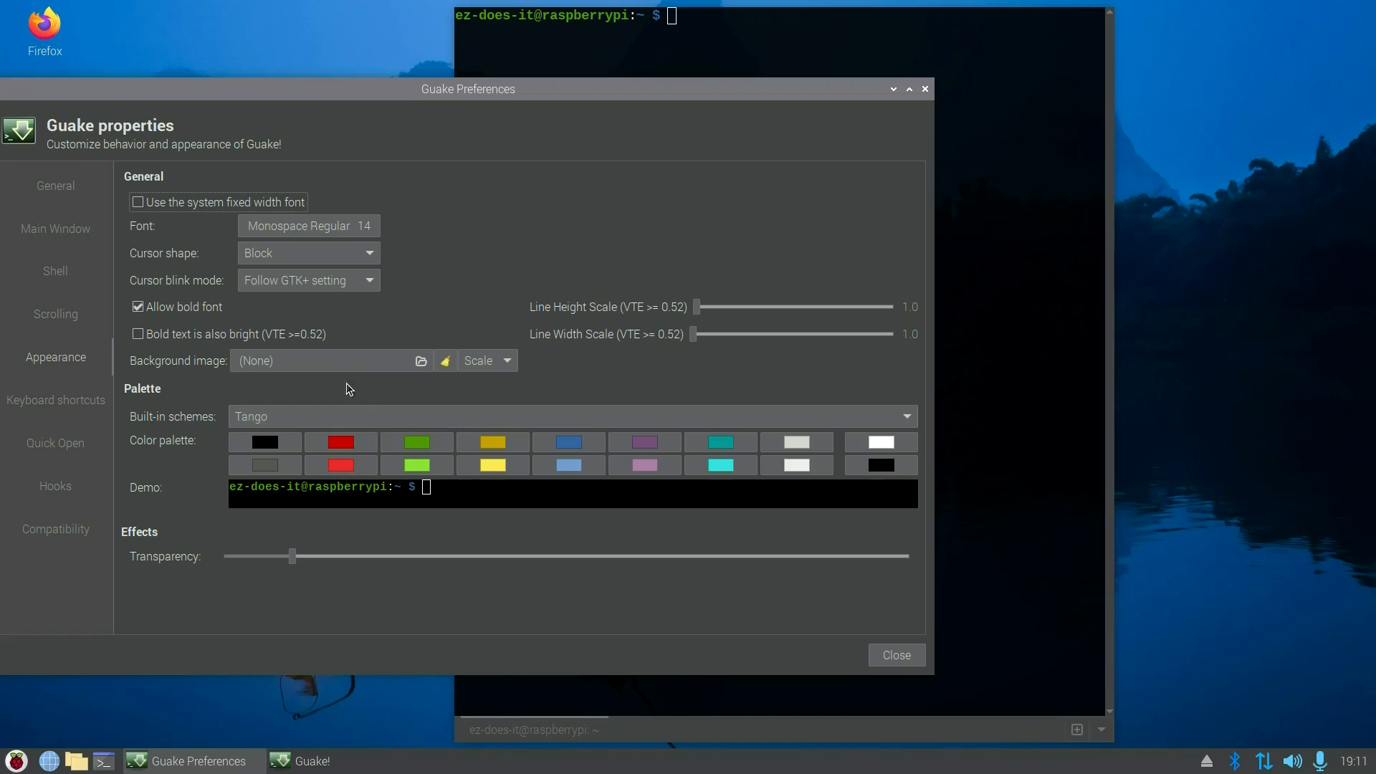
# Step: Browse to /usr/share/wallpapers/moonlight/contents/images for a background image
pyautogui.click(344, 358)
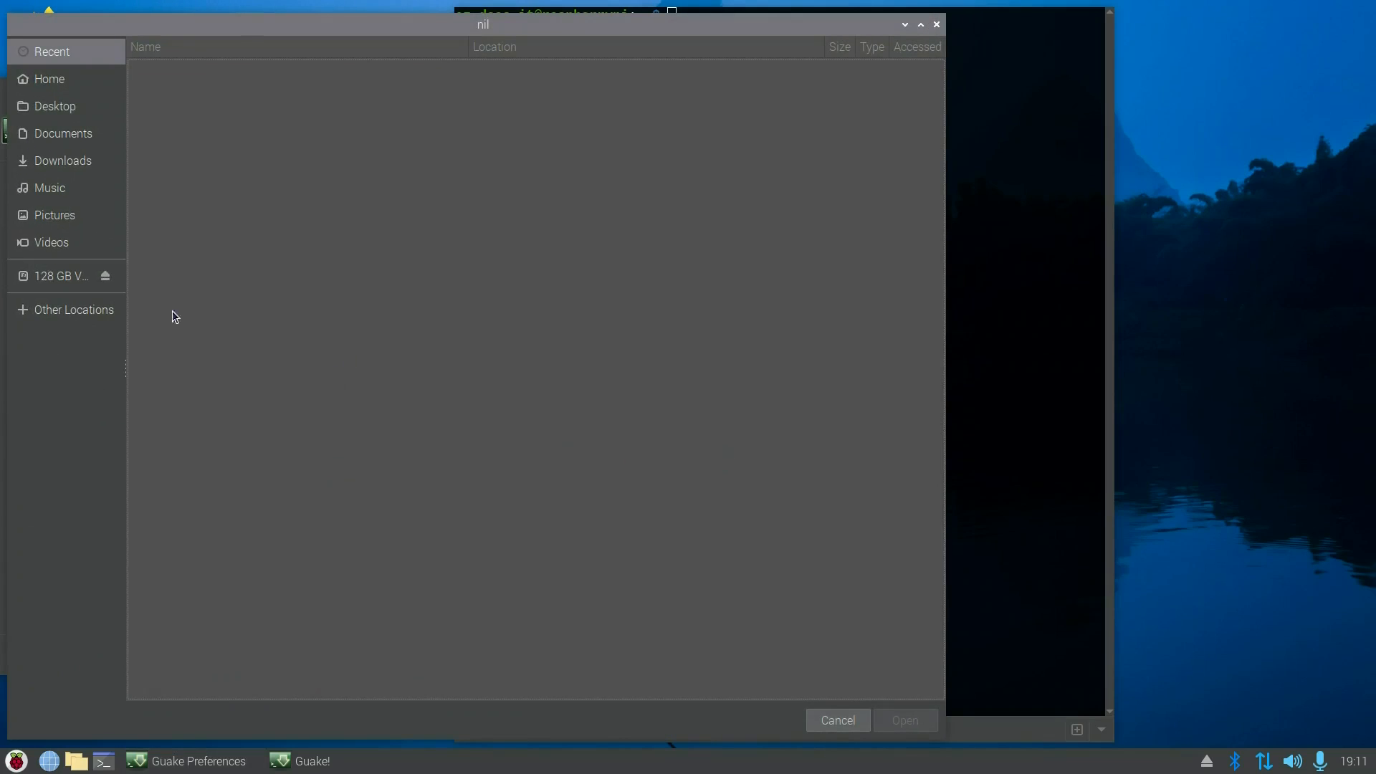
pyautogui.click(73, 310)
pyautogui.click(224, 118)
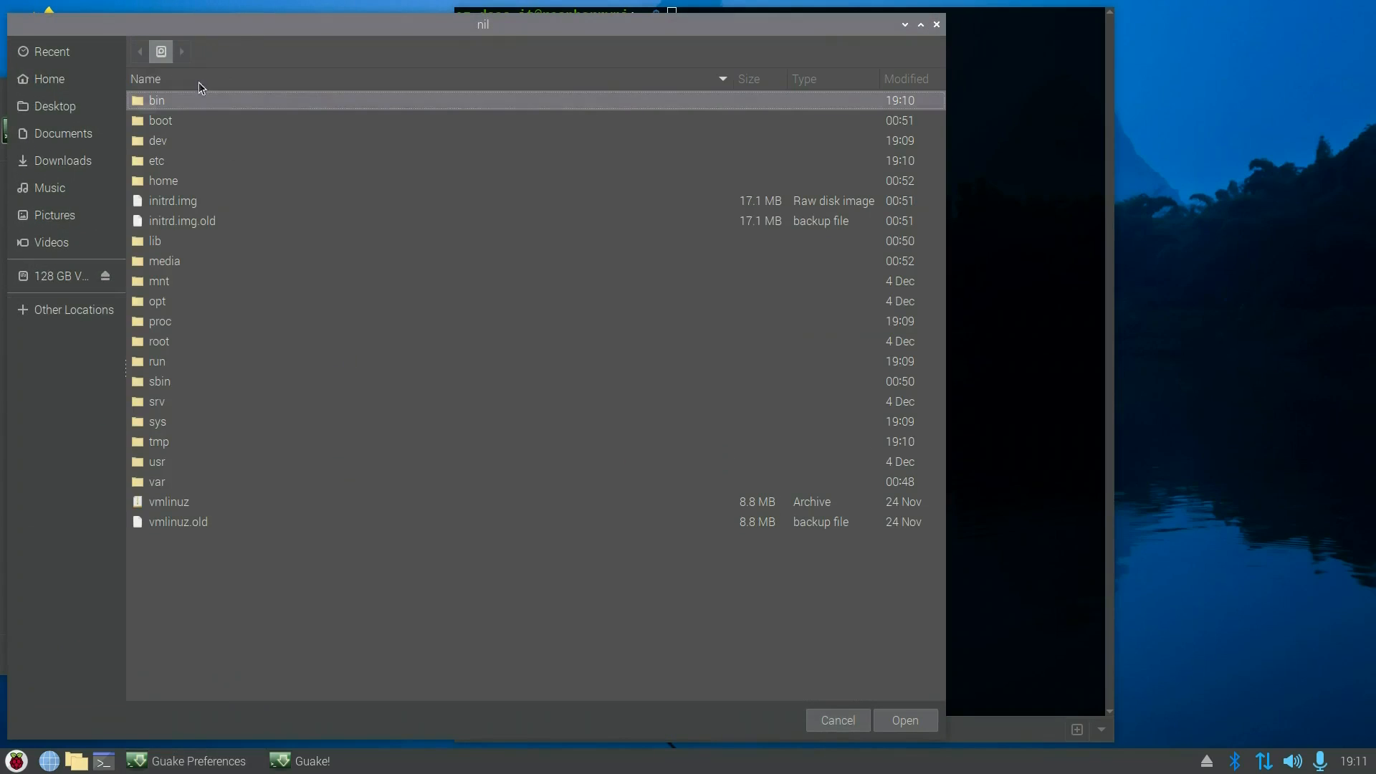
pyautogui.doubleClick(190, 462)
pyautogui.doubleClick(190, 245)
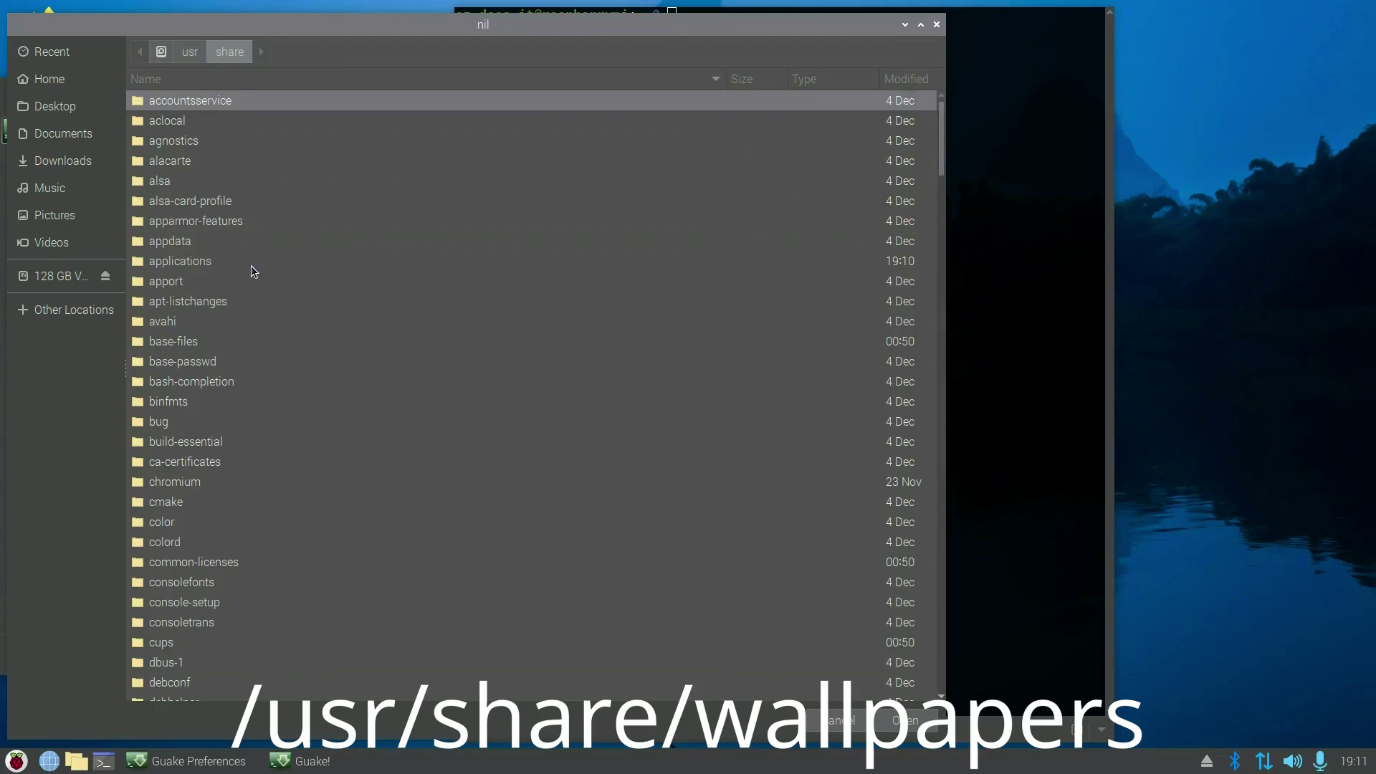
pyautogui.moveTo(941, 140); pyautogui.dragTo(941, 613)
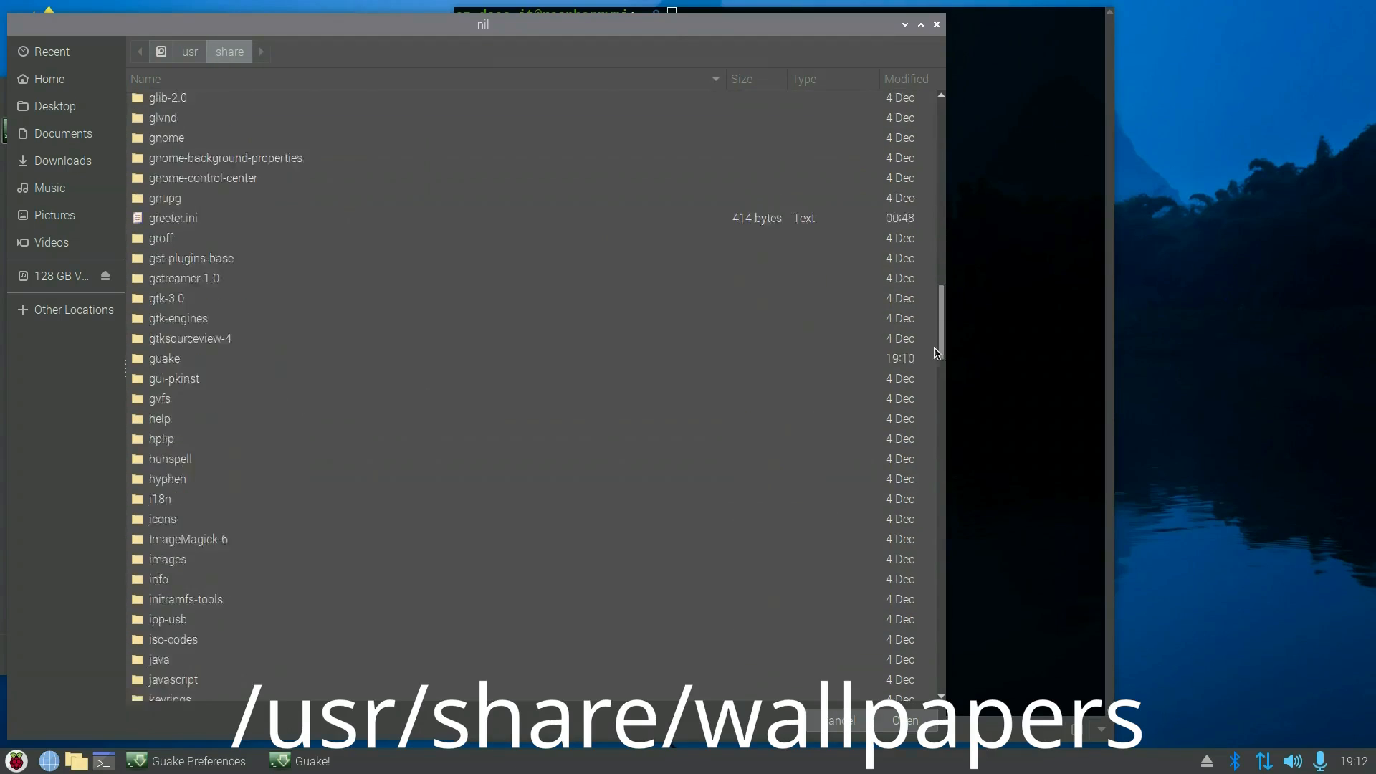
pyautogui.scroll(-5, 537, 430)
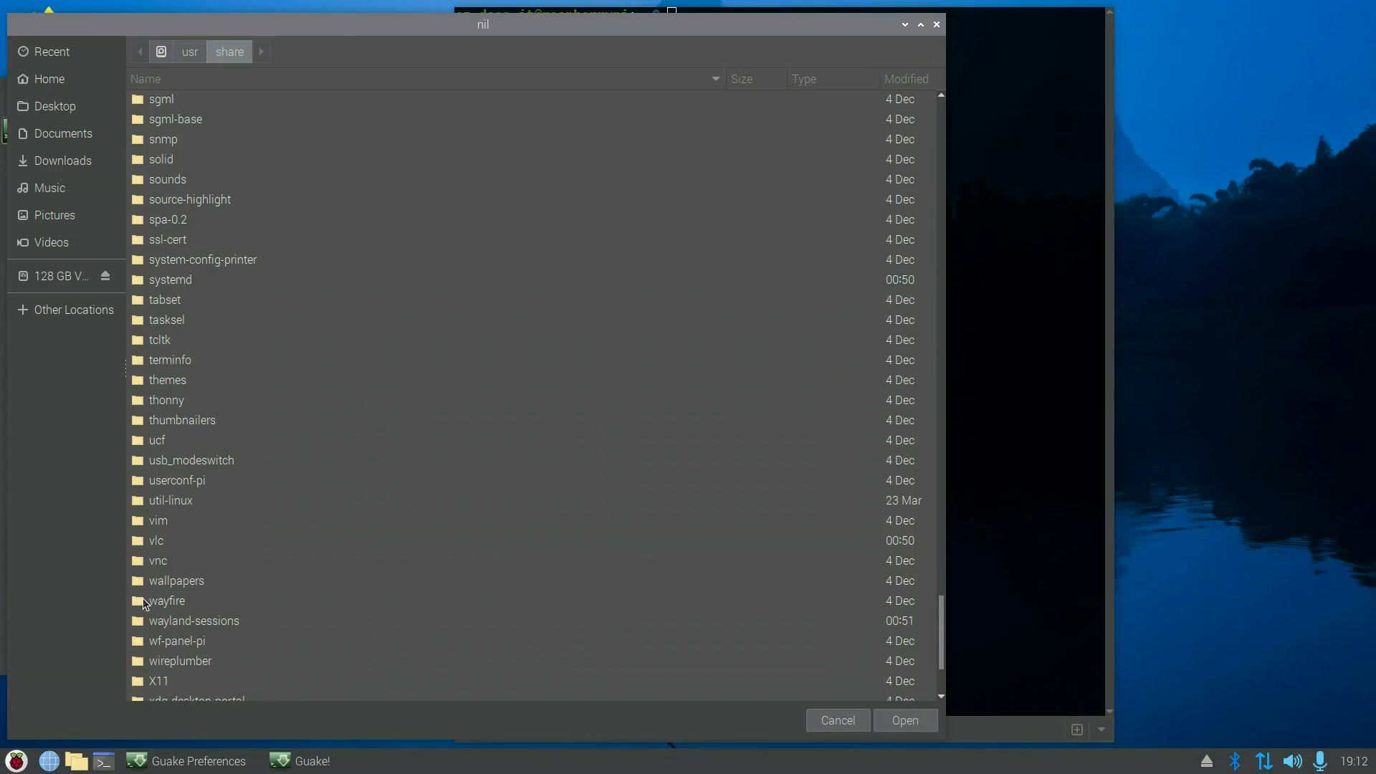
pyautogui.doubleClick(183, 584)
pyautogui.doubleClick(175, 340)
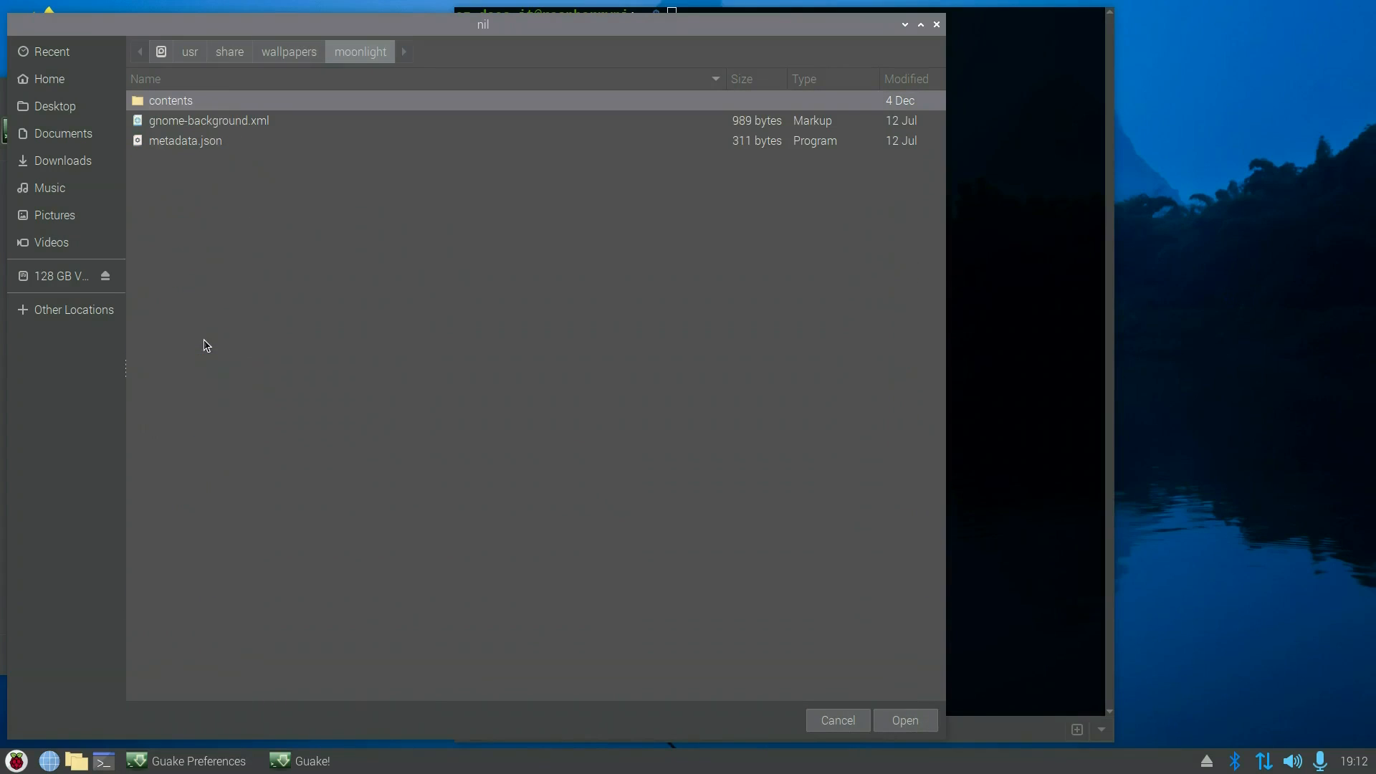
pyautogui.doubleClick(202, 105)
pyautogui.doubleClick(202, 103)
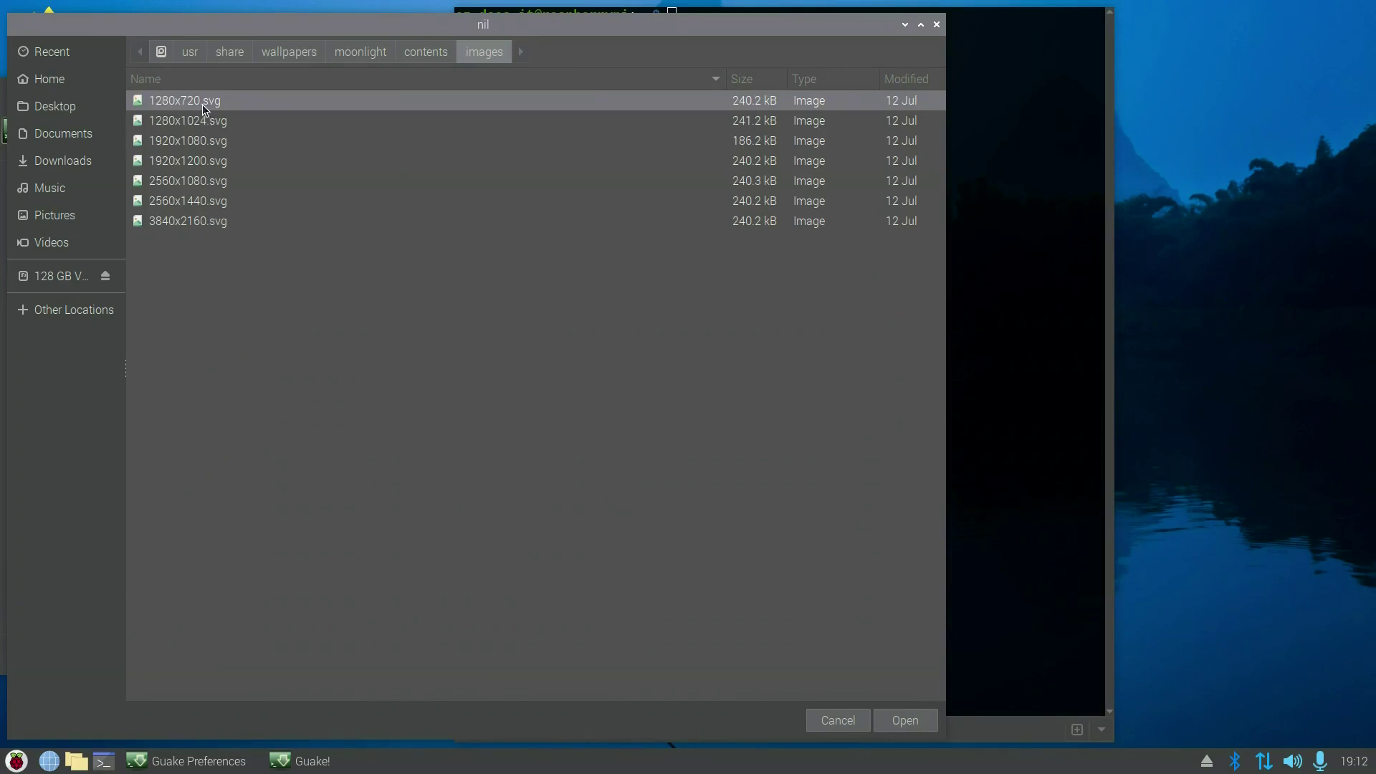
# Step: Set 1920x1080.svg as the Guake background and push transparency to maximum
pyautogui.click(234, 141)
pyautogui.click(903, 720)
pyautogui.moveTo(293, 557); pyautogui.dragTo(911, 559)
# Step: Close Guake Preferences, hide Guake, and run sudo apt install mame in LXTerminal
pyautogui.click(897, 654)
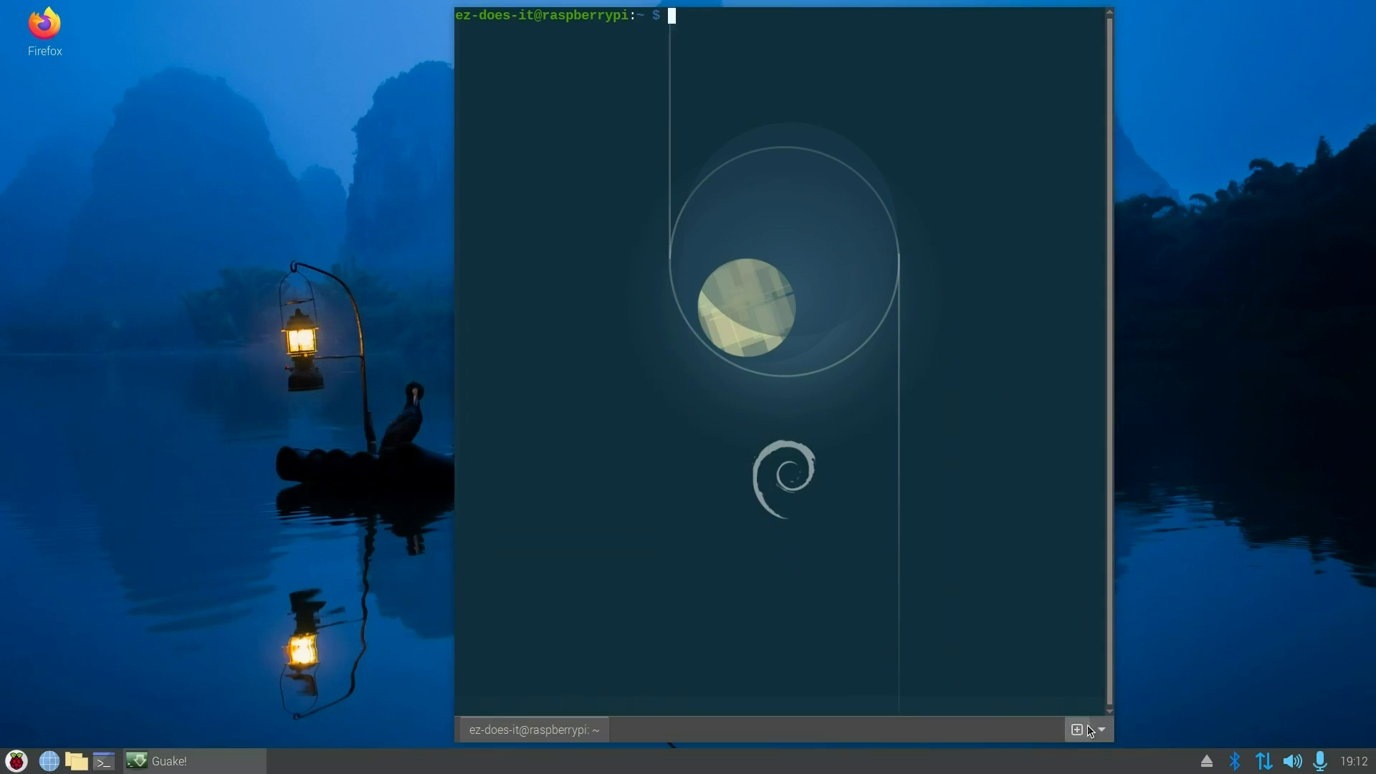
pyautogui.click(164, 764)
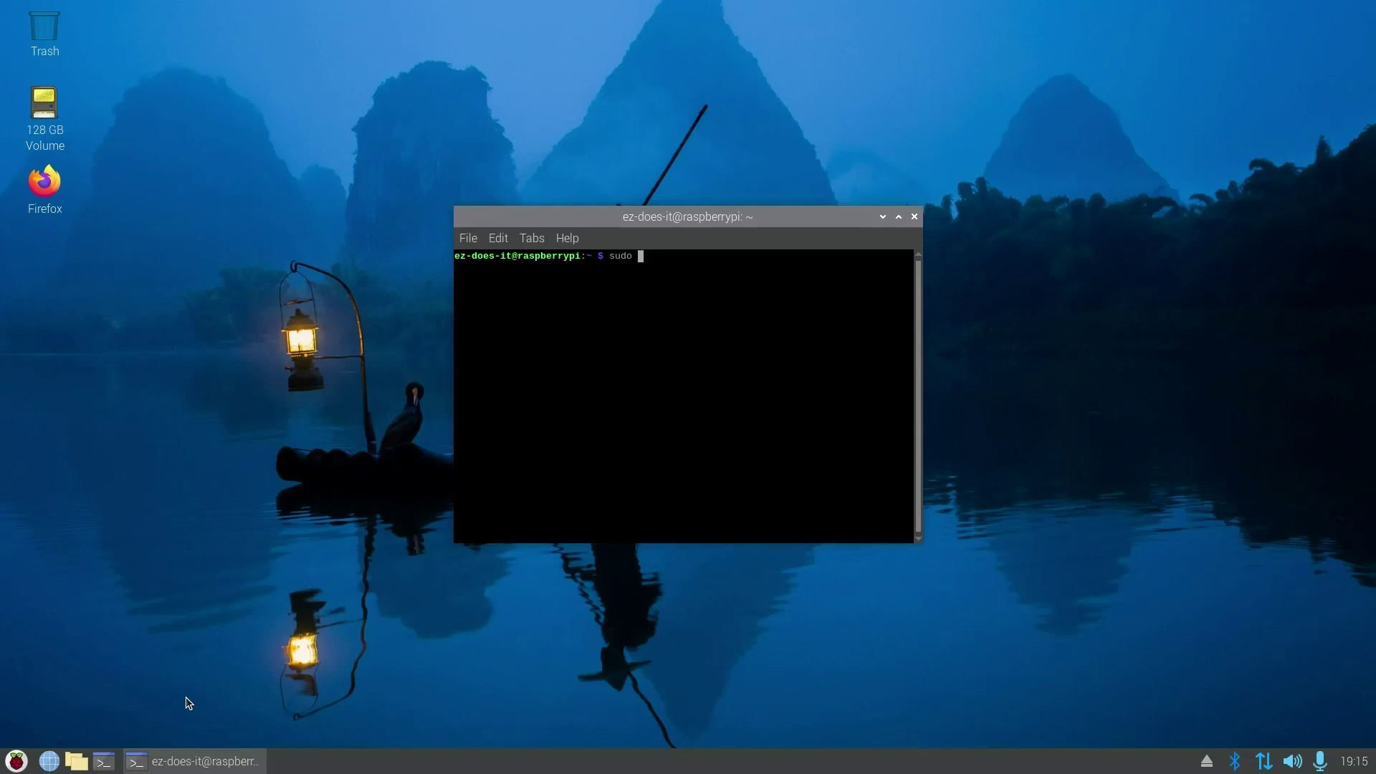
pyautogui.write('apt install m')
pyautogui.write('ame')
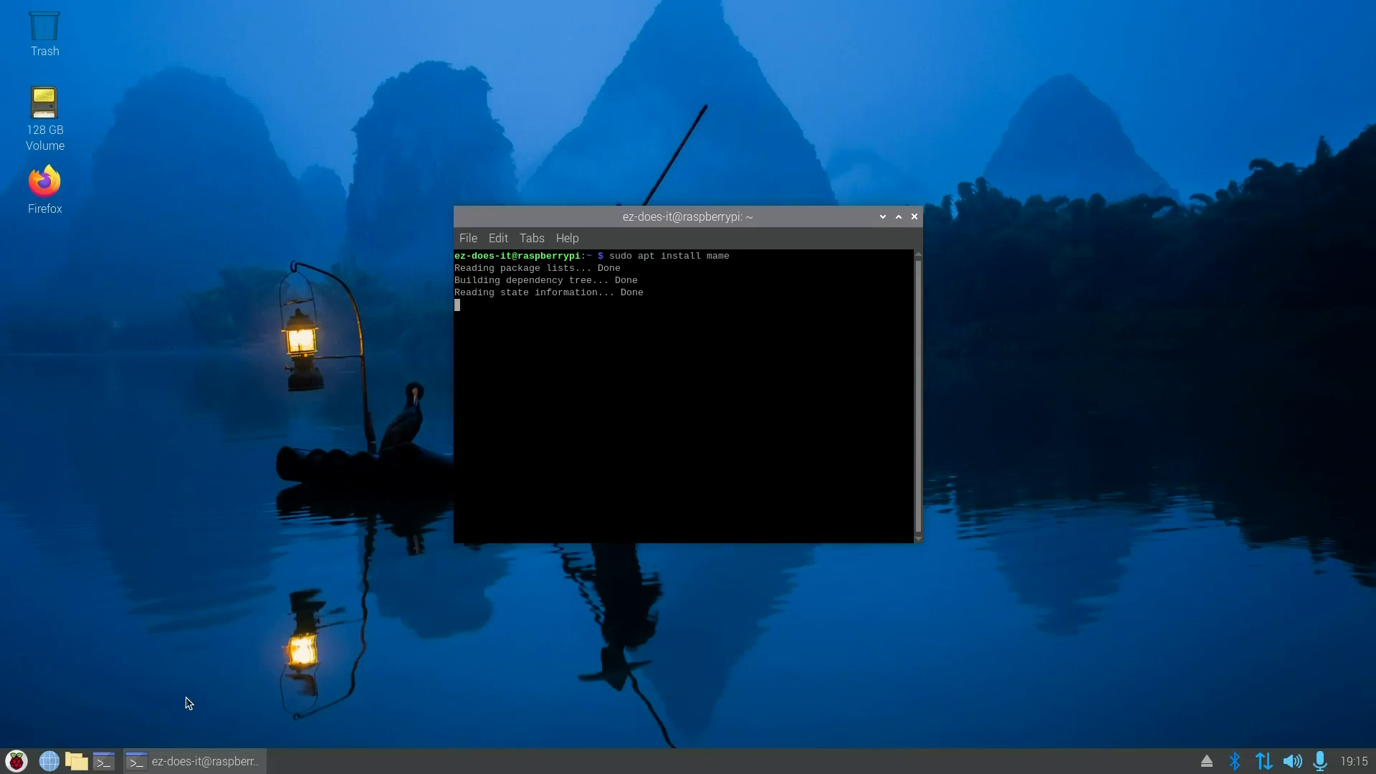
pyautogui.write('y')
pyautogui.press('Return')
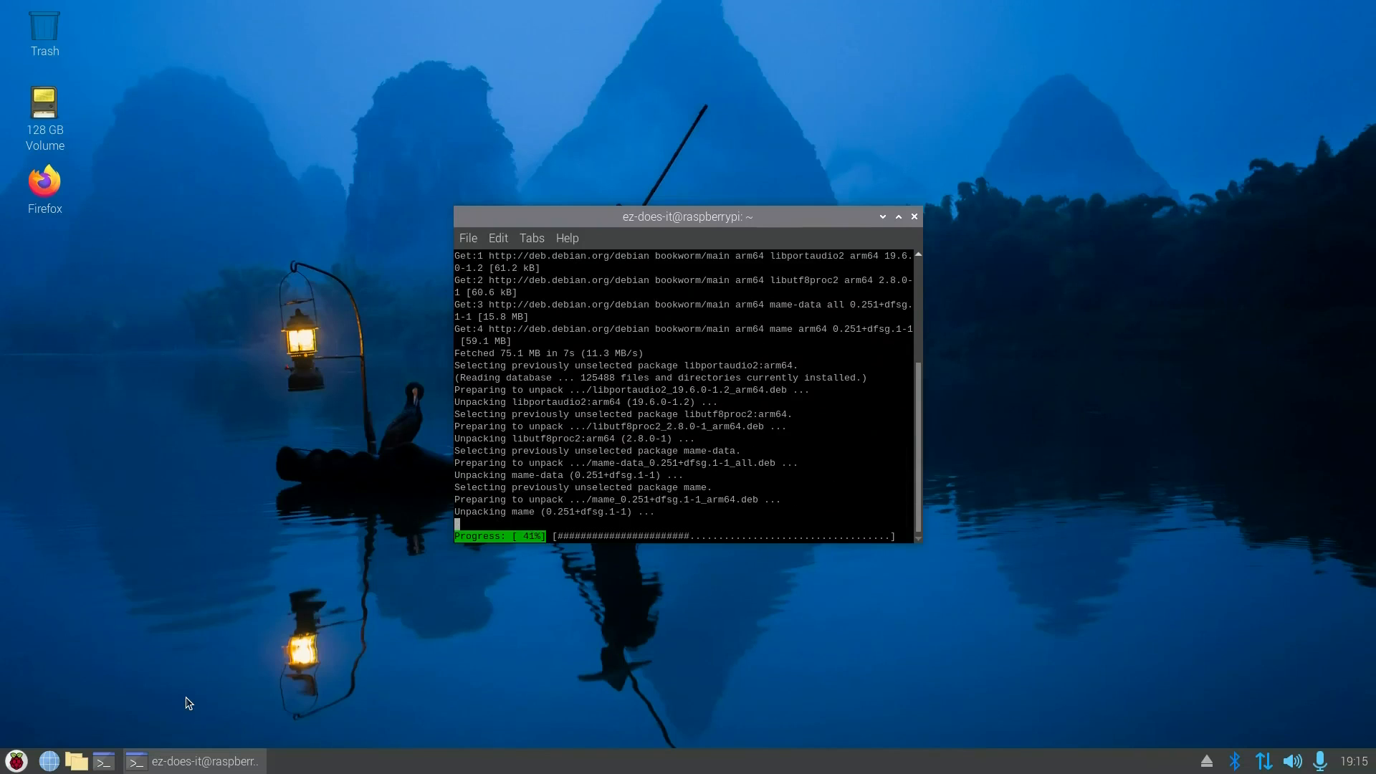
pyautogui.write('exit')
# Step: Exit the terminal and create a mame folder in home with a roms folder inside
pyautogui.press('Return')
pyautogui.click(76, 761)
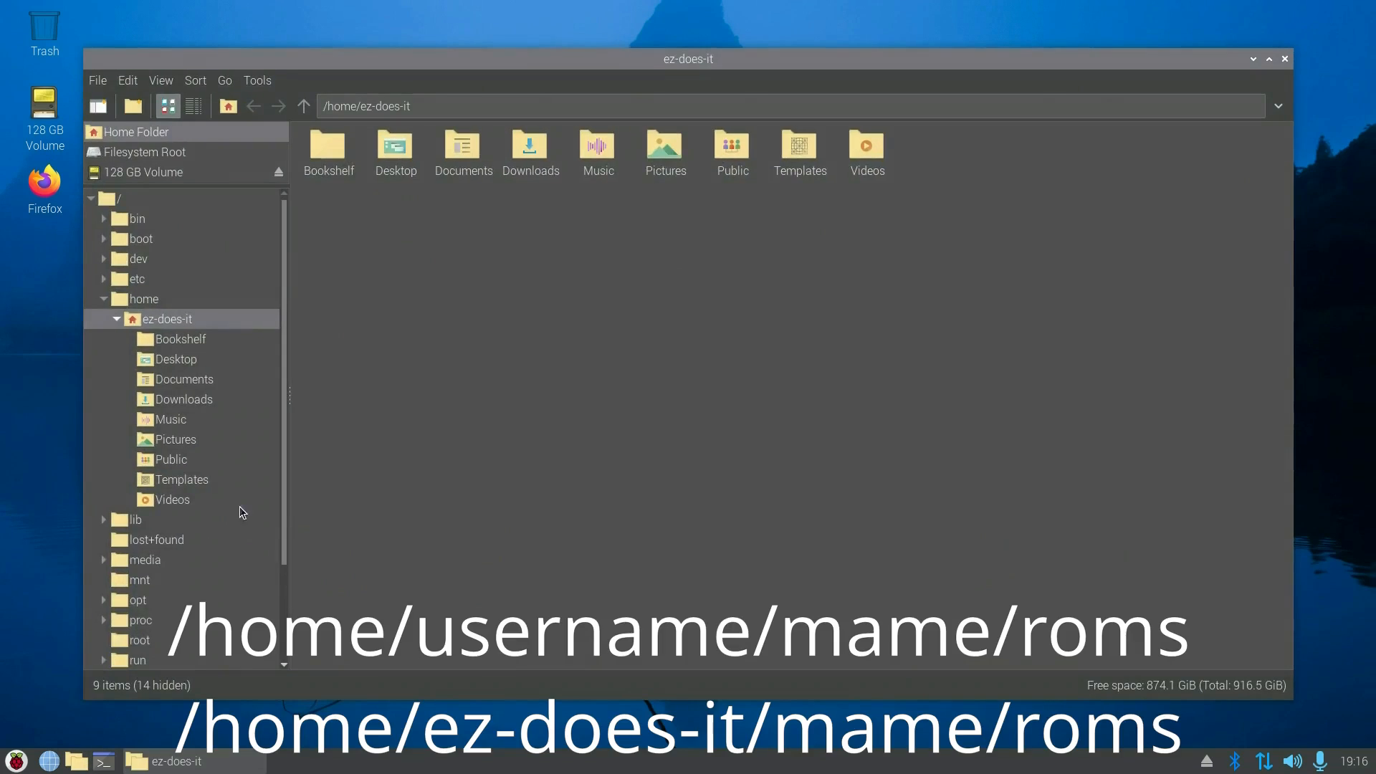
pyautogui.rightClick(446, 379)
pyautogui.click(487, 394)
pyautogui.write('mame')
pyautogui.press('Return')
pyautogui.doubleClick(597, 151)
pyautogui.rightClick(532, 269)
pyautogui.click(570, 281)
pyautogui.write('roms')
pyautogui.press('Return')
# Step: Add a MAME Arcade Emulator launcher to the desktop from the Games menu
pyautogui.click(17, 761)
pyautogui.moveTo(50, 560)
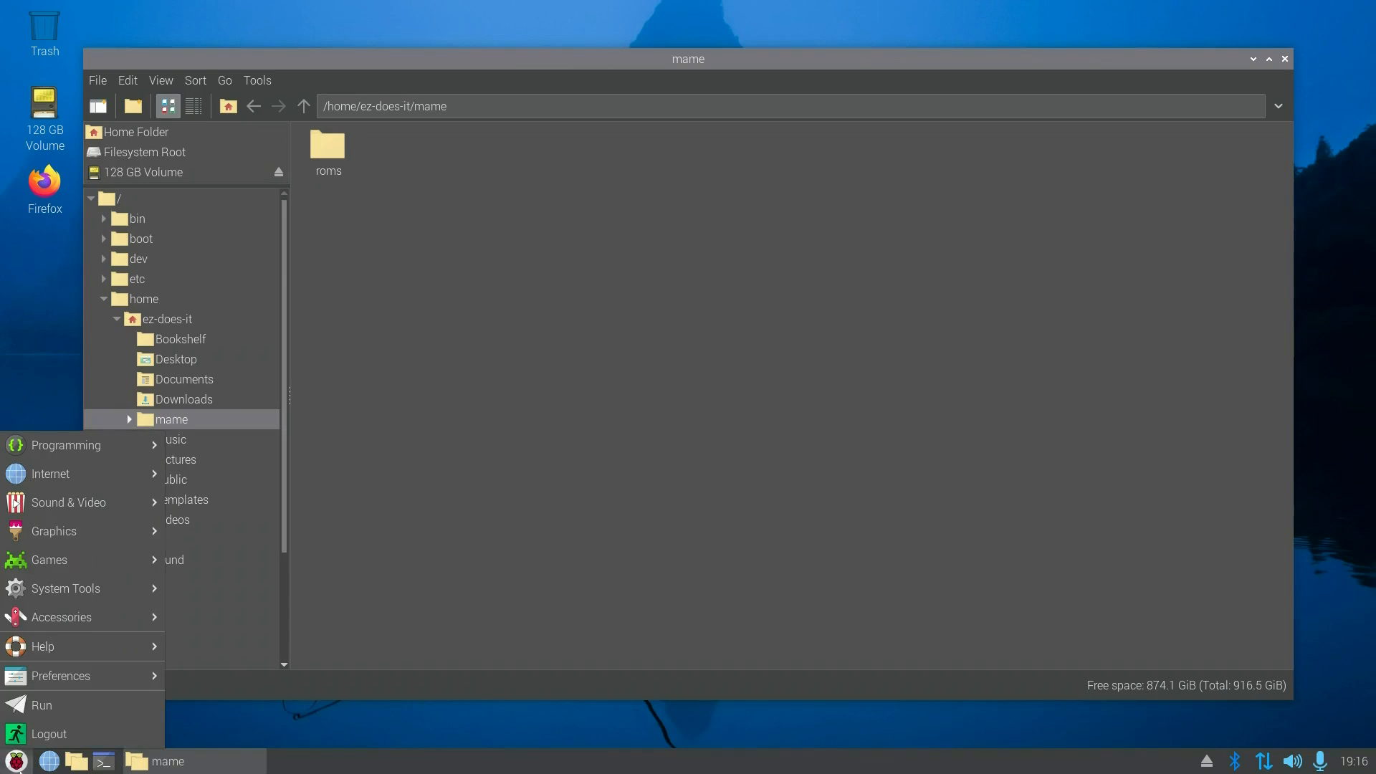
pyautogui.rightClick(258, 559)
pyautogui.click(420, 556)
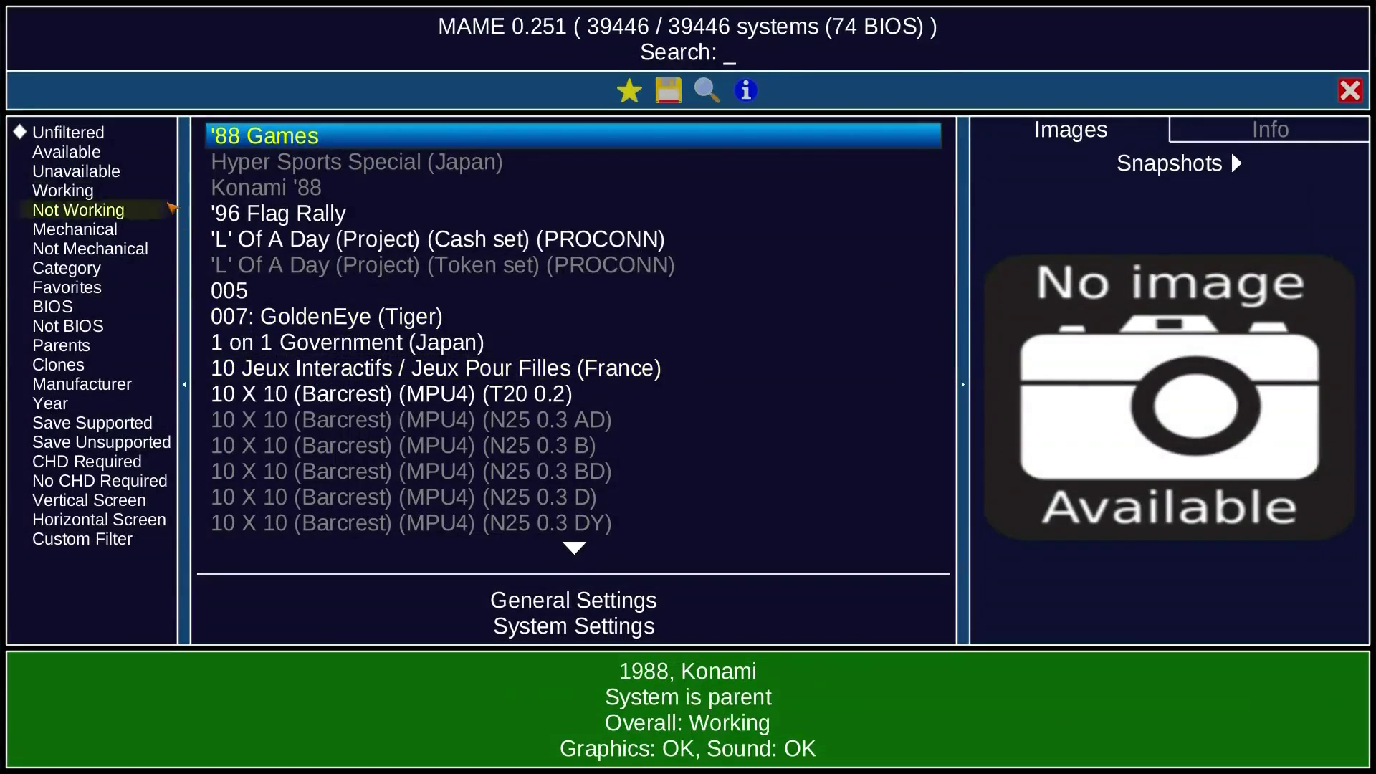
pyautogui.click(120, 164)
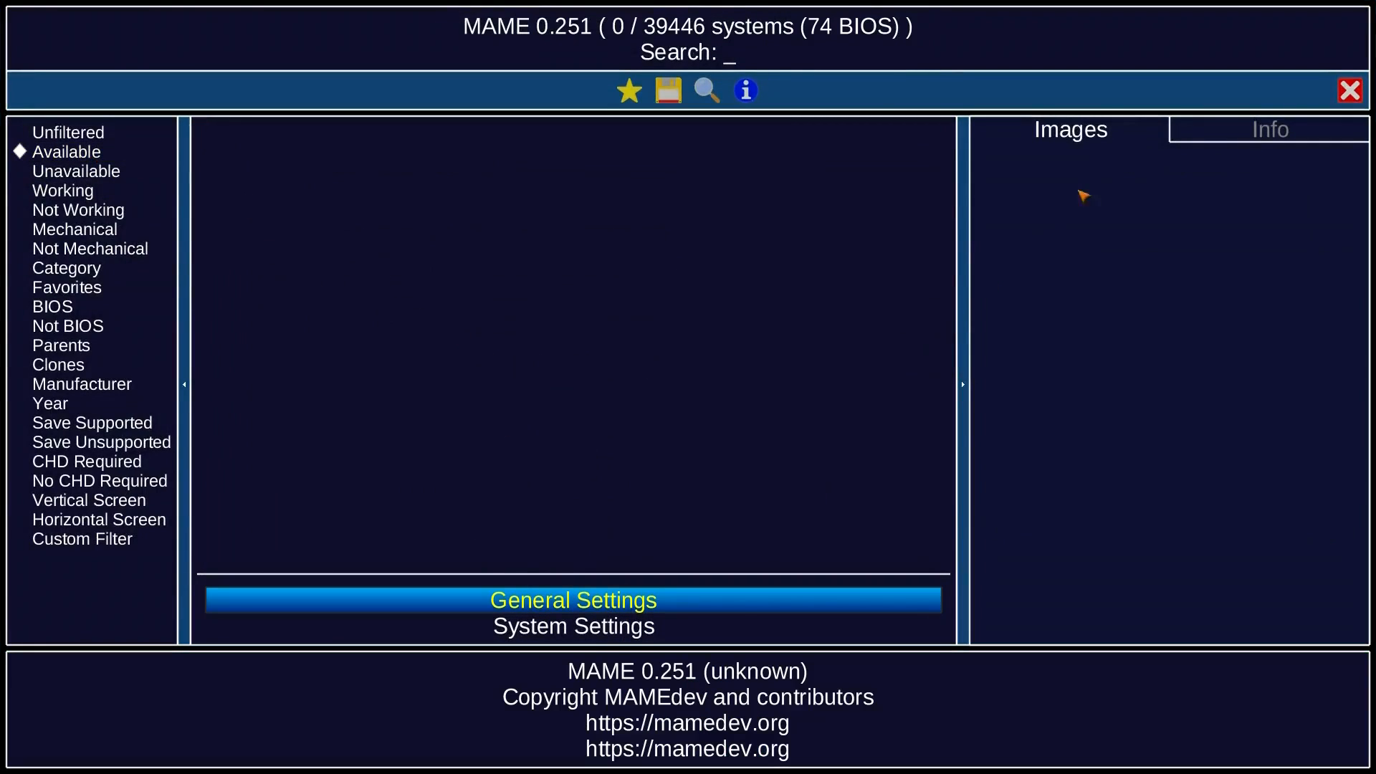
pyautogui.click(1351, 90)
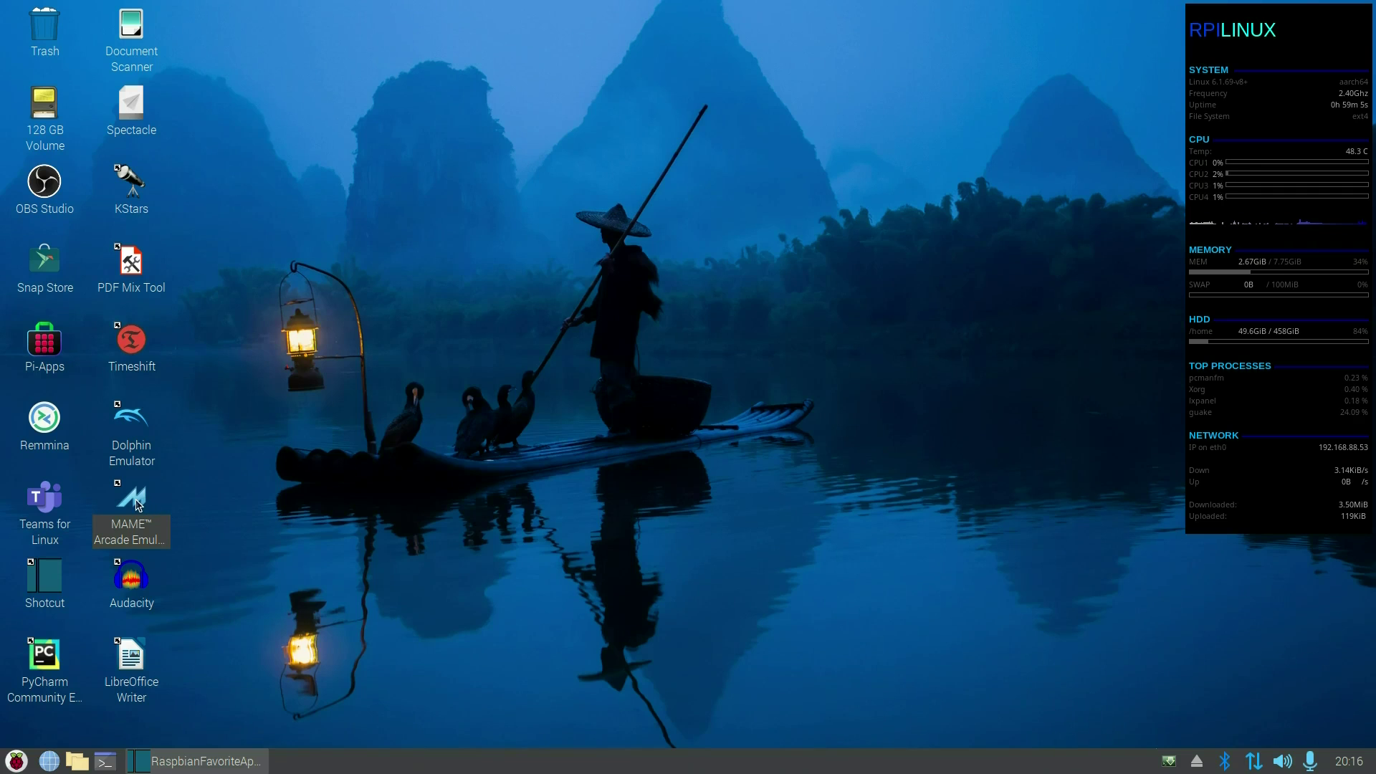
# Step: Launch MAME from the desktop, insert a coin with 5 and start a one-player game
pyautogui.doubleClick(138, 503)
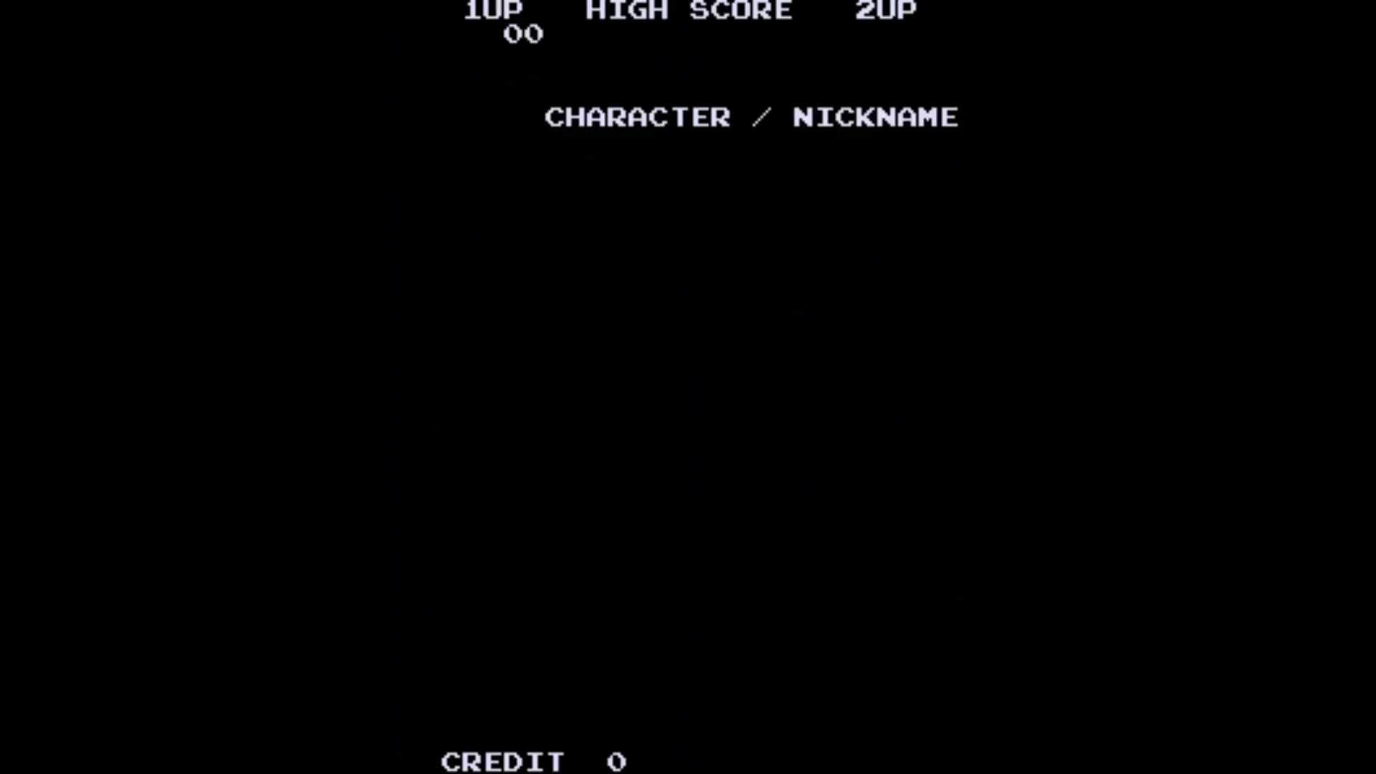
pyautogui.press('5')
pyautogui.press('1')
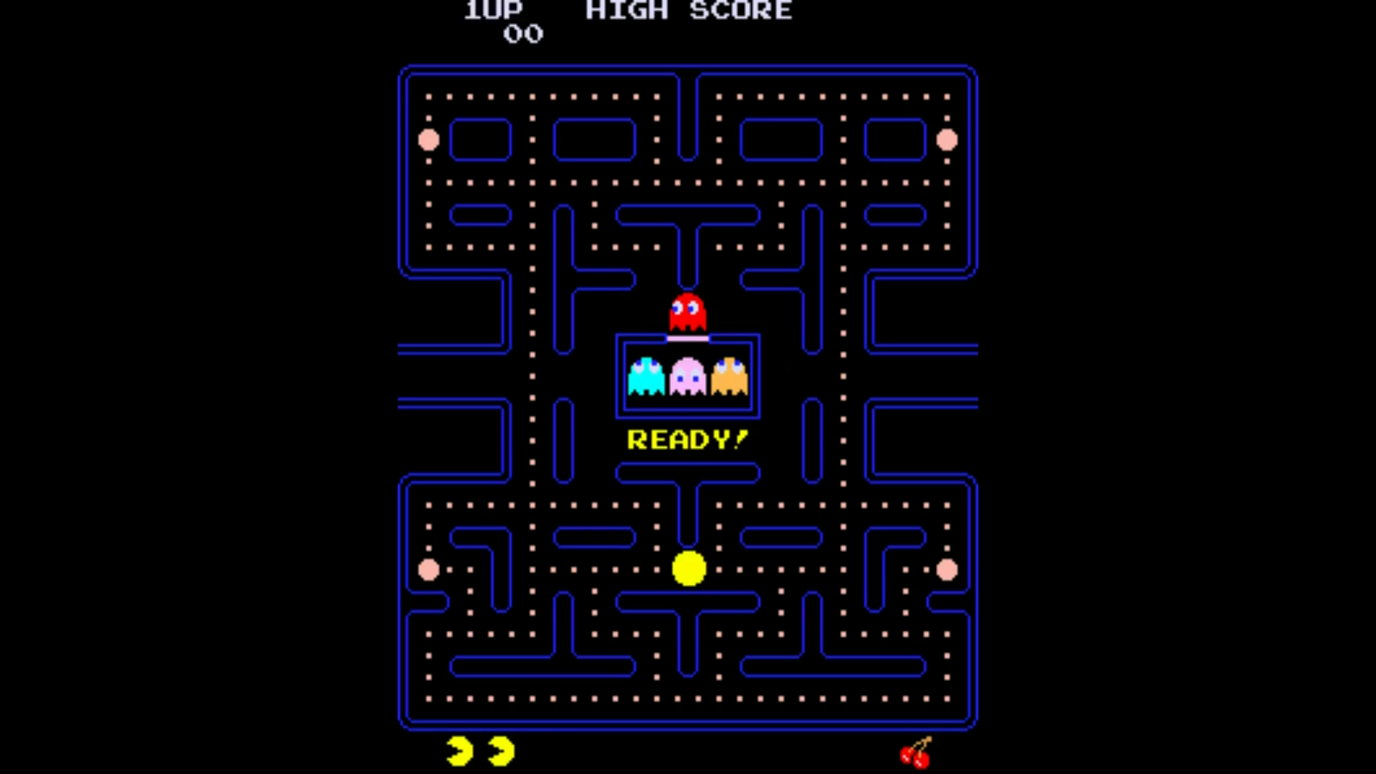
# Step: Steer Pac-Man through the lower-left maze with the arrow keys
pyautogui.press('Left')
pyautogui.press('Down')
pyautogui.press('Left')
pyautogui.press('Down')
pyautogui.press('Right')
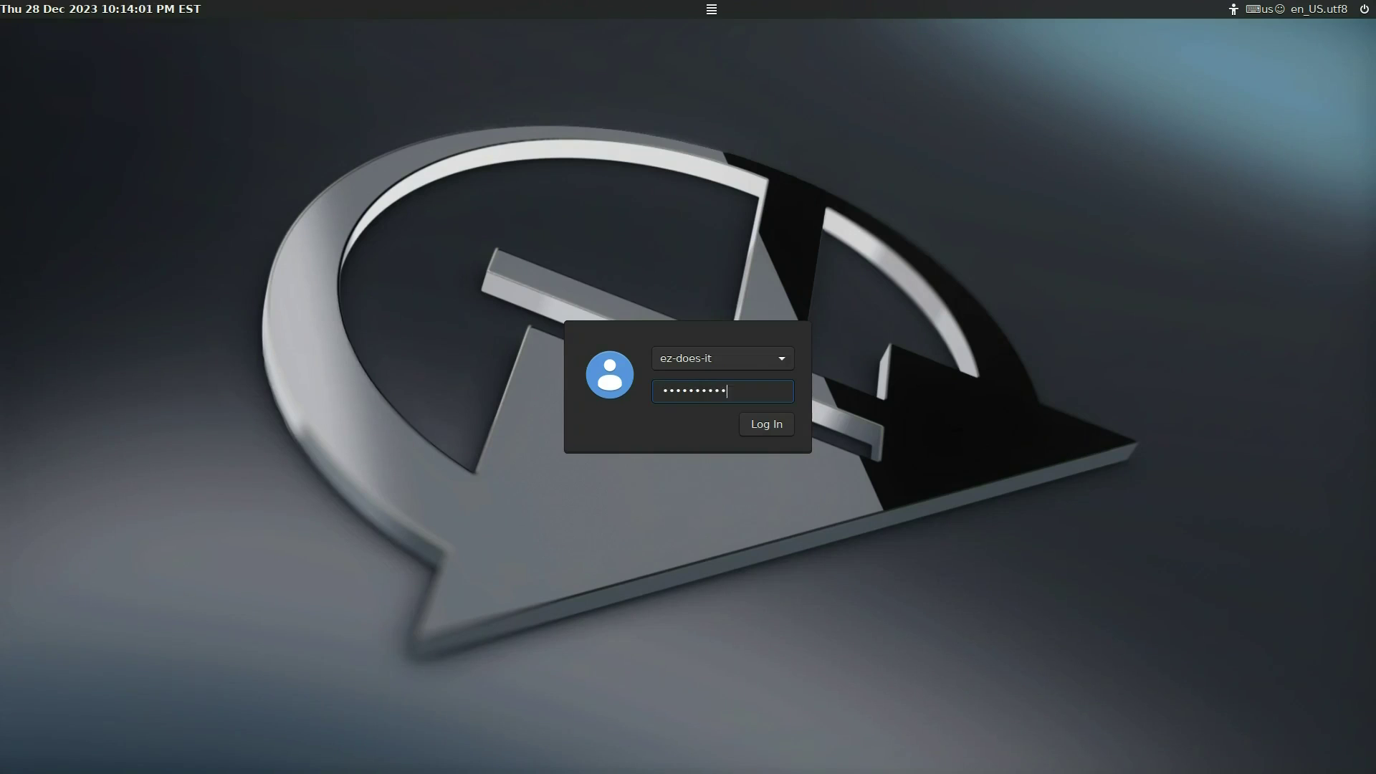
# Step: Log into MX Linux, launch a terminal and try running neofetch
pyautogui.press('Return')
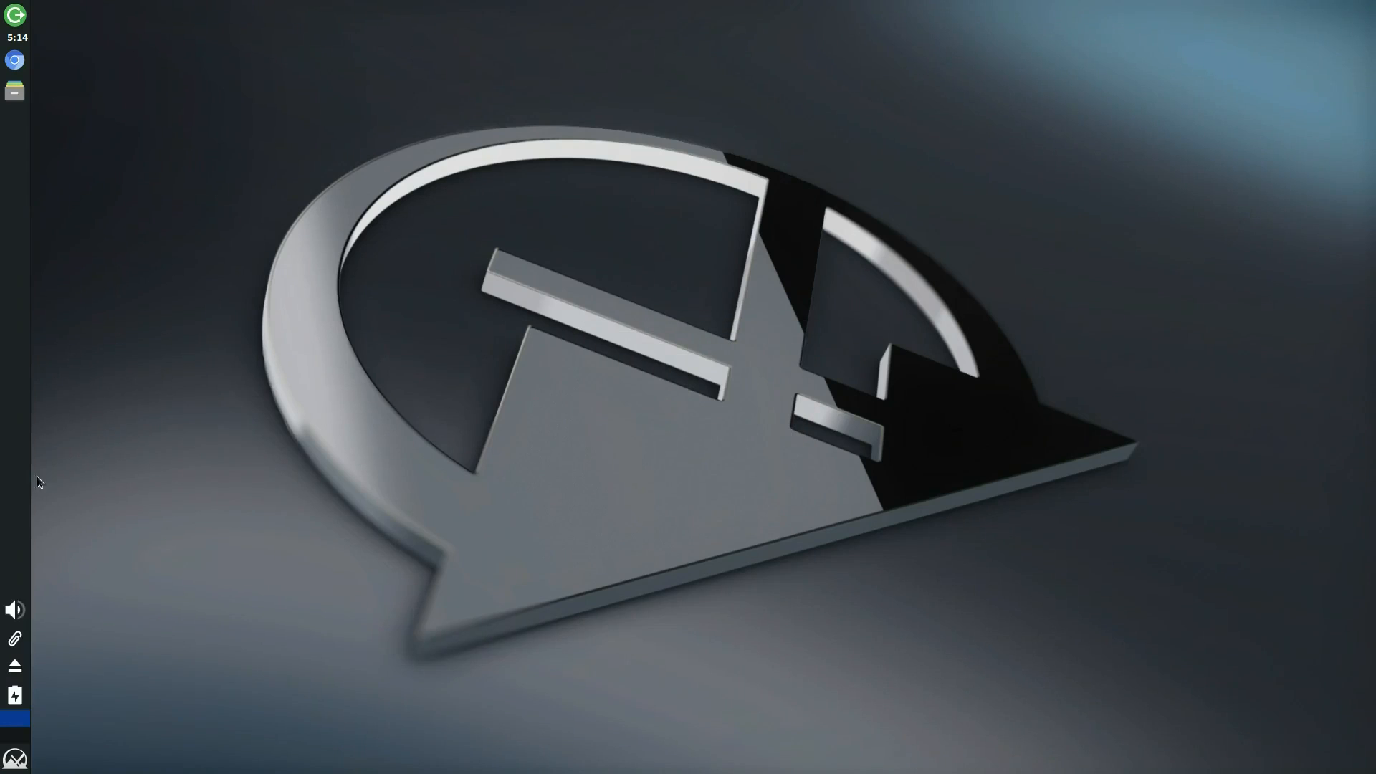
pyautogui.click(15, 759)
pyautogui.click(160, 664)
pyautogui.write('neofetch')
pyautogui.press('Return')
pyautogui.write('install neo')
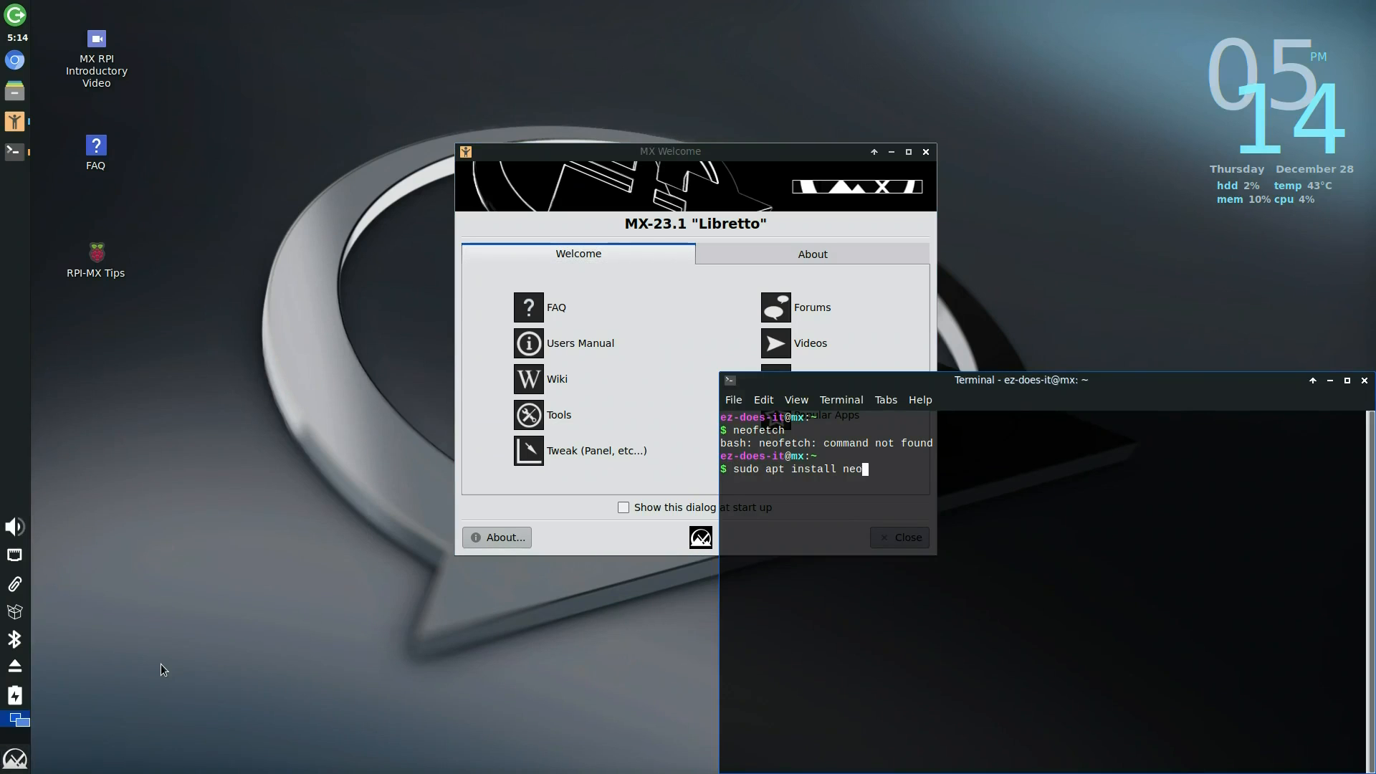
pyautogui.write('fetch')
# Step: Install neofetch with apt, then run sudo apt update && upgrade, answering y
pyautogui.press('Return')
pyautogui.press('Return')
pyautogui.write('y')
pyautogui.press('Return')
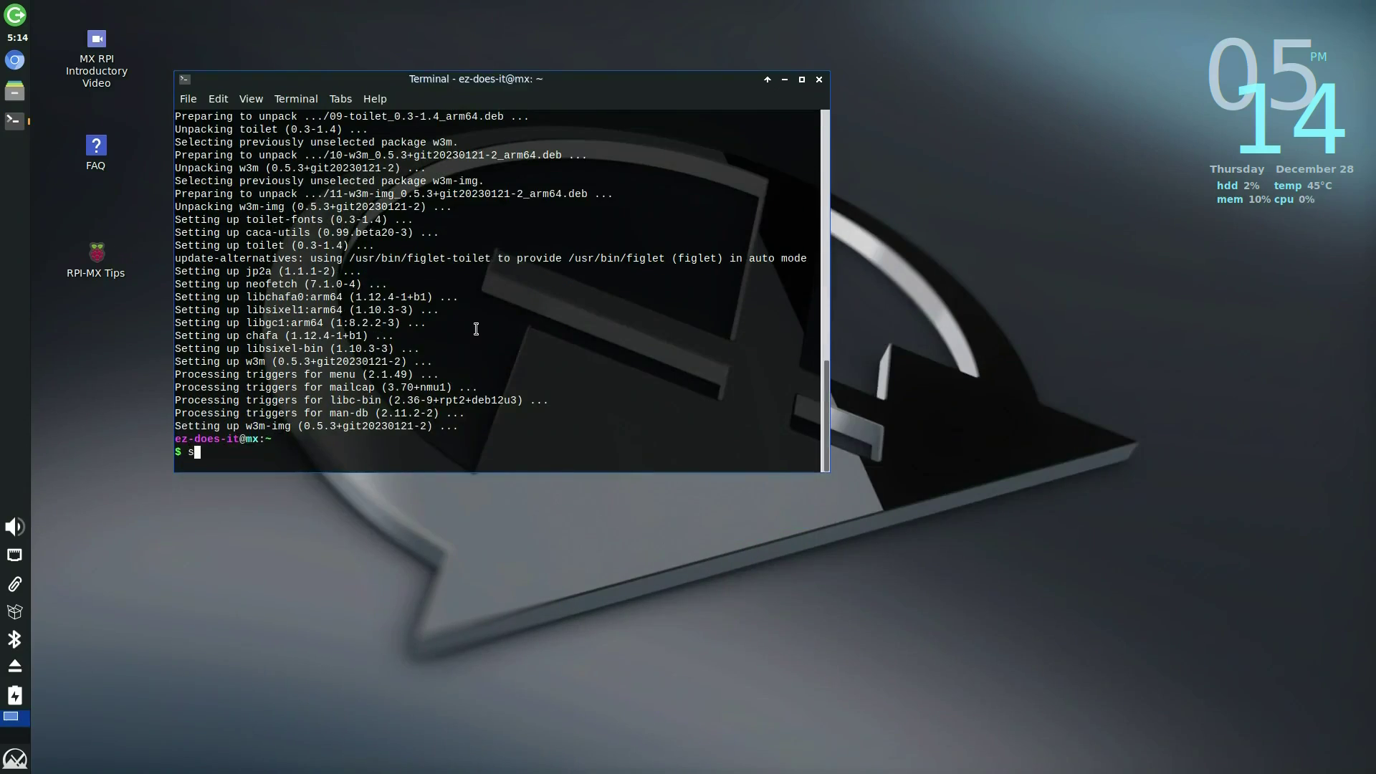
pyautogui.write('sudo apt update && sudo apt upgrade')
pyautogui.press('Return')
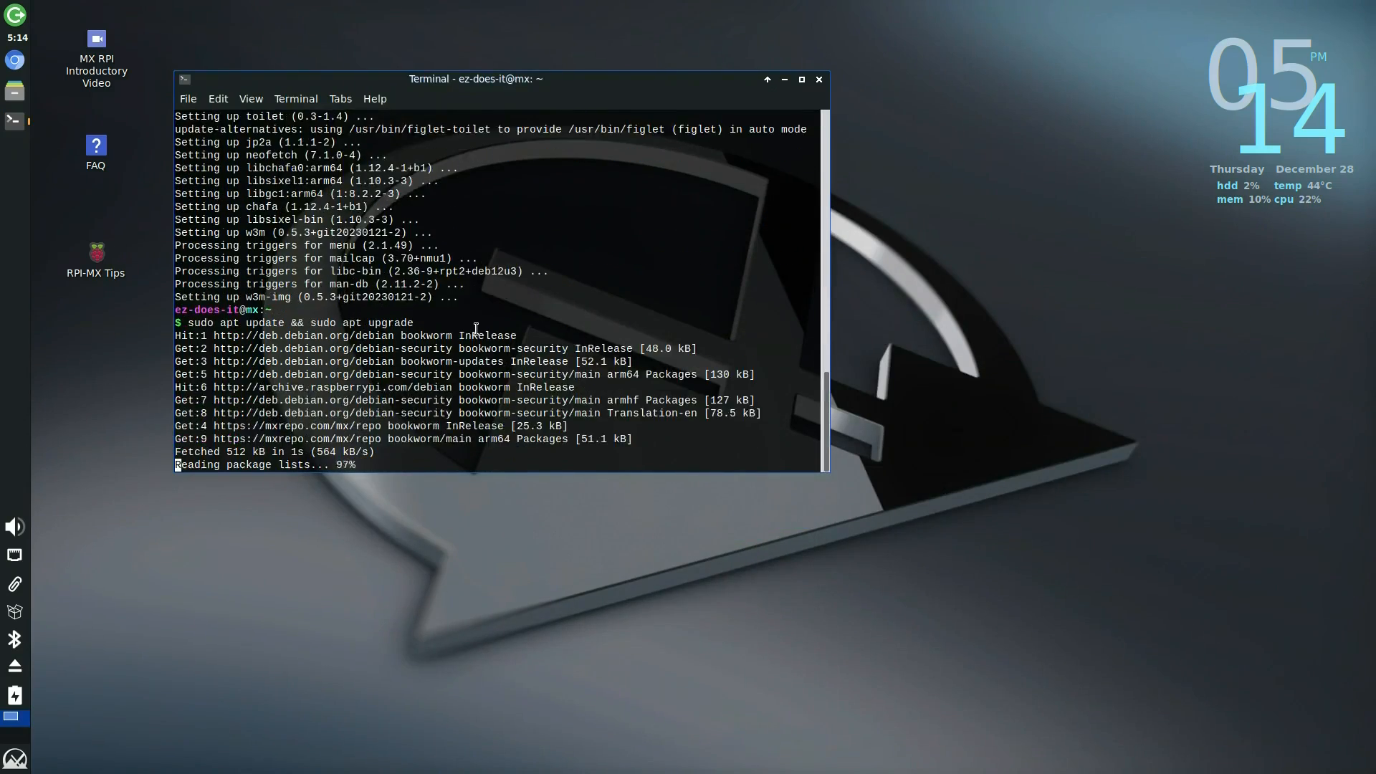
pyautogui.write('y')
pyautogui.press('Return')
pyautogui.write('exit')
# Step: Close the terminal, open Conky Manager and enlarge its window to show more widgets
pyautogui.press('Return')
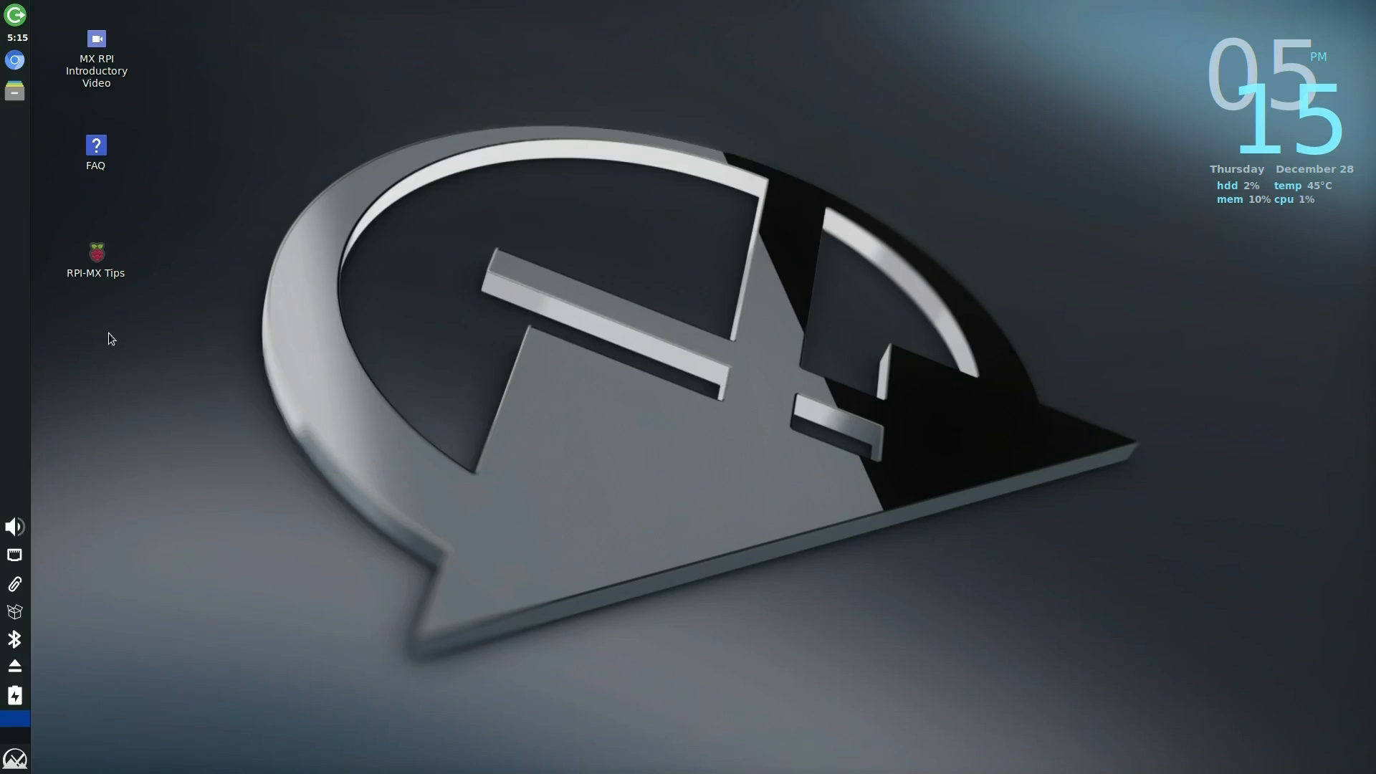
pyautogui.press('super')
pyautogui.write('conky')
pyautogui.press('Return')
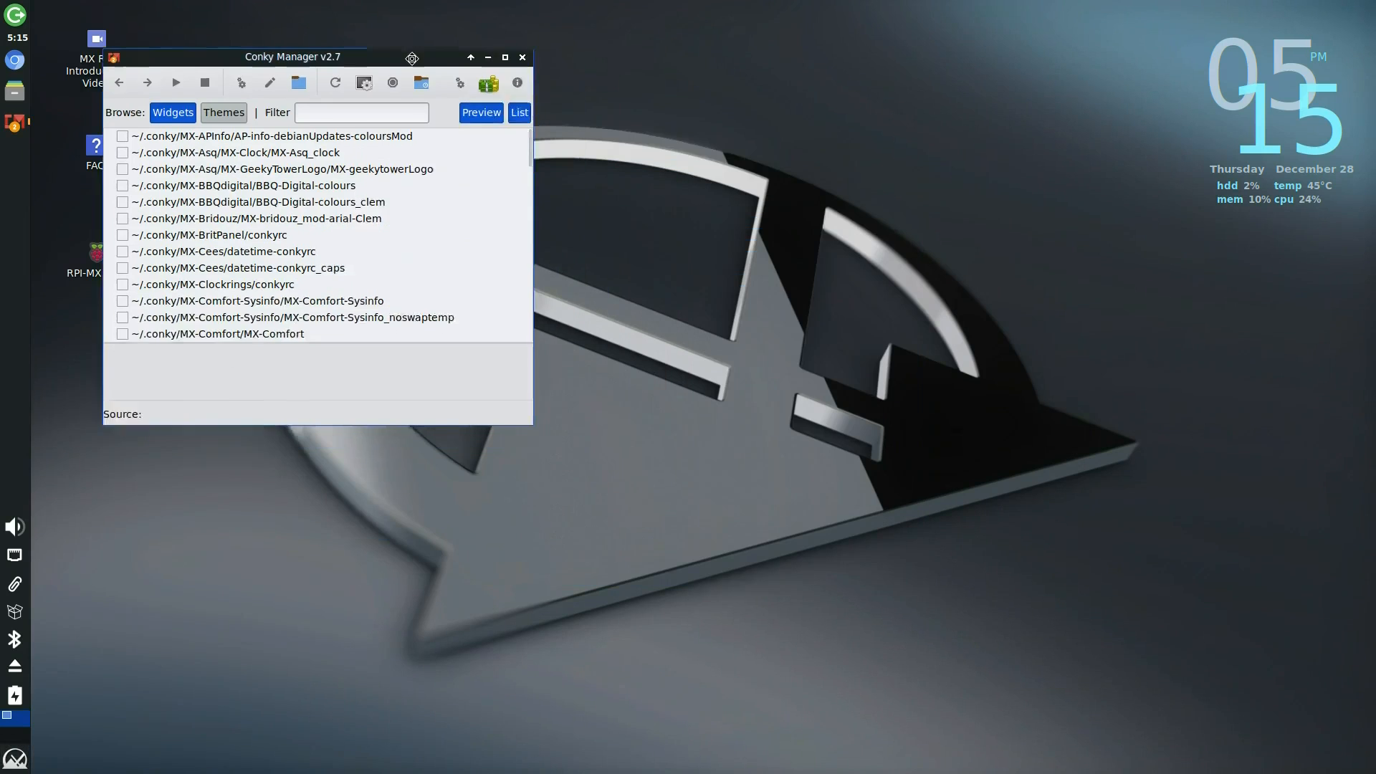
pyautogui.moveTo(677, 216); pyautogui.dragTo(221, 18)
pyautogui.moveTo(245, 404); pyautogui.dragTo(245, 745)
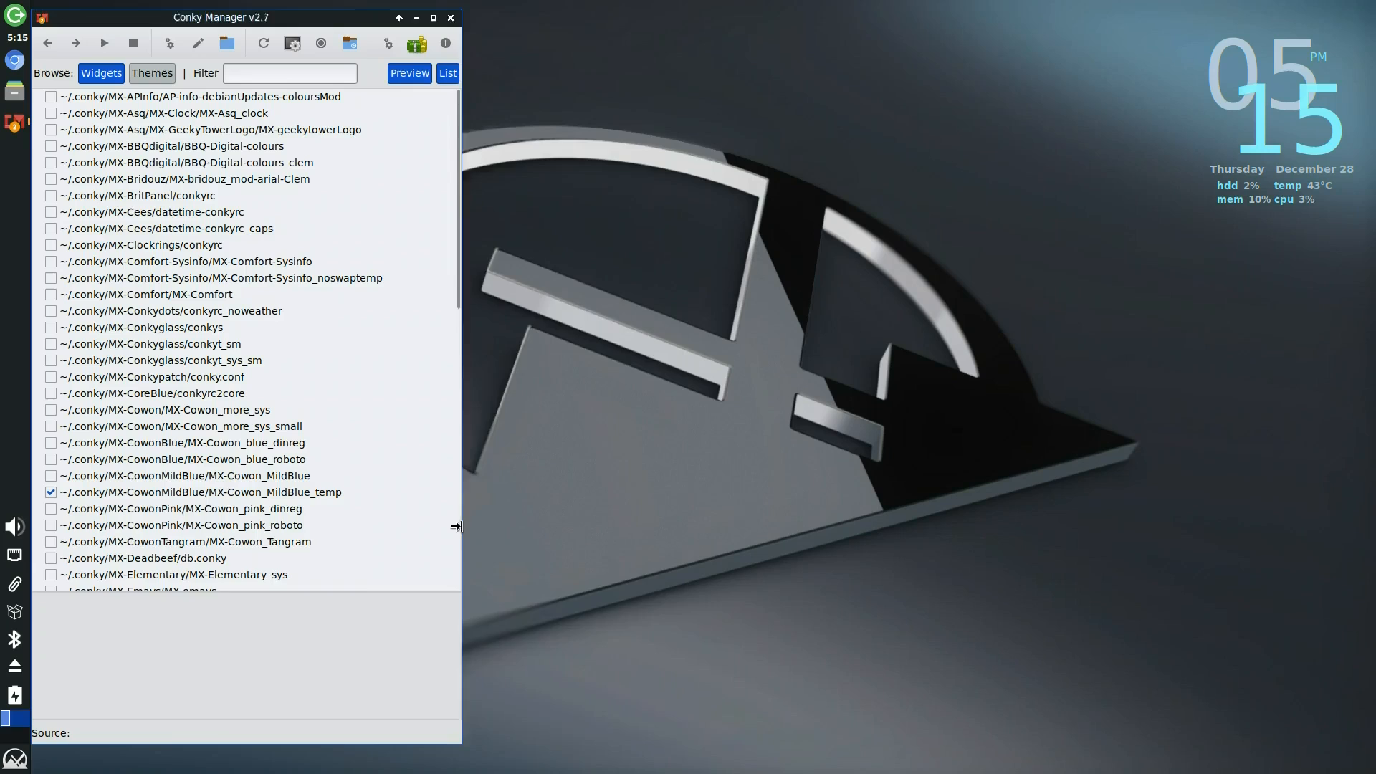
pyautogui.moveTo(459, 525); pyautogui.dragTo(658, 525)
# Step: Step through widget previews, including MX-Cowon_MildBlue_temp
pyautogui.click(277, 497)
pyautogui.press('Up')
pyautogui.press('Up')
pyautogui.press('Up')
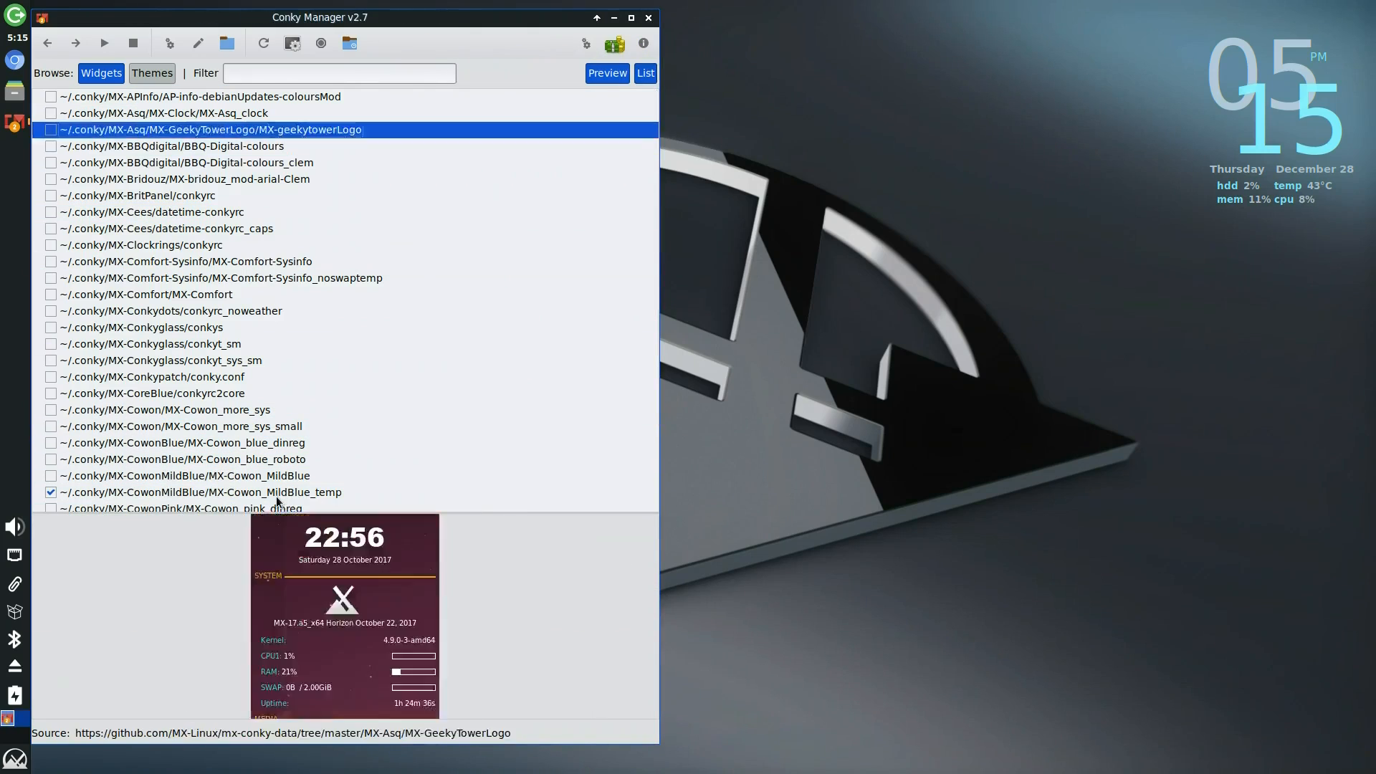
pyautogui.press('Up')
pyautogui.press('Up')
pyautogui.press('Up')
pyautogui.press('Down')
pyautogui.press('Down')
pyautogui.press('Down')
pyautogui.press('Down')
pyautogui.press('Down')
pyautogui.press('Down')
pyautogui.press('Down')
pyautogui.press('Down')
pyautogui.press('Down')
pyautogui.press('Down')
pyautogui.press('Down')
pyautogui.press('Down')
pyautogui.click(81, 239)
pyautogui.press('Down')
pyautogui.press('Down')
pyautogui.press('Down')
pyautogui.press('Down')
pyautogui.press('Down')
pyautogui.press('Down')
# Step: Enable the MX-MIUI flip clock widget, close Conky Manager and centre the terminal
pyautogui.click(51, 486)
pyautogui.press('Down')
pyautogui.press('Down')
pyautogui.press('Down')
pyautogui.press('Down')
pyautogui.press('Down')
pyautogui.press('Down')
pyautogui.press('Down')
pyautogui.press('Down')
pyautogui.press('Down')
pyautogui.press('Down')
pyautogui.press('Down')
pyautogui.press('Down')
pyautogui.press('Up')
pyautogui.press('Up')
pyautogui.press('Up')
pyautogui.press('Up')
pyautogui.press('Up')
pyautogui.press('Up')
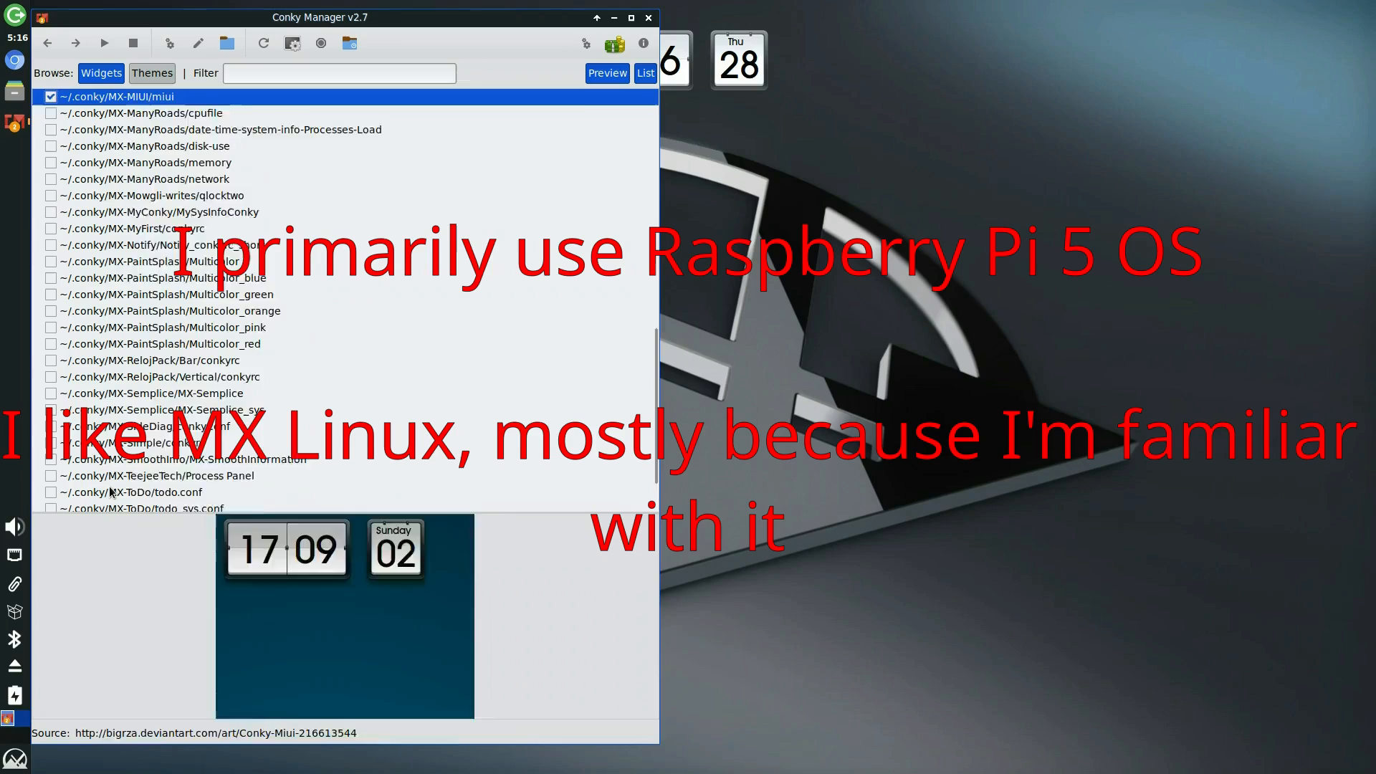
pyautogui.press('Up')
pyautogui.press('Up')
pyautogui.press('Up')
pyautogui.press('Up')
pyautogui.press('Up')
pyautogui.press('Up')
pyautogui.press('Up')
pyautogui.press('Up')
pyautogui.press('Up')
pyautogui.press('Up')
pyautogui.press('Up')
pyautogui.press('Up')
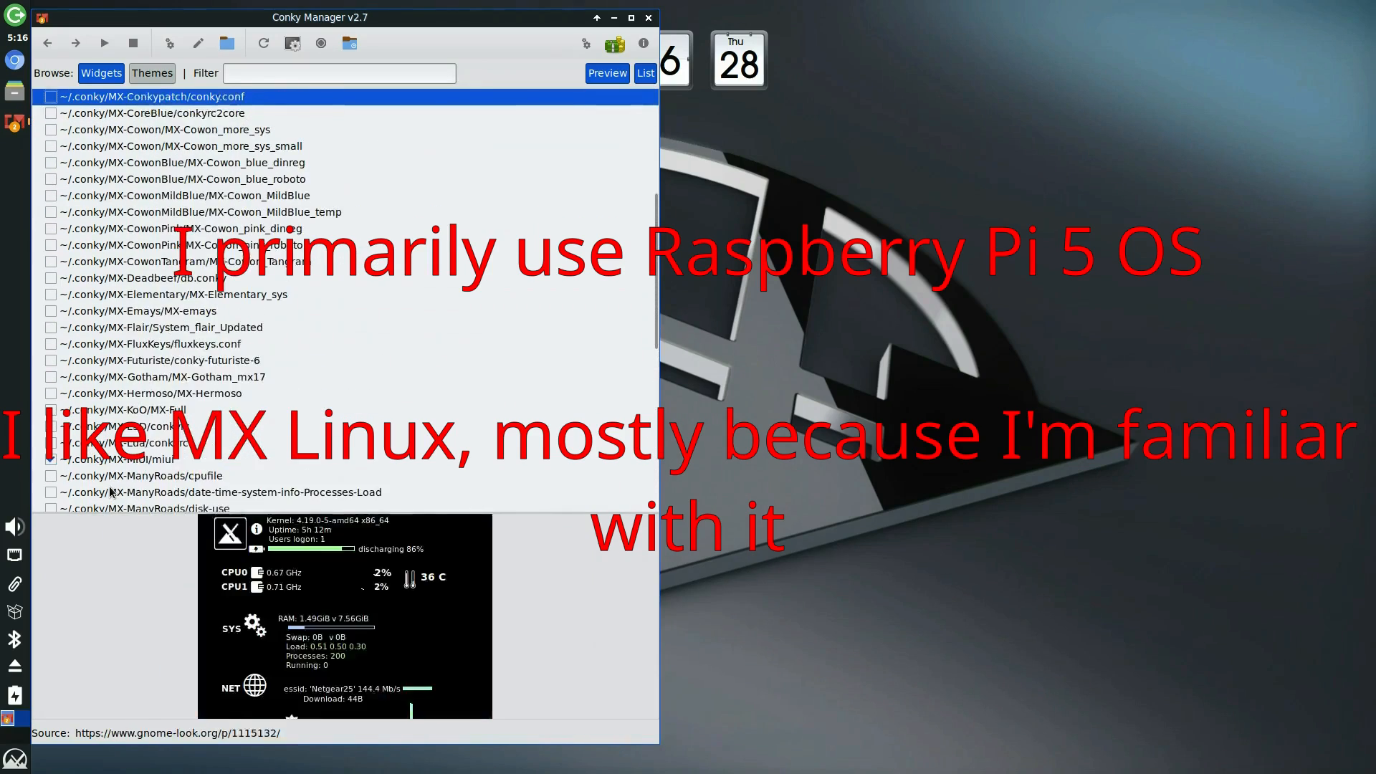
pyautogui.press('Up')
pyautogui.press('Up')
pyautogui.press('Up')
pyautogui.press('Up')
pyautogui.press('Up')
pyautogui.press('Up')
pyautogui.press('Up')
pyautogui.press('Up')
pyautogui.press('Up')
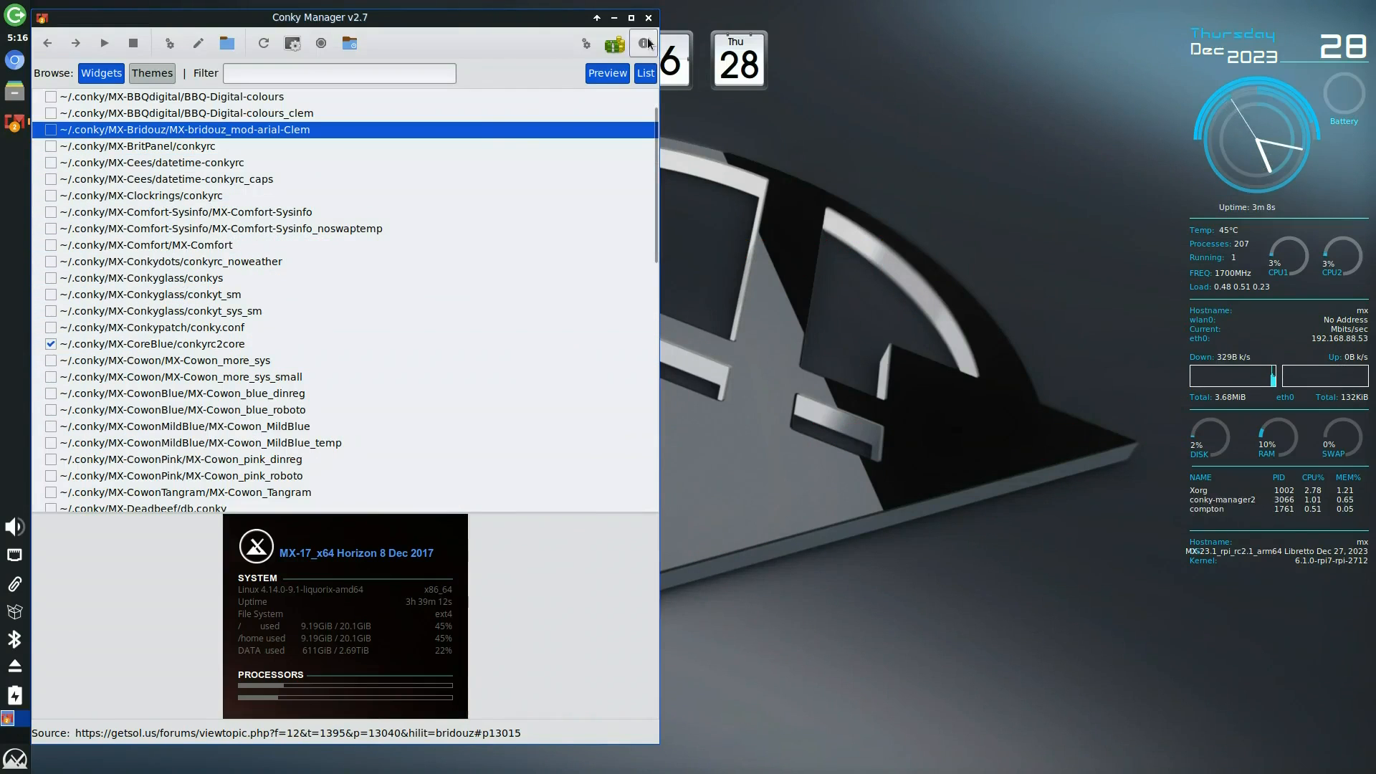
pyautogui.hotkey('alt', 'F4')
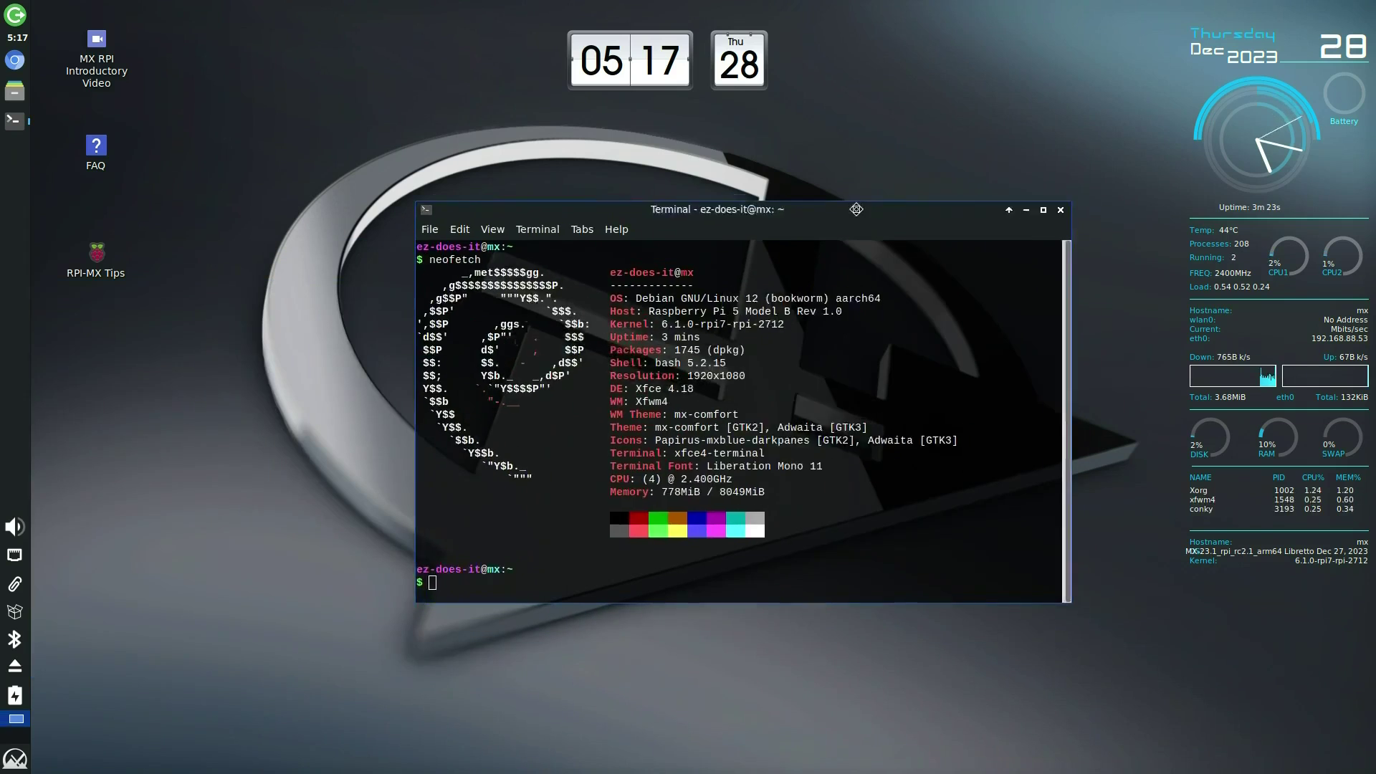
pyautogui.moveTo(855, 209); pyautogui.dragTo(951, 180)
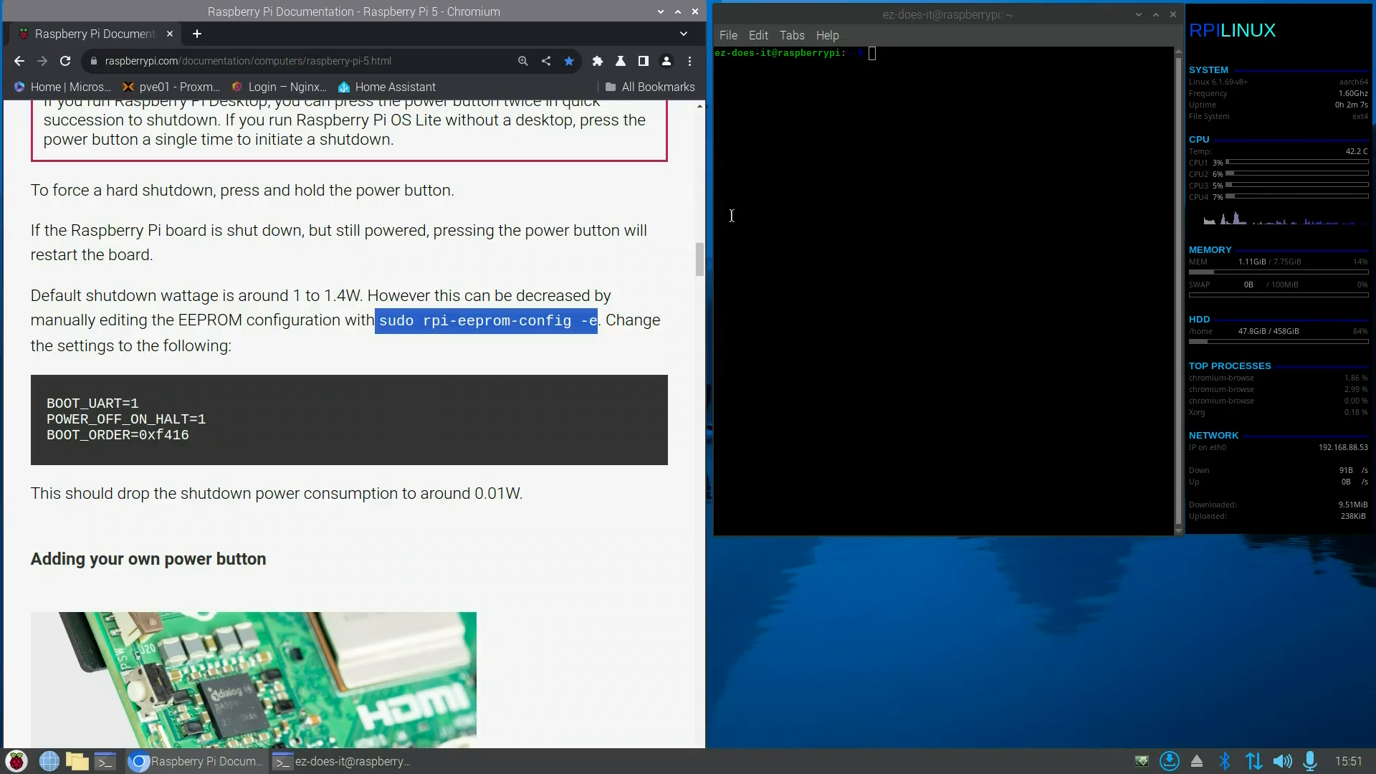
# Step: Run sudo rpi-eeprom-config -e, set POWER_OFF_ON_HALT=1 in nano and save the config
pyautogui.rightClick(881, 99)
pyautogui.click(924, 164)
pyautogui.press('Return')
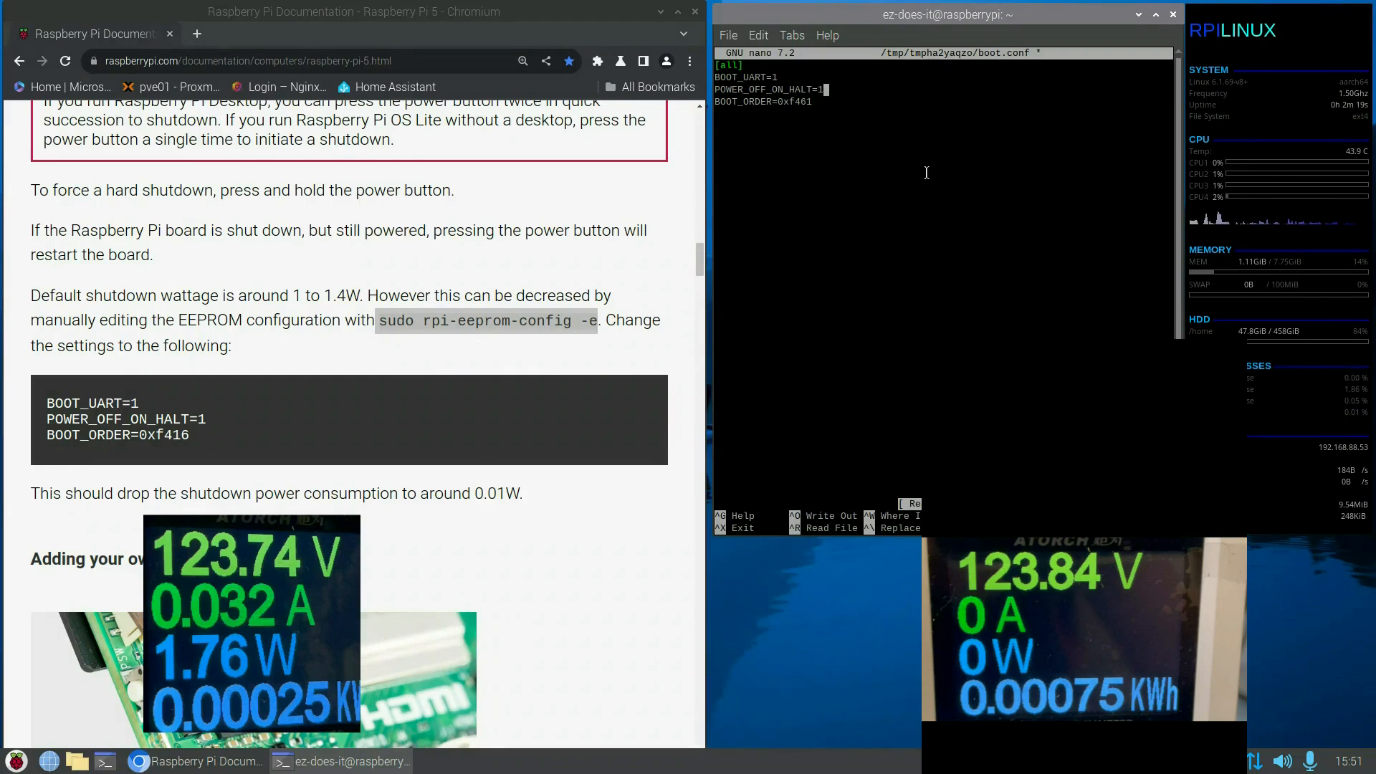
pyautogui.hotkey('ctrl', 'o')
pyautogui.press('Return')
pyautogui.hotkey('ctrl', 'x')
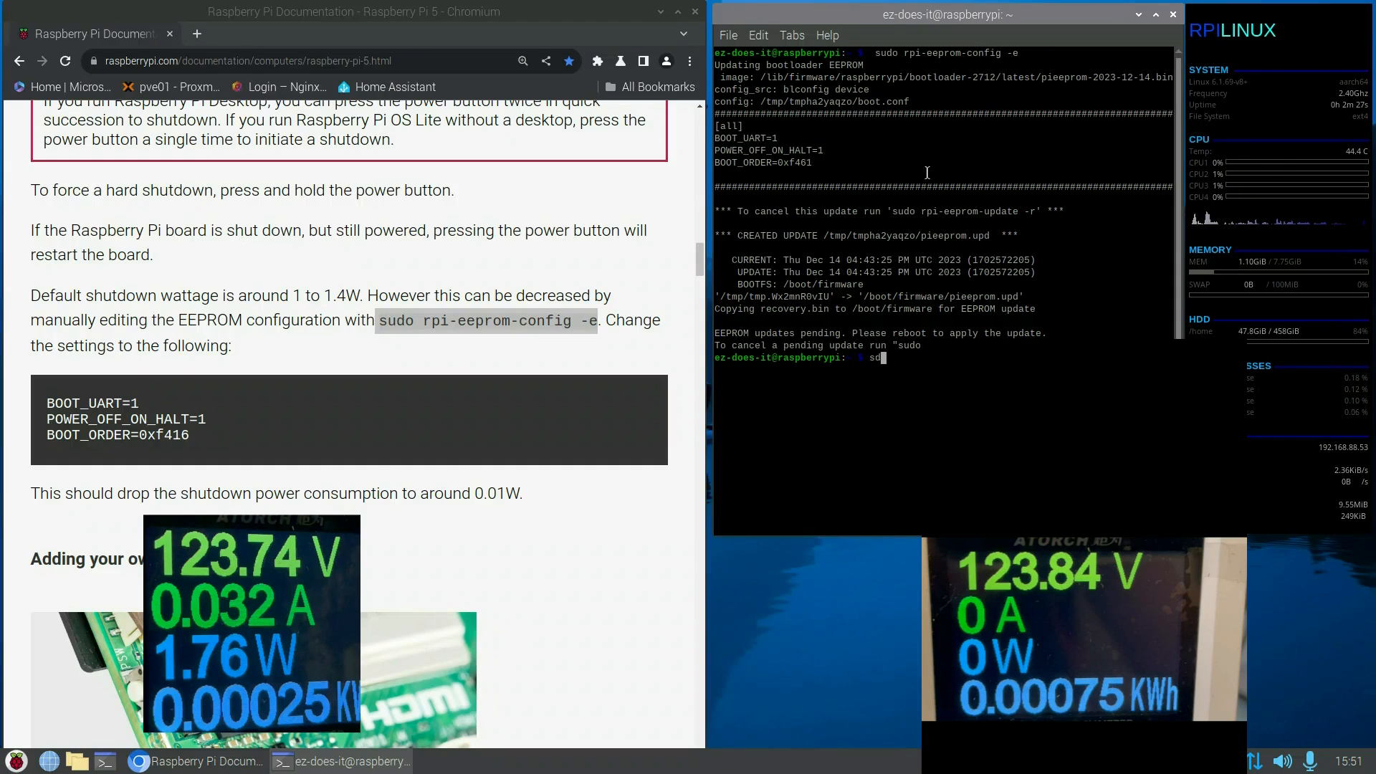
pyautogui.press('BackSpace')
pyautogui.press('BackSpace')
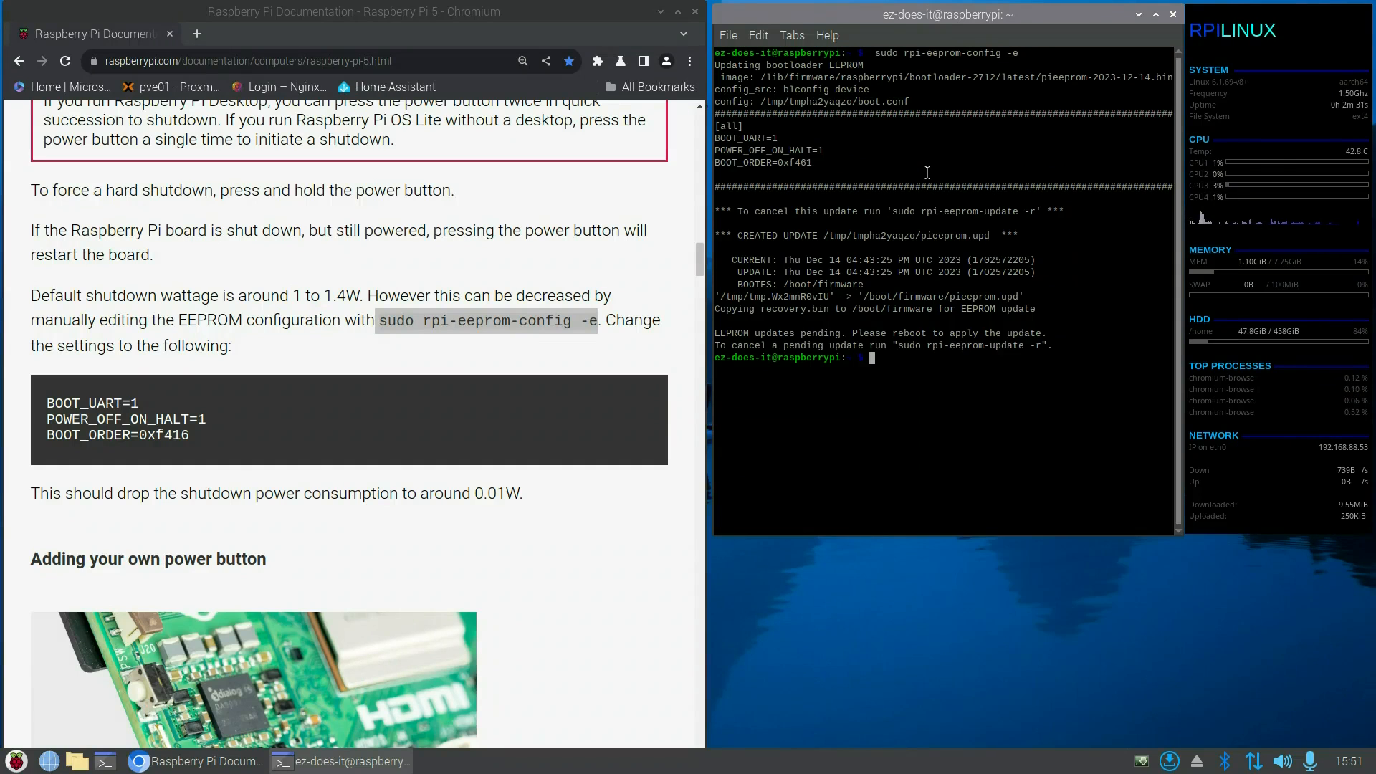
pyautogui.write('su')
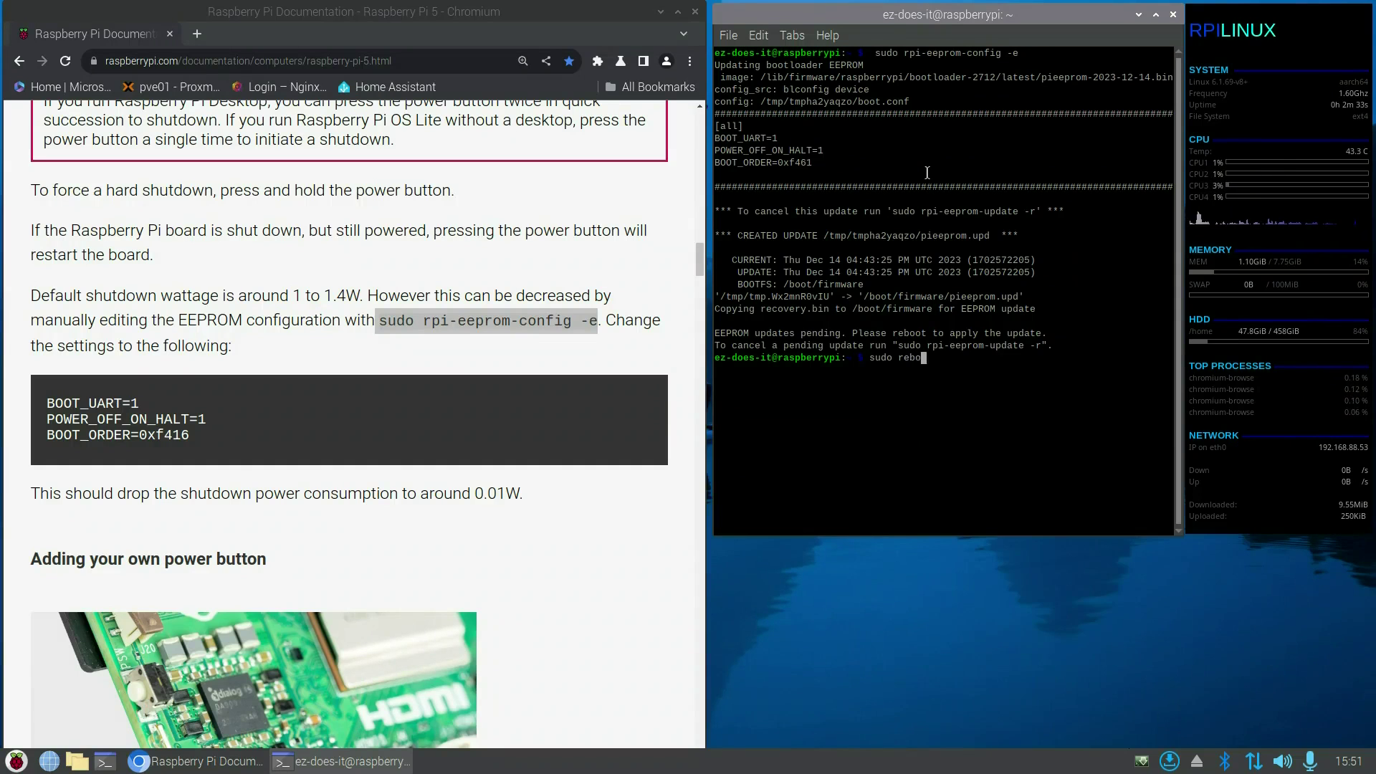
pyautogui.write('ot')
# Step: Run sudo reboot so the Pi restarts and applies the EEPROM update
pyautogui.press('Return')
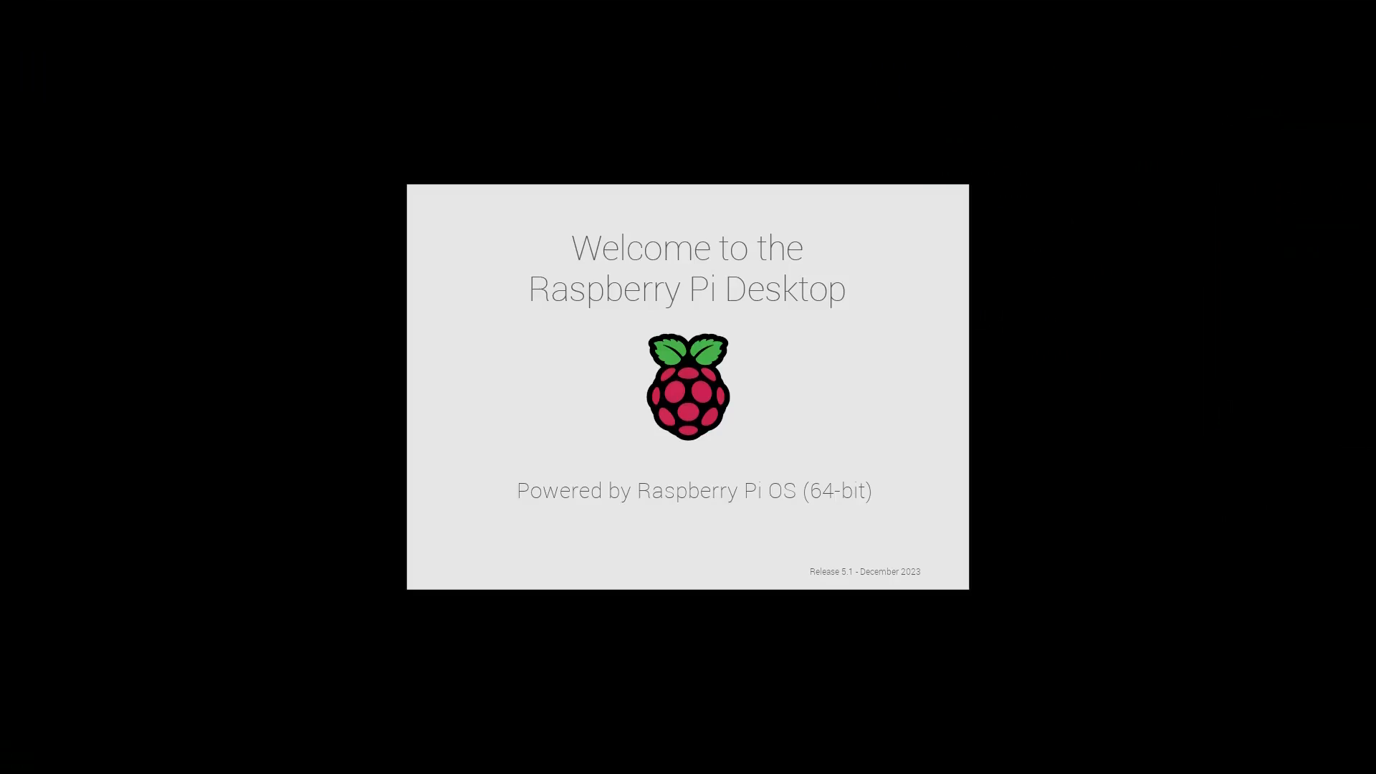